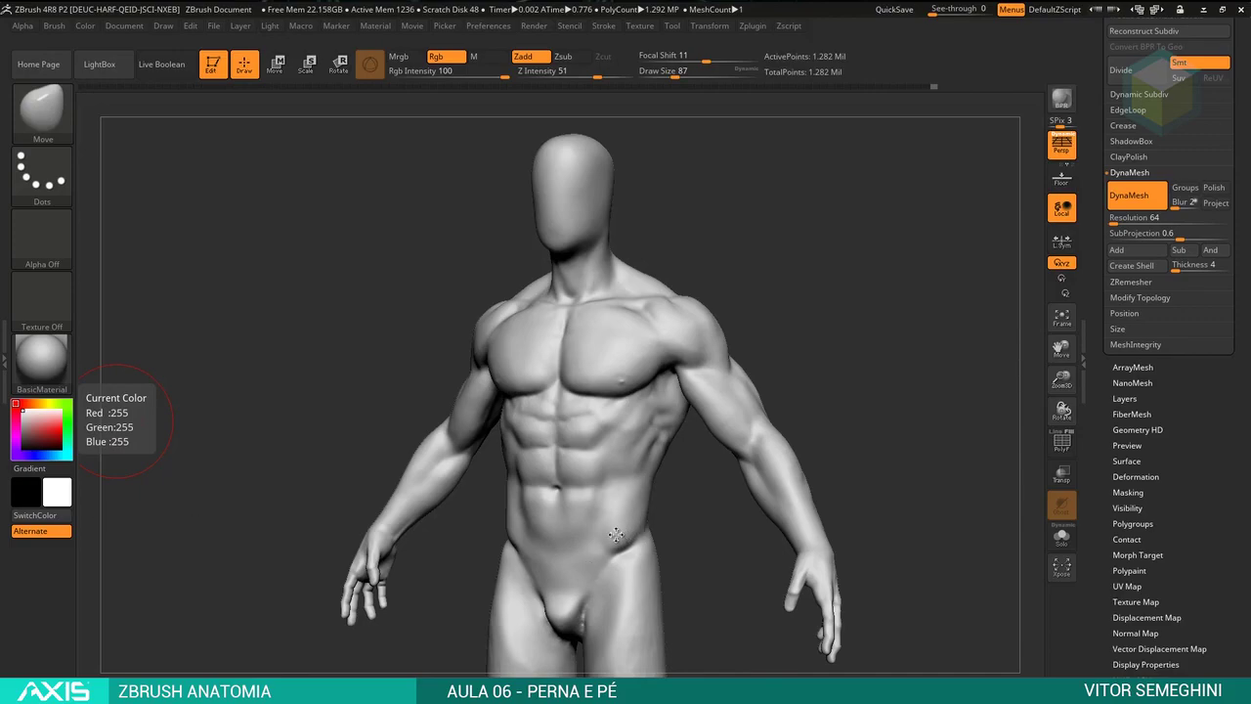
- Orbit the figure between front and three-quarter views, then zoom in on the torso and thighs
drag(781, 373, 833, 354)
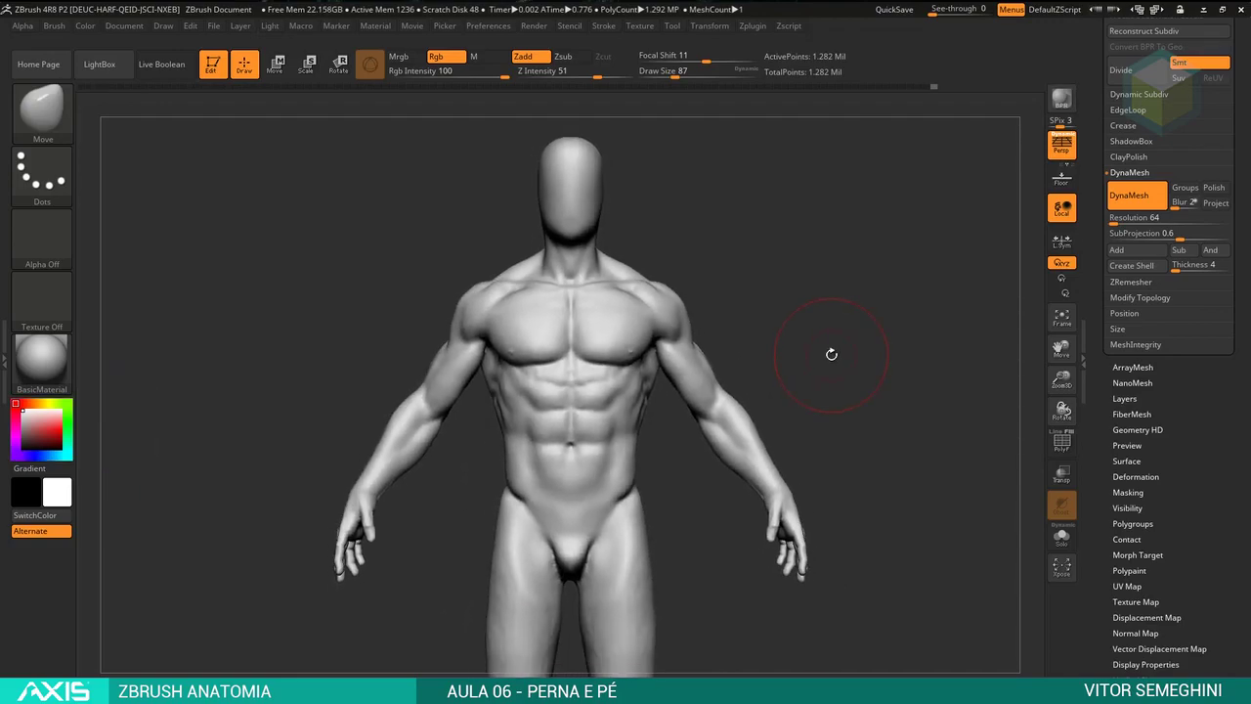
mouse_move(834, 349)
mouse_down()
mouse_move(869, 349)
mouse_move(720, 363)
mouse_move(794, 345)
mouse_move(862, 300)
mouse_move(888, 301)
mouse_move(871, 330)
mouse_move(886, 332)
mouse_move(799, 378)
mouse_move(768, 358)
mouse_up()
drag(827, 430, 883, 384)
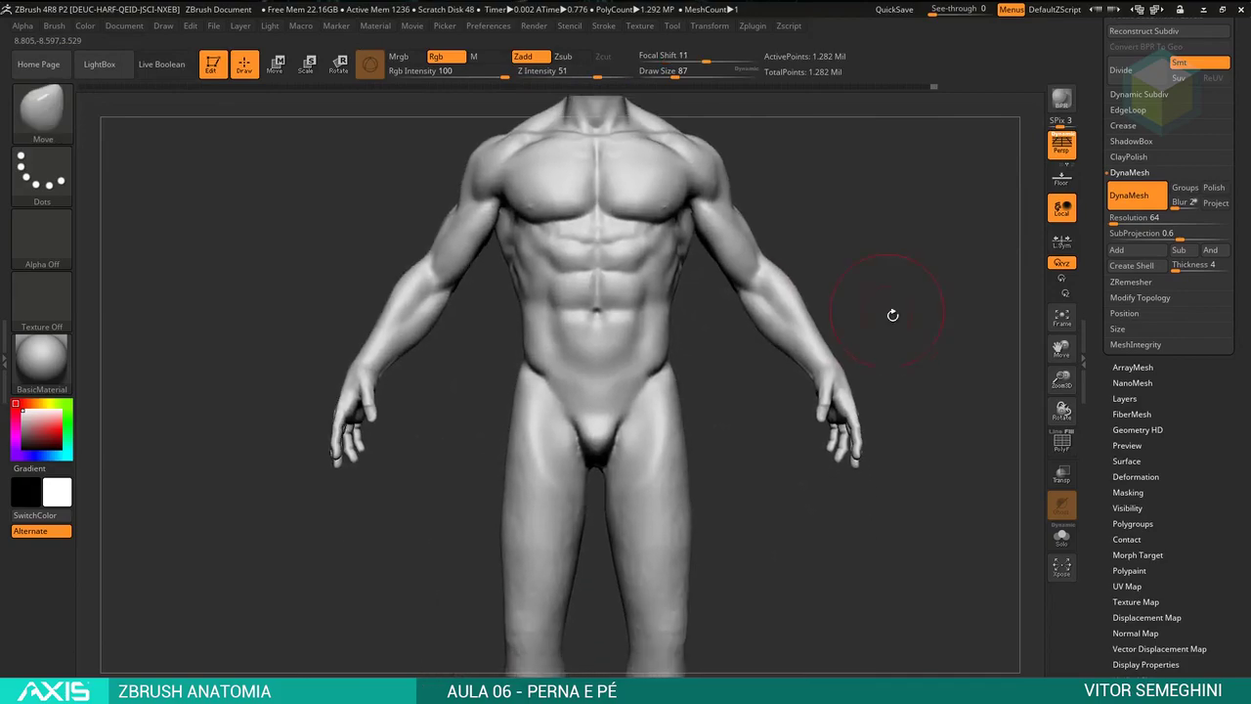
mouse_move(893, 313)
mouse_down()
mouse_move(889, 371)
mouse_move(874, 367)
mouse_move(903, 379)
mouse_move(854, 441)
mouse_move(821, 440)
mouse_move(754, 383)
mouse_up()
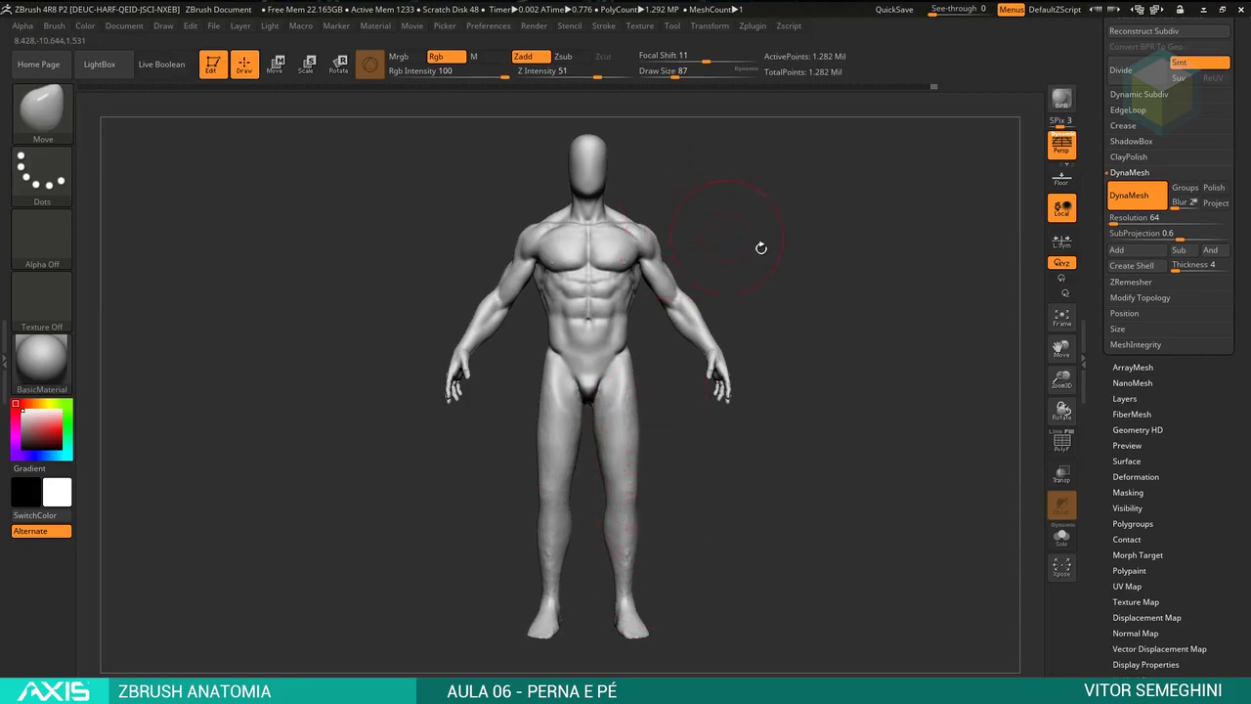
drag(759, 245, 769, 308)
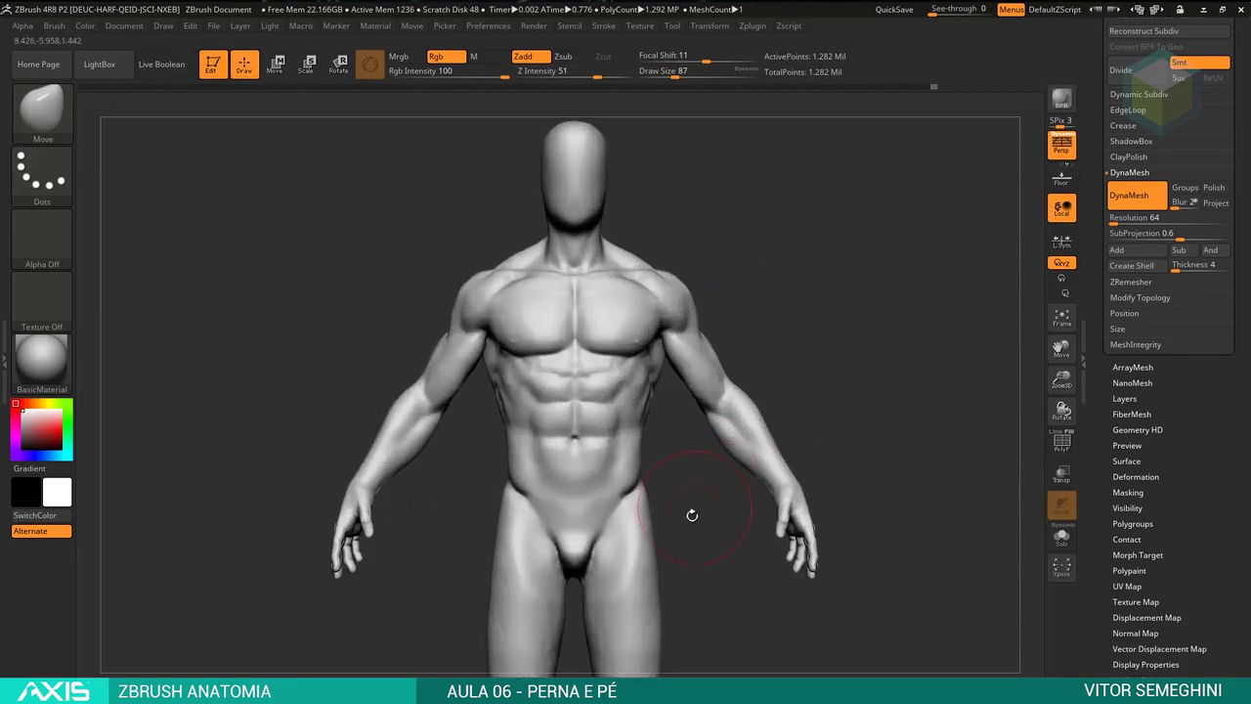
mouse_move(687, 511)
alt+mouse_down()
mouse_move(659, 299)
mouse_move(755, 259)
mouse_move(684, 117)
mouse_move(619, 329)
alt+mouse_up()
- Switch to Smooth and adjust the Draw Size
key(shift)
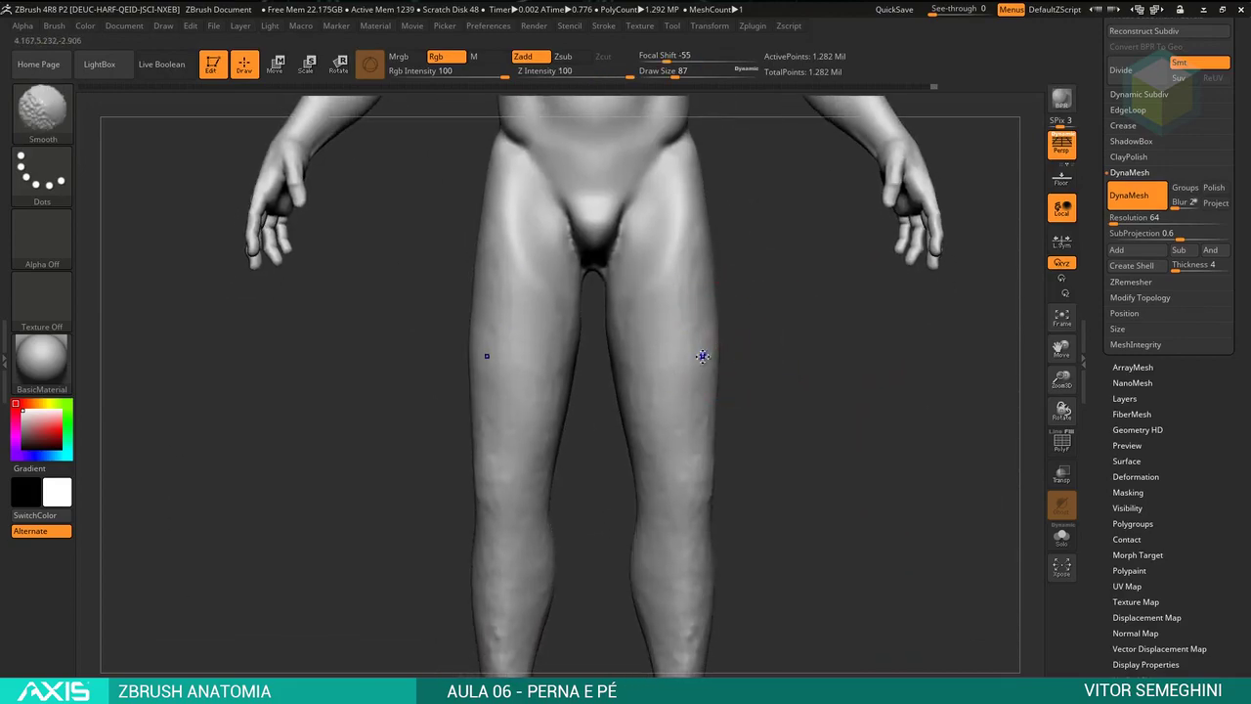
key(space)
drag(684, 356, 770, 355)
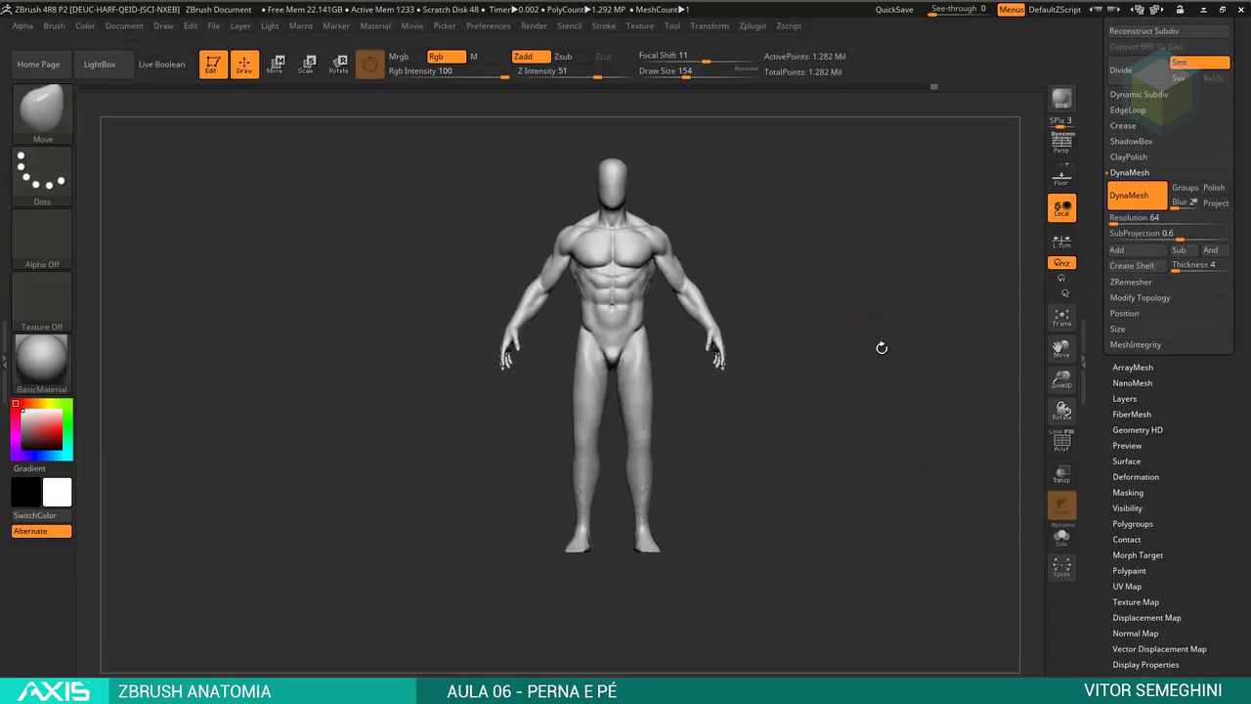
- Lasso-mask the body, invert the mask, and scale the legs shorter with Transpose
mouse_move(880, 349)
mouse_down()
mouse_move(880, 377)
mouse_move(812, 438)
mouse_up()
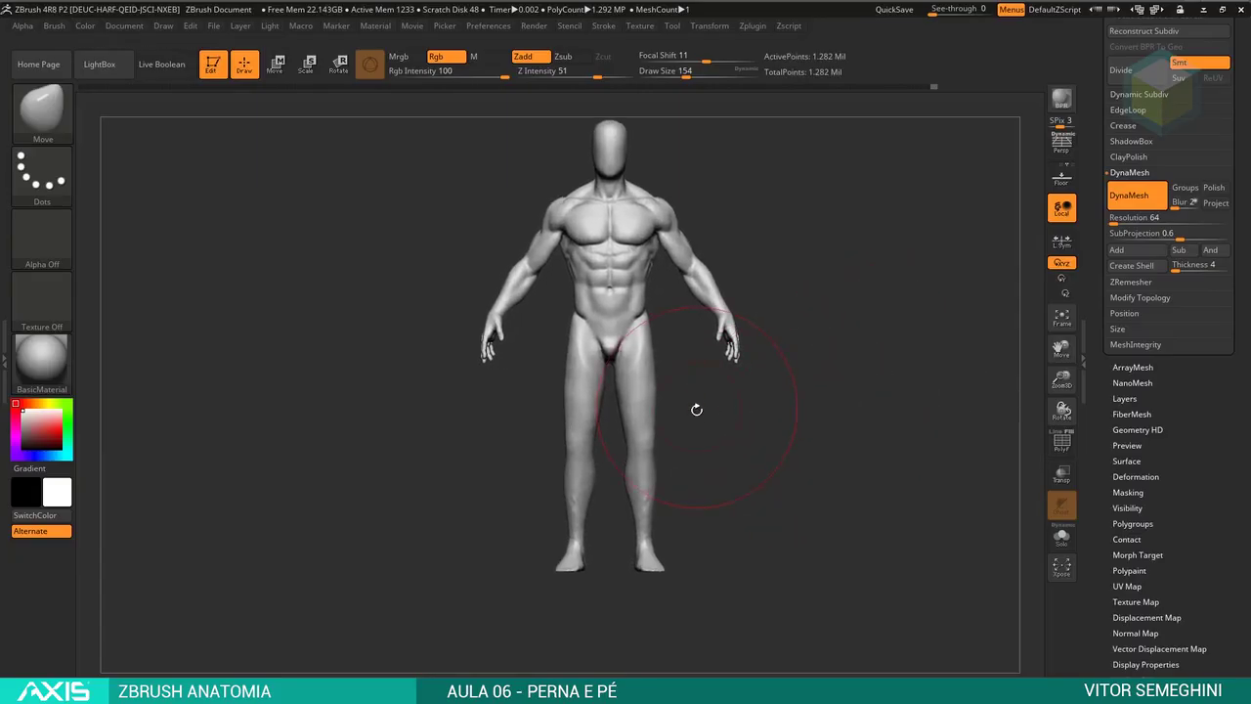
key(ctrl)
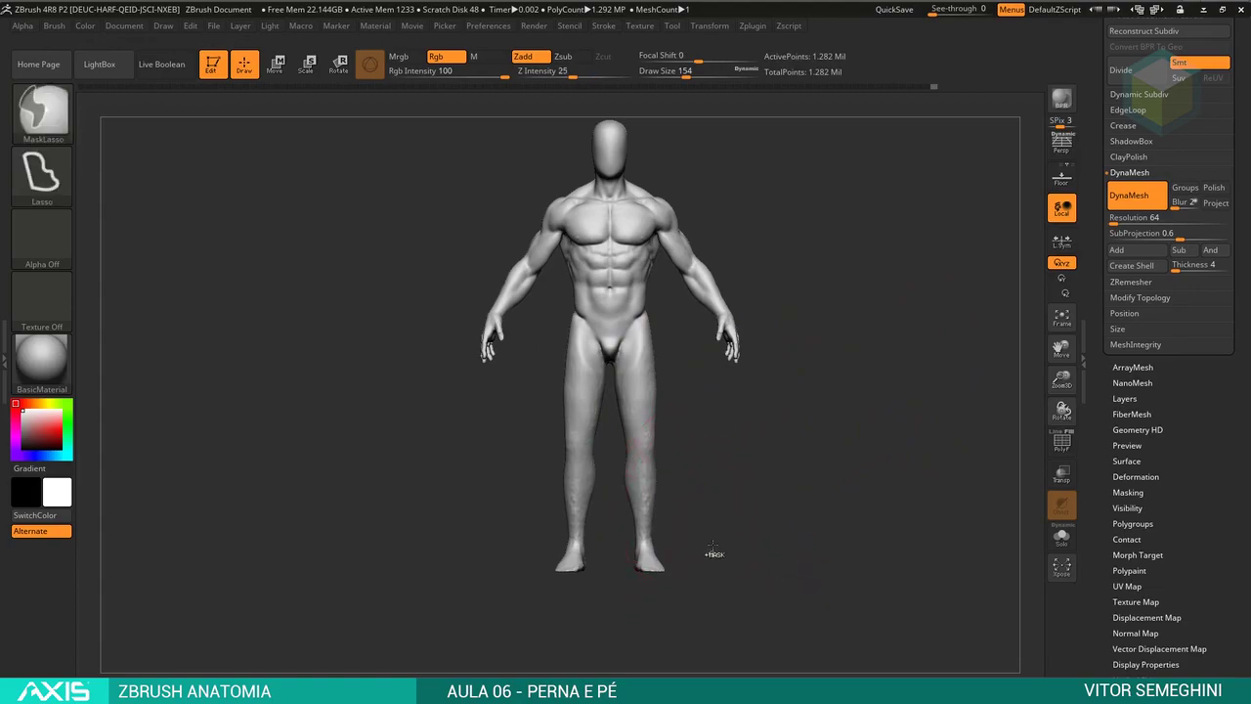
mouse_move(714, 554)
ctrl+mouse_down()
mouse_move(606, 416)
mouse_move(606, 363)
ctrl+mouse_up()
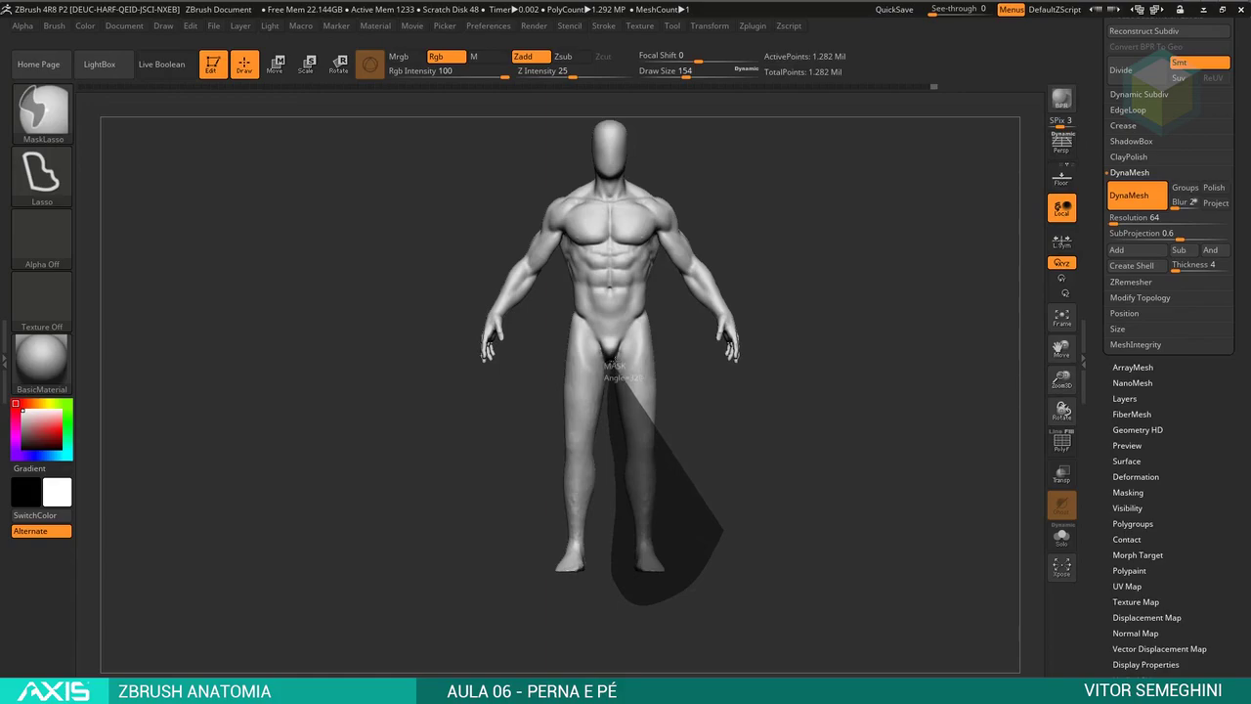
ctrl+drag(606, 363, 615, 322)
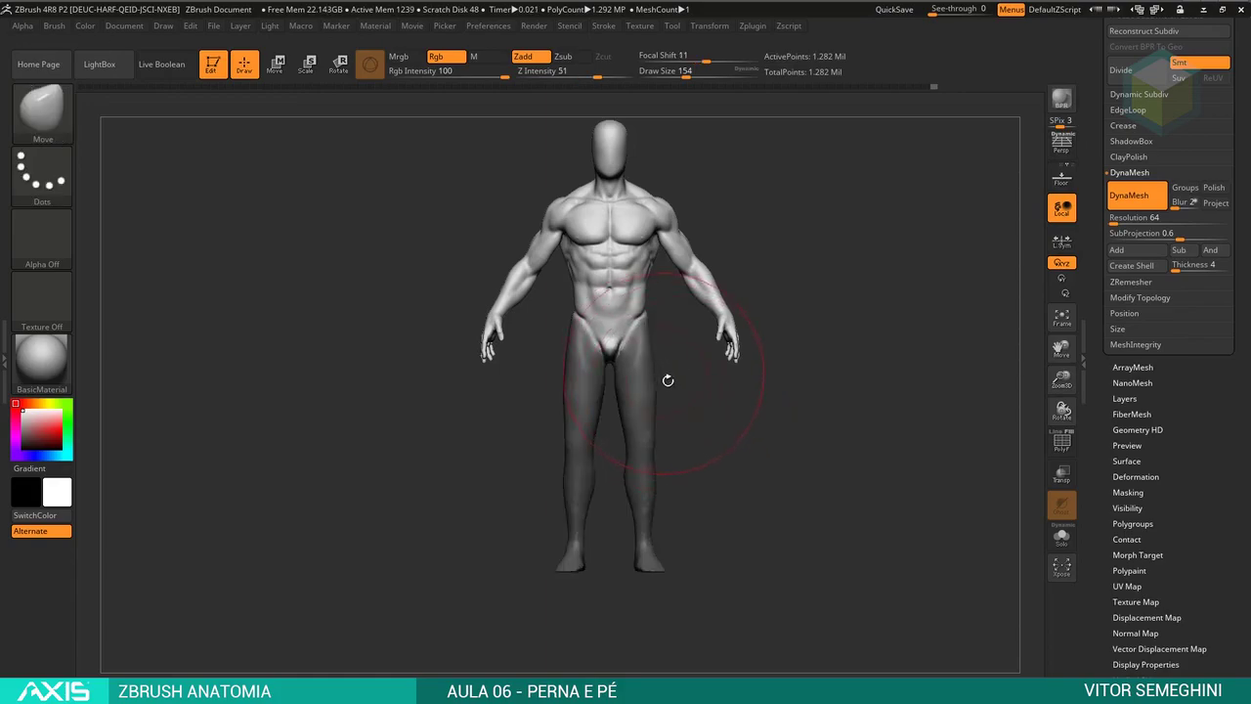
key(ctrl+i)
key(w)
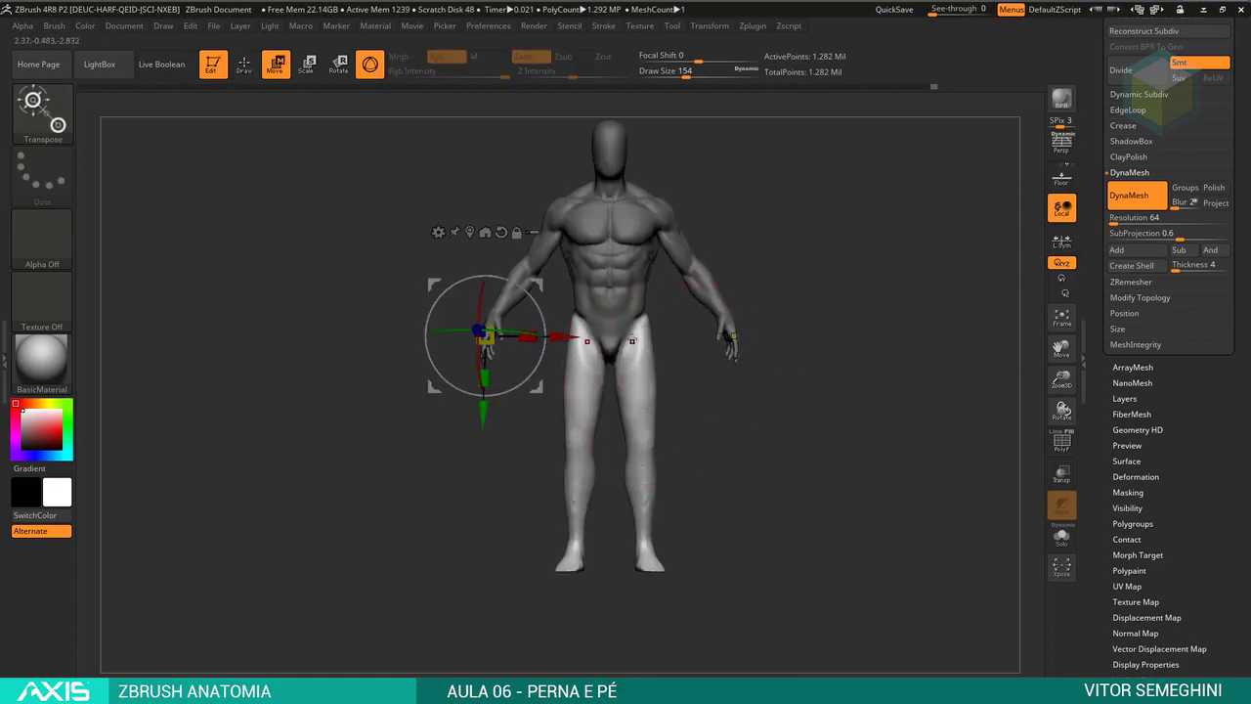
click(633, 332)
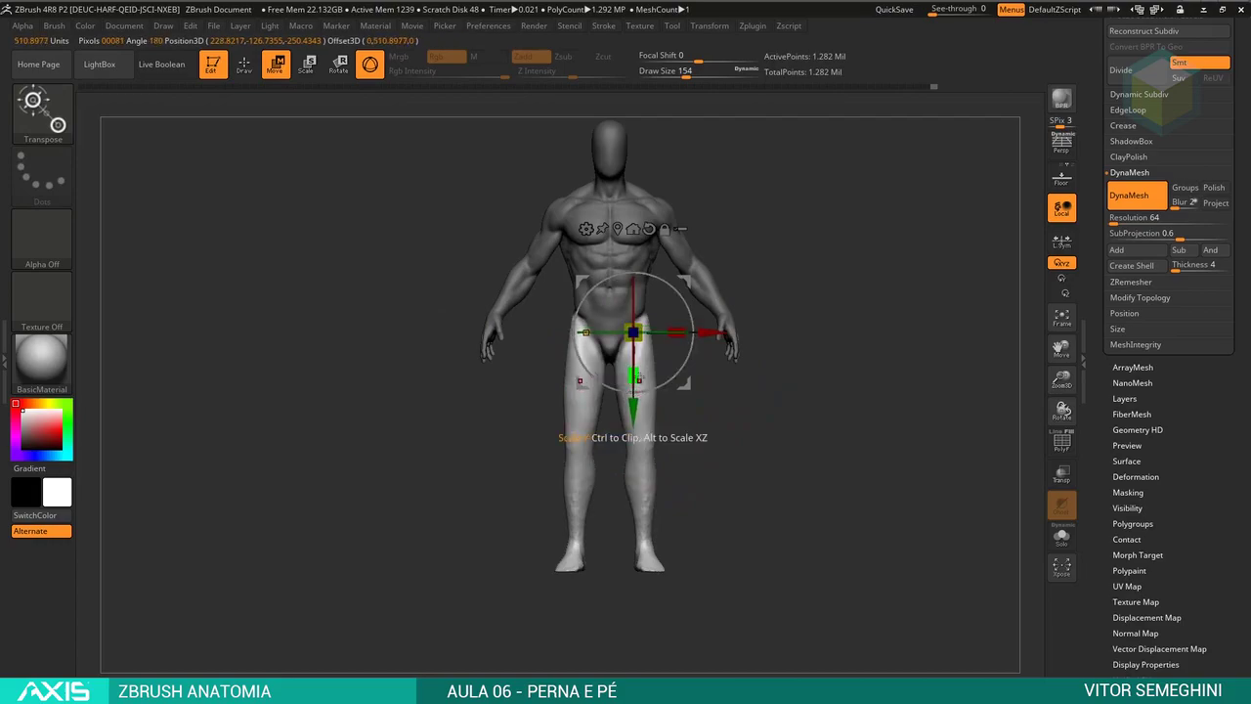
drag(633, 375, 636, 371)
- Compare the leg length before and after from the side, then clear the mask
drag(841, 450, 725, 450)
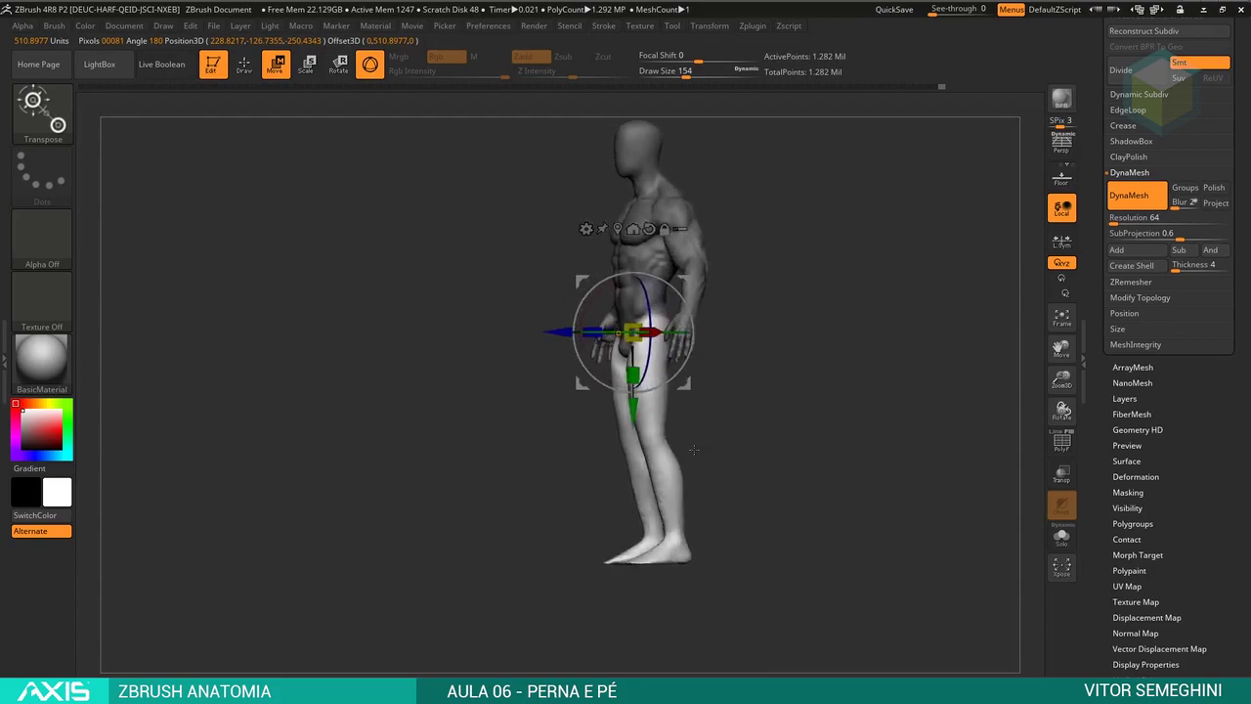
key(ctrl+shift+z)
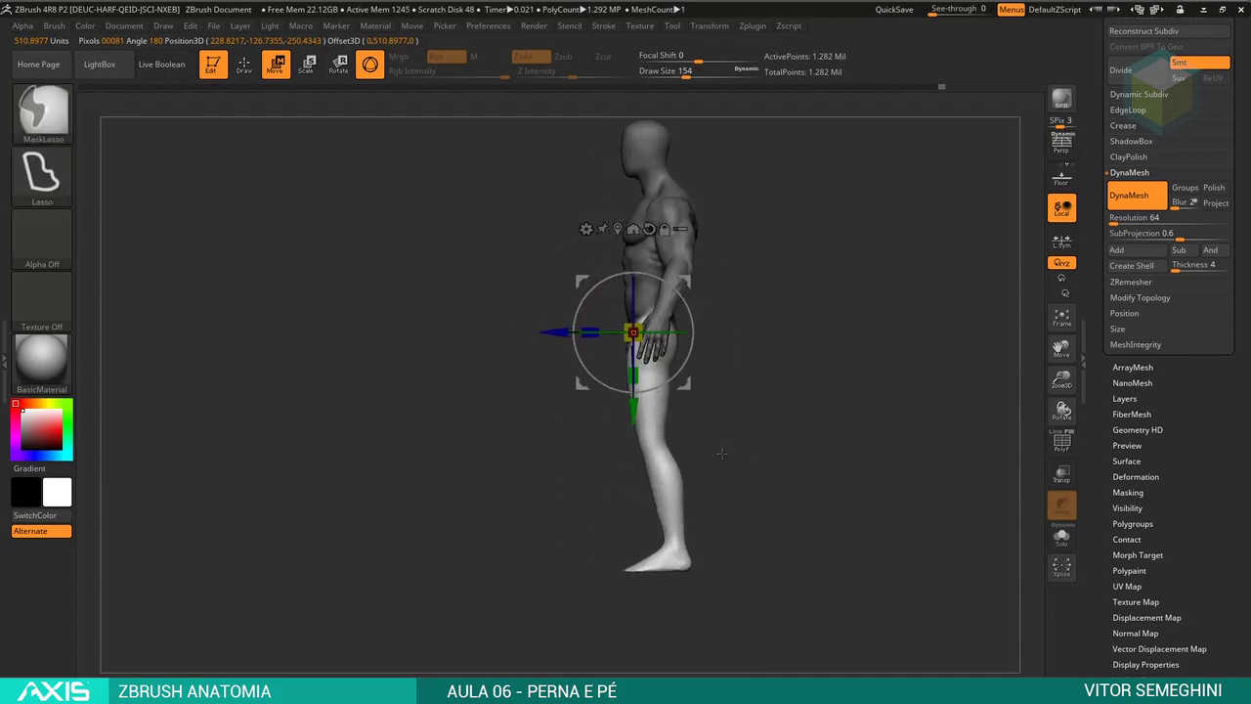
key(ctrl+z)
key(ctrl+shift+z)
key(ctrl+z)
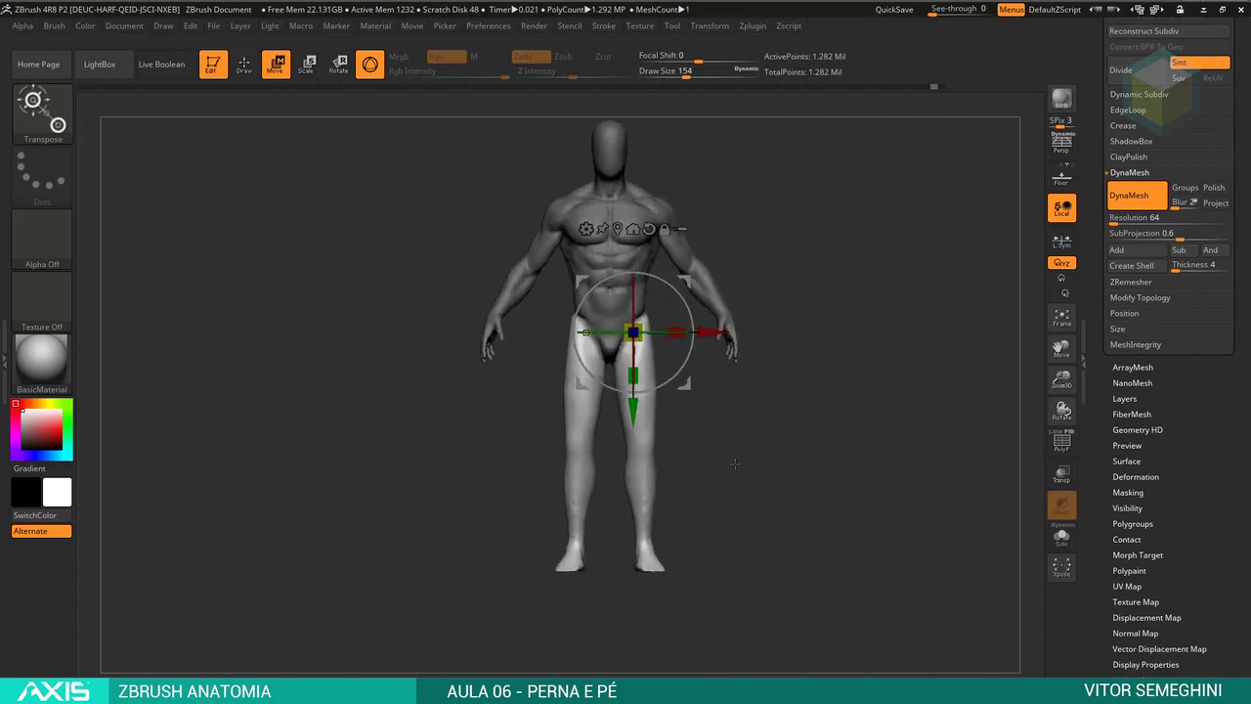
key(ctrl+z)
key(ctrl+shift+z)
key(ctrl+z)
- Frame the figure and check it with perspective on, then turn perspective off
key(q)
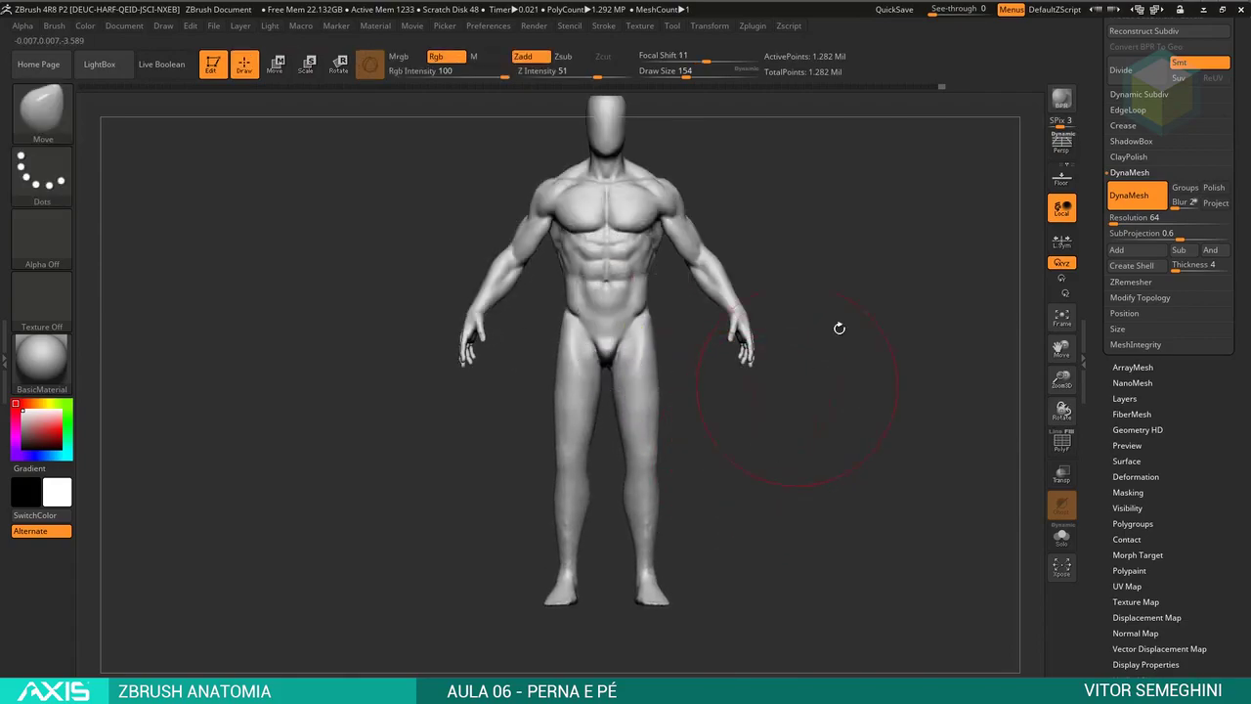
click(1061, 142)
alt+right_drag(921, 287, 863, 341)
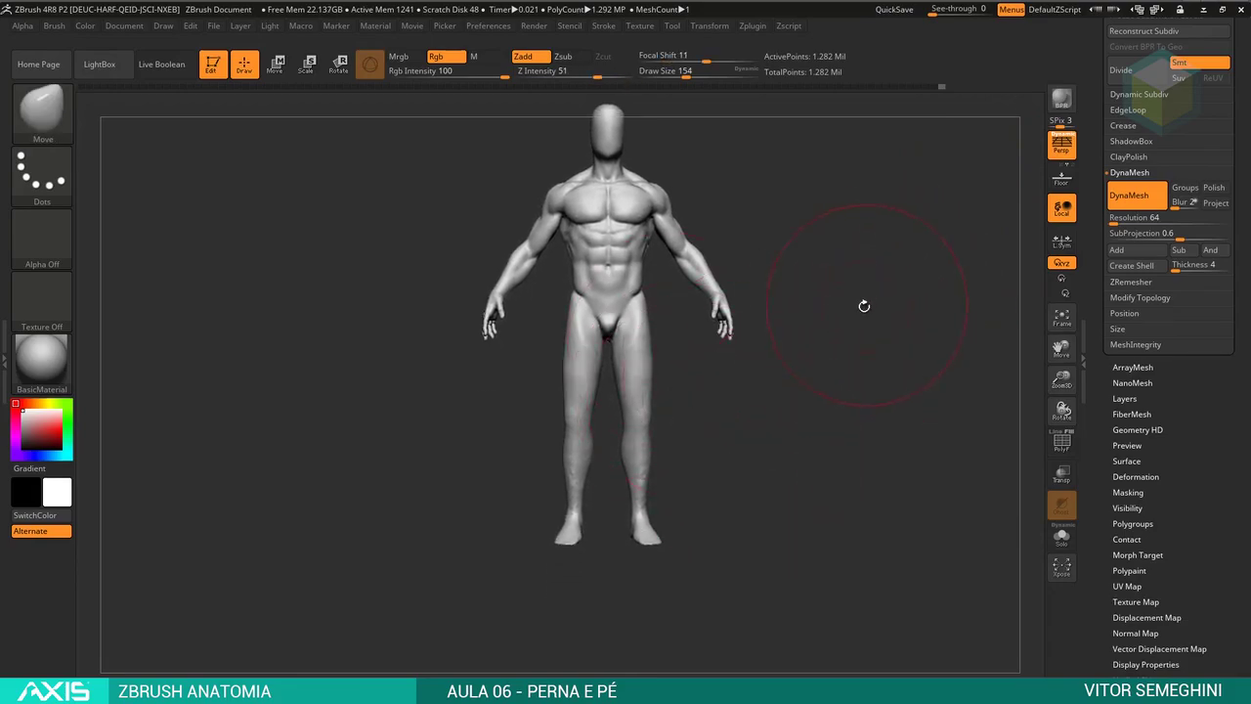
alt+right_drag(866, 307, 847, 360)
click(1061, 141)
- Rotate back to front view, reduce Draw Size to 77, and zoom out to the full figure
mouse_move(977, 225)
mouse_down()
mouse_move(862, 288)
mouse_move(909, 293)
mouse_up()
alt+right_drag(879, 293, 756, 363)
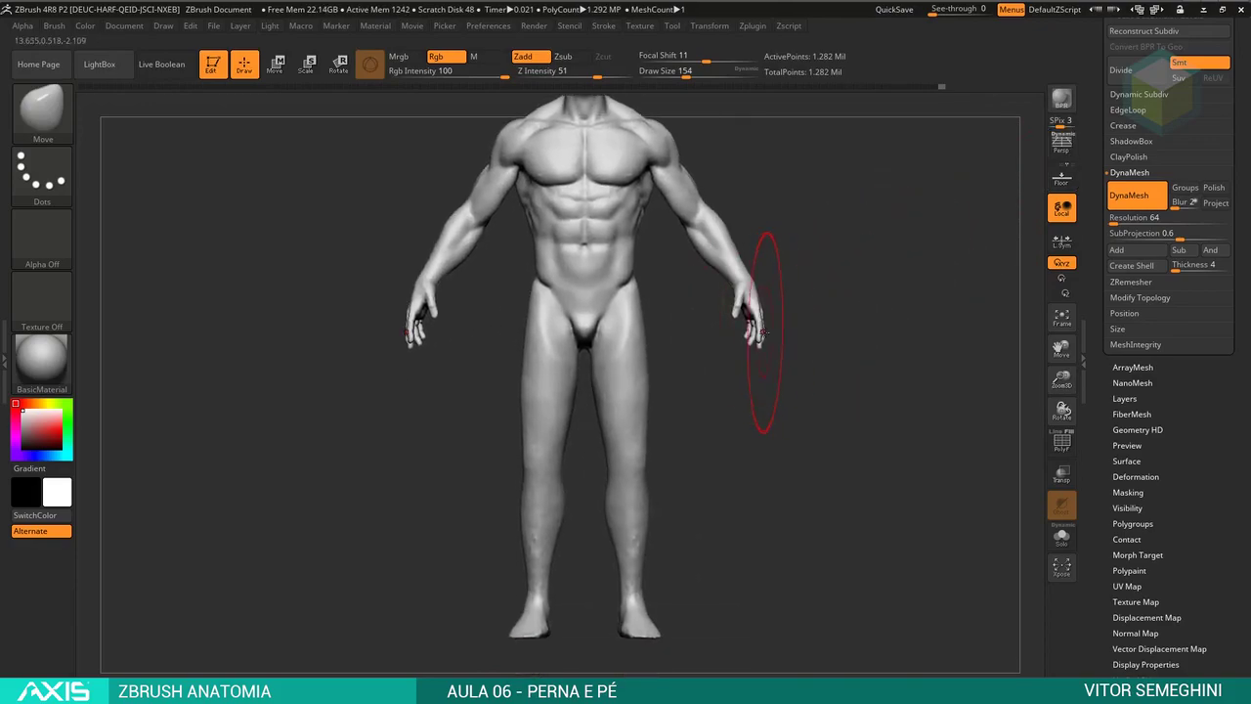
key(space)
mouse_move(772, 332)
mouse_down()
mouse_move(755, 331)
mouse_move(704, 388)
mouse_up()
mouse_move(704, 388)
alt+right_down()
mouse_move(710, 413)
mouse_move(715, 399)
mouse_move(620, 335)
alt+right_up()
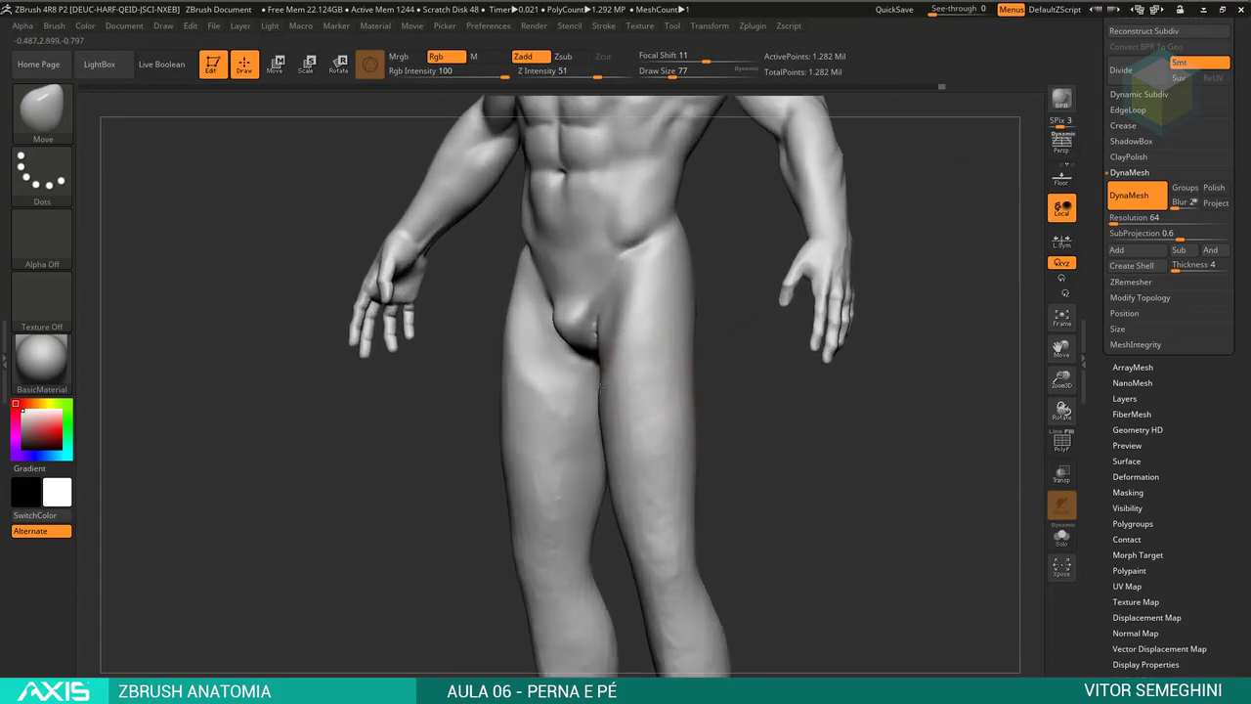
alt+right_drag(731, 390, 708, 405)
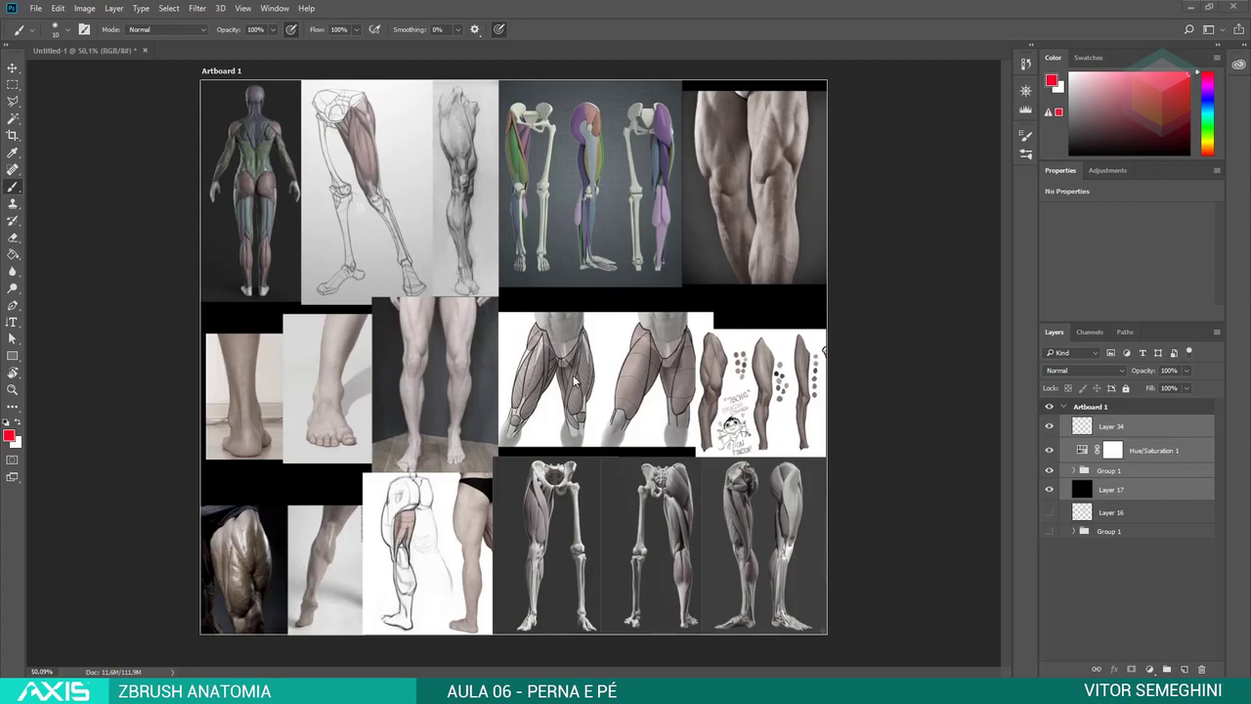
- Zoom in on the reference board and target Layer 18
alt+scroll(625, 376, up, 3)
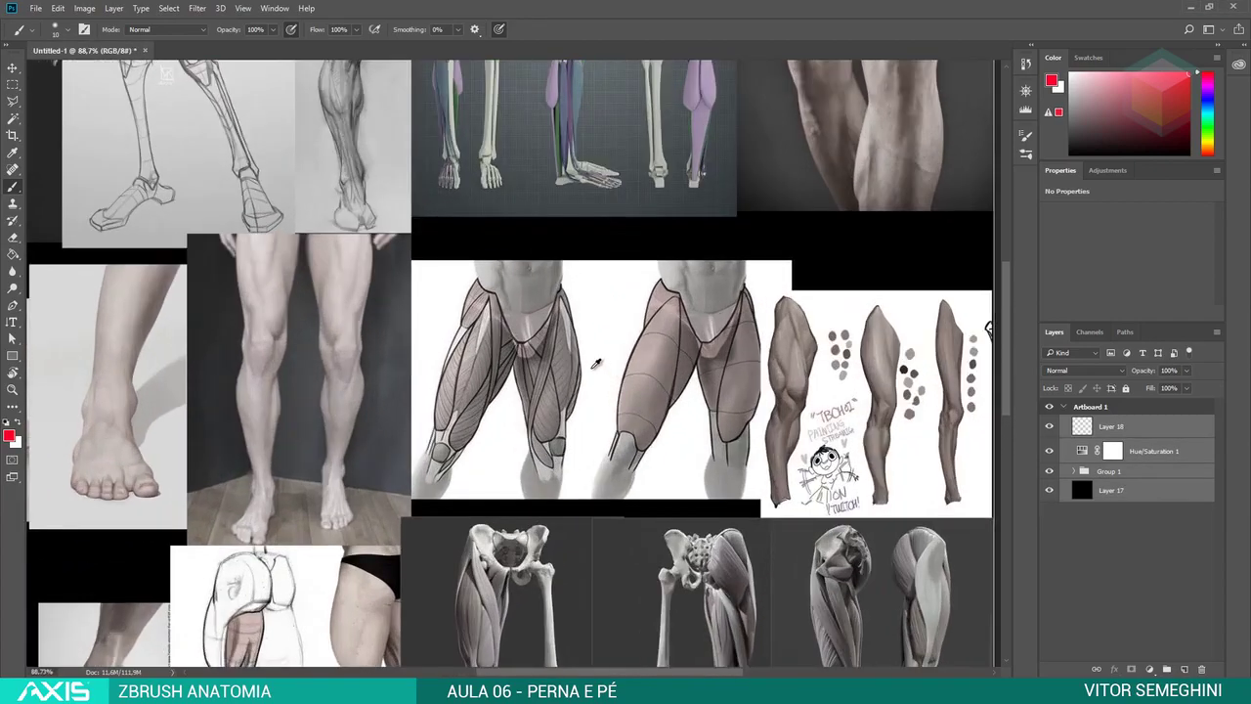
alt+scroll(595, 364, up, 2)
alt+scroll(587, 363, up, 1)
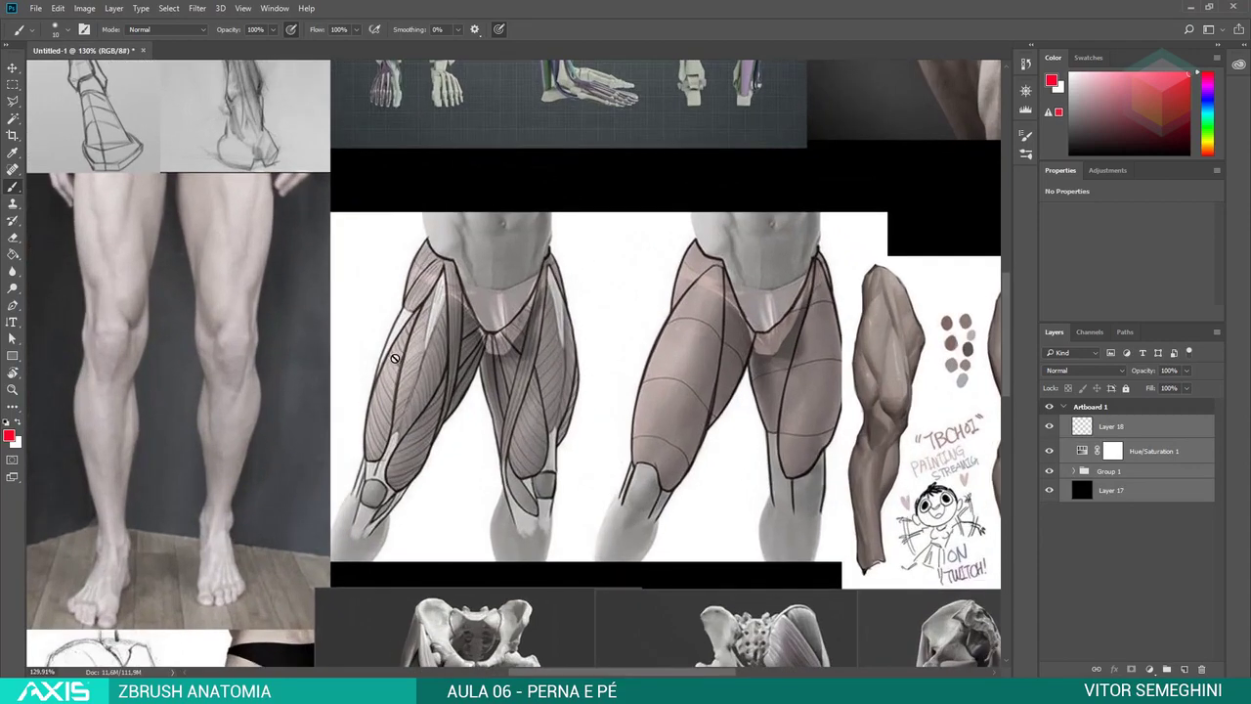
key(alt+period)
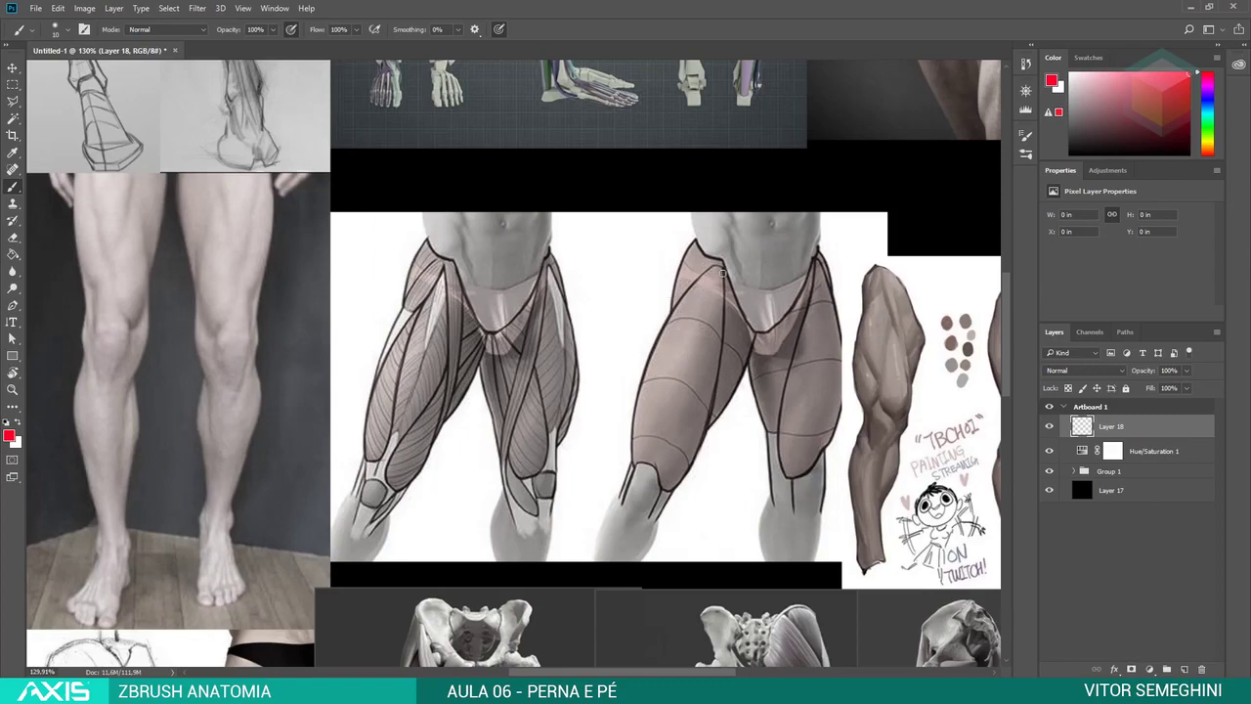
- Outline the thigh muscles in red on both front-view diagrams and add a red arrow at the knee
mouse_move(723, 273)
mouse_down()
mouse_move(659, 333)
mouse_move(631, 461)
mouse_move(698, 431)
mouse_move(723, 293)
mouse_move(694, 312)
mouse_up()
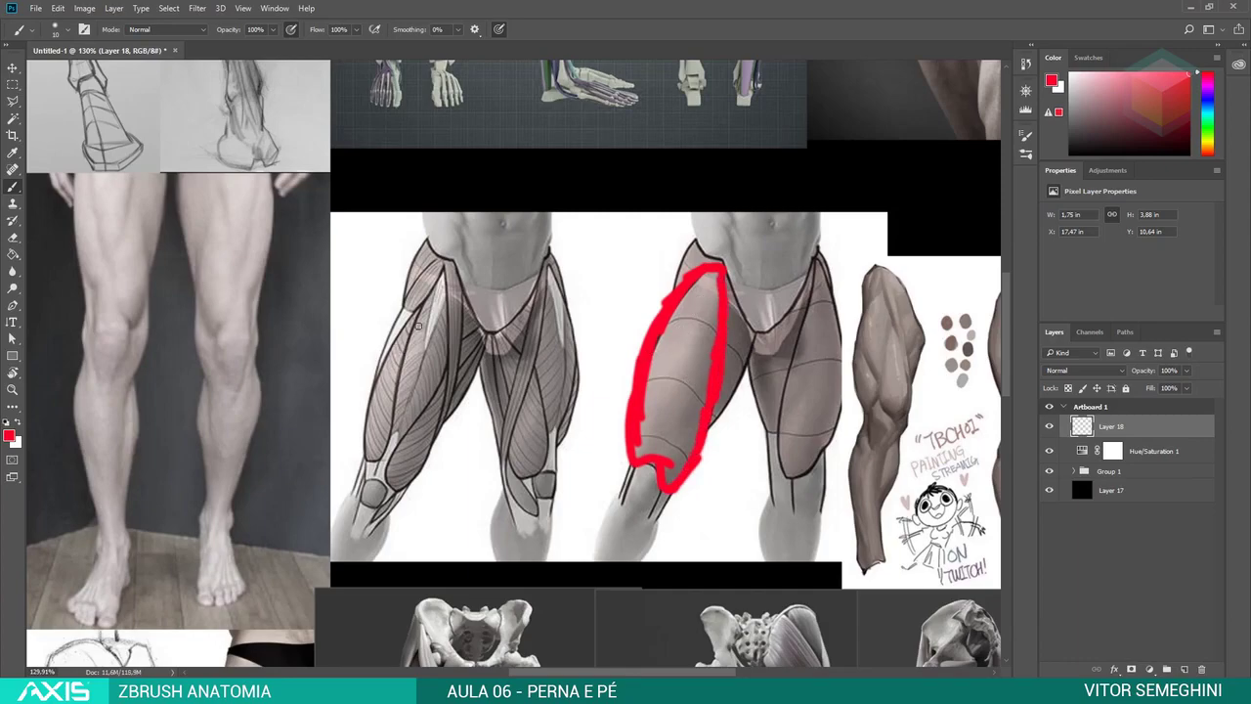
mouse_move(412, 318)
mouse_down()
mouse_move(396, 424)
mouse_move(439, 405)
mouse_move(445, 354)
mouse_up()
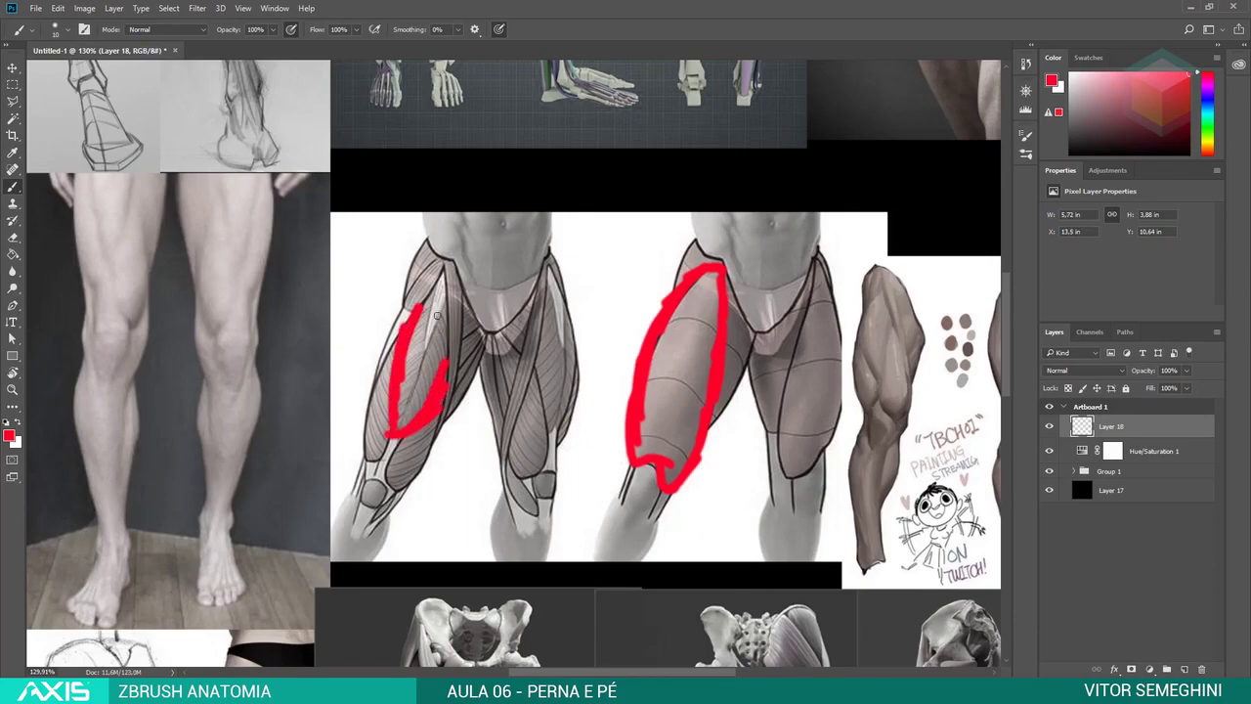
mouse_move(439, 284)
mouse_down()
mouse_move(399, 315)
mouse_move(455, 314)
mouse_move(434, 367)
mouse_move(365, 426)
mouse_move(397, 431)
mouse_move(390, 473)
mouse_move(439, 458)
mouse_move(431, 442)
mouse_up()
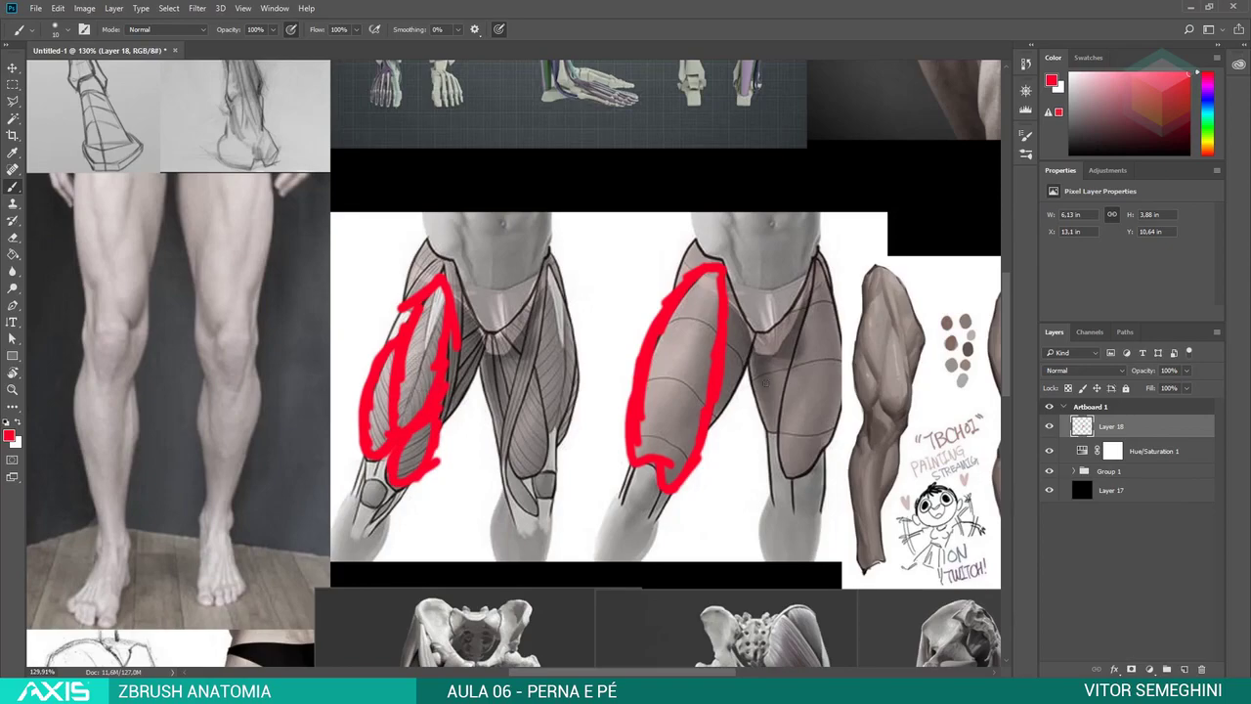
mouse_move(759, 486)
mouse_down()
mouse_move(721, 468)
mouse_move(731, 477)
mouse_up()
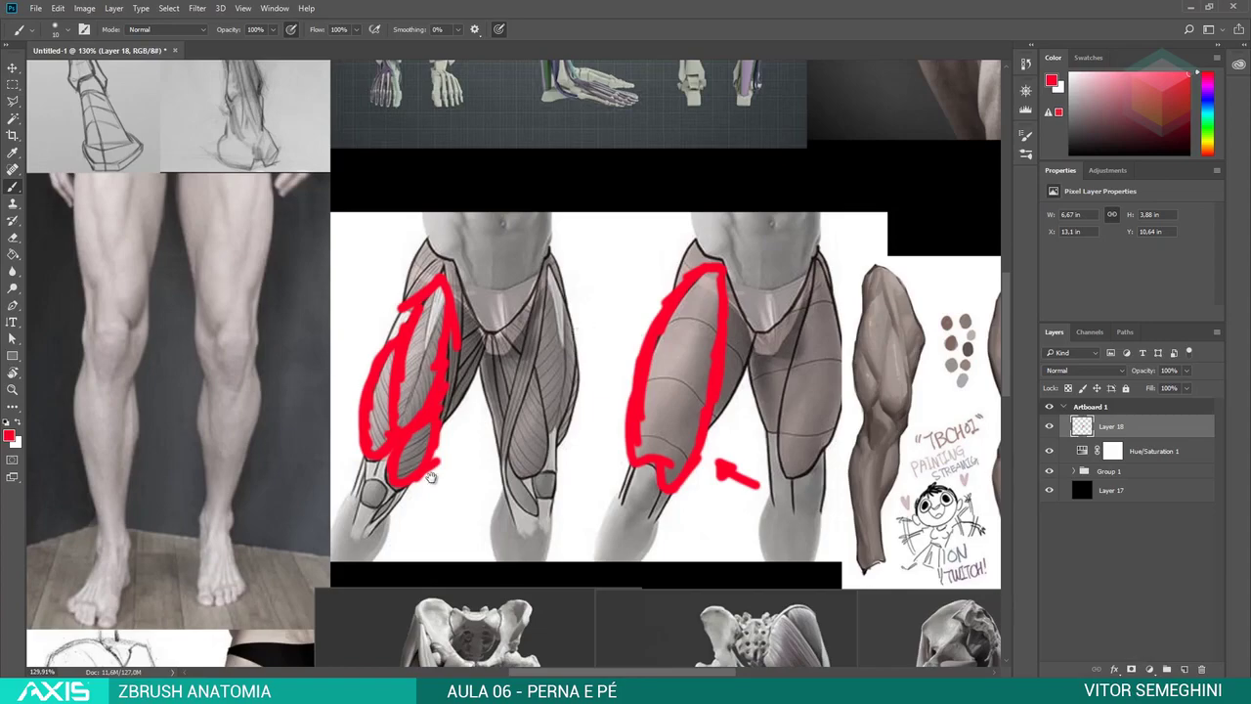
drag(420, 435, 522, 348)
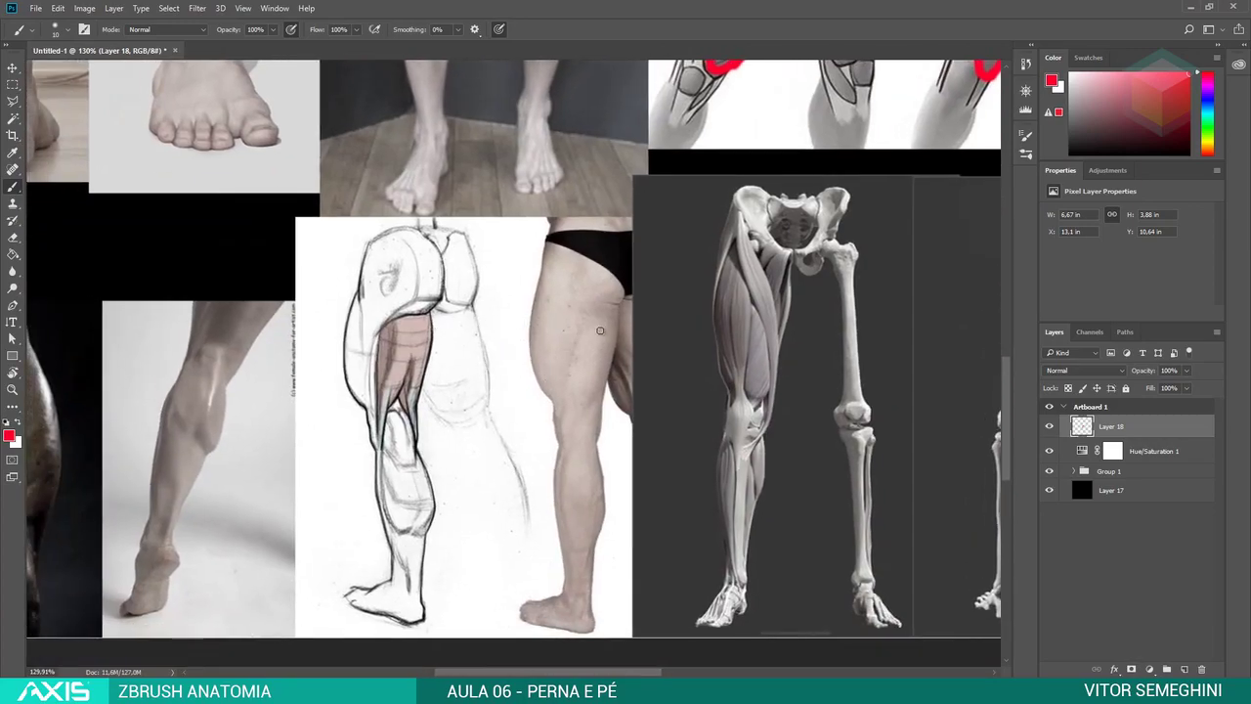
- Mark the back-thigh muscle with red lines on the photo and the sketch
mouse_move(591, 321)
mouse_down()
mouse_move(616, 327)
mouse_move(594, 391)
mouse_up()
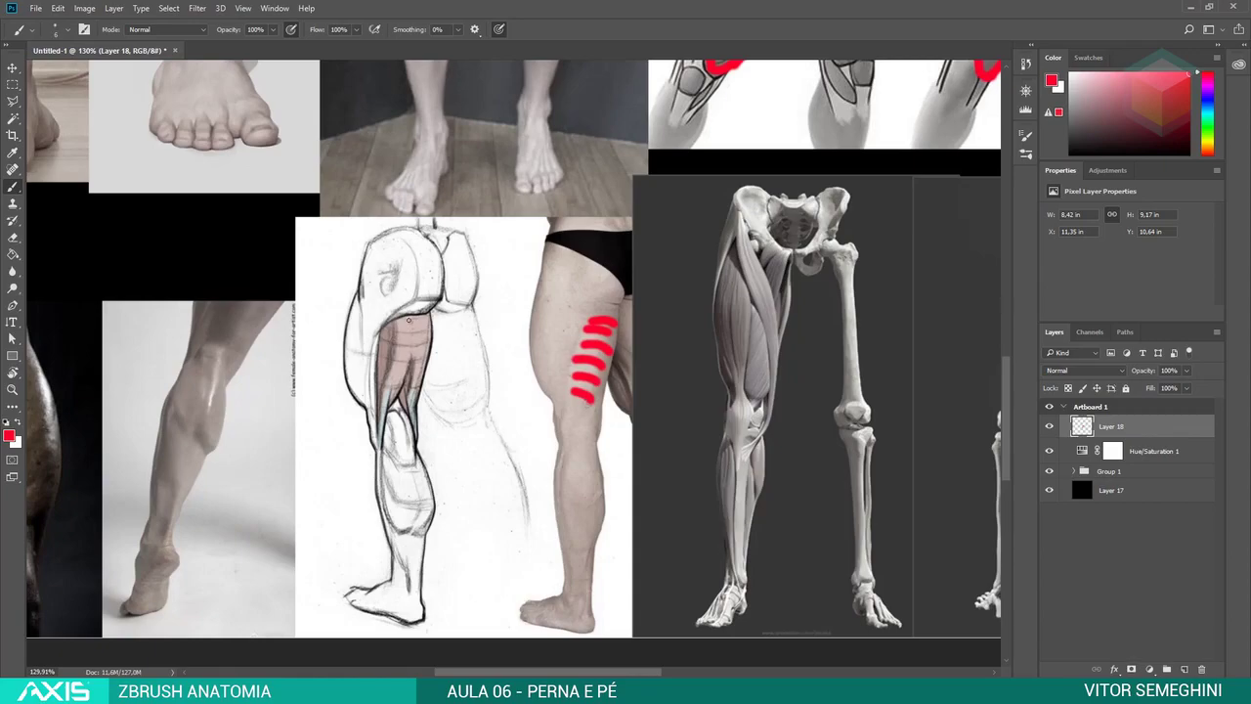
mouse_move(408, 320)
mouse_down()
mouse_move(381, 325)
mouse_move(375, 418)
mouse_up()
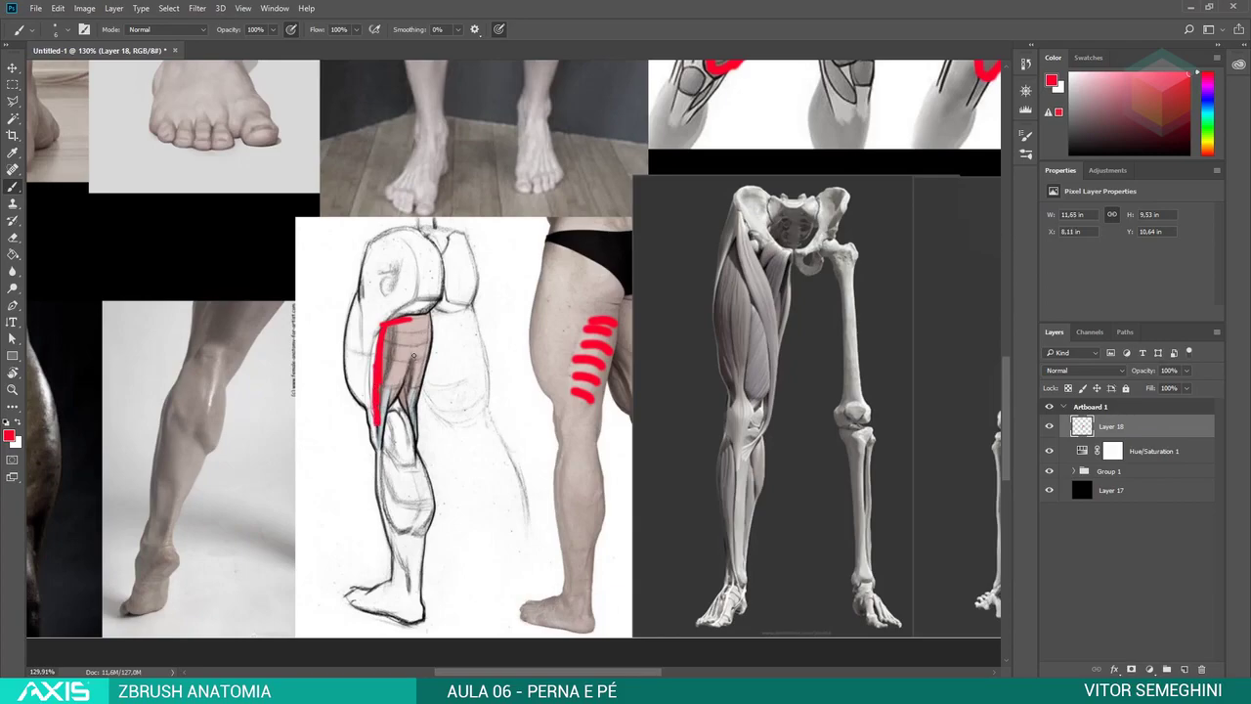
mouse_move(412, 356)
mouse_down()
mouse_move(386, 403)
mouse_move(383, 447)
mouse_up()
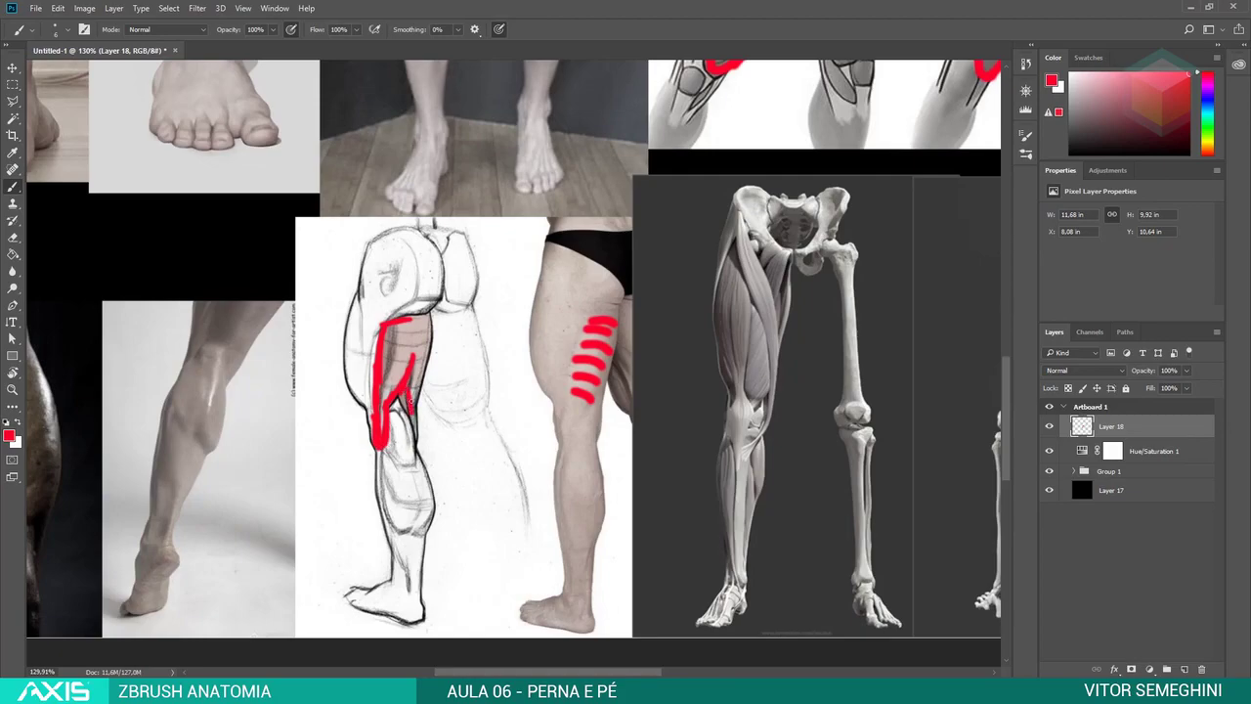
drag(426, 364, 411, 399)
mouse_move(414, 329)
mouse_down()
mouse_move(418, 359)
mouse_move(420, 342)
mouse_move(400, 356)
mouse_move(418, 364)
mouse_up()
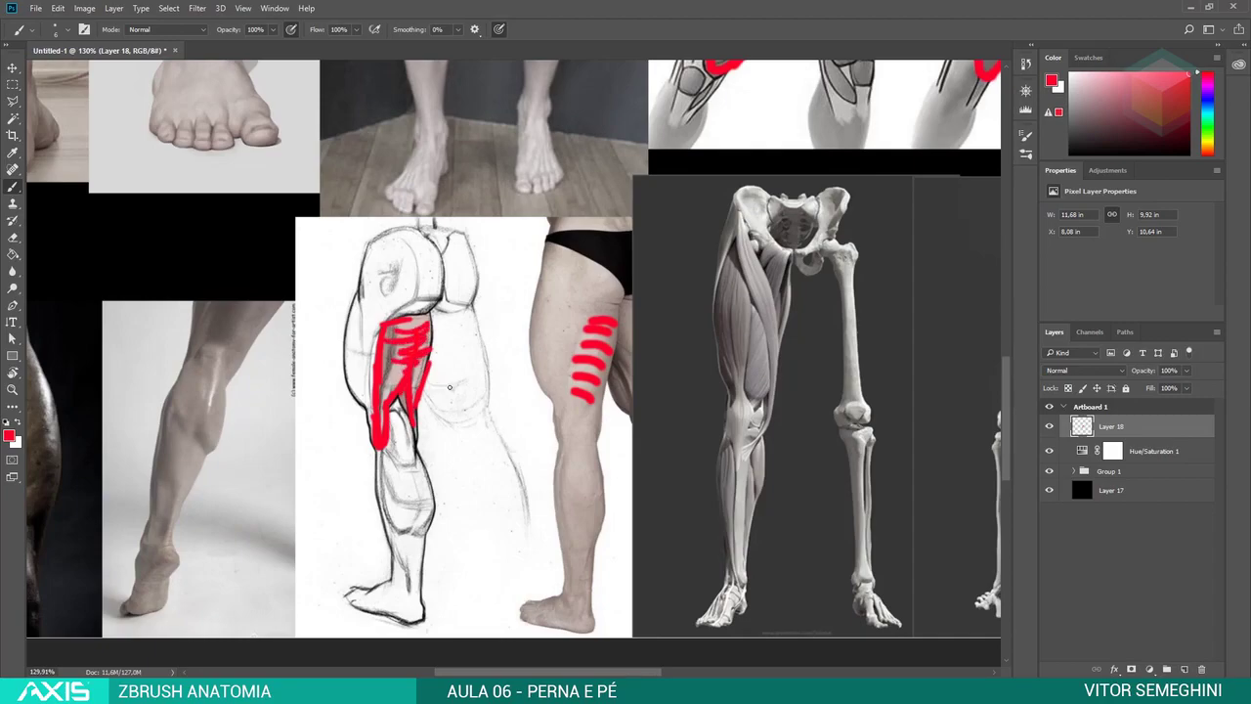
- Outline the calf muscle in red on the reference photo, down toward the heel
alt+scroll(476, 361, down, 2)
alt+scroll(234, 463, up, 2)
alt+scroll(214, 458, up, 1)
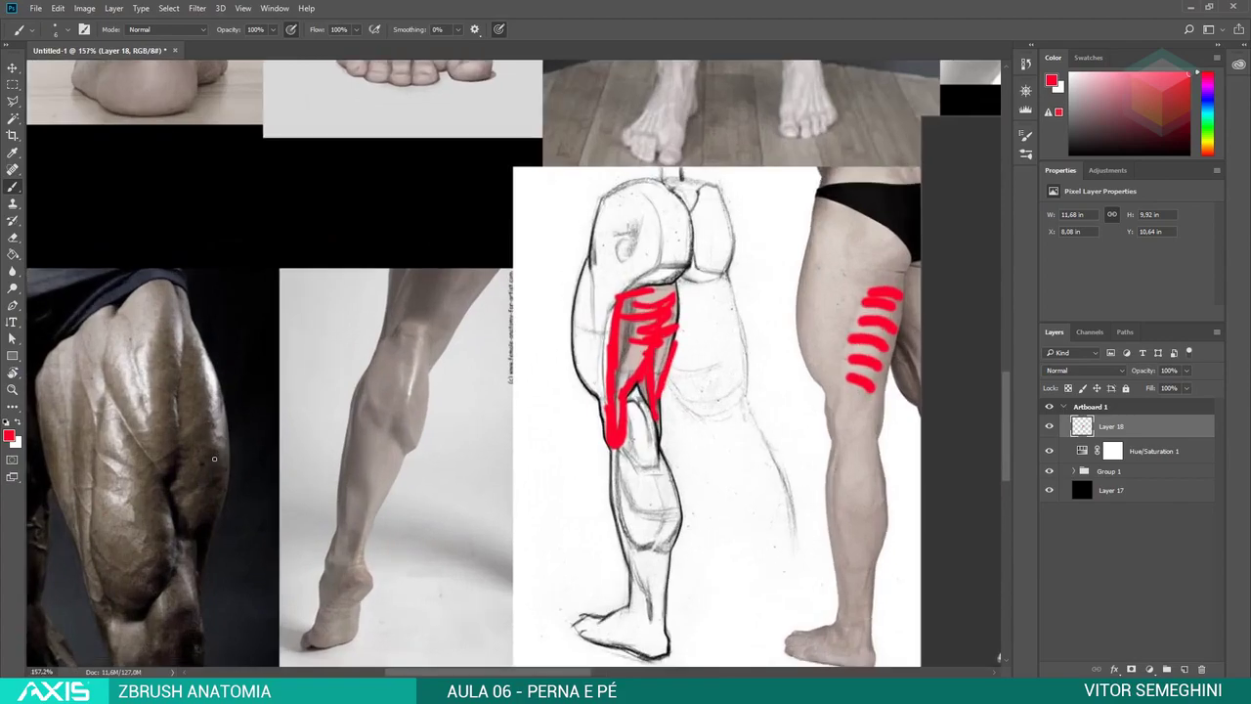
mouse_move(401, 410)
mouse_down()
mouse_move(433, 393)
mouse_move(413, 447)
mouse_move(378, 410)
mouse_up()
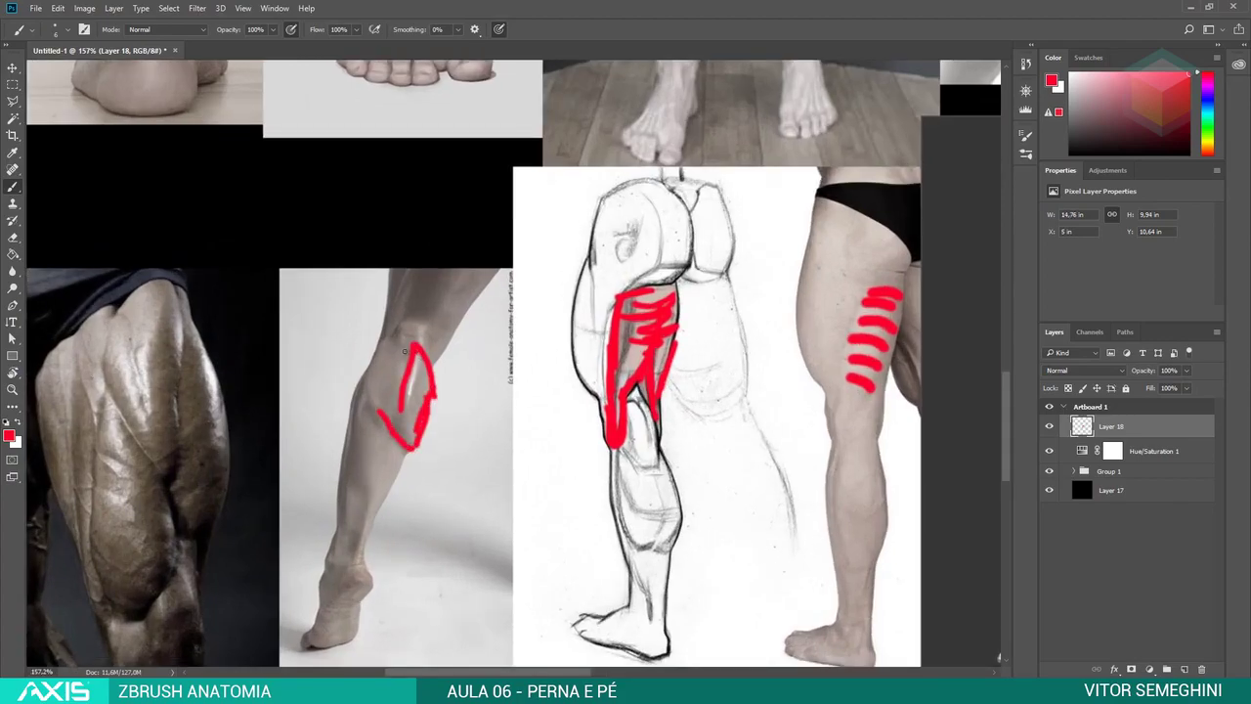
mouse_move(414, 348)
mouse_down()
mouse_move(370, 347)
mouse_move(355, 391)
mouse_move(403, 407)
mouse_move(350, 548)
mouse_up()
drag(408, 449, 363, 562)
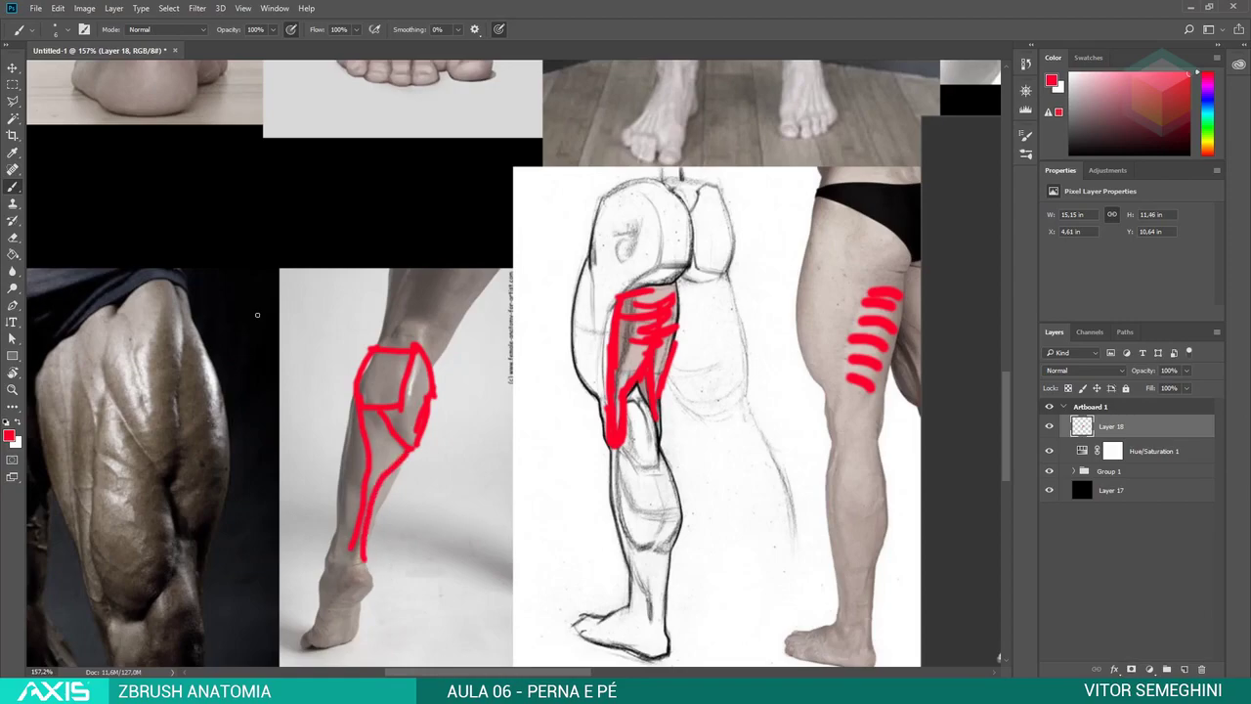
- Draw a red arrow at the muscular thigh, then undo a V-shaped stroke over it
mouse_move(296, 264)
mouse_down()
mouse_move(217, 314)
mouse_move(256, 319)
mouse_up()
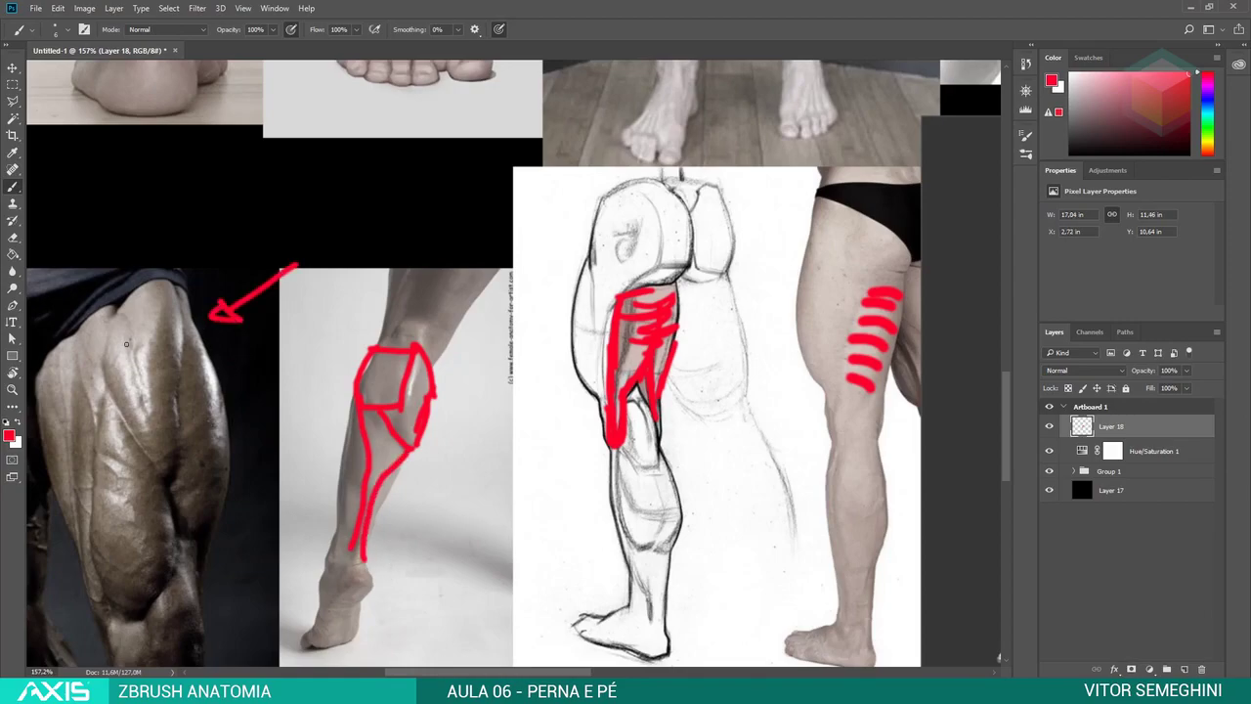
drag(180, 290, 95, 378)
key(ctrl+z)
- Redraw the V stroke on the reference, then build clay on both thighs with ClayBuildup
mouse_move(105, 379)
mouse_down()
mouse_move(180, 305)
mouse_move(162, 454)
mouse_move(103, 406)
mouse_up()
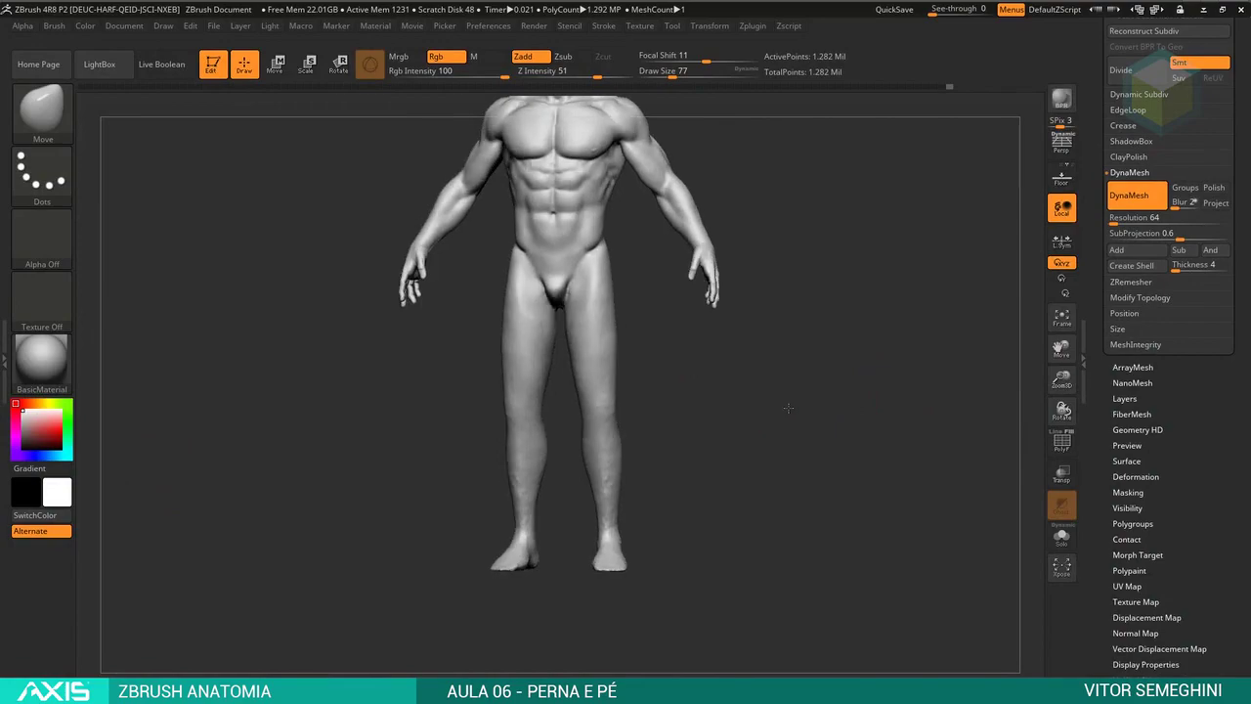
key(b)
key(c)
key(b)
key(space)
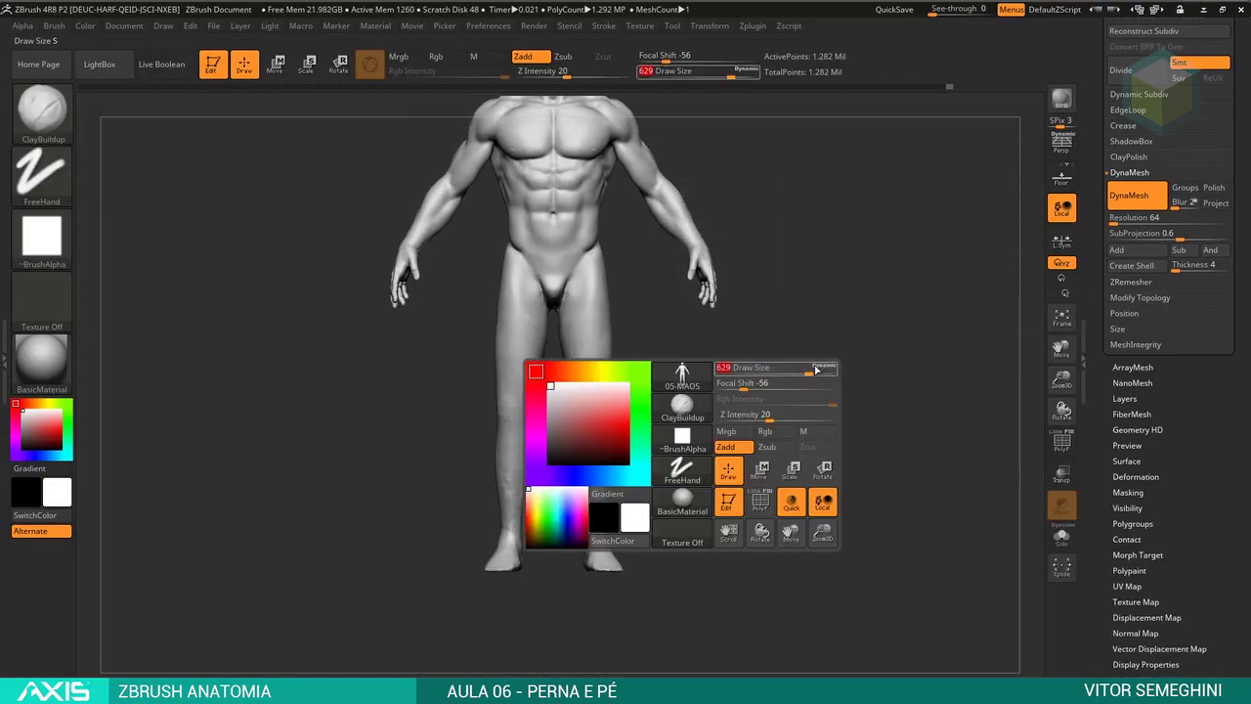
mouse_move(815, 369)
mouse_down()
mouse_move(724, 368)
mouse_move(731, 400)
mouse_move(649, 377)
mouse_up()
key(space)
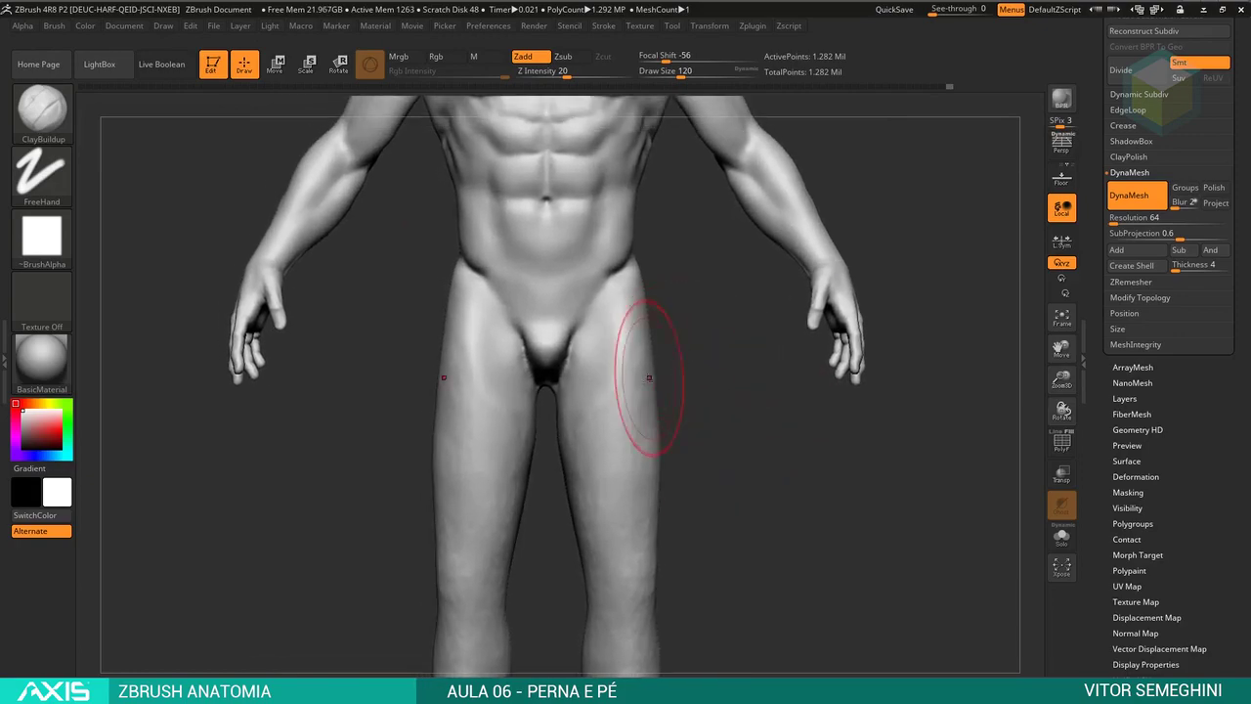
drag(743, 410, 728, 383)
mouse_move(648, 332)
mouse_down()
mouse_move(643, 430)
mouse_move(649, 318)
mouse_move(615, 293)
mouse_move(647, 377)
mouse_up()
- Carve a line along the inner thigh and a crease below each knee with DamStandard
key(b)
key(d)
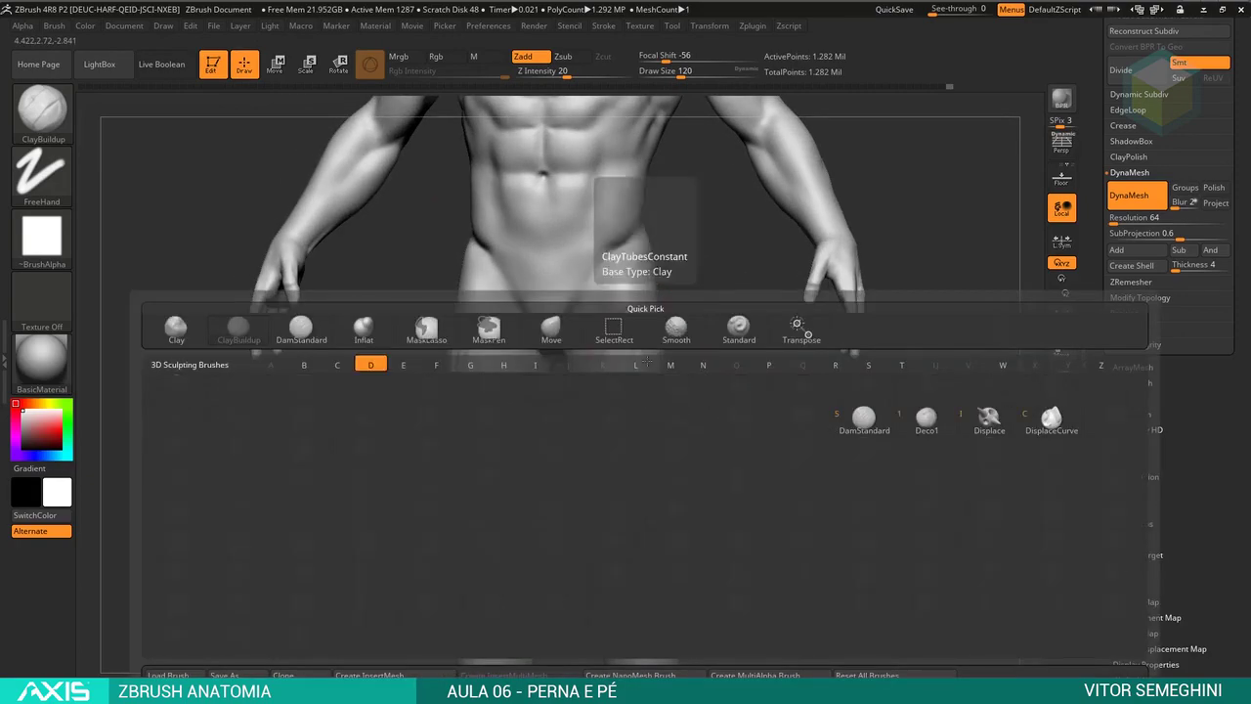
key(s)
key(space)
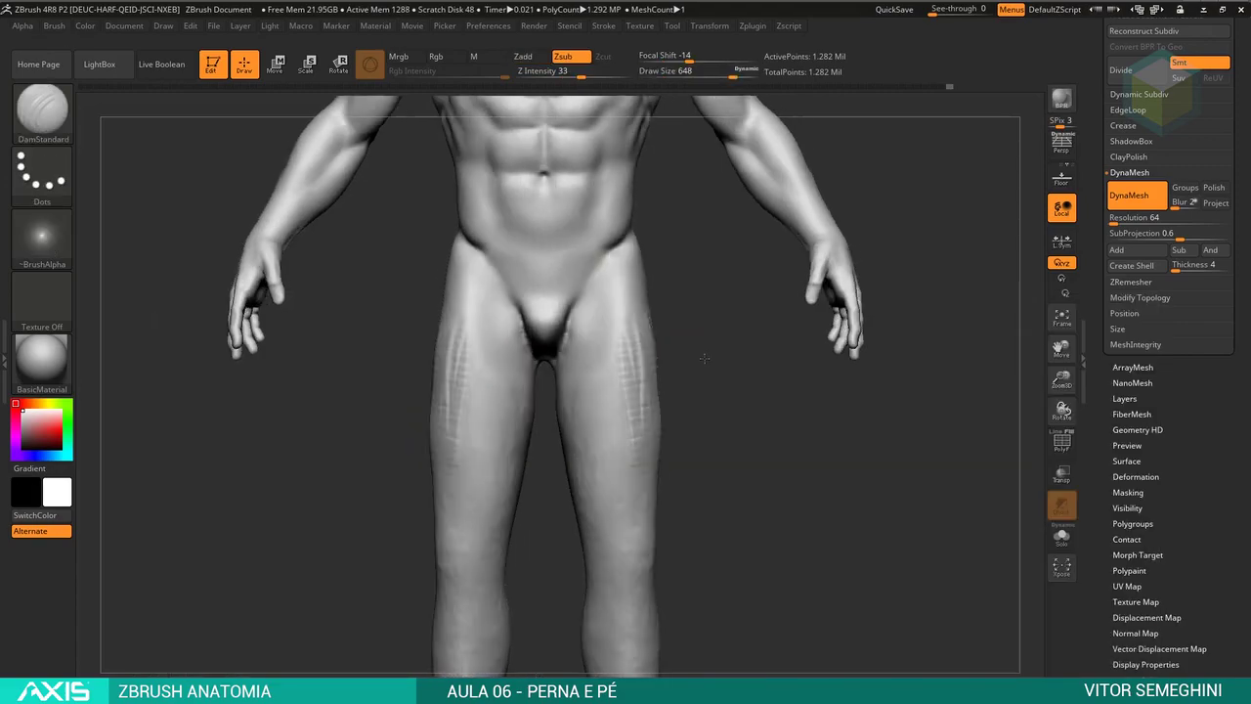
drag(615, 302, 576, 430)
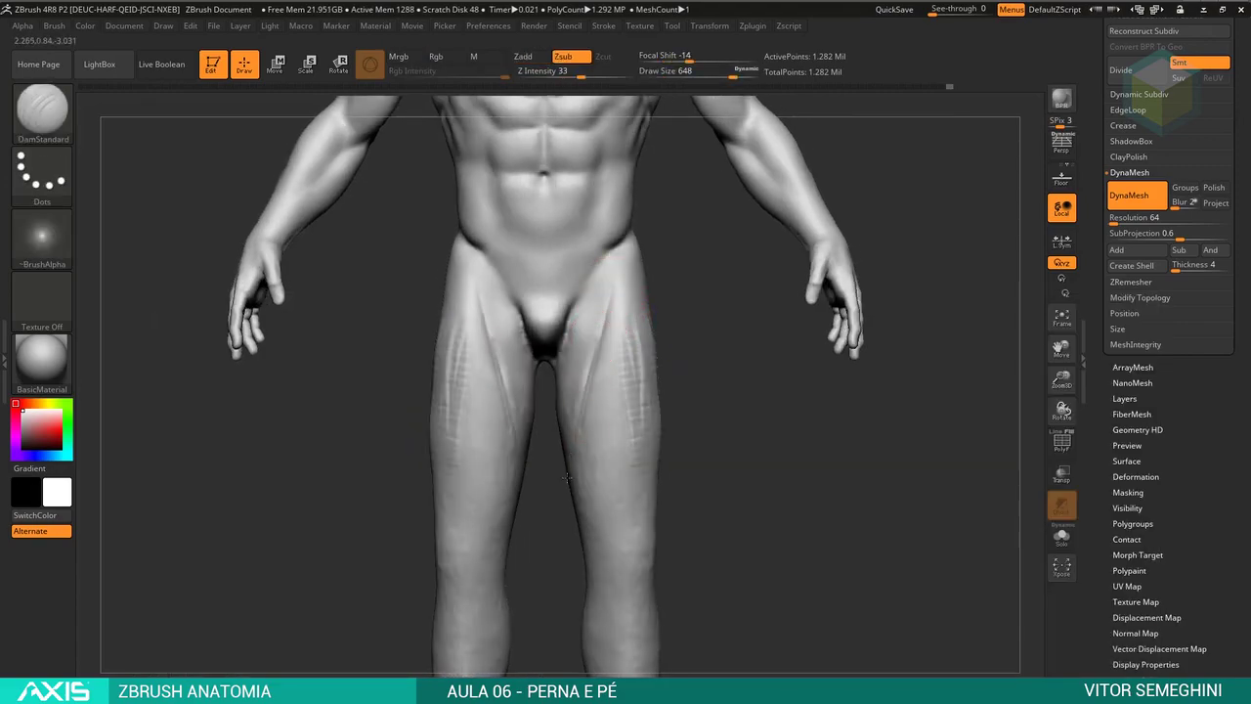
drag(587, 524, 628, 265)
mouse_move(665, 362)
mouse_down()
mouse_move(674, 338)
mouse_move(646, 287)
mouse_up()
drag(645, 437, 581, 390)
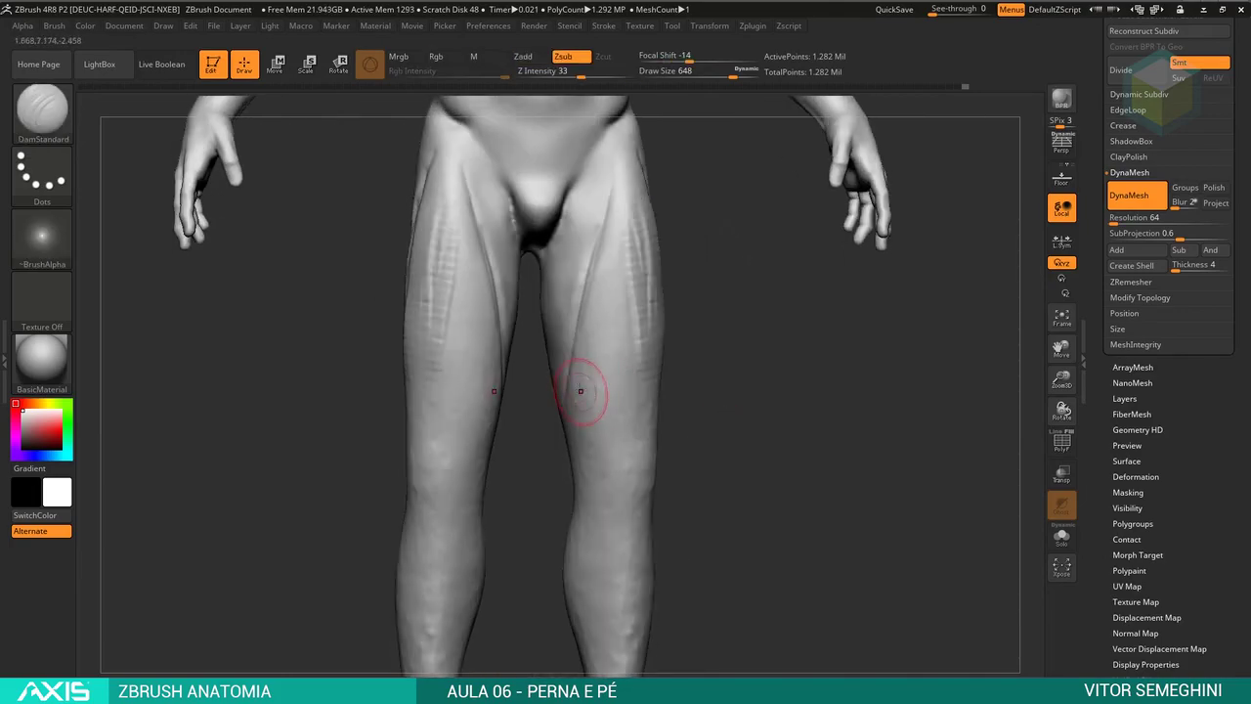
mouse_move(589, 447)
mouse_down()
mouse_move(592, 433)
mouse_move(679, 420)
mouse_move(684, 401)
mouse_up()
- Return to ClayBuildup, adjust its size, and review the torso and thighs from several angles
key(b)
key(c)
key(b)
key(space)
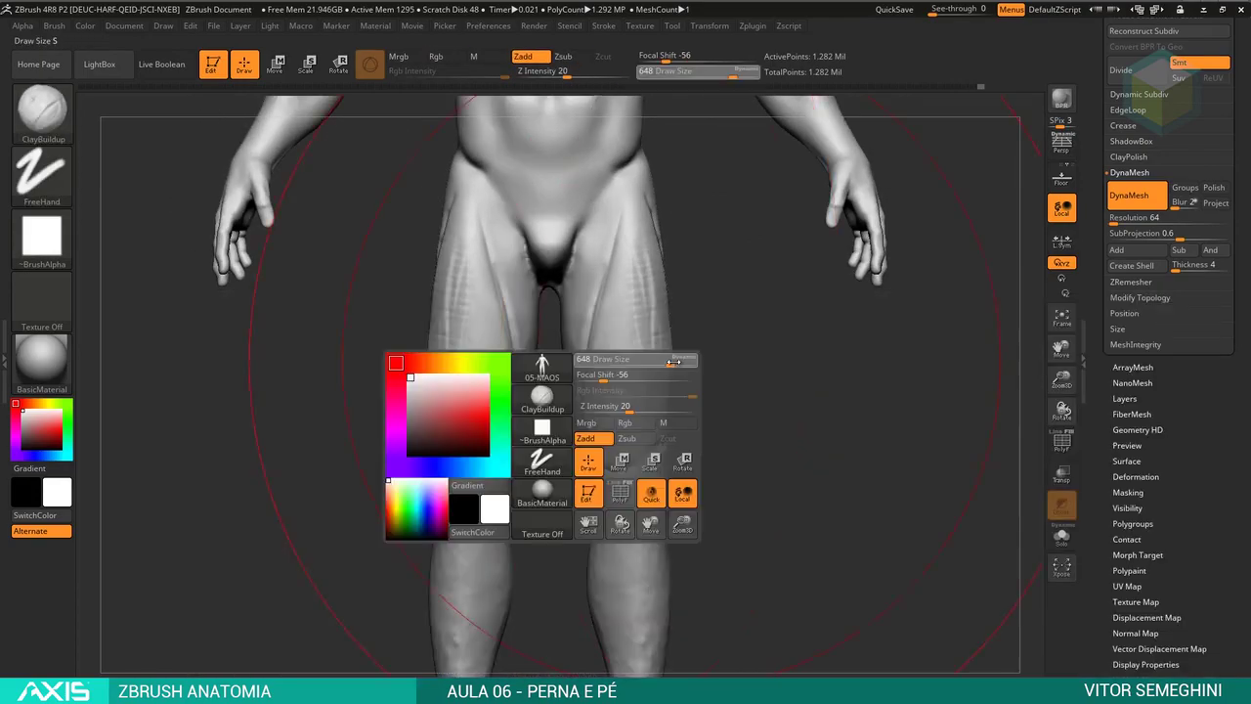
drag(667, 359, 620, 359)
key(space)
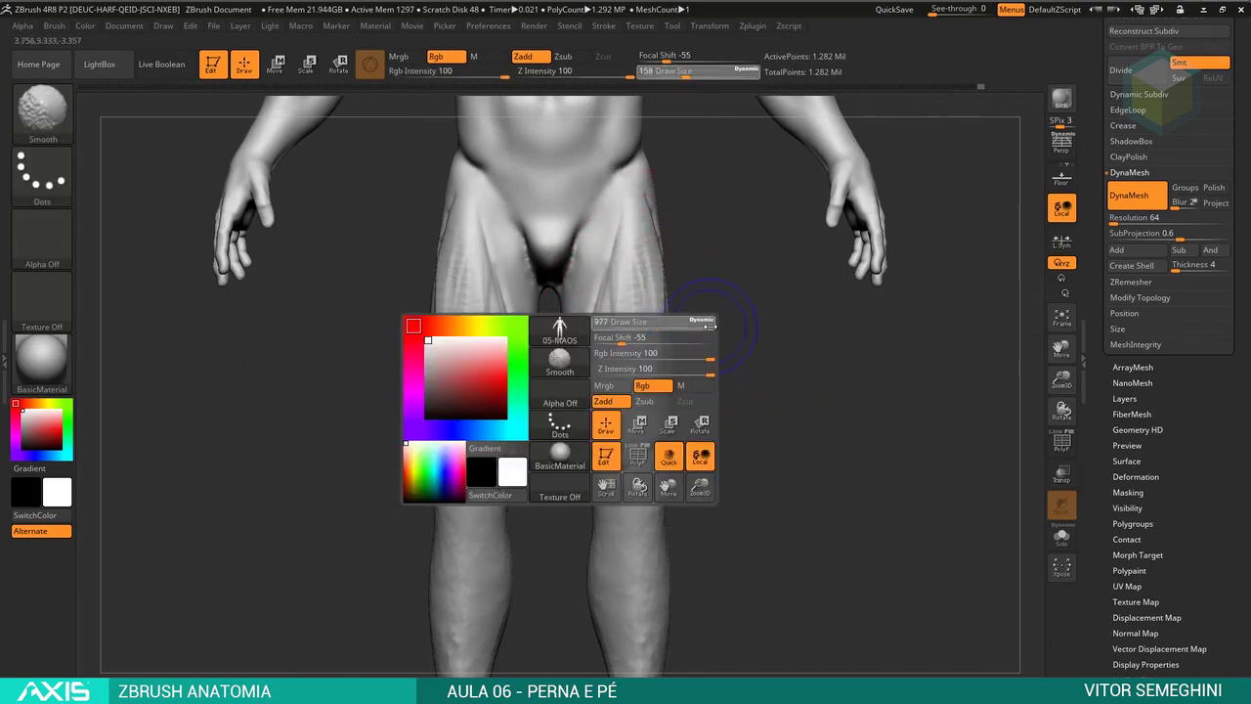
drag(628, 283, 703, 406)
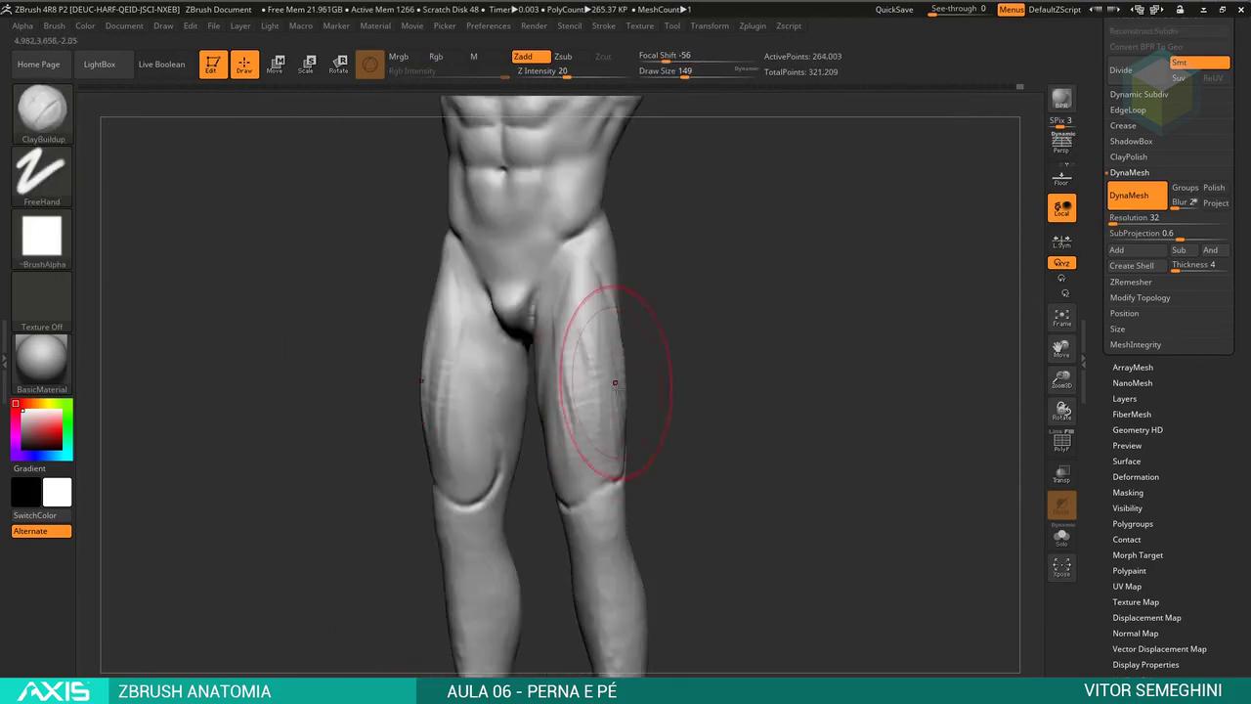
key(space)
drag(561, 403, 582, 403)
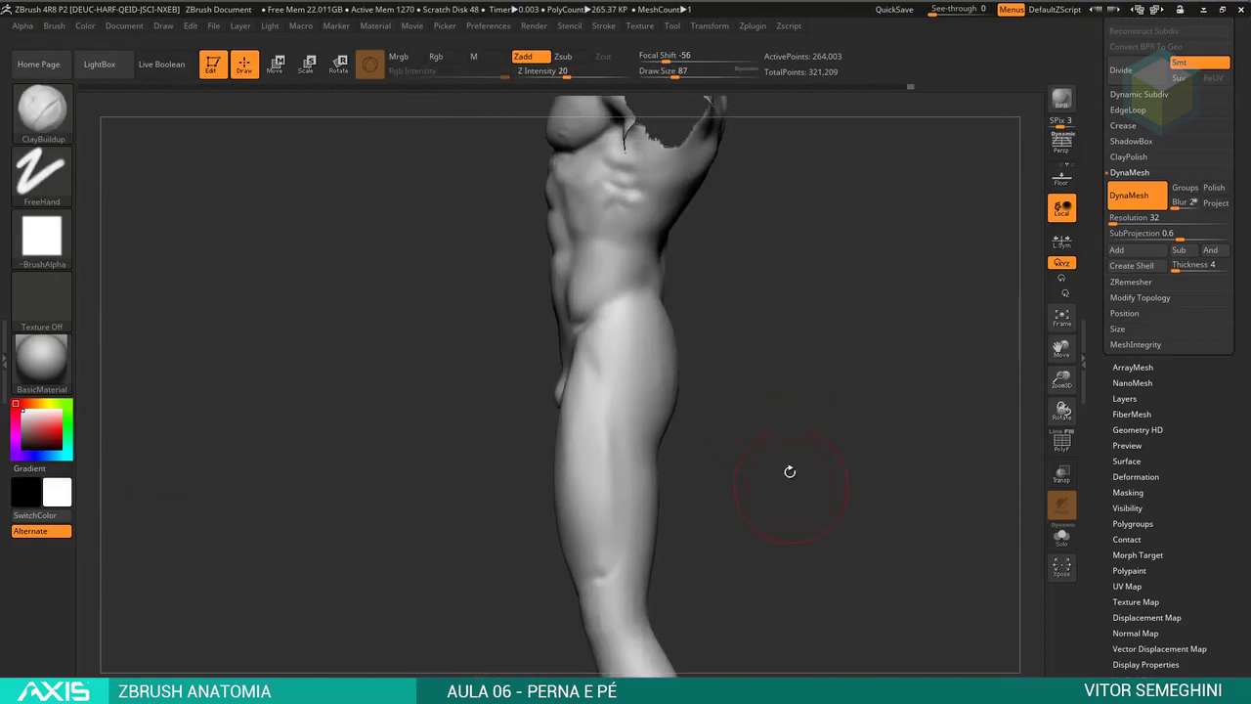
key(b)
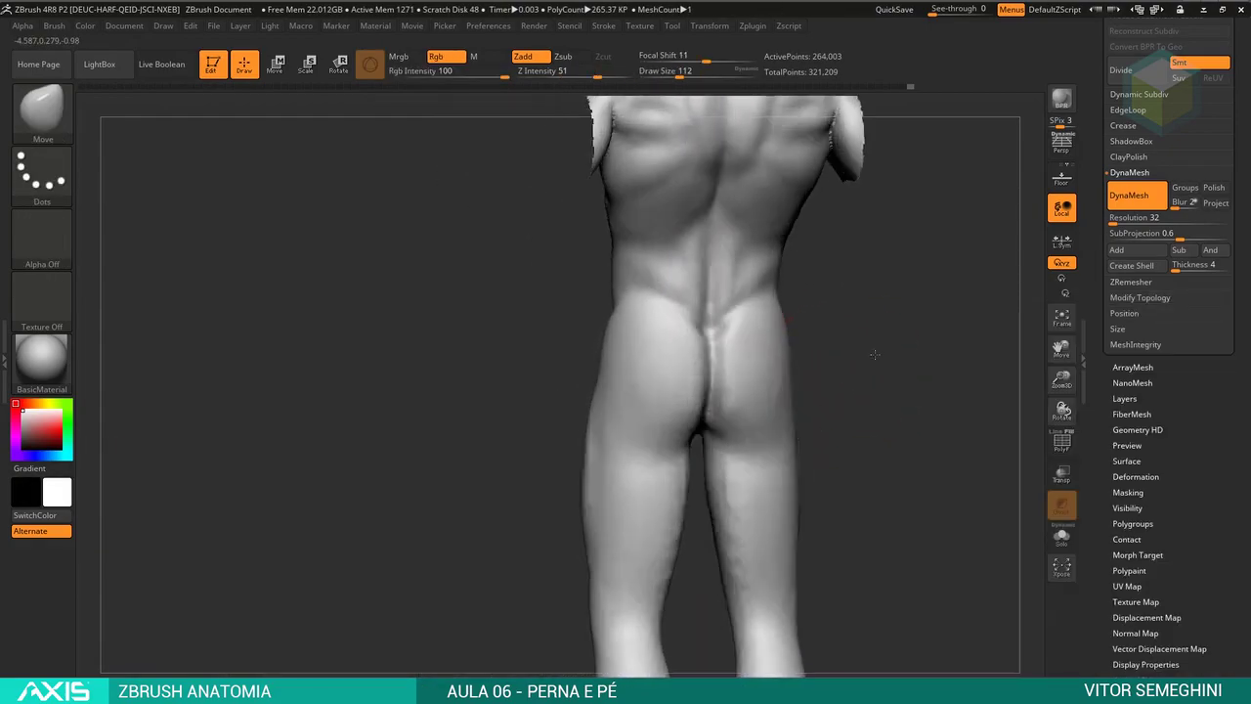
mouse_move(850, 355)
mouse_down()
mouse_move(712, 383)
mouse_move(740, 366)
mouse_move(849, 399)
mouse_move(768, 391)
mouse_move(859, 381)
mouse_move(815, 371)
mouse_move(801, 382)
mouse_move(828, 346)
mouse_move(847, 397)
mouse_move(823, 360)
mouse_move(837, 332)
mouse_move(796, 367)
mouse_move(920, 349)
mouse_move(882, 335)
mouse_move(843, 343)
mouse_up()
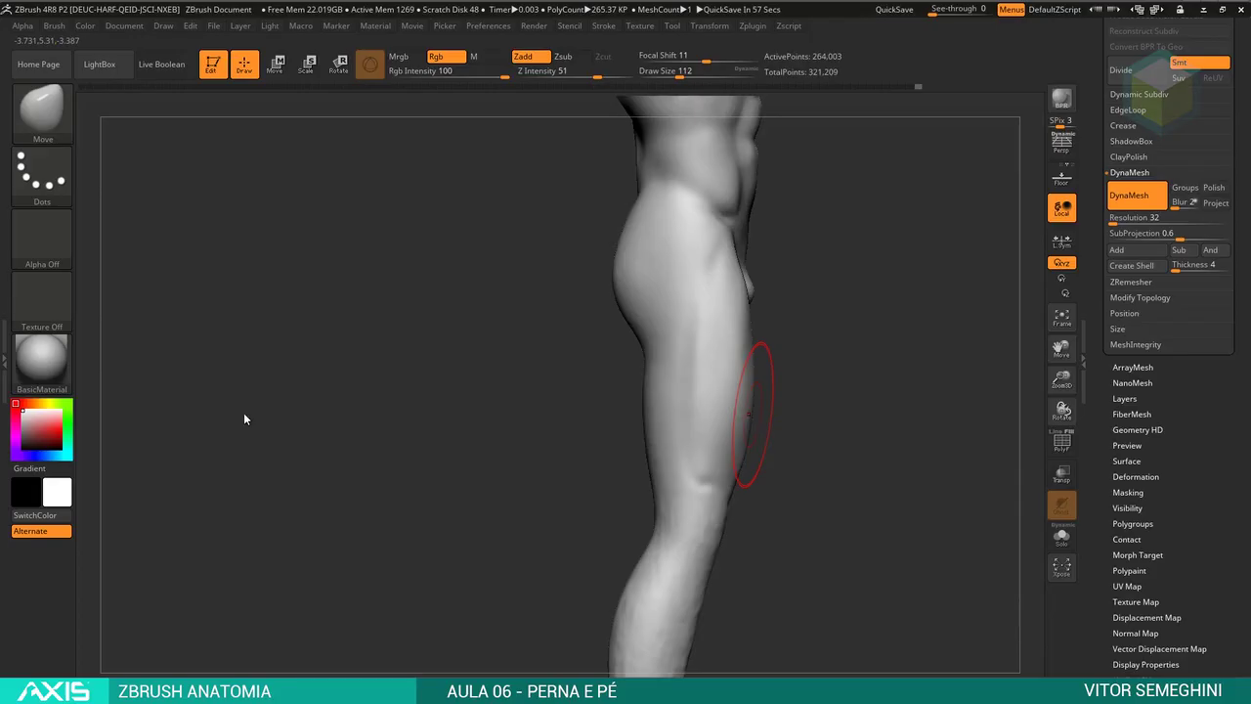
key(alt+Tab)
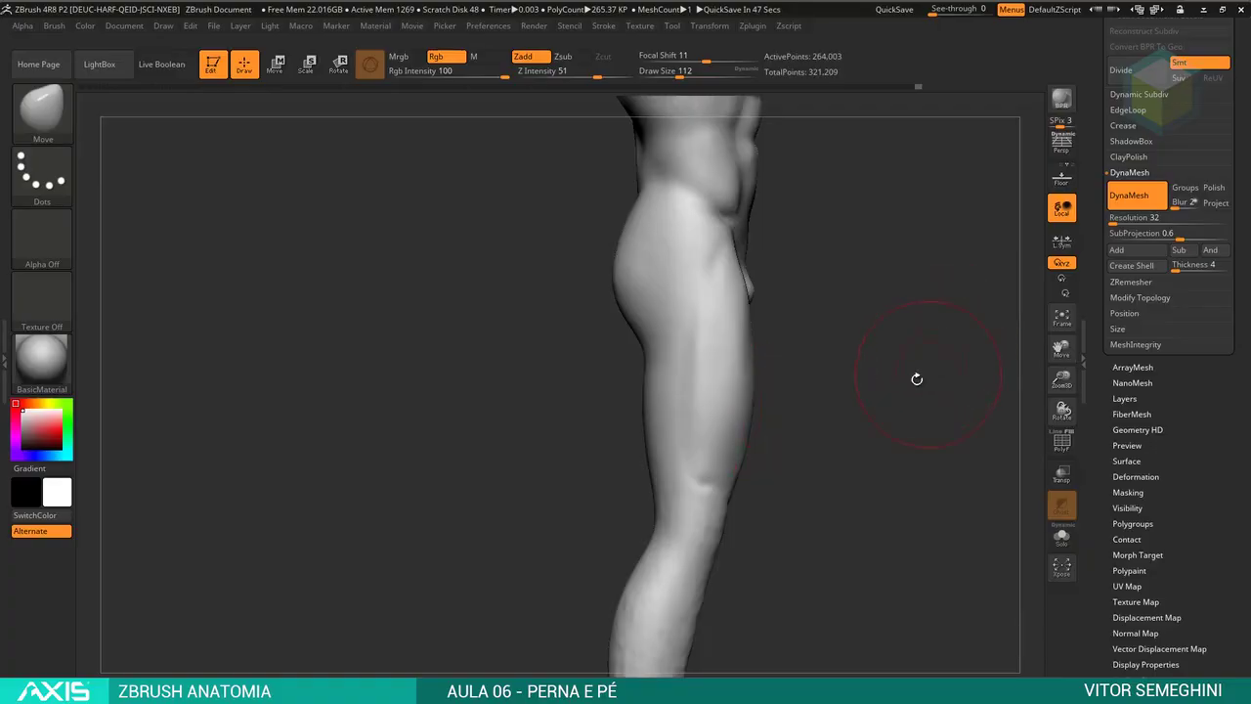
- From a back view, build up ClayBuildup strokes below the buttocks and down both thighs
drag(913, 377, 935, 371)
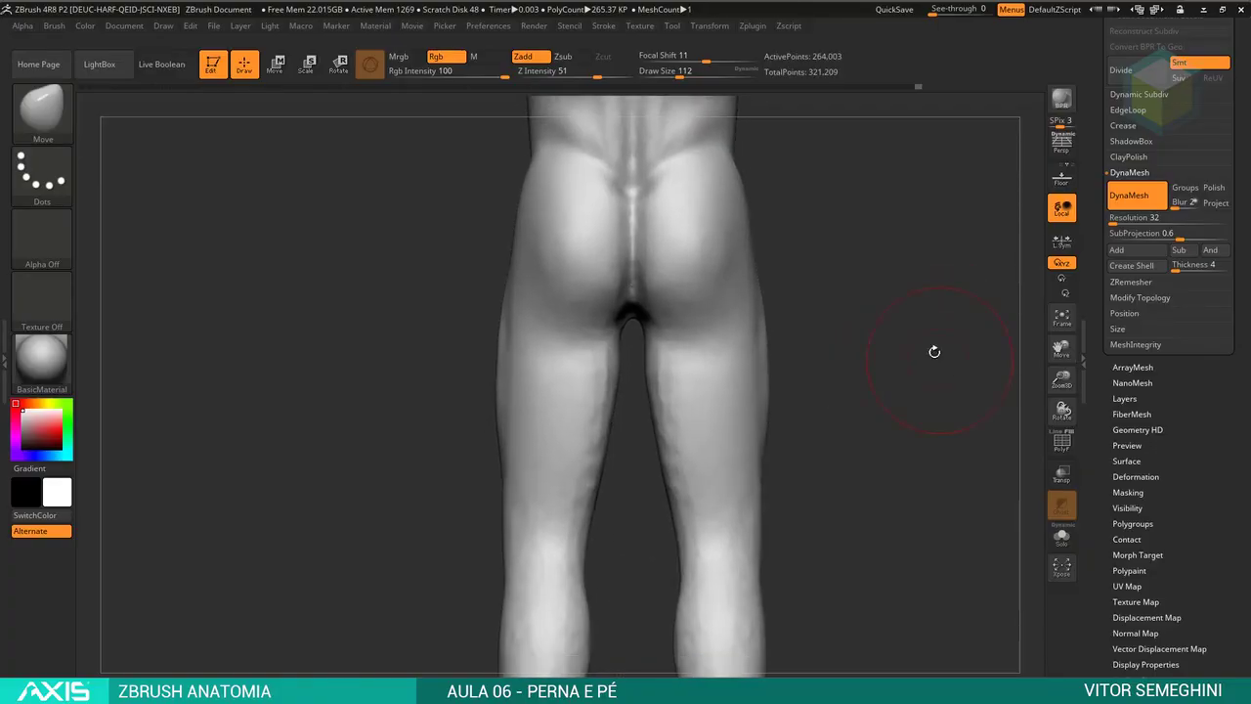
key(b)
key(c)
key(b)
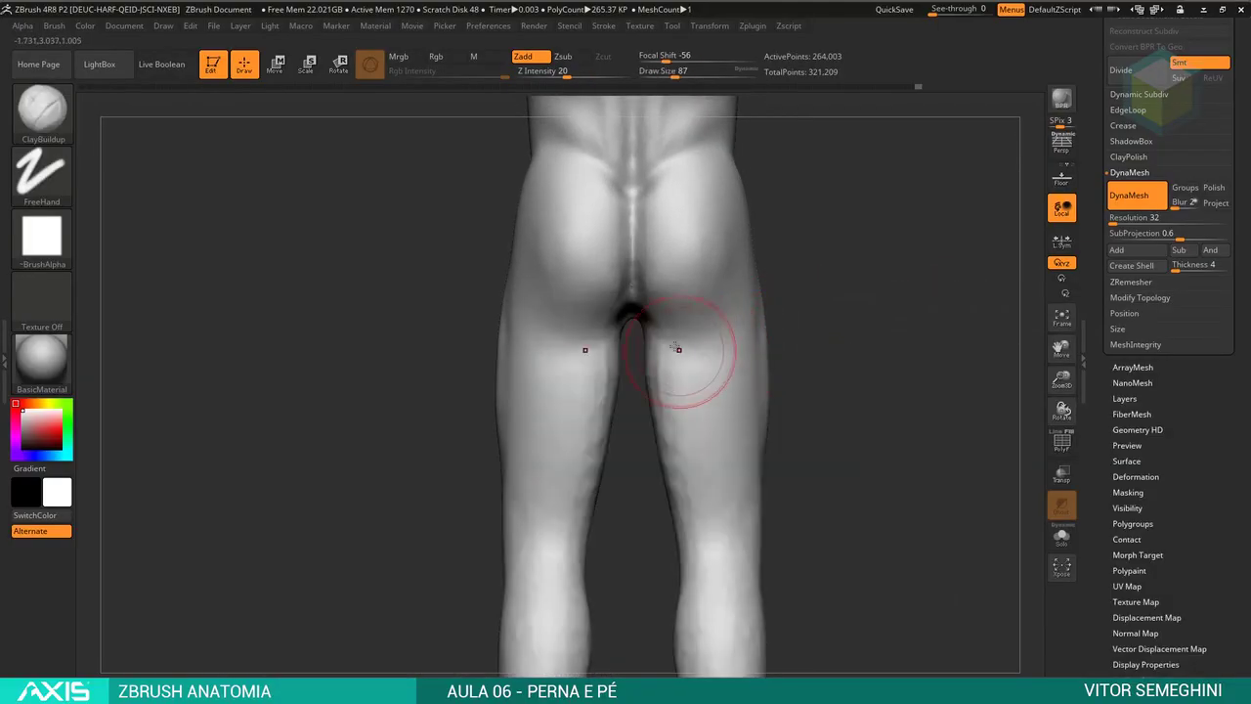
mouse_move(672, 339)
mouse_down()
mouse_move(735, 341)
mouse_move(733, 400)
mouse_move(681, 426)
mouse_move(734, 440)
mouse_move(737, 459)
mouse_up()
mouse_move(731, 401)
mouse_down()
mouse_move(758, 549)
mouse_move(816, 483)
mouse_up()
drag(734, 511, 713, 420)
drag(698, 475, 723, 557)
- Add vertical clay strokes on both thighs at size 68, then smooth them at size 94
key(space)
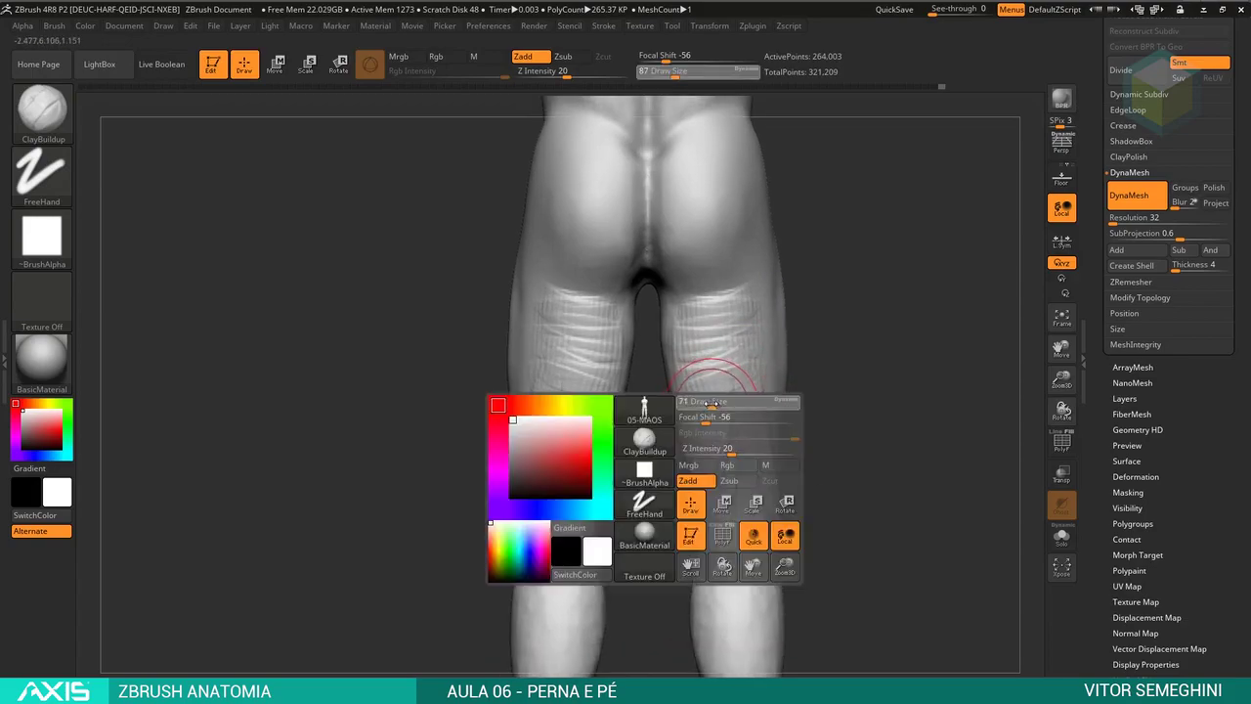
drag(689, 391, 697, 479)
drag(712, 363, 723, 508)
drag(860, 469, 918, 459)
drag(742, 371, 748, 460)
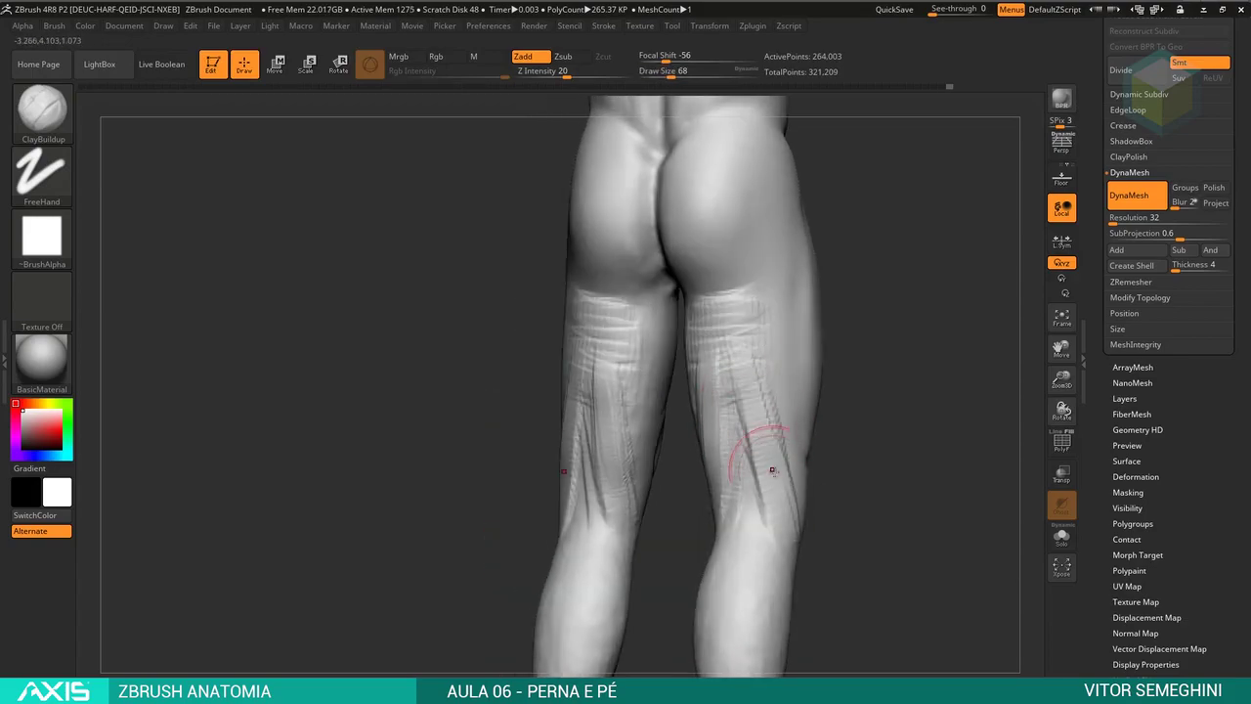
mouse_move(841, 430)
mouse_down()
mouse_move(871, 413)
mouse_move(860, 371)
mouse_up()
key(s)
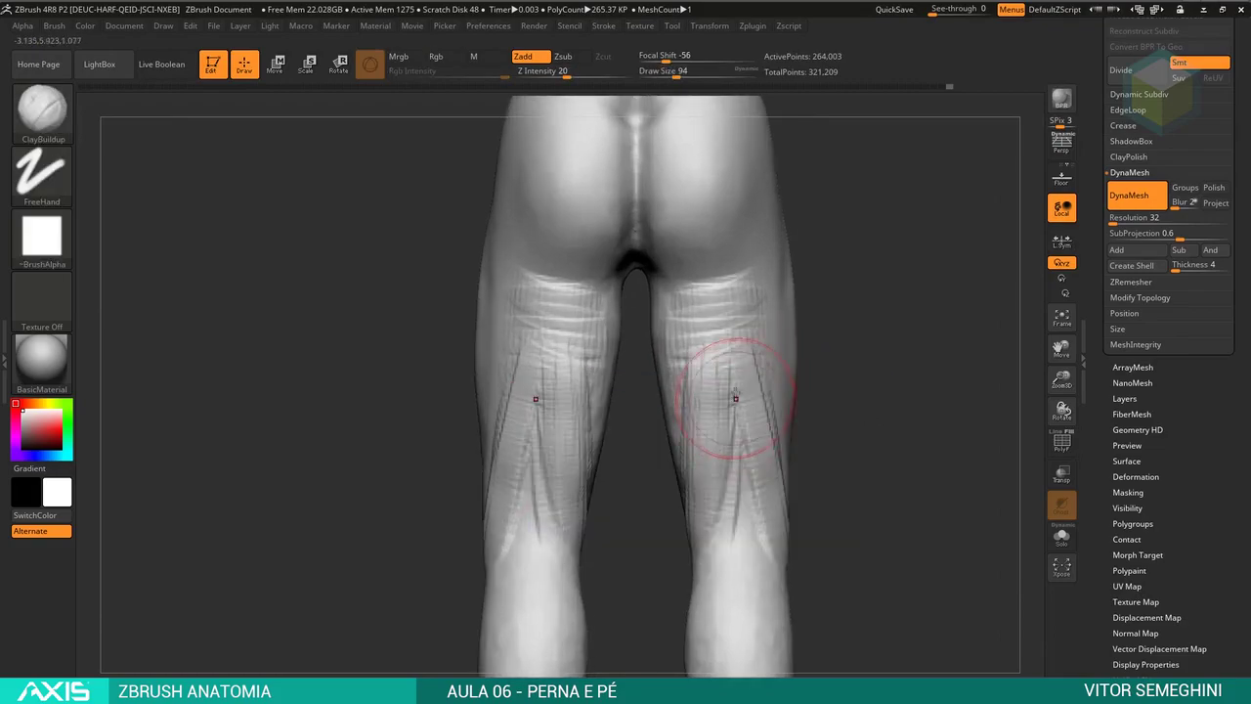
mouse_move(720, 328)
mouse_down()
mouse_move(720, 375)
mouse_move(684, 405)
mouse_move(688, 361)
mouse_move(757, 430)
mouse_move(723, 498)
mouse_up()
drag(860, 440, 768, 413)
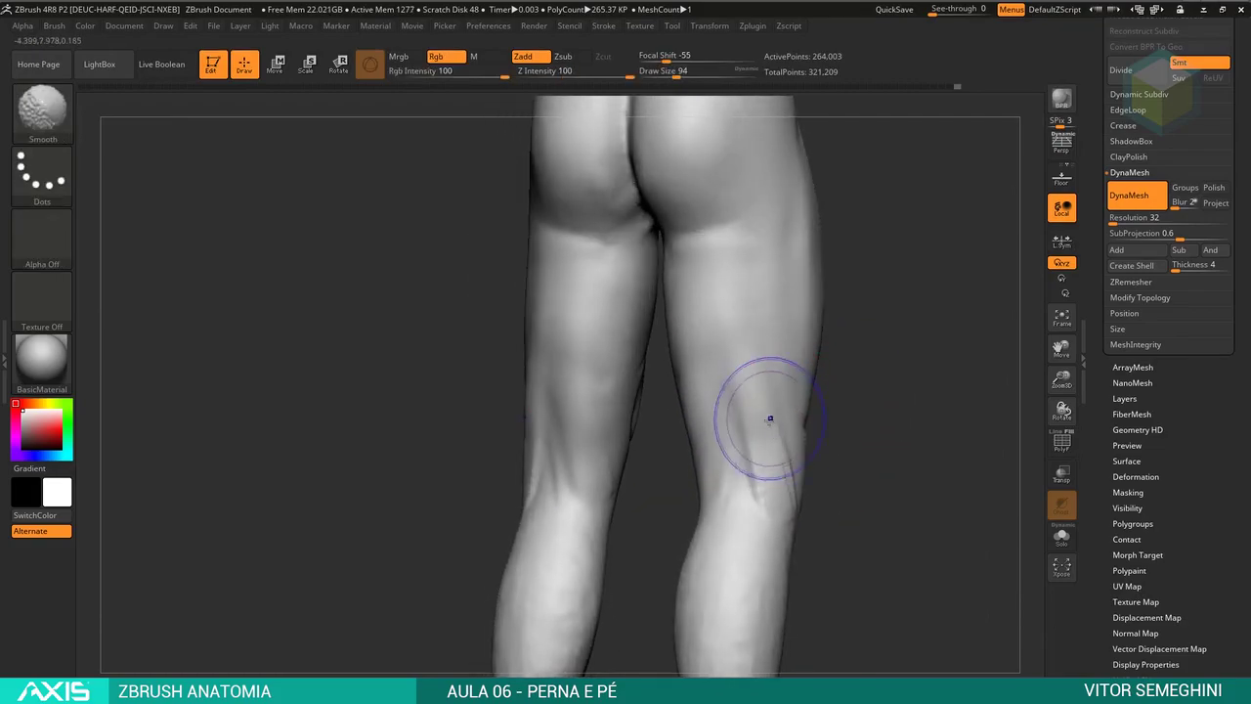
drag(860, 372, 967, 372)
- Pick the Move brush at size 132, turn to side view, and trace the back of the thigh in red
key(b)
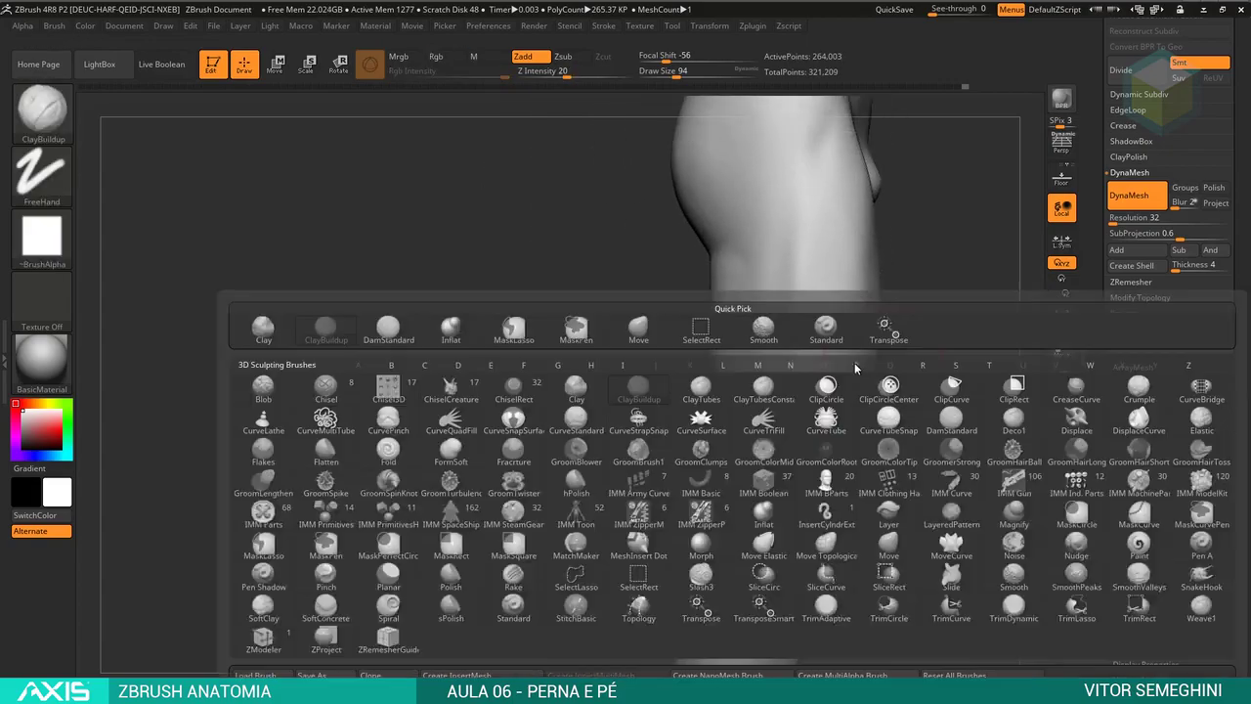
key(m)
key(v)
key(space)
mouse_move(703, 330)
mouse_down()
mouse_move(791, 342)
mouse_move(837, 321)
mouse_move(822, 356)
mouse_up()
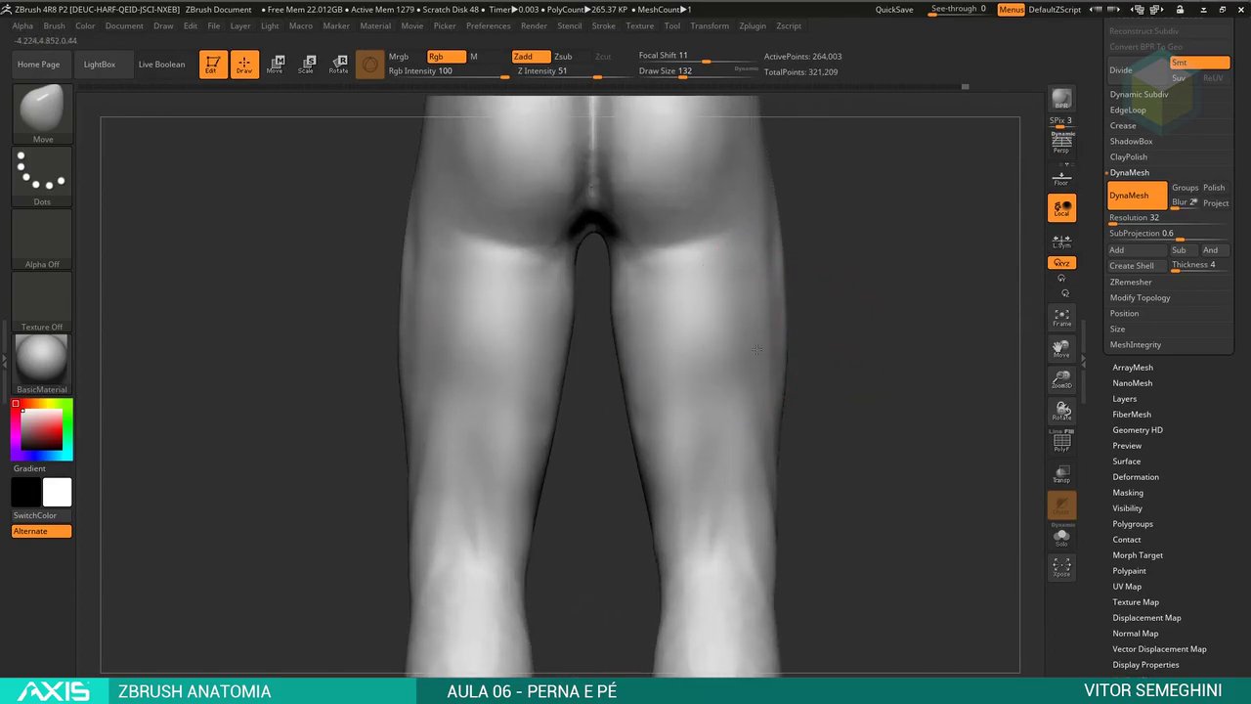
drag(759, 330, 809, 323)
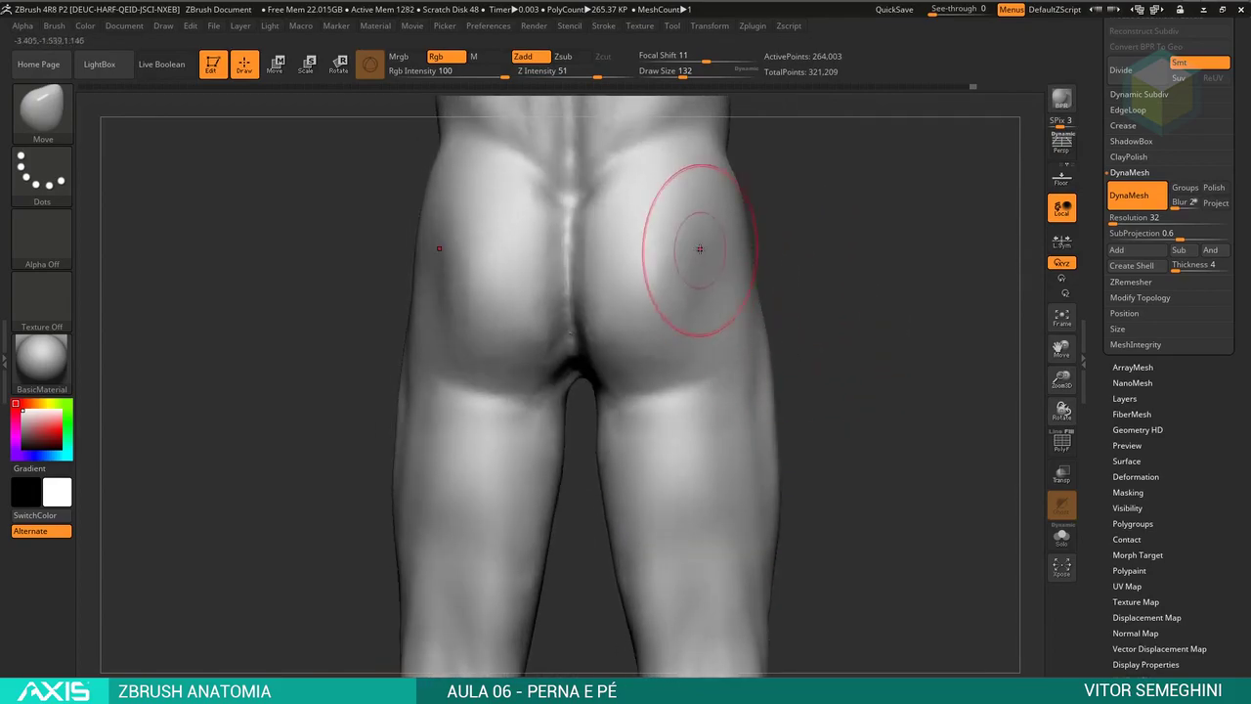
mouse_move(772, 236)
mouse_down()
mouse_move(807, 233)
mouse_move(697, 447)
mouse_move(675, 370)
mouse_move(734, 357)
mouse_move(723, 313)
mouse_up()
key(ctrl)
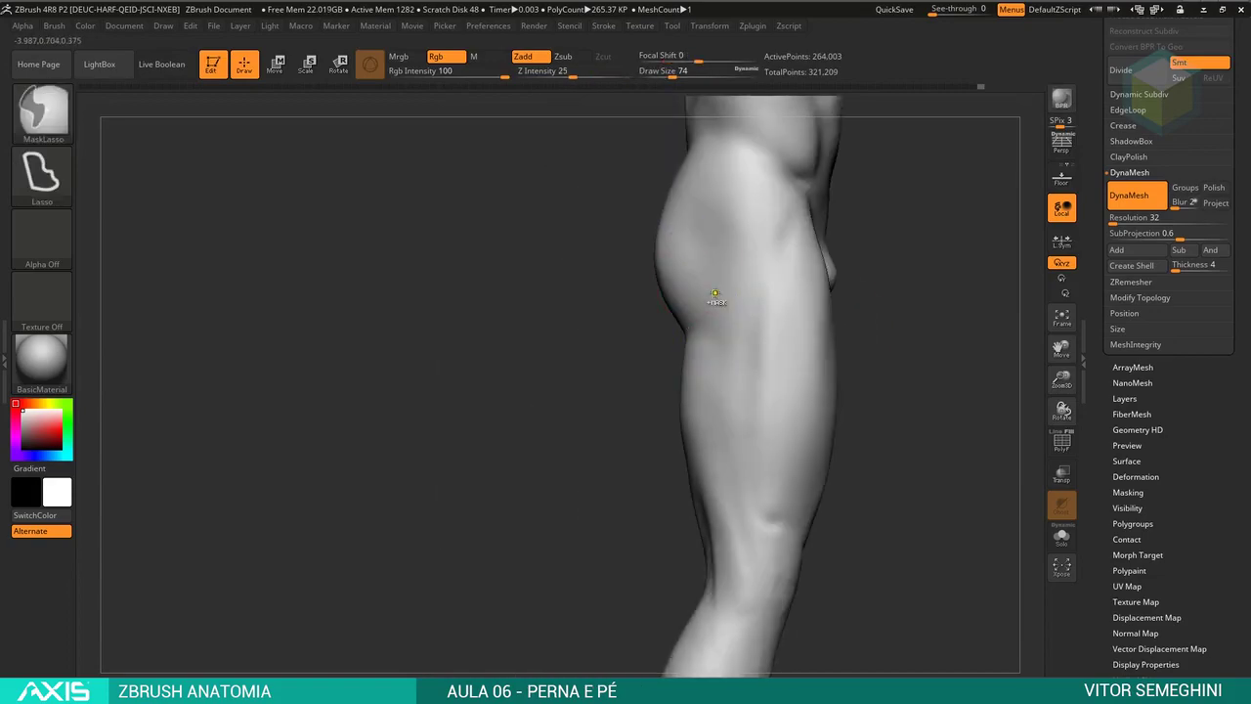
drag(685, 354, 711, 611)
drag(683, 348, 713, 586)
drag(688, 347, 715, 600)
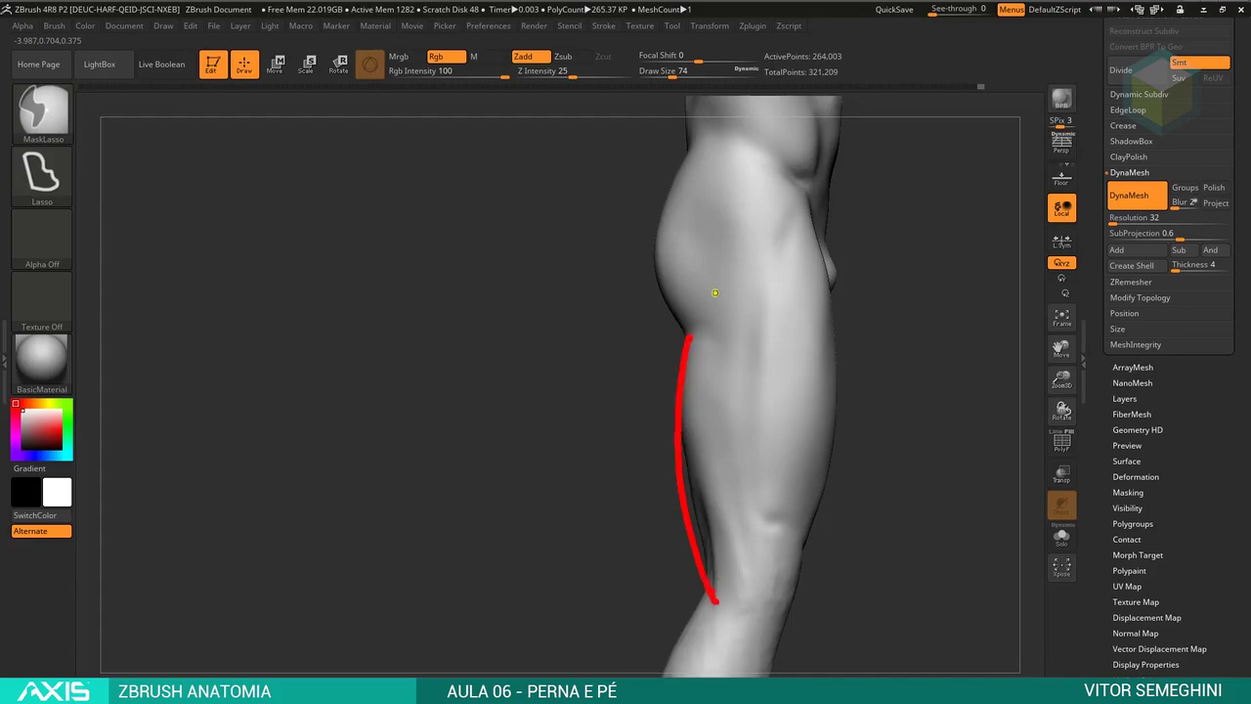
drag(681, 437, 711, 586)
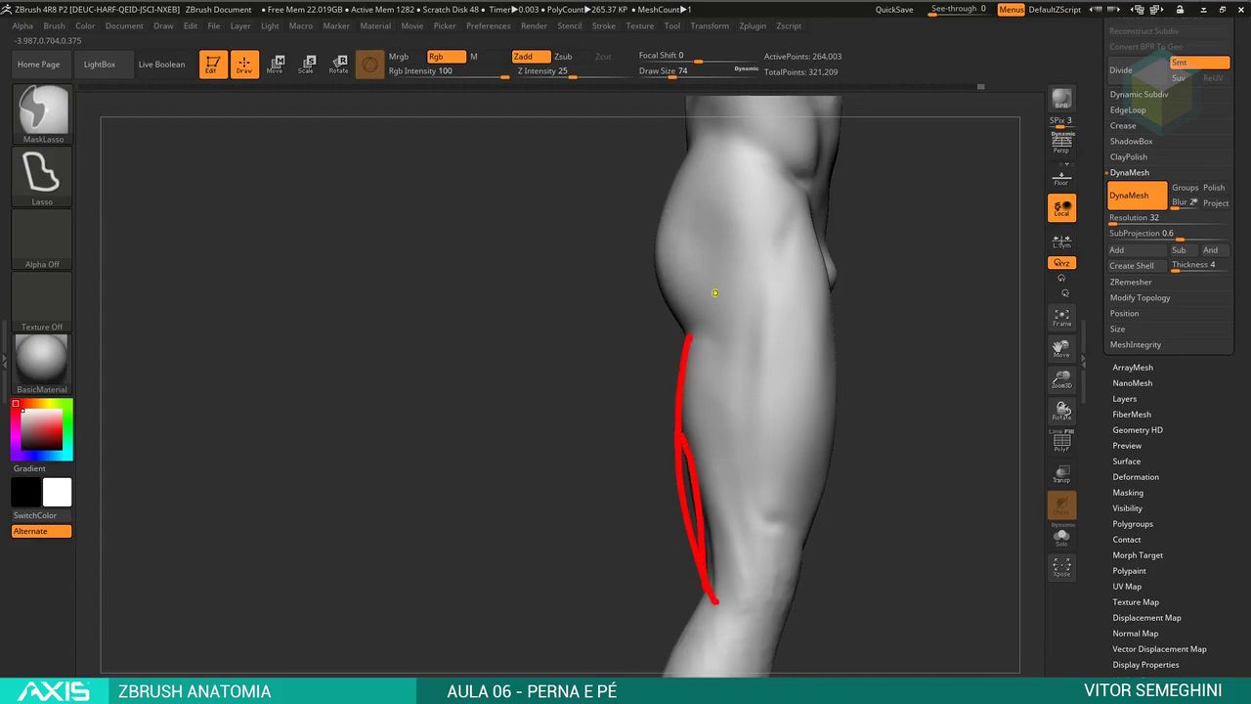
mouse_move(586, 538)
mouse_down()
mouse_move(672, 498)
mouse_move(694, 520)
mouse_up()
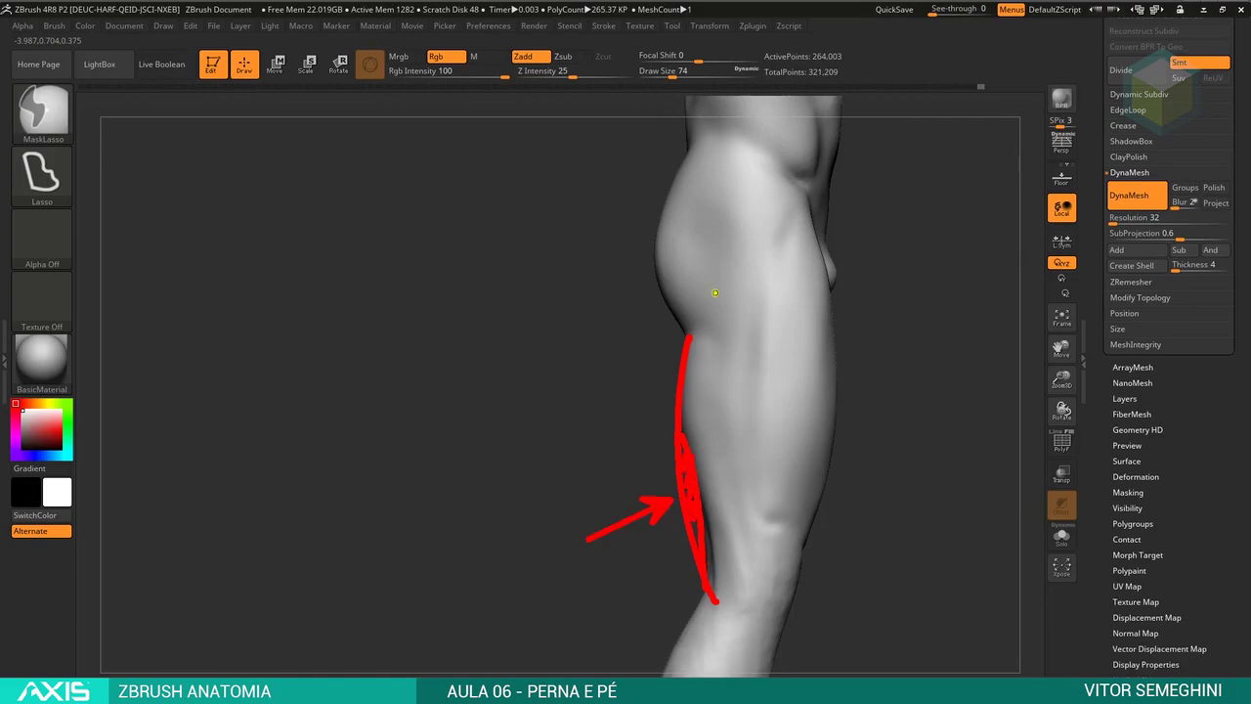
key(ctrl+z)
key(ctrl+z)
key(ctrl+z)
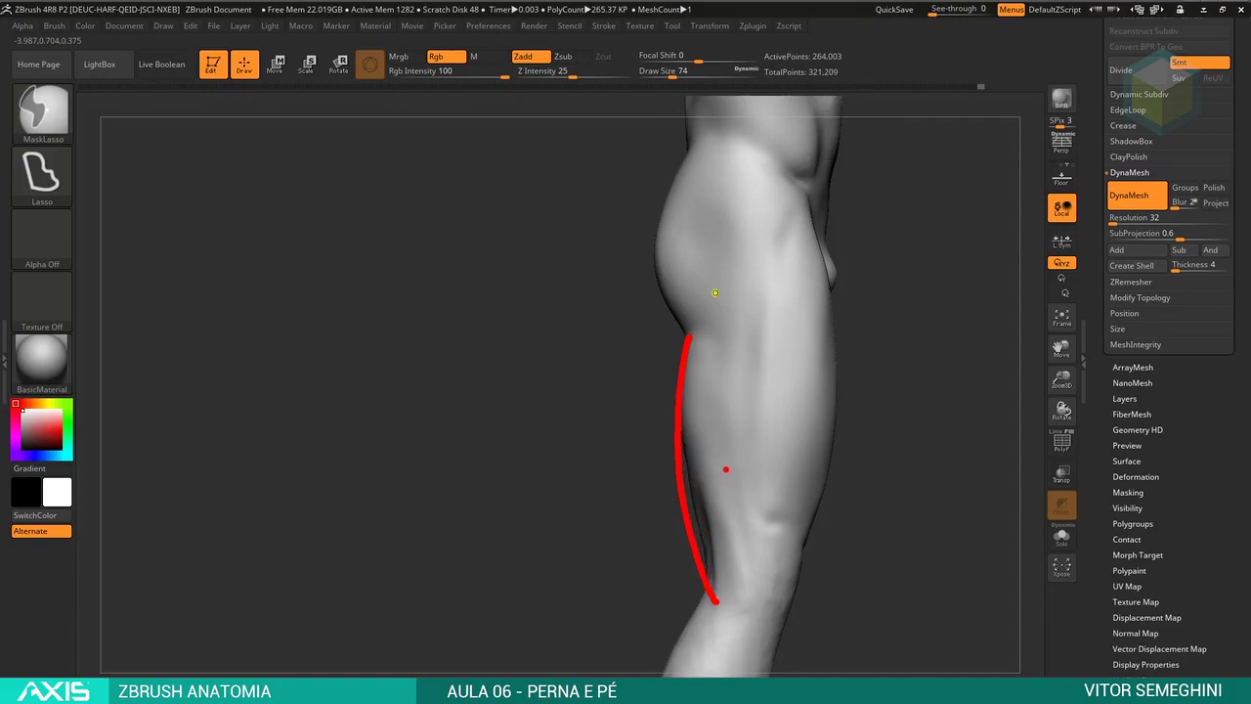
key(ctrl+z)
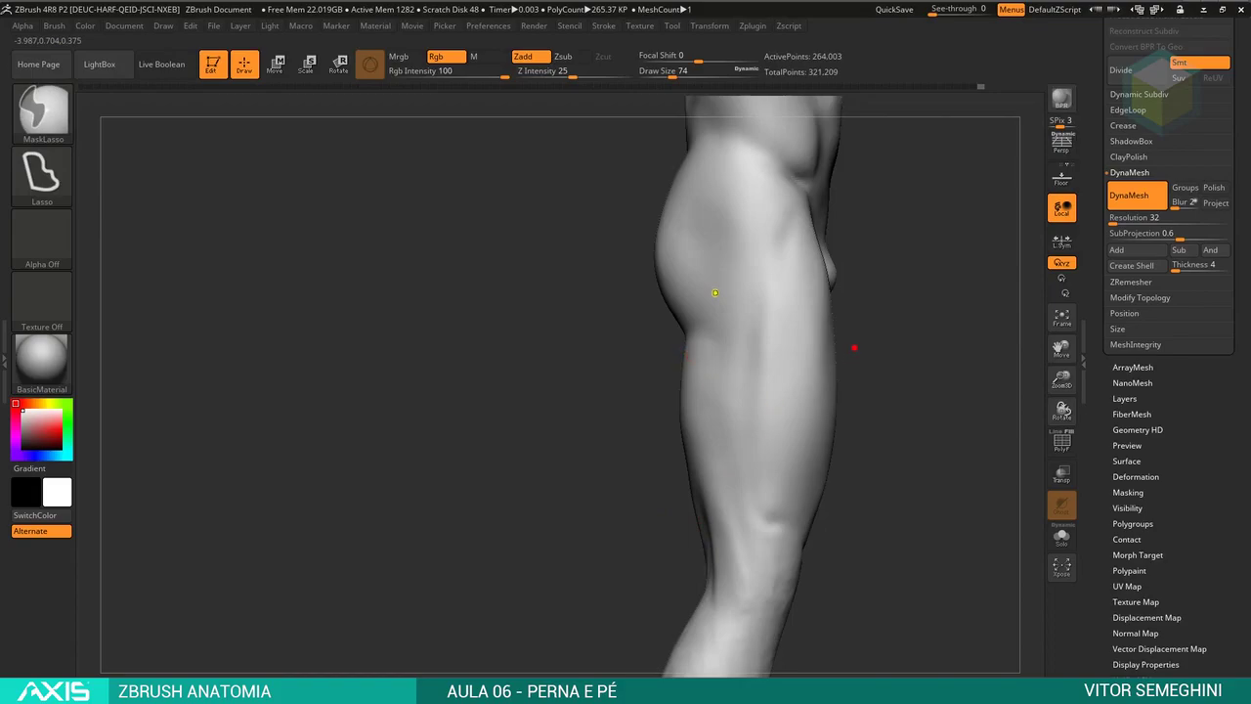
drag(690, 344, 718, 354)
drag(687, 369, 718, 381)
mouse_move(676, 396)
mouse_down()
mouse_move(716, 407)
mouse_move(728, 450)
mouse_move(723, 577)
mouse_up()
drag(720, 460, 741, 563)
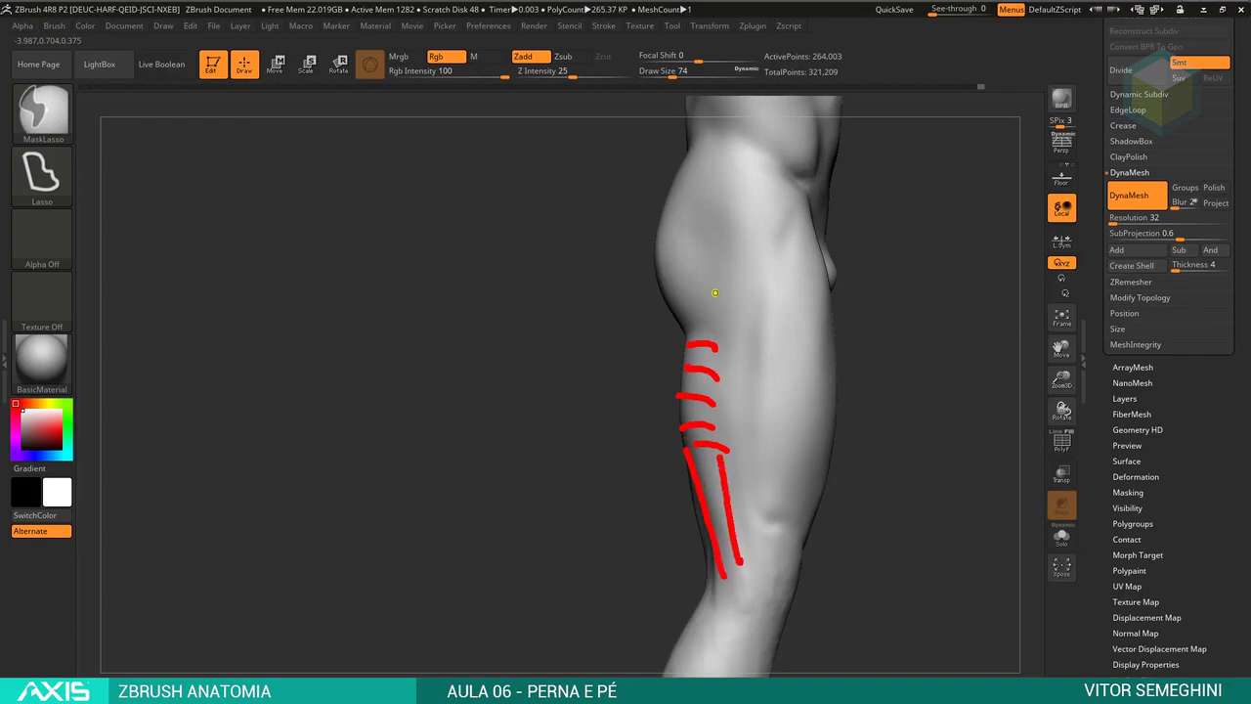
drag(672, 426, 858, 426)
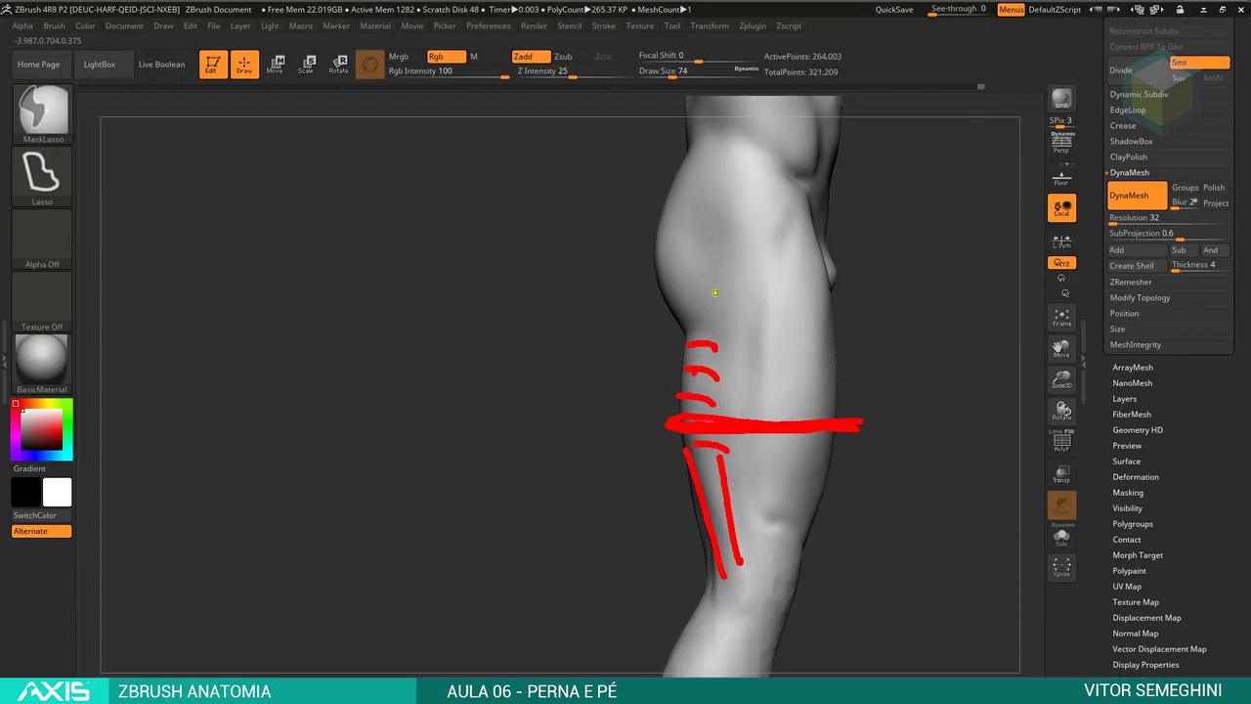
drag(688, 338, 682, 383)
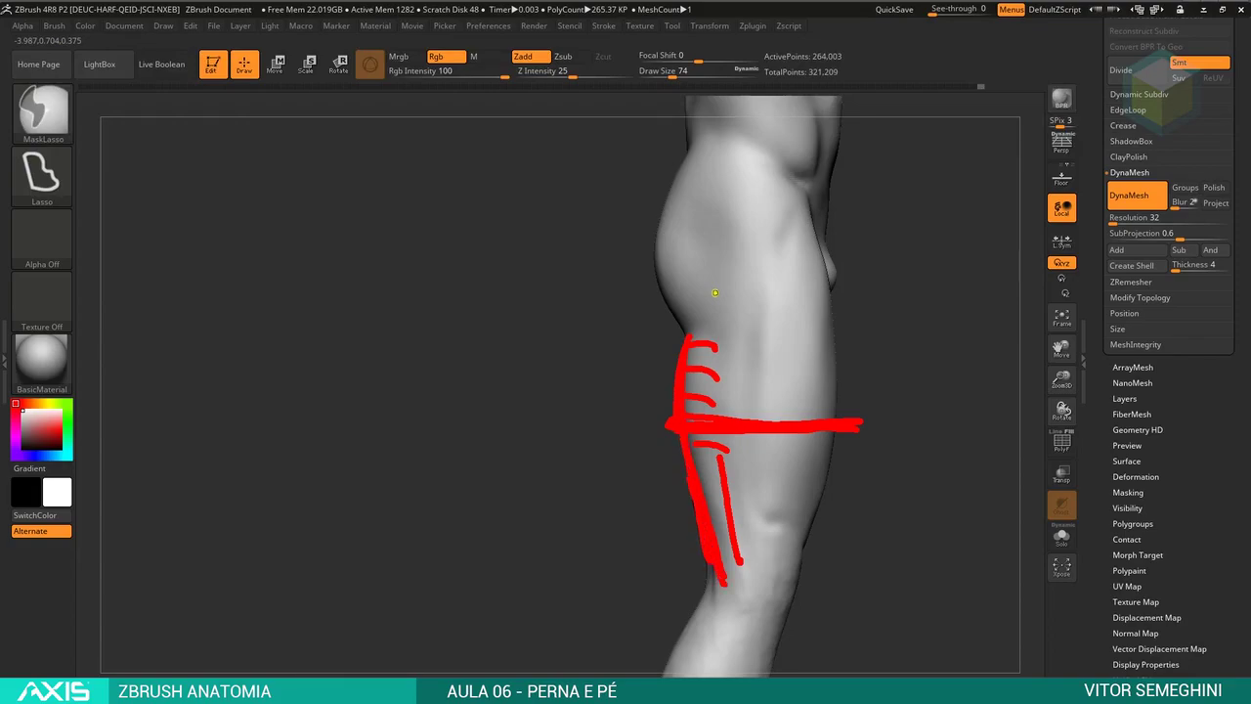
drag(720, 488, 726, 370)
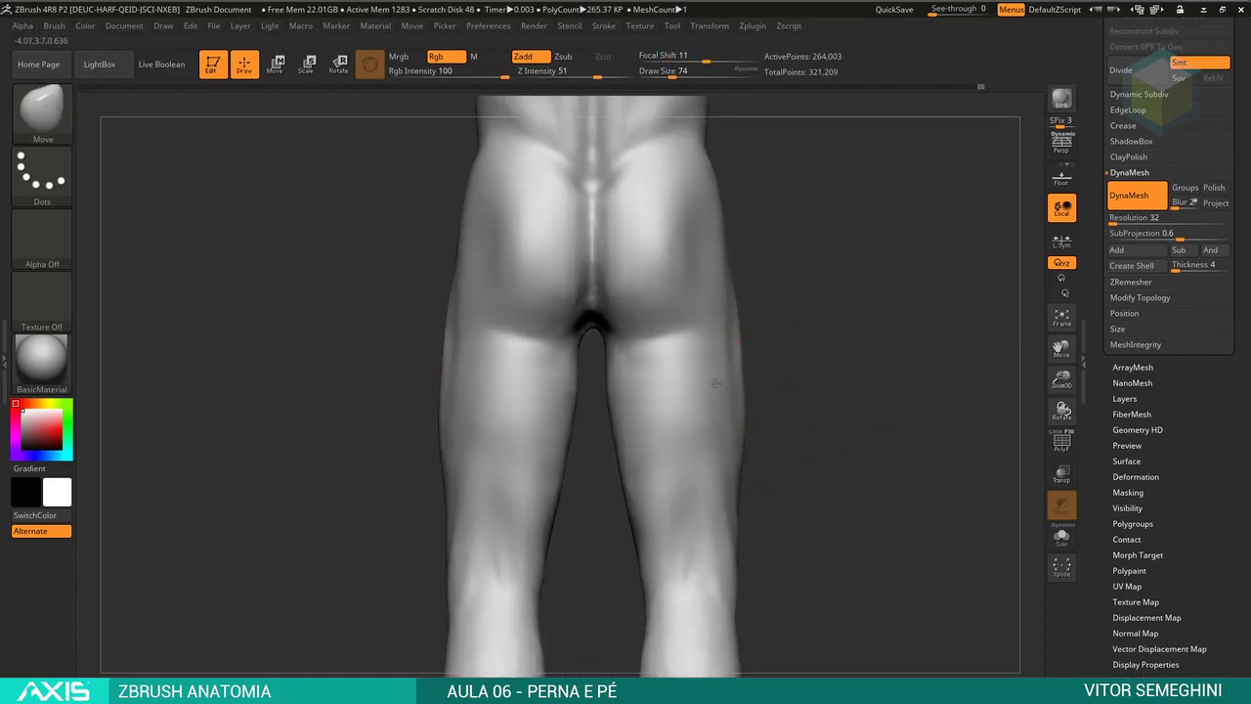
- Orbit through side and front views of the legs and lightly smooth the crease above the knee
drag(789, 342, 759, 341)
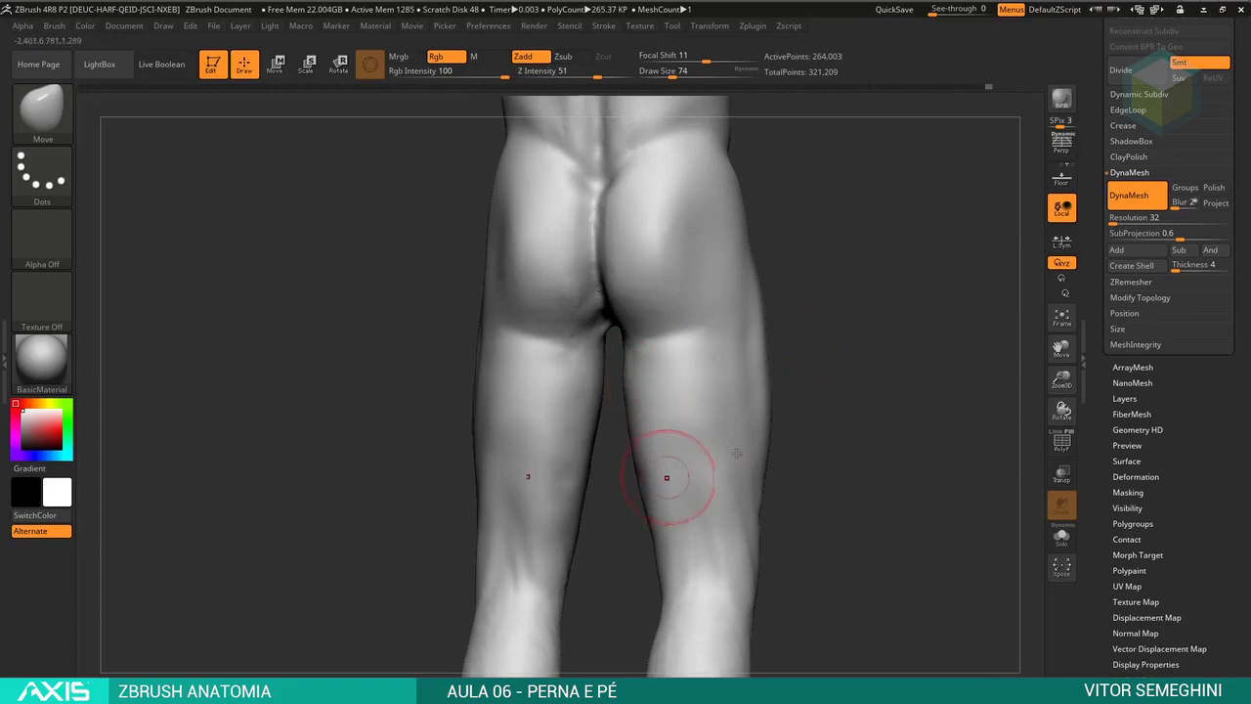
mouse_move(781, 450)
mouse_down()
mouse_move(834, 356)
mouse_move(801, 335)
mouse_move(795, 378)
mouse_move(735, 359)
mouse_move(774, 375)
mouse_move(713, 463)
mouse_up()
key(space)
key(space)
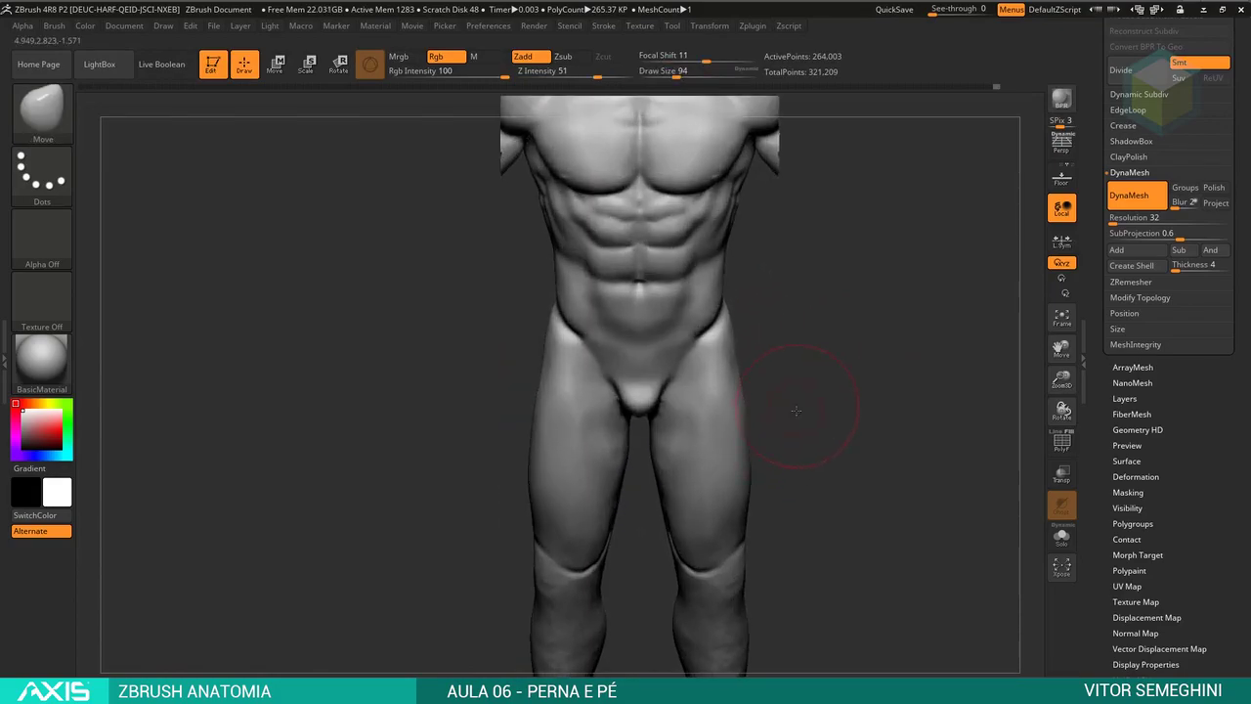
drag(772, 427, 759, 383)
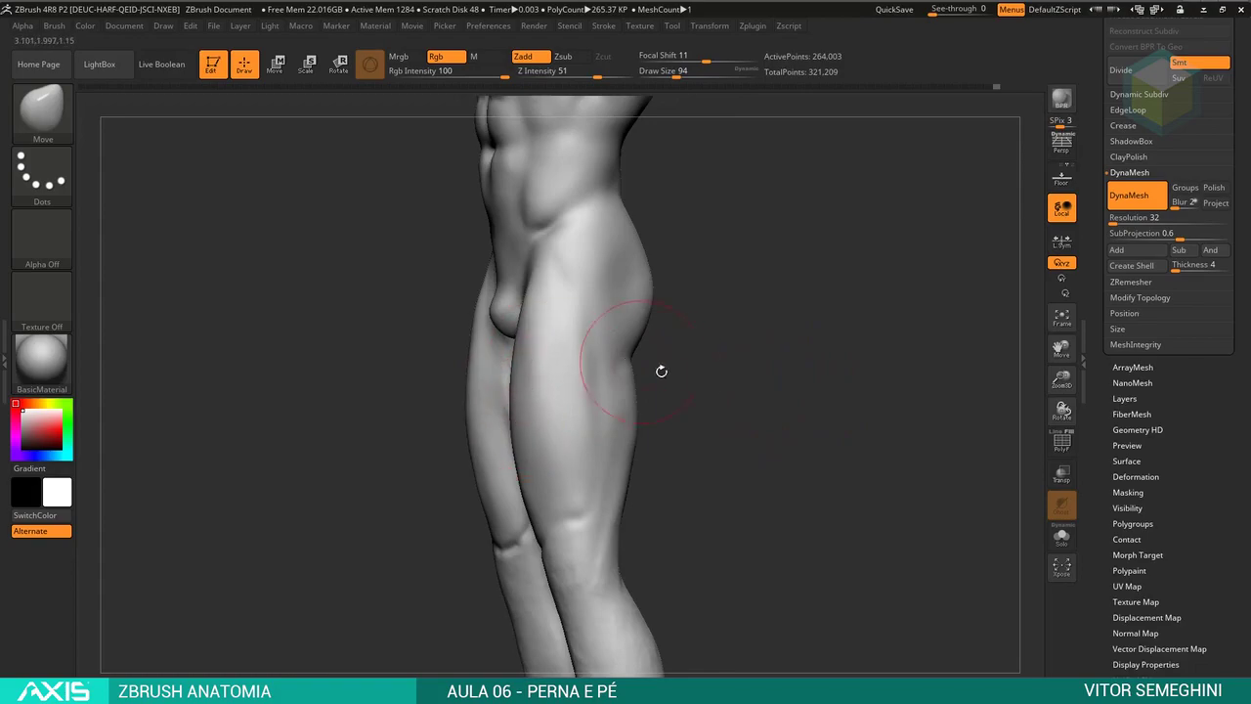
mouse_move(661, 371)
mouse_down()
mouse_move(665, 357)
mouse_move(683, 374)
mouse_move(684, 352)
mouse_move(614, 452)
mouse_up()
shift+drag(525, 514, 499, 494)
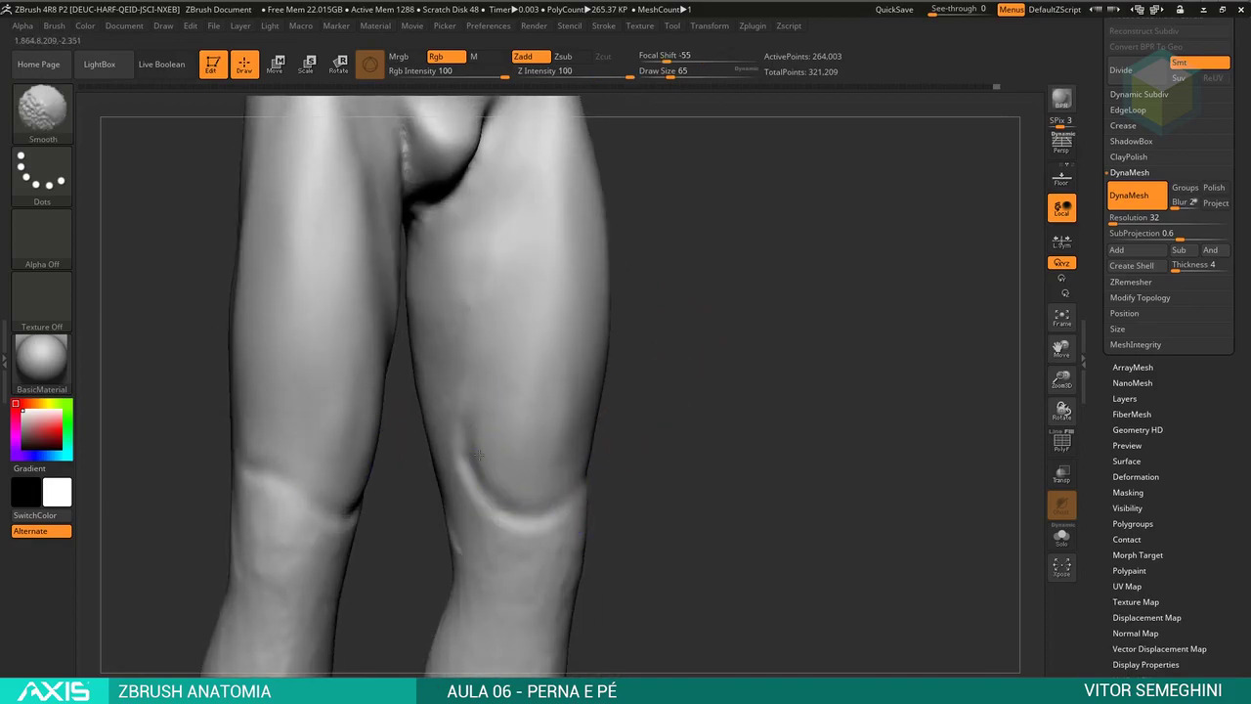
mouse_move(635, 449)
shift+mouse_down()
mouse_move(659, 419)
mouse_move(619, 394)
mouse_move(643, 390)
mouse_move(684, 452)
mouse_move(672, 391)
shift+mouse_up()
key(shift)
key(f)
- Select ClayBuildup and try clay strokes over both knees, then undo them
key(b)
key(c)
key(b)
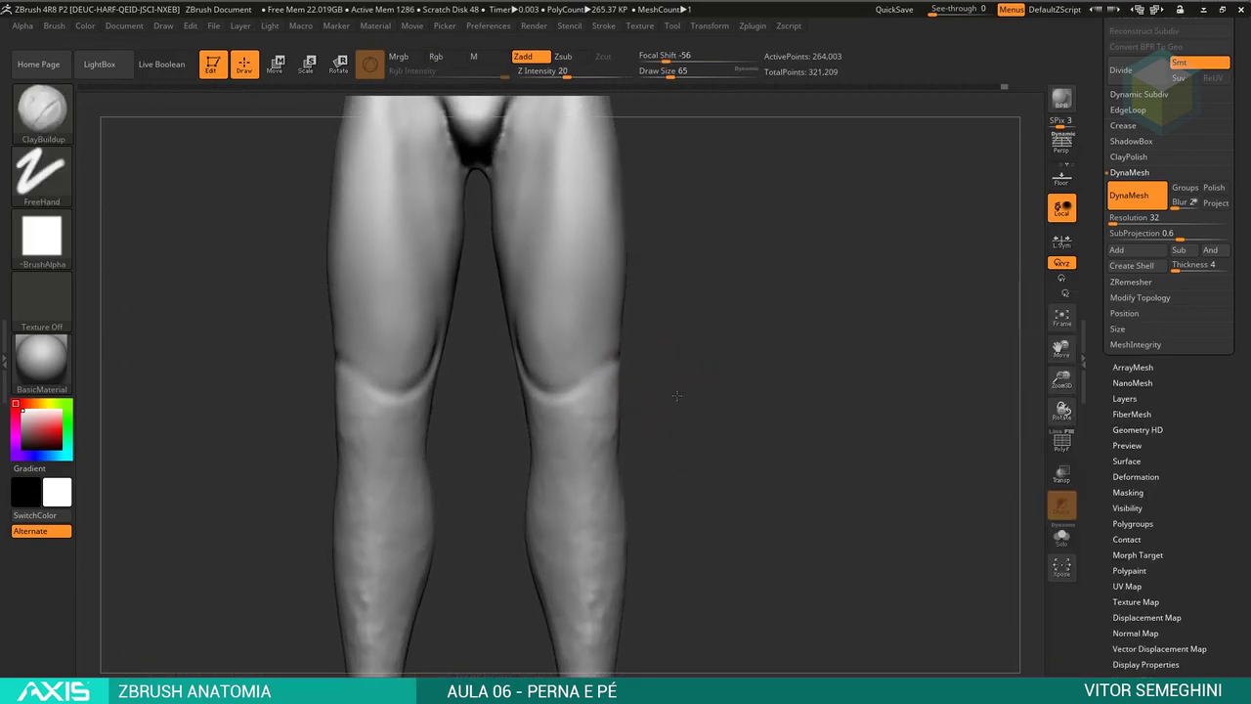
drag(592, 418, 605, 427)
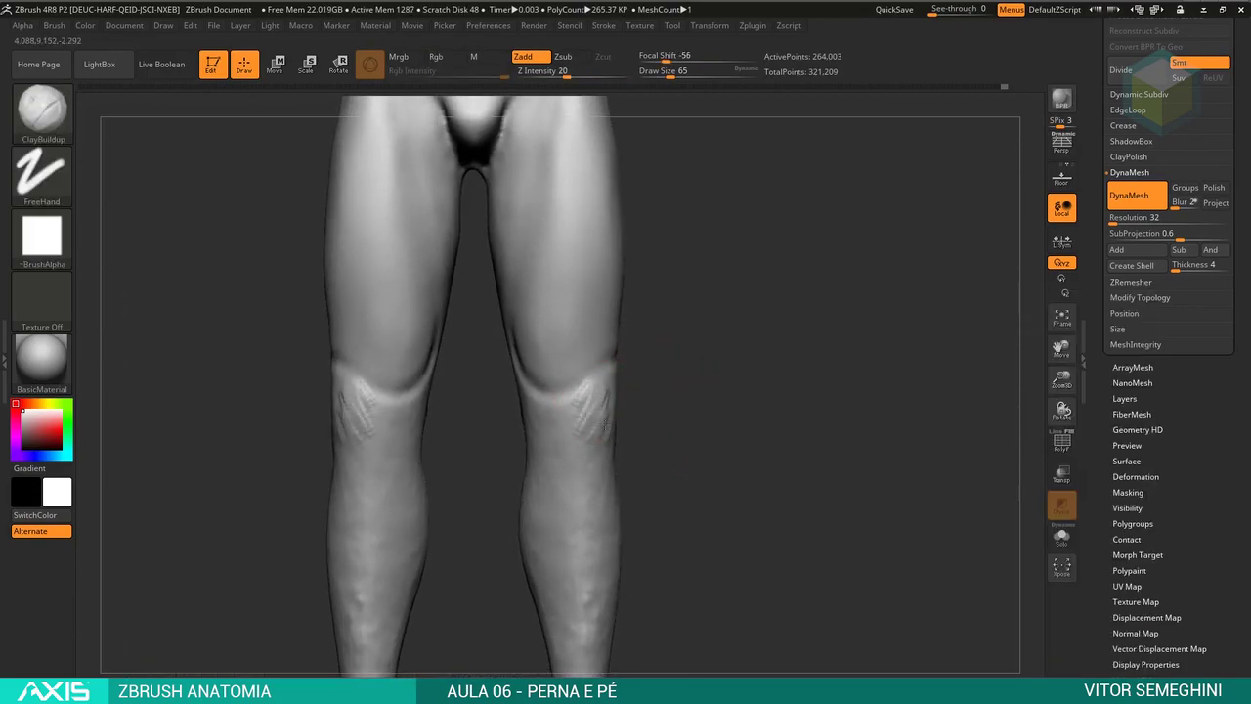
alt+drag(668, 390, 670, 362)
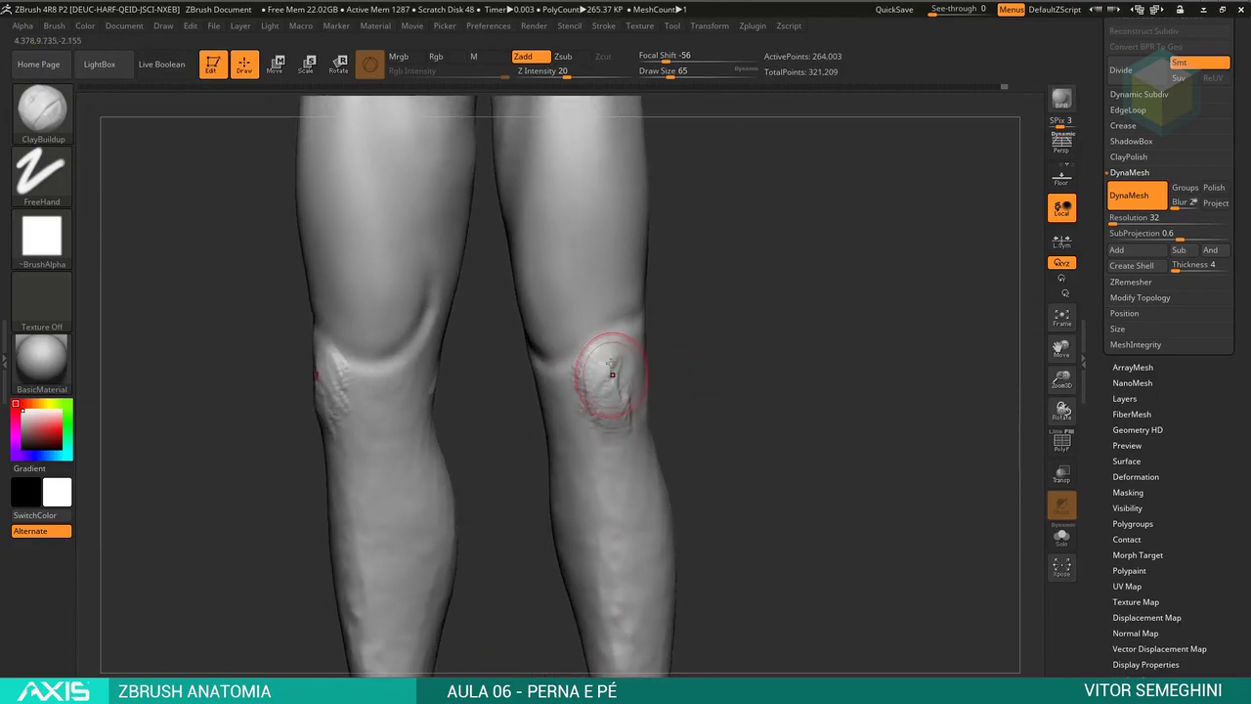
mouse_move(606, 391)
shift+mouse_down()
mouse_move(589, 384)
mouse_move(608, 438)
shift+mouse_up()
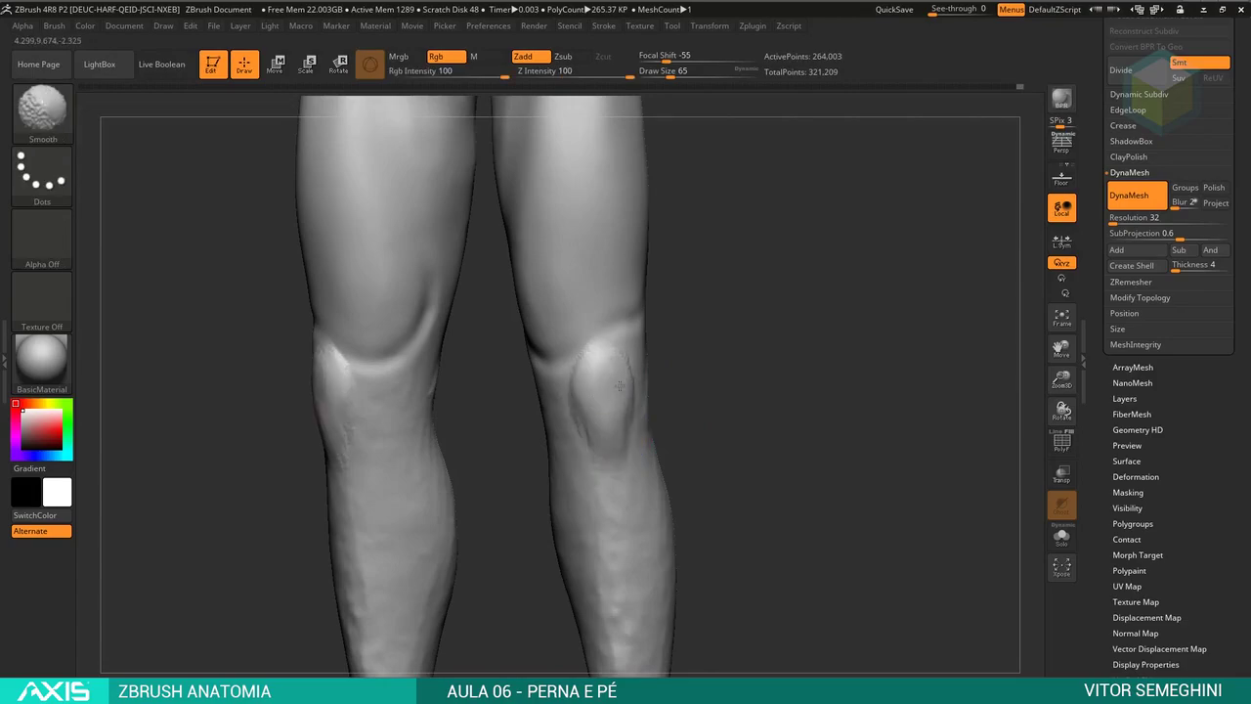
mouse_move(684, 371)
mouse_down()
mouse_move(717, 360)
mouse_move(694, 324)
mouse_move(684, 348)
mouse_up()
key(ctrl)
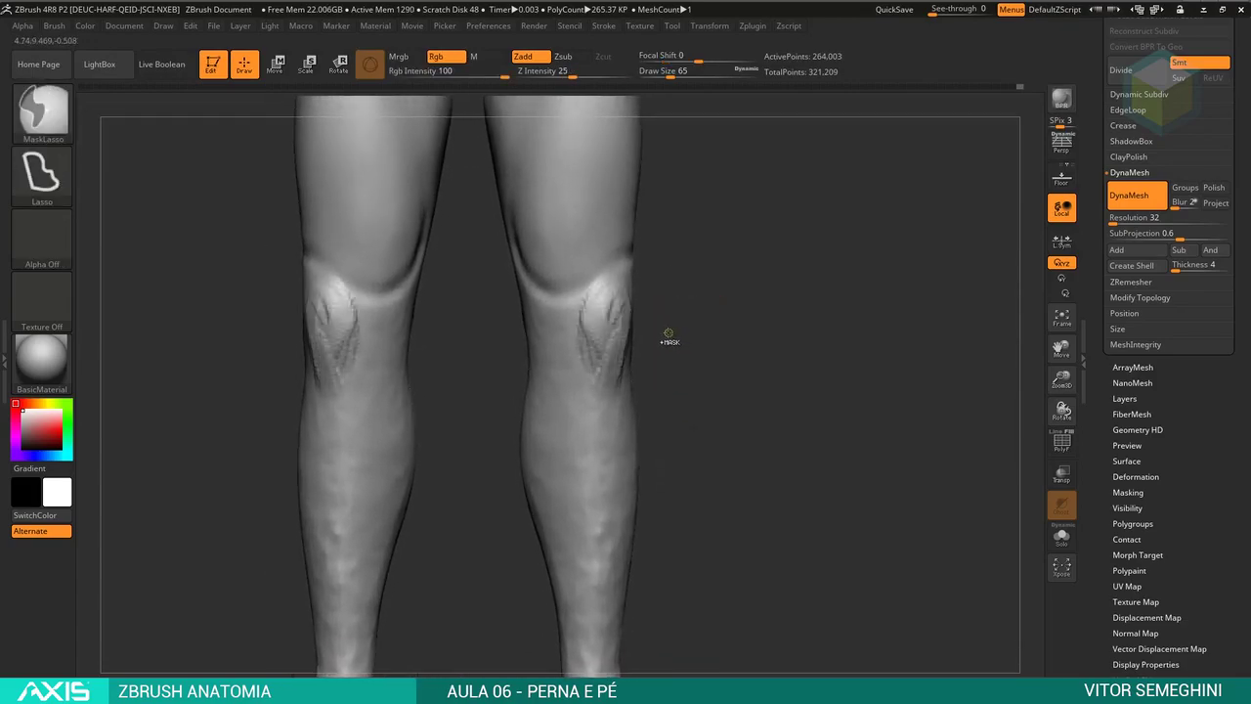
key(ctrl+z)
key(ctrl+z)
key(ctrl+z)
key(ctrl+z)
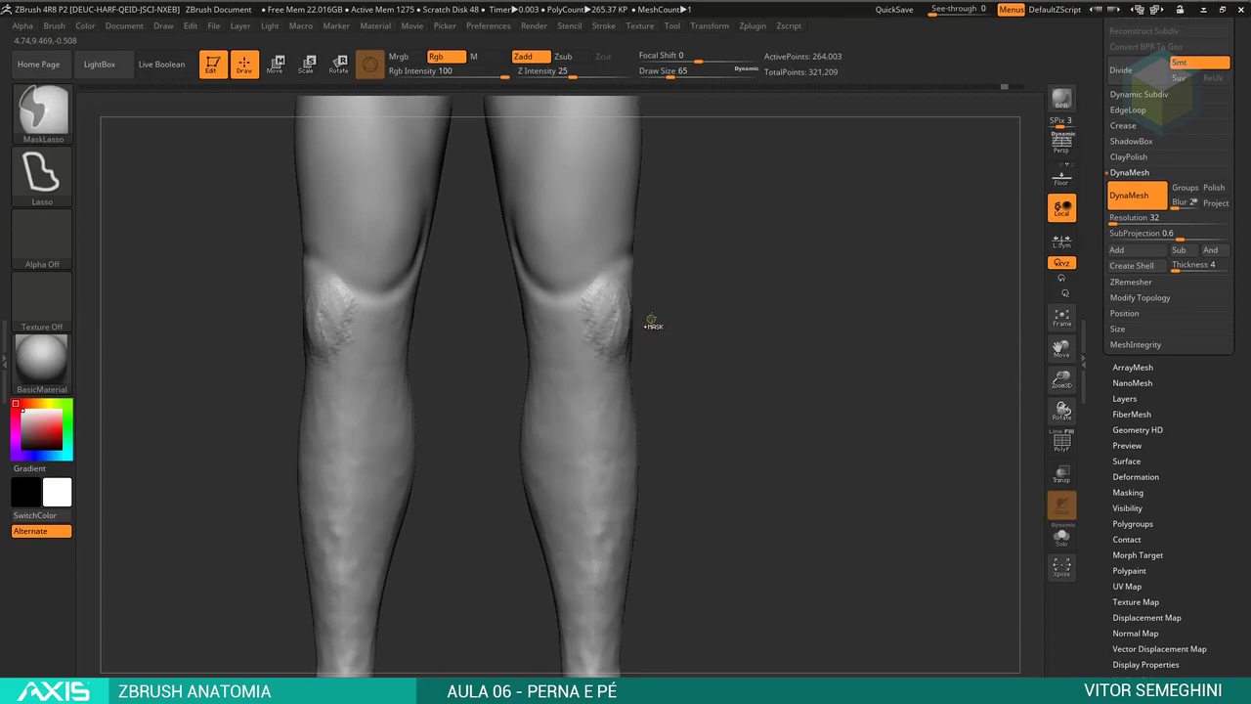
key(ctrl+z)
- Build up a kneecap mass on both knees and reframe on the hips and thighs
mouse_move(599, 324)
mouse_down()
mouse_move(589, 300)
mouse_move(596, 375)
mouse_move(559, 322)
mouse_move(681, 376)
mouse_up()
key(f)
alt+drag(678, 418, 681, 455)
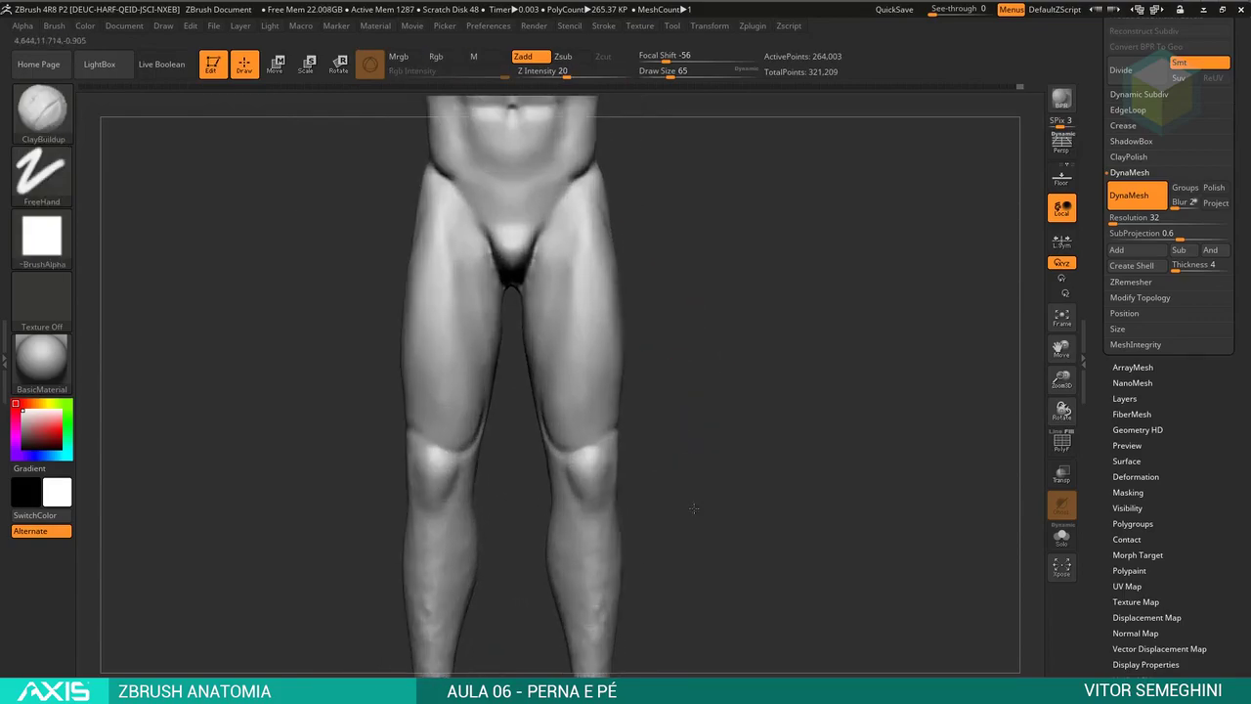
mouse_move(664, 404)
alt+mouse_down()
mouse_move(497, 288)
mouse_move(508, 371)
mouse_move(565, 286)
alt+mouse_up()
key(b)
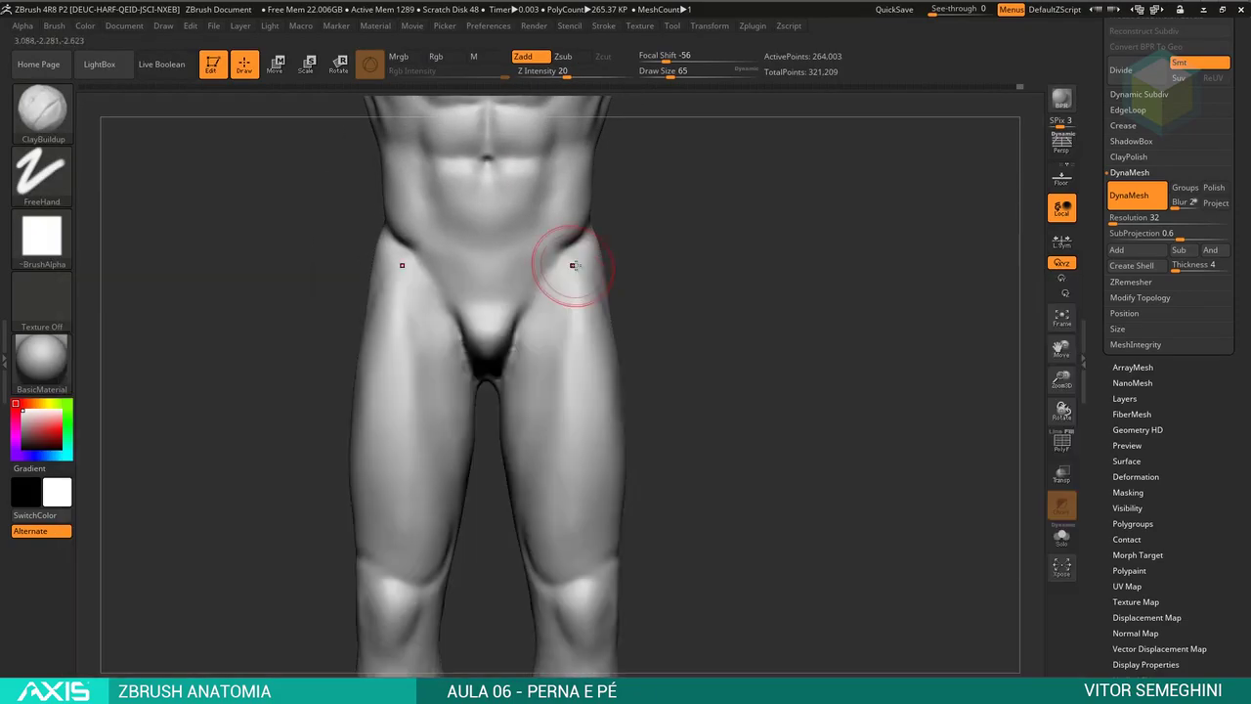
- Switch to the DamStandard brush (B-D-S) and enlarge its Draw Size
key(b)
key(d)
key(s)
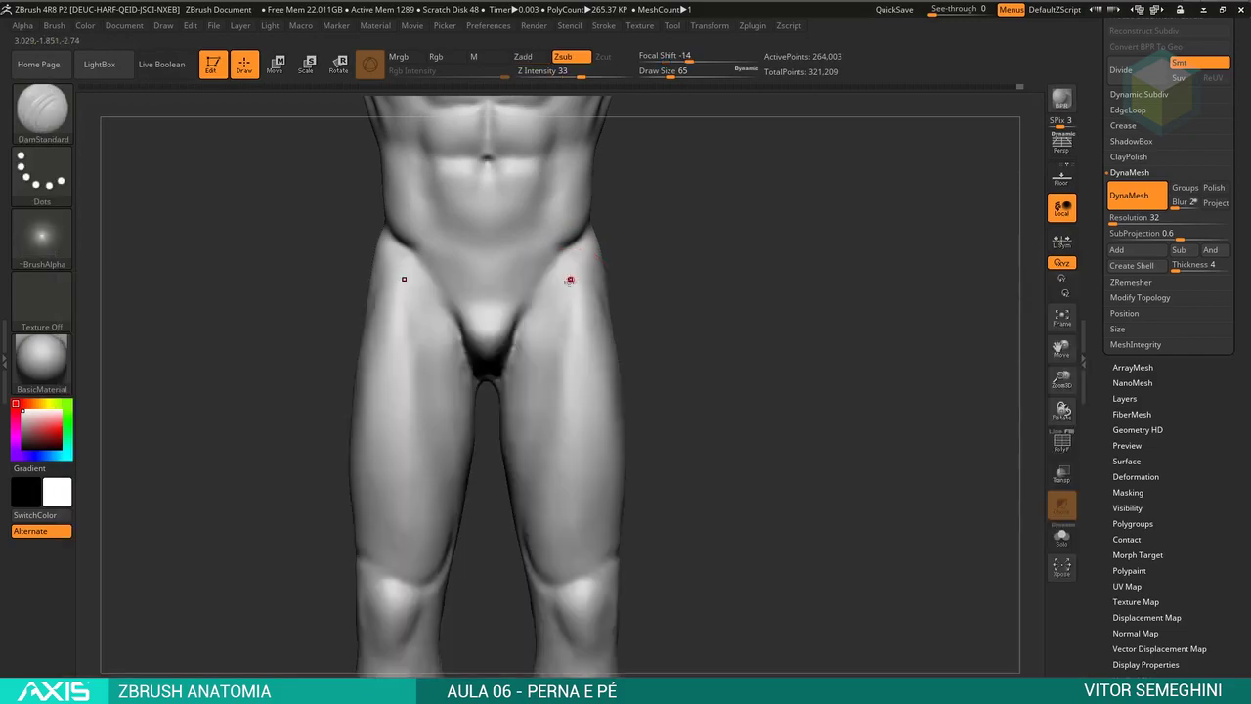
key(space)
drag(619, 290, 569, 289)
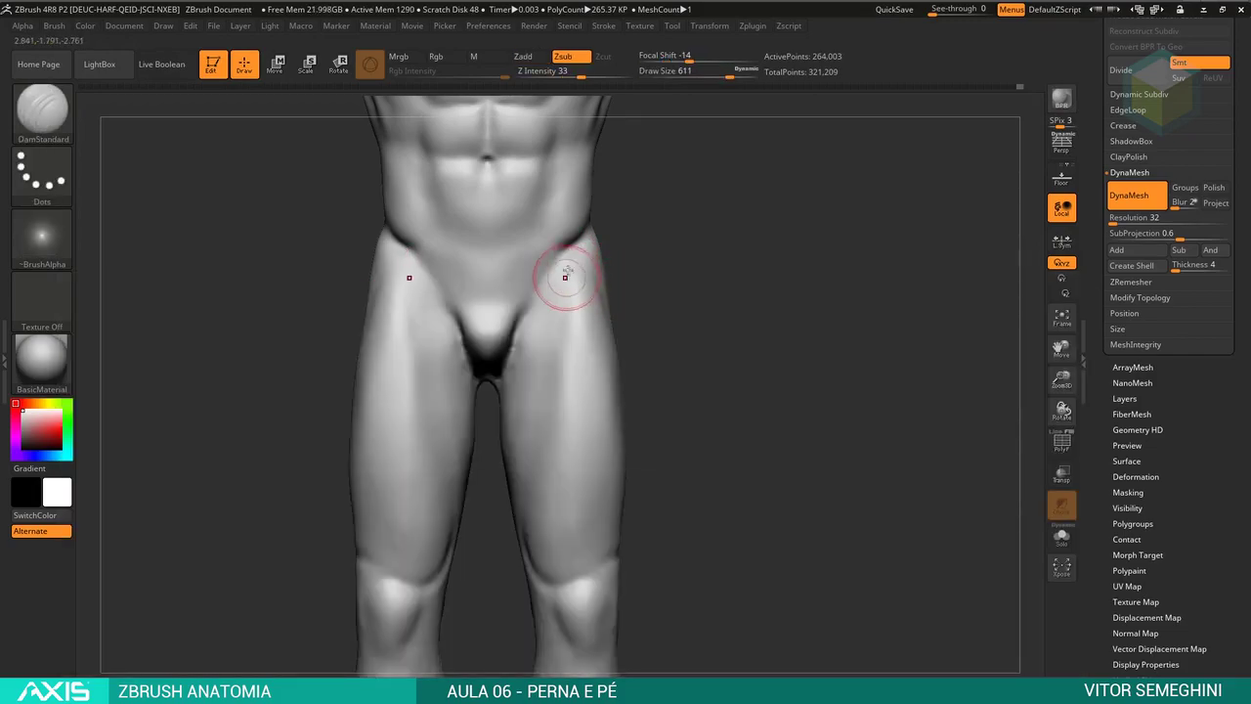
- Carve a diagonal groove from hip toward inner knee on both thighs, checking the left thigh
drag(572, 249, 539, 411)
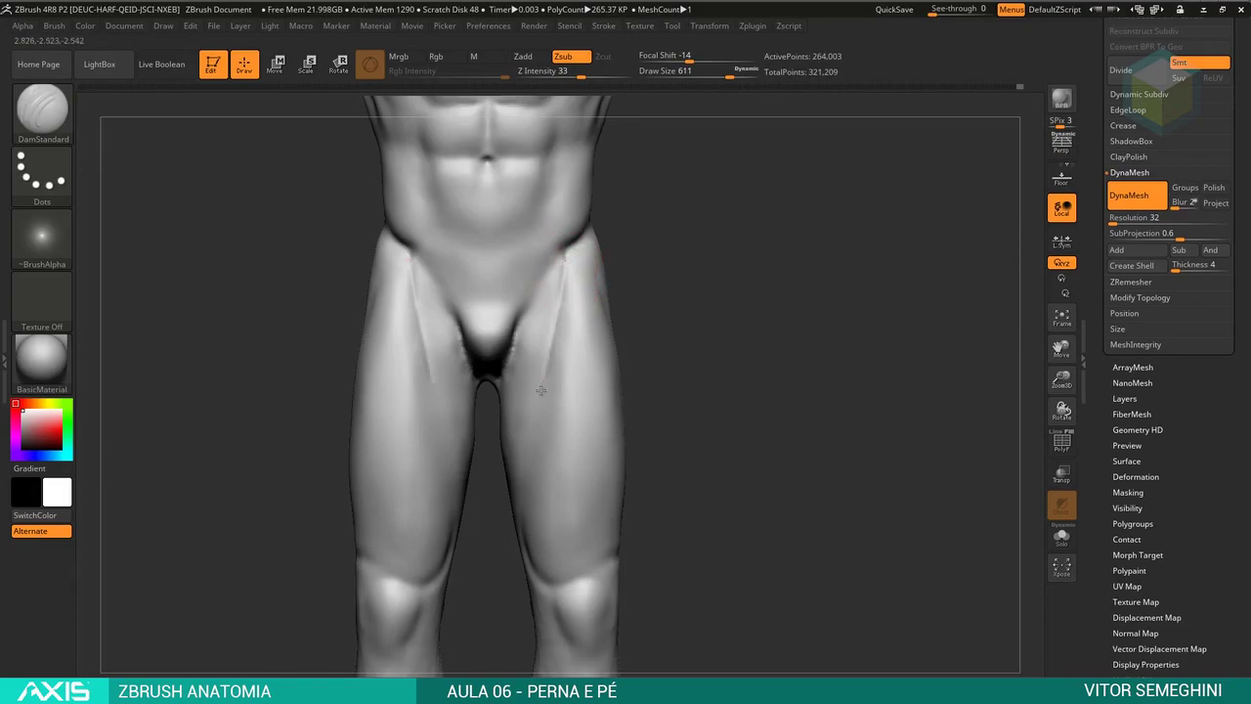
drag(516, 494, 525, 441)
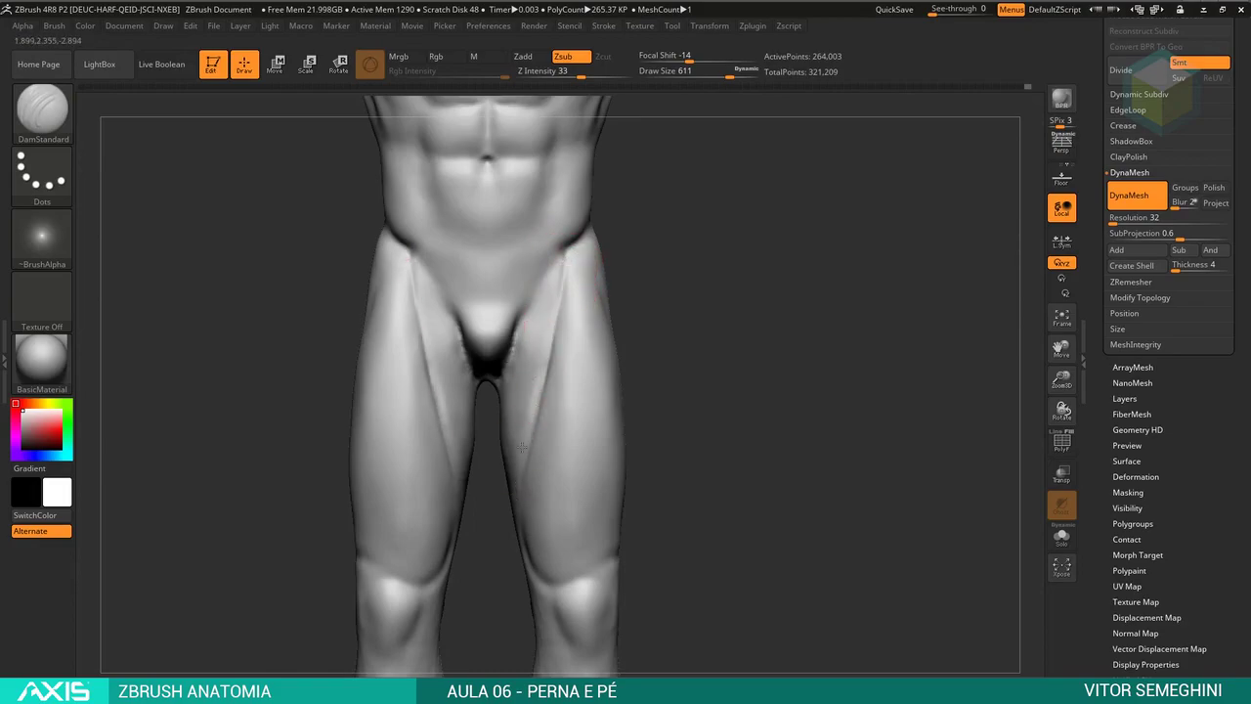
drag(635, 489, 631, 399)
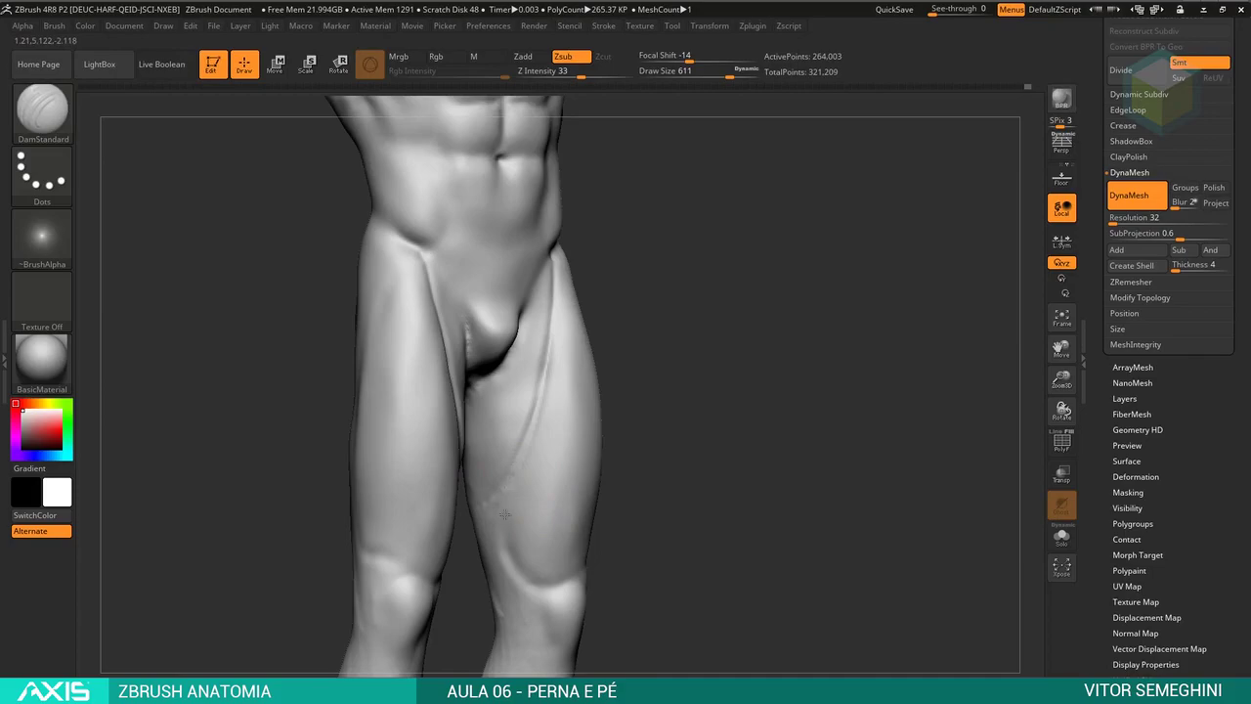
mouse_move(586, 489)
mouse_down()
mouse_move(637, 392)
mouse_move(602, 389)
mouse_move(640, 385)
mouse_up()
key(space)
alt+drag(635, 459, 630, 412)
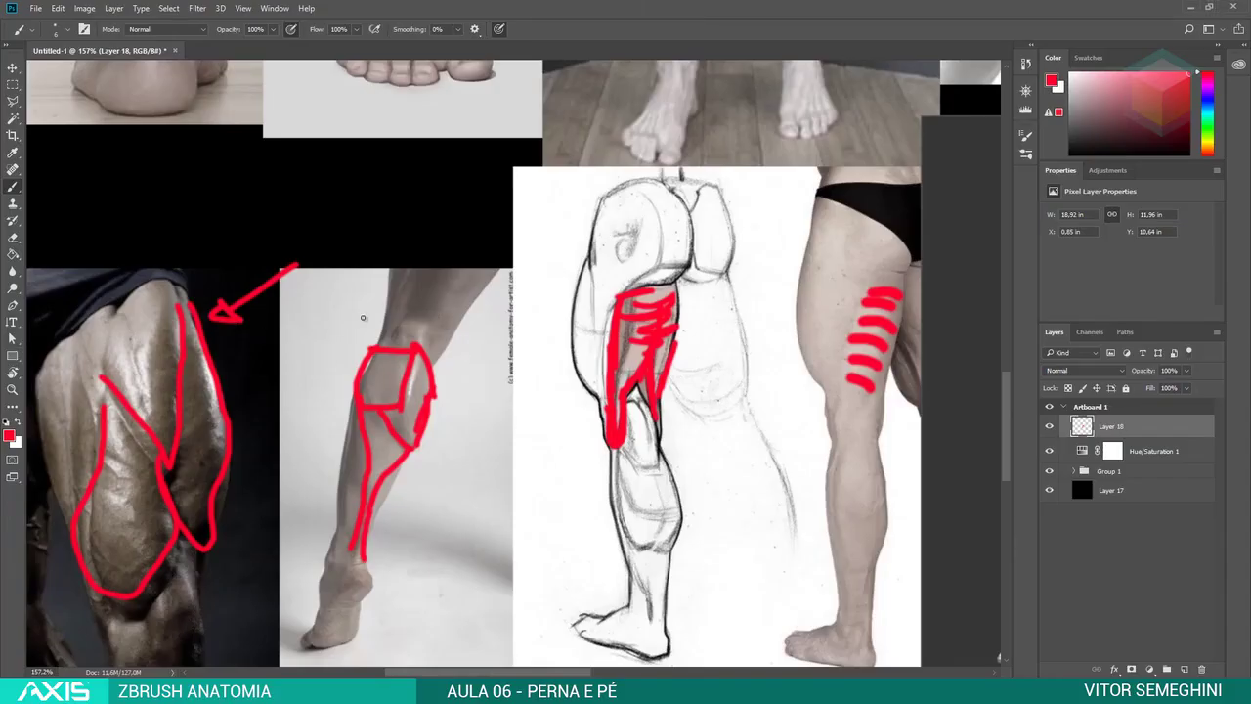
- Draw a red line over the long thigh muscle on the skeleton reference, down toward the knee
alt+scroll(362, 318, down, 2)
alt+scroll(456, 317, down, 3)
alt+scroll(498, 293, down, 1)
alt+scroll(824, 299, down, 1)
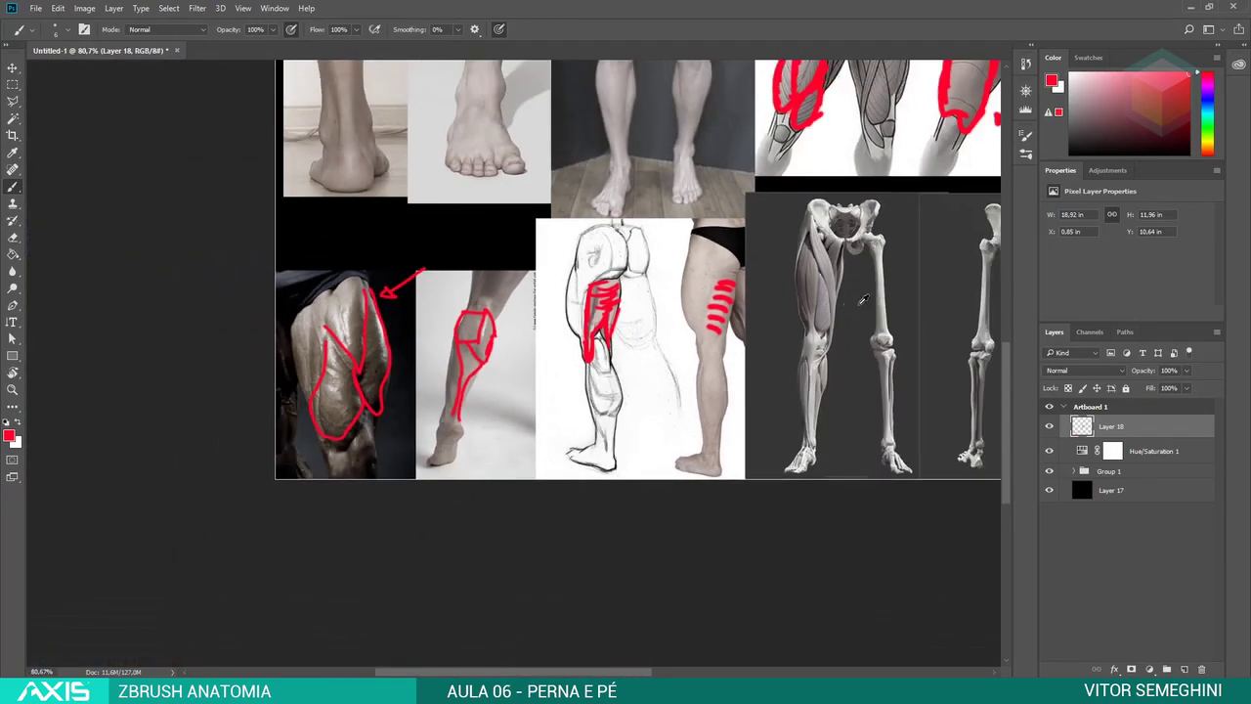
alt+scroll(907, 283, up, 3)
alt+scroll(907, 282, up, 4)
alt+scroll(907, 282, up, 2)
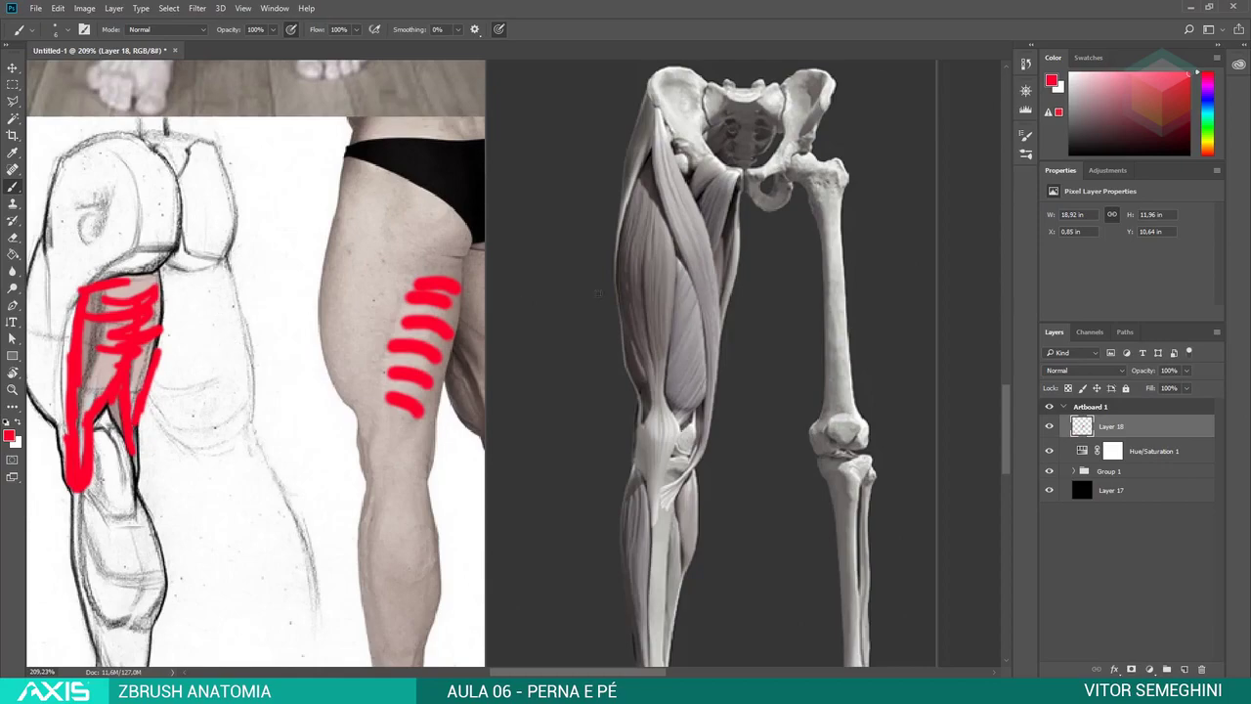
drag(670, 180, 657, 110)
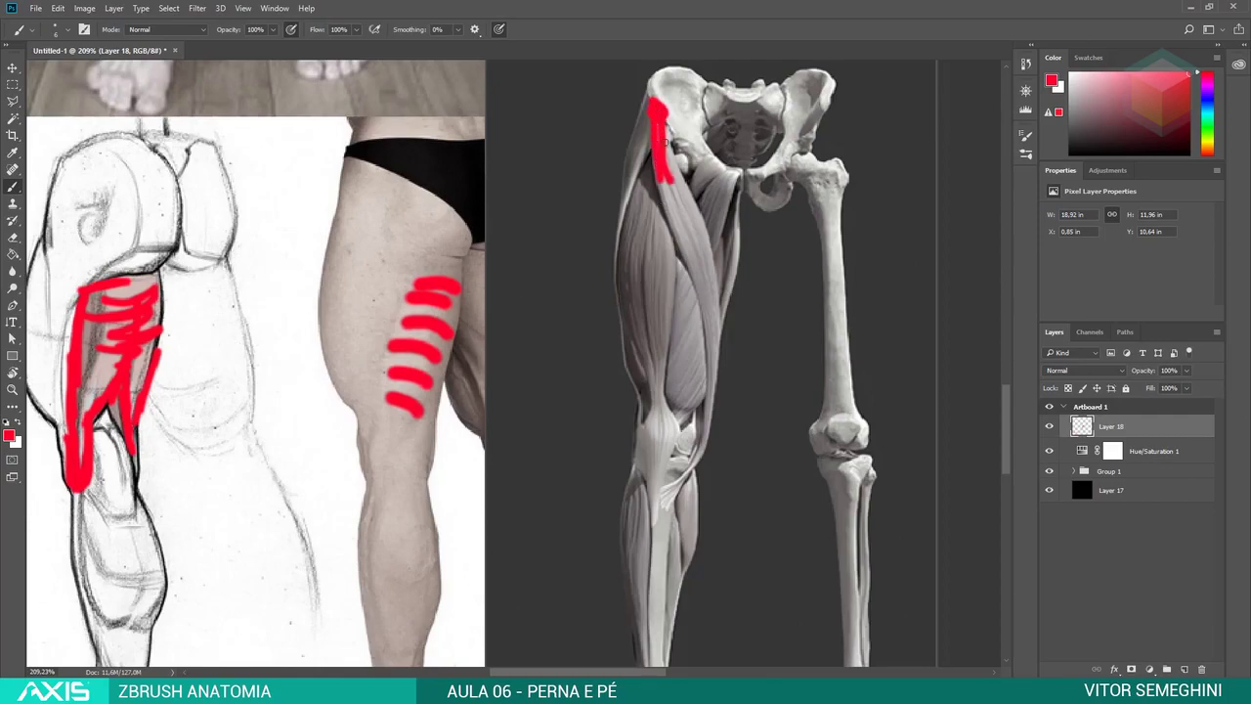
drag(662, 168, 704, 272)
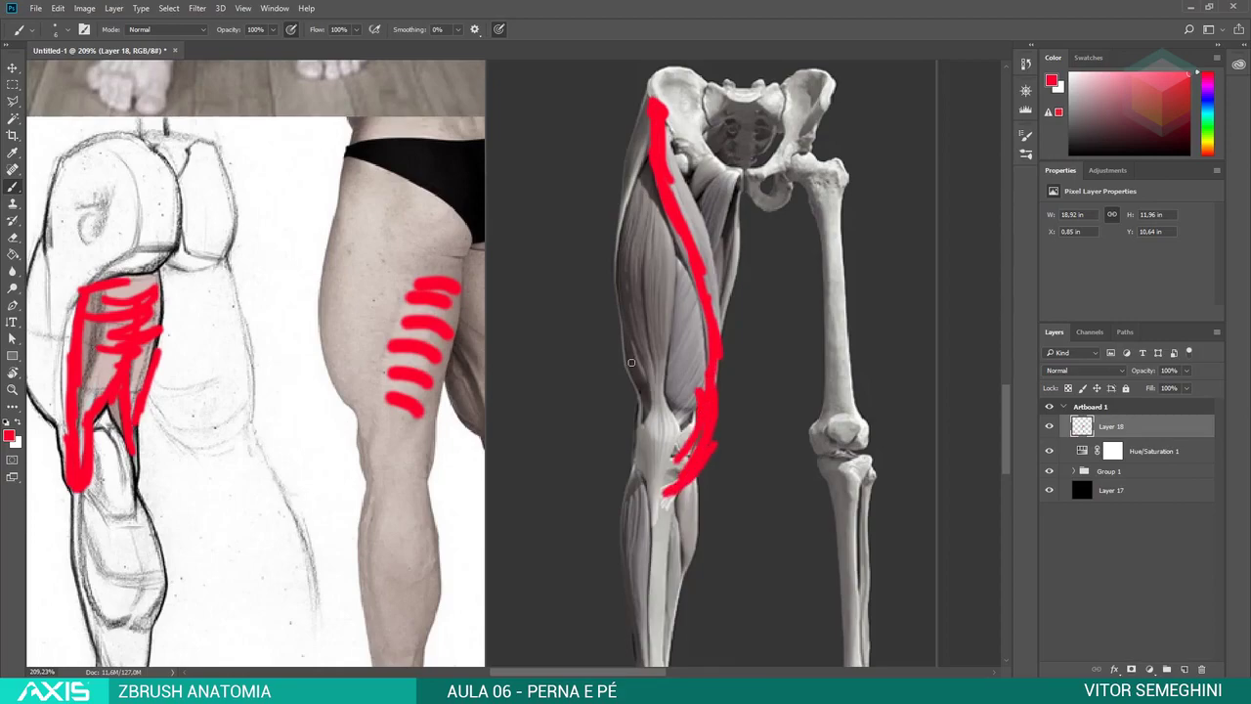
- Bring the muscle-leg figures into view, rotate the leg model to a back view, and select Move
alt+scroll(660, 358, down, 2)
alt+scroll(786, 366, down, 2)
alt+scroll(782, 358, down, 2)
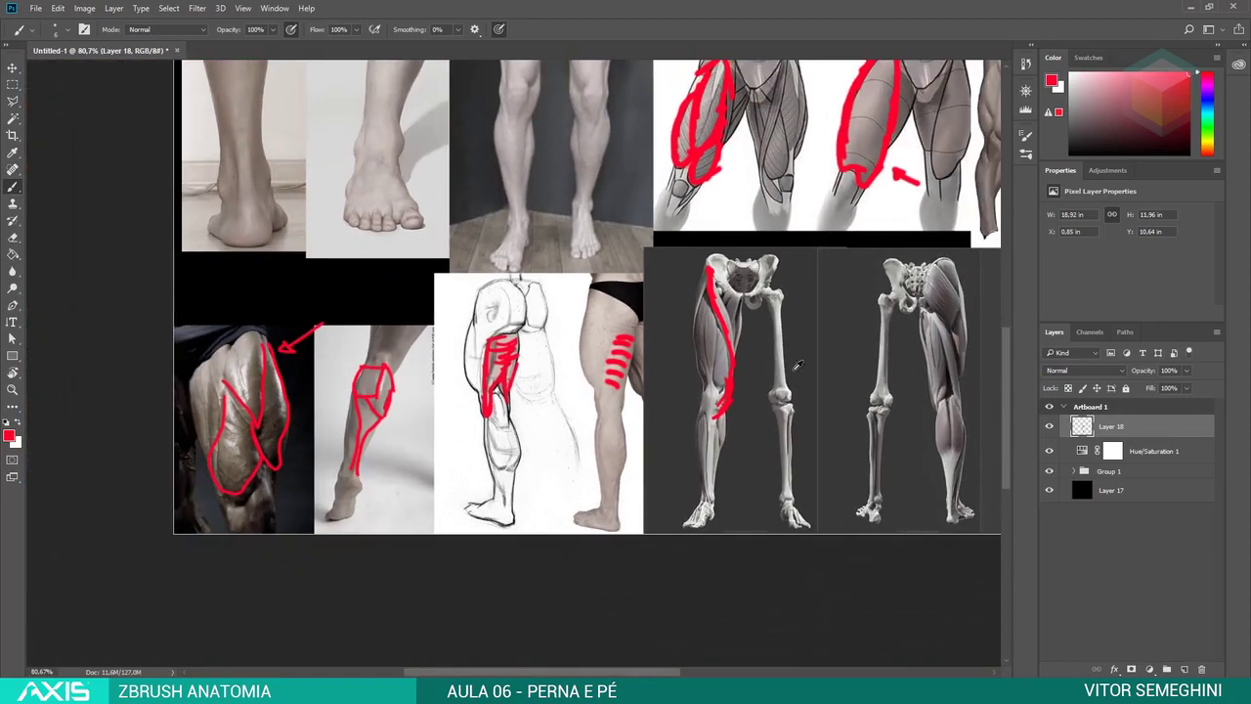
drag(640, 674, 718, 674)
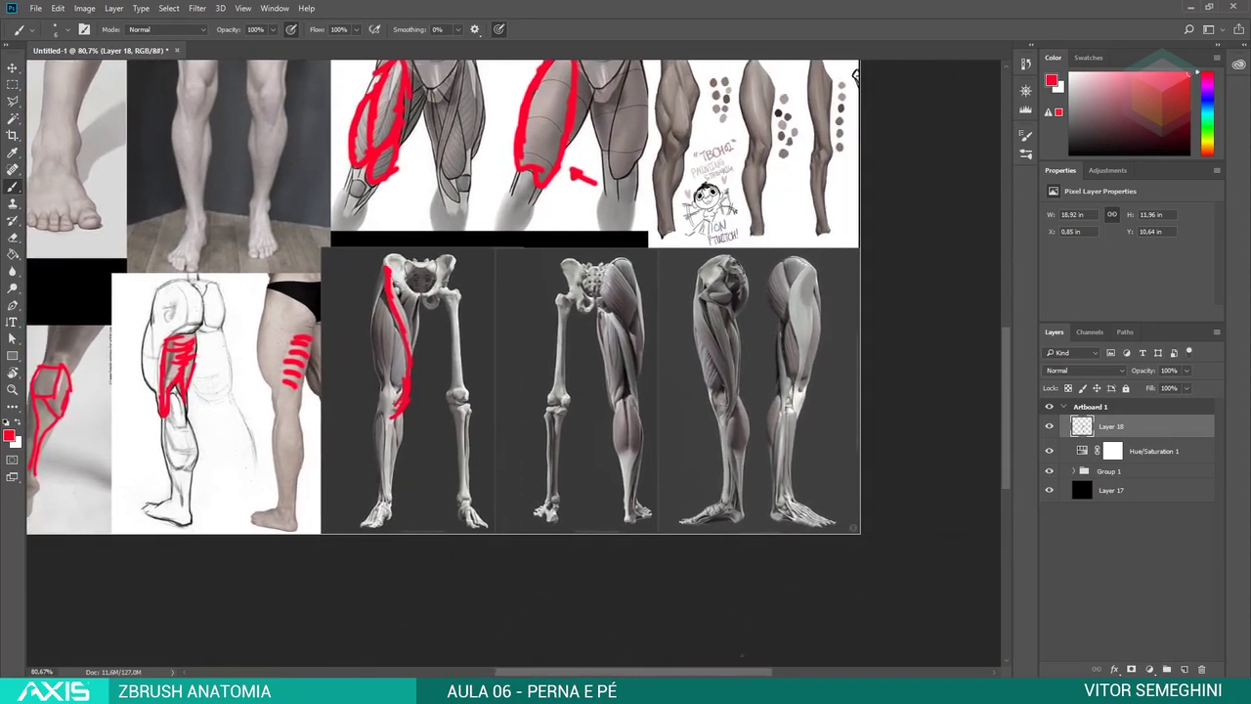
alt+scroll(751, 401, up, 2)
alt+scroll(751, 400, up, 2)
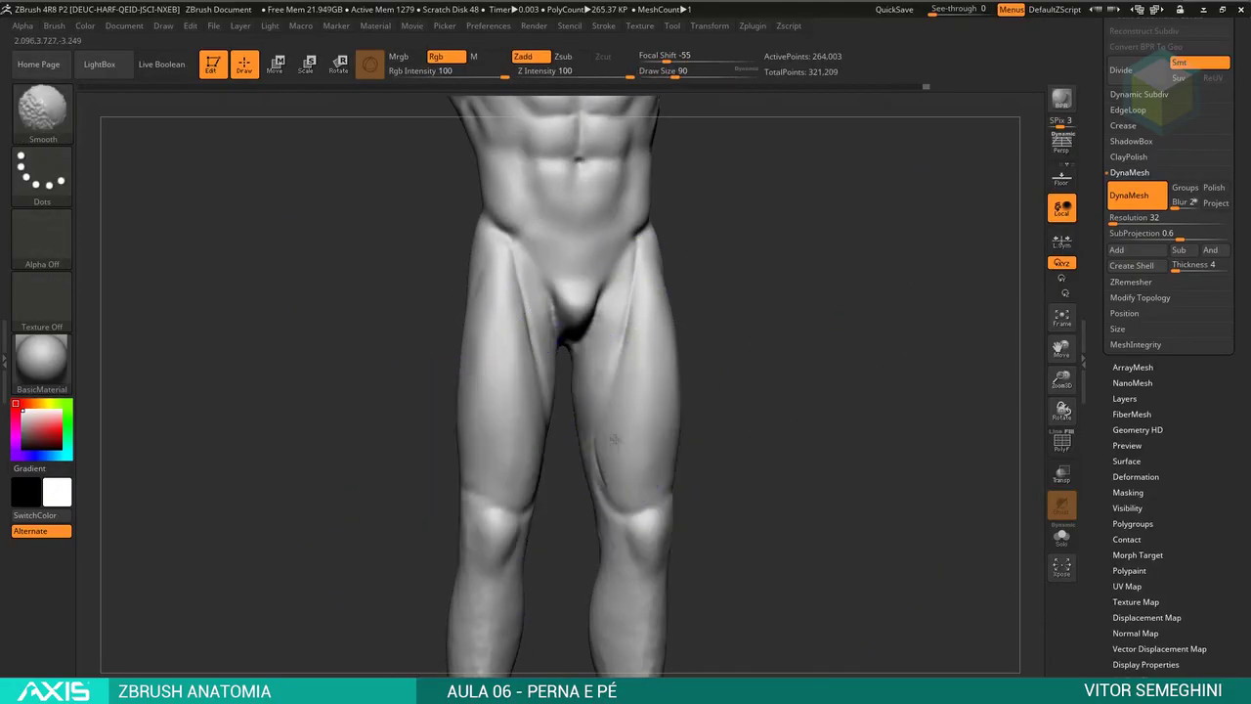
mouse_move(547, 371)
mouse_down()
mouse_move(694, 336)
mouse_move(733, 399)
mouse_move(600, 391)
mouse_move(721, 391)
mouse_move(668, 424)
mouse_move(692, 436)
mouse_up()
key(b)
key(m)
key(v)
- Frame the leg photos and thigh drawings on the reference board
key(alt+Tab)
alt+scroll(333, 332, down, 2)
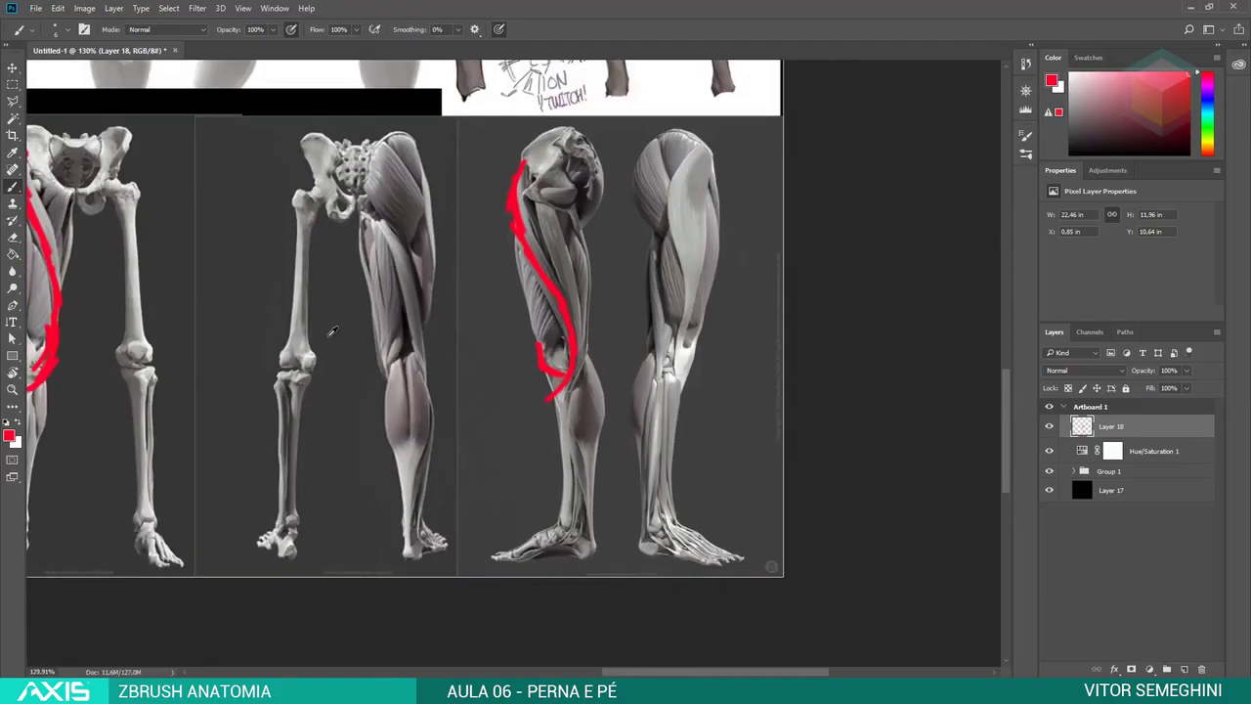
alt+scroll(332, 333, down, 2)
drag(346, 254, 436, 413)
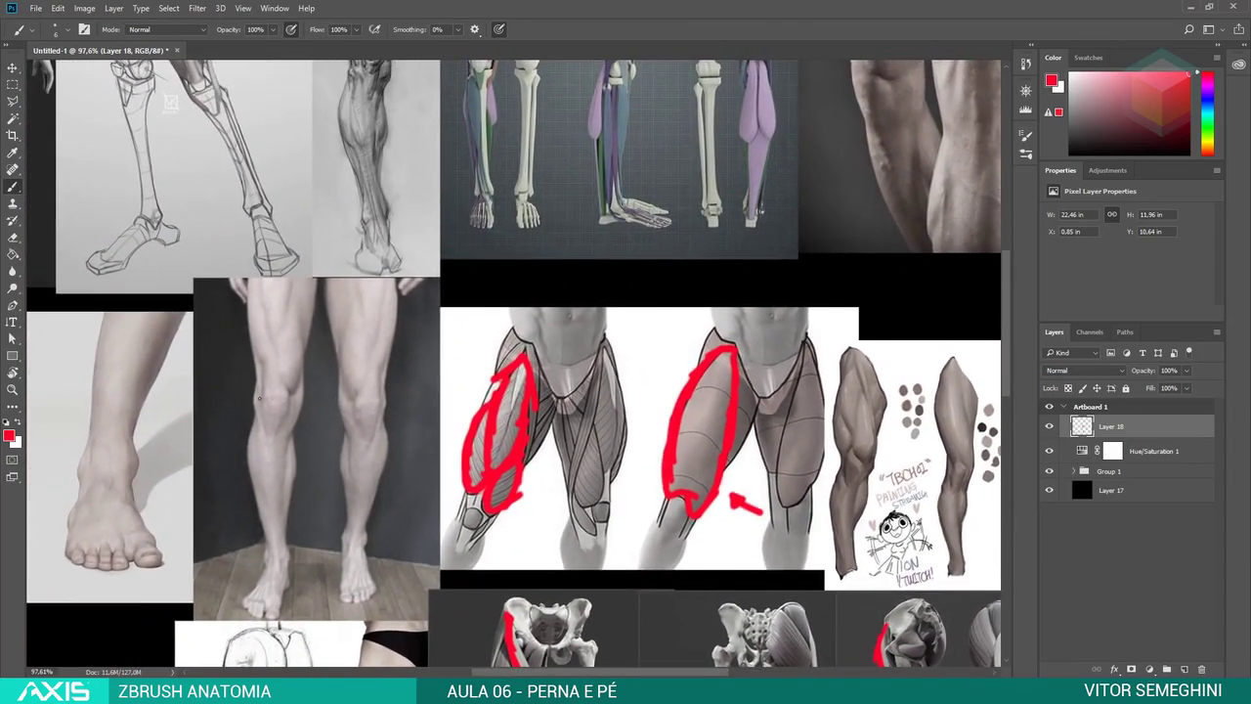
scroll(259, 397, up, 1)
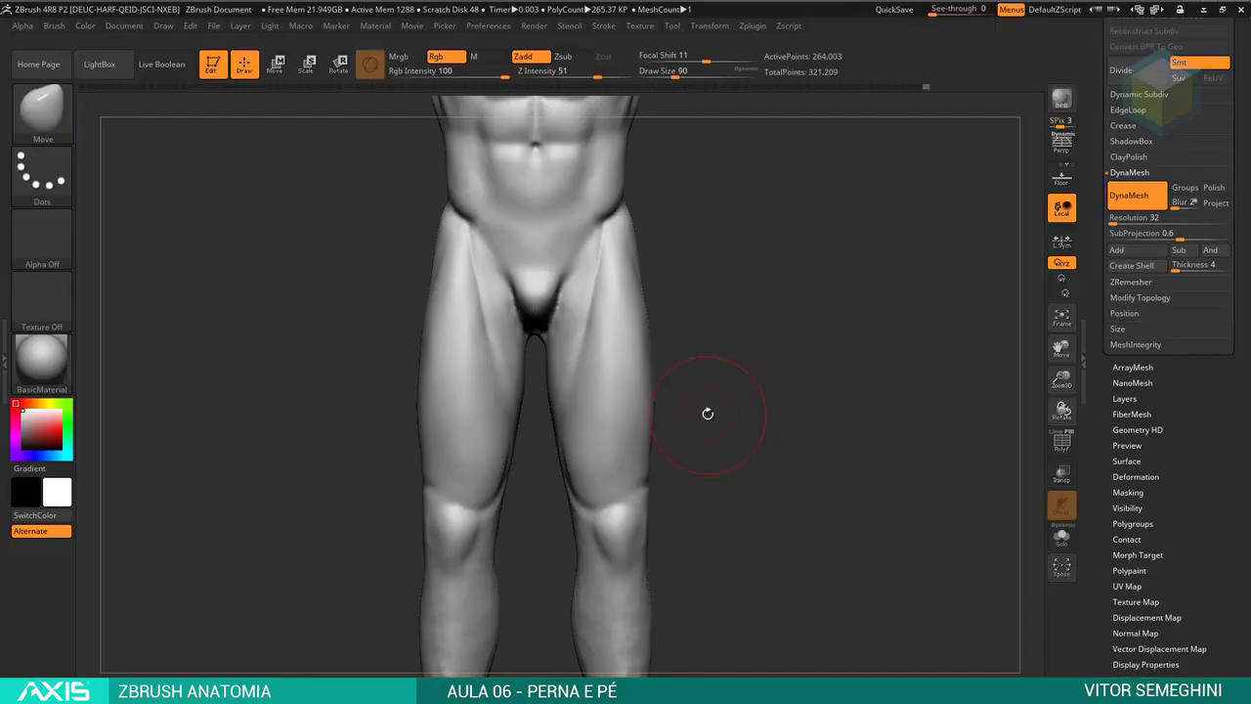
- With an enlarged DamStandard brush, carve a crease down the inner thigh above the knee
key(b)
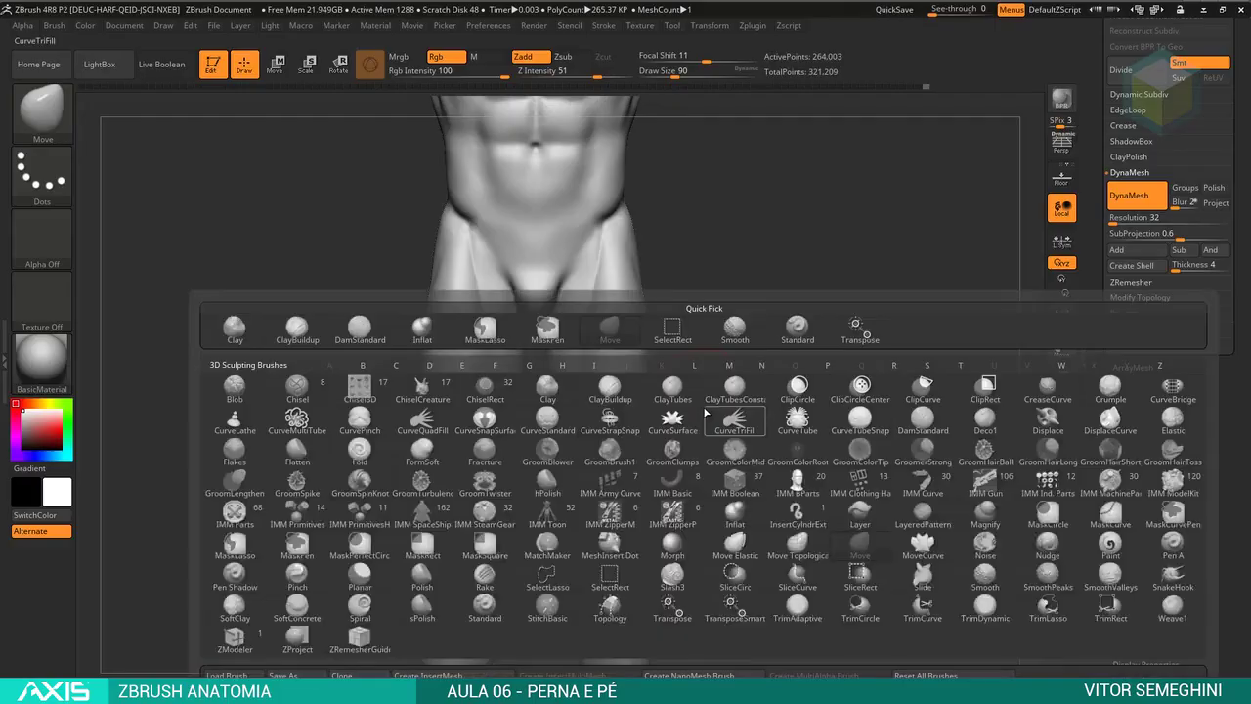
key(d)
key(s)
key(space)
drag(665, 349, 682, 353)
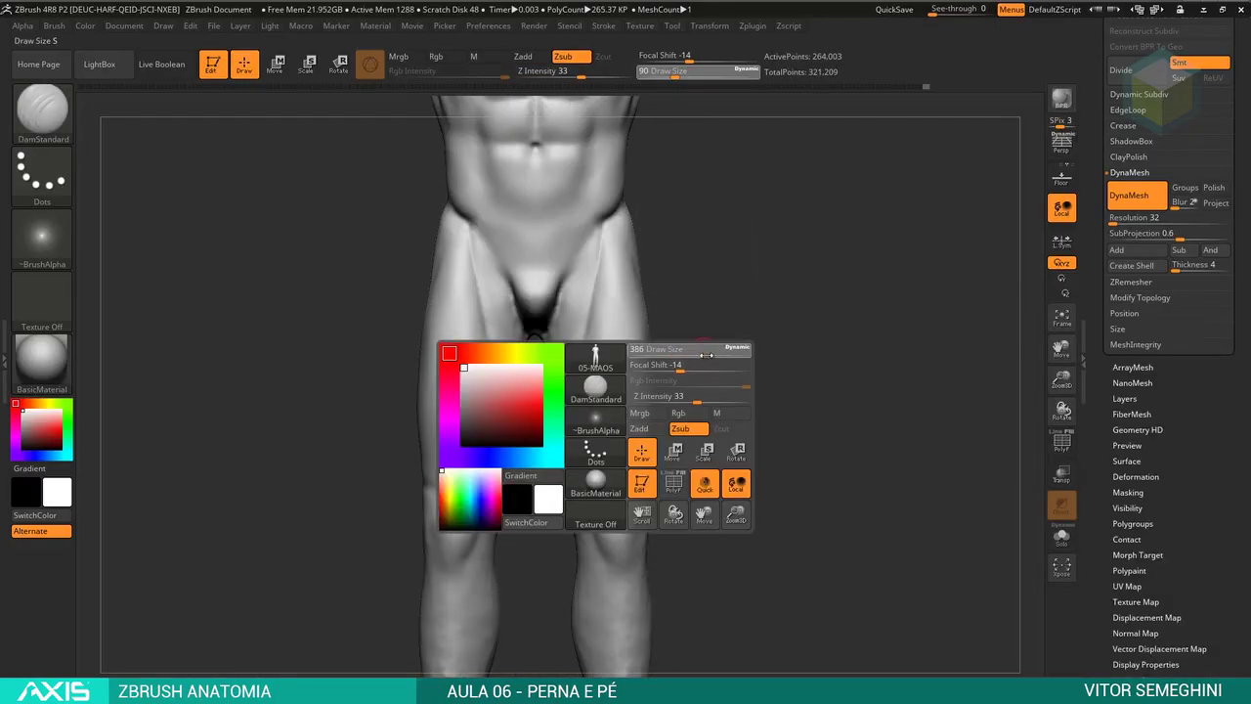
ctrl+right_drag(743, 385, 574, 375)
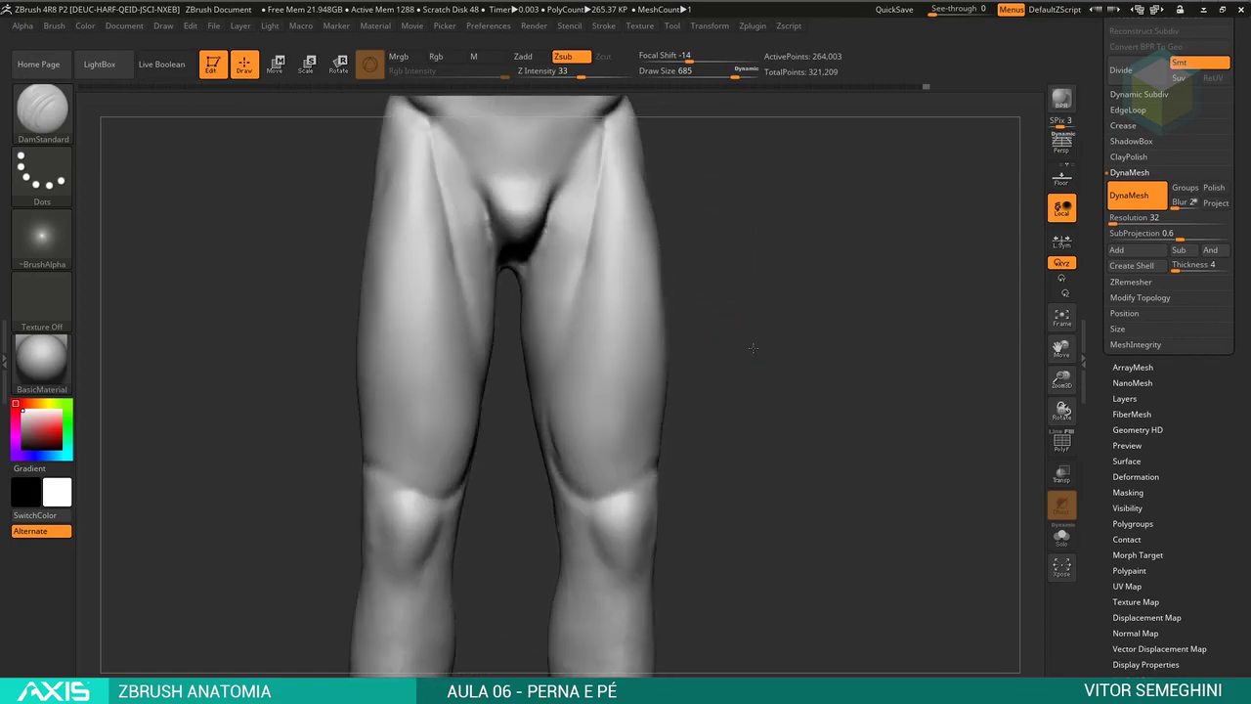
mouse_move(550, 369)
mouse_down()
mouse_move(555, 457)
mouse_move(625, 440)
mouse_move(626, 386)
mouse_up()
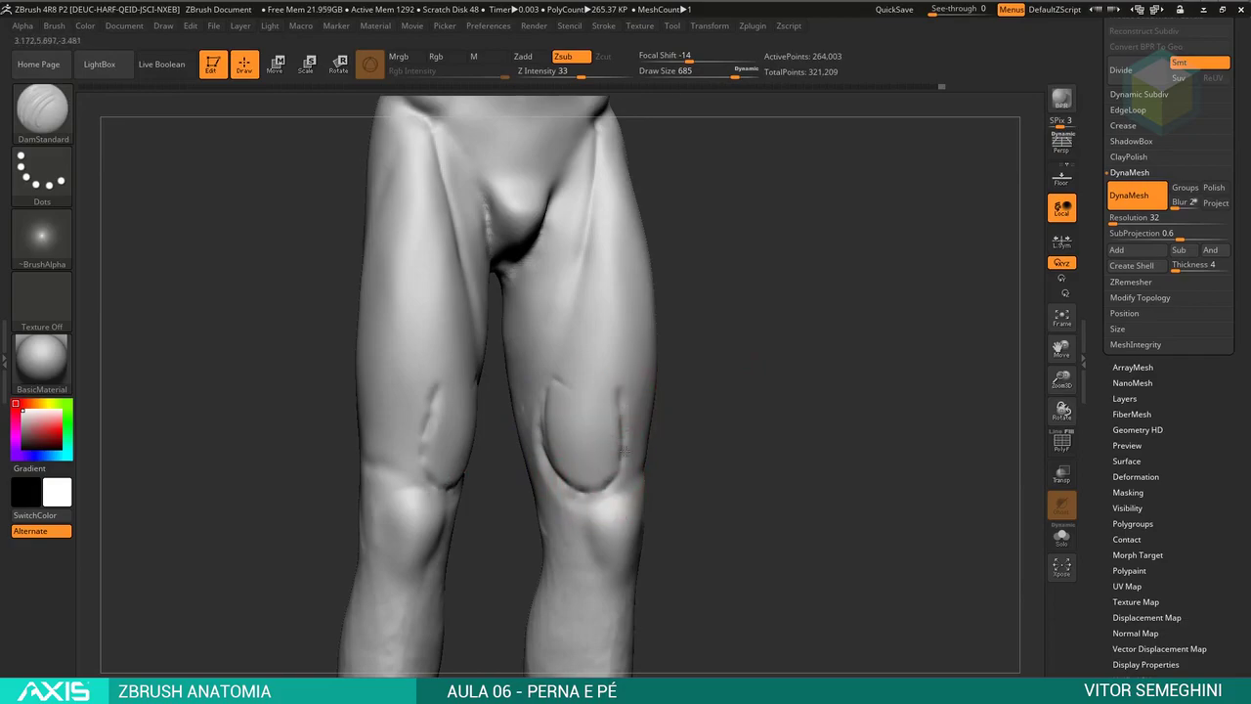
drag(794, 452, 675, 394)
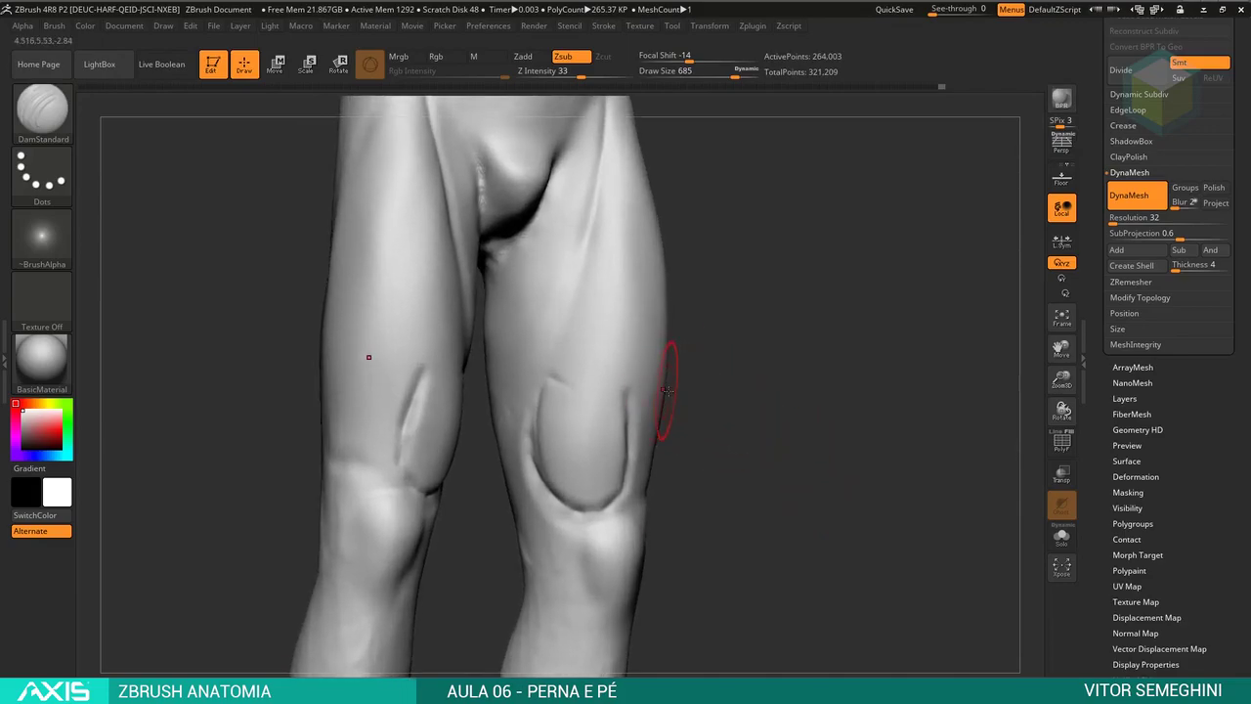
- Switch to ClayBuildup at about size 87 and build up clay above both knees
key(b)
key(c)
key(b)
key(space)
mouse_move(673, 388)
mouse_down()
mouse_move(577, 390)
mouse_move(547, 469)
mouse_move(603, 425)
mouse_move(552, 517)
mouse_up()
key(space)
mouse_move(689, 410)
mouse_down()
mouse_move(716, 377)
mouse_move(671, 375)
mouse_up()
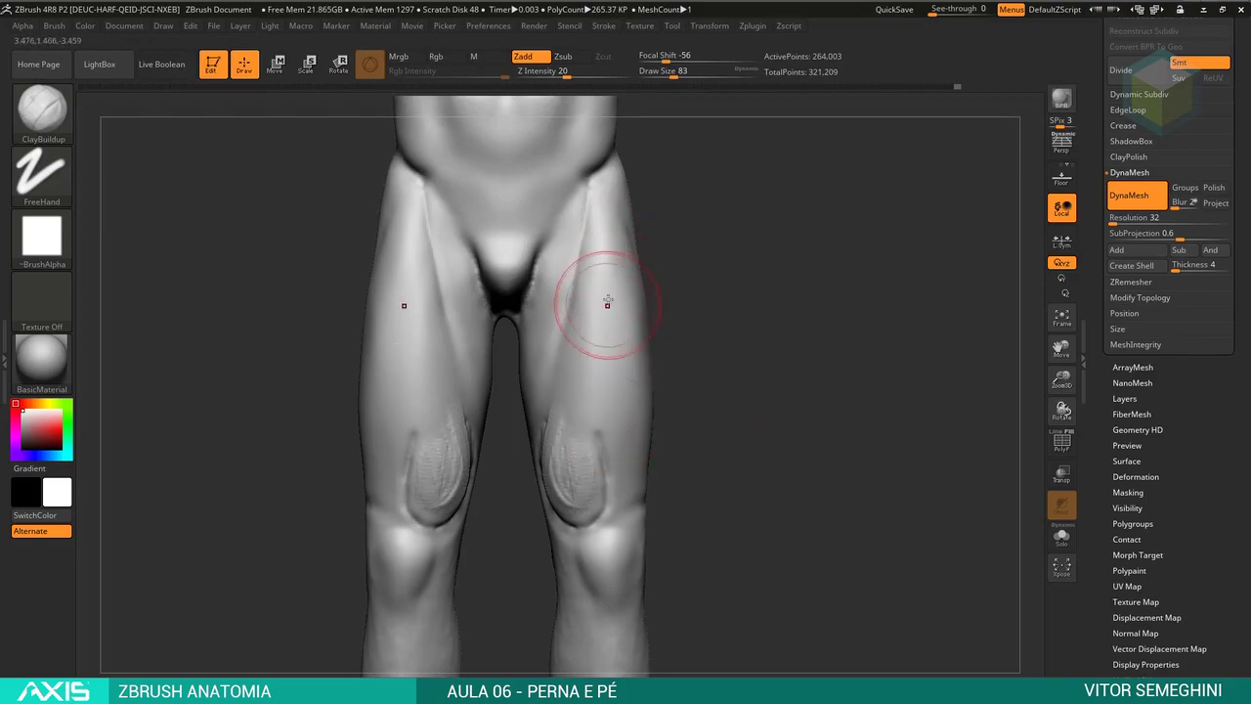
- Frame the pelvis and thighs in front view, undoing a stray clay stroke on the groin
drag(665, 360, 648, 418)
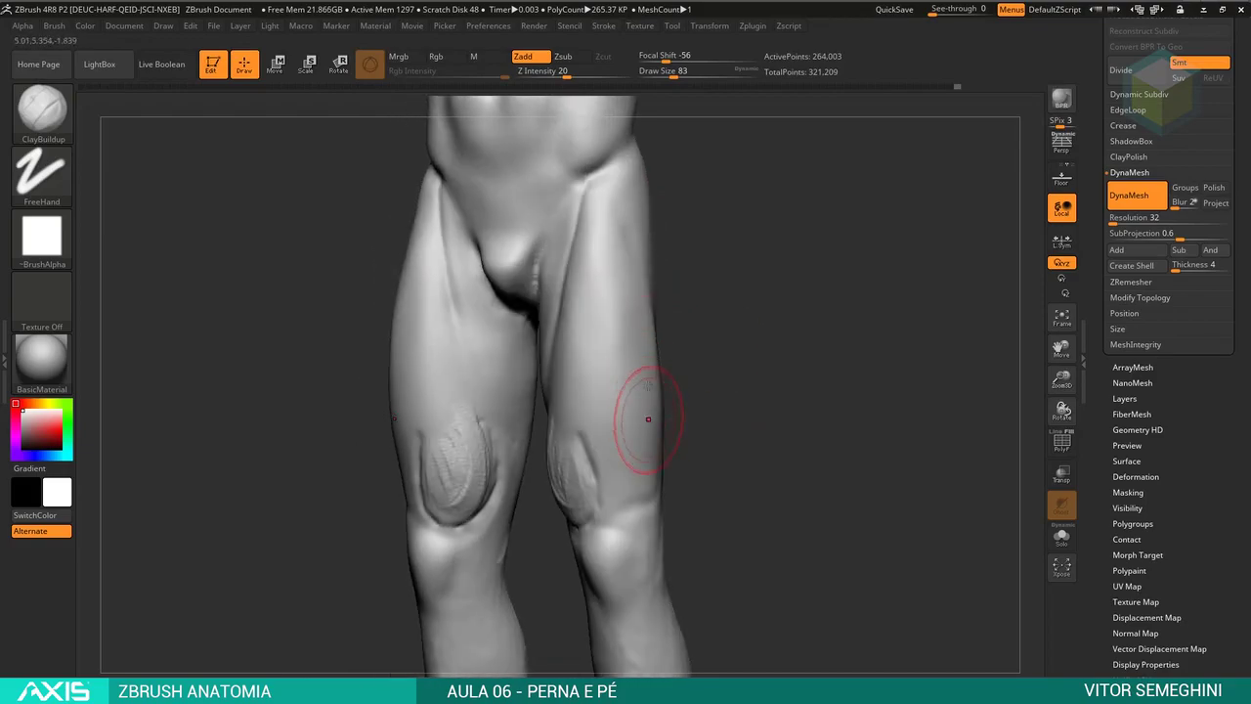
drag(697, 364, 657, 394)
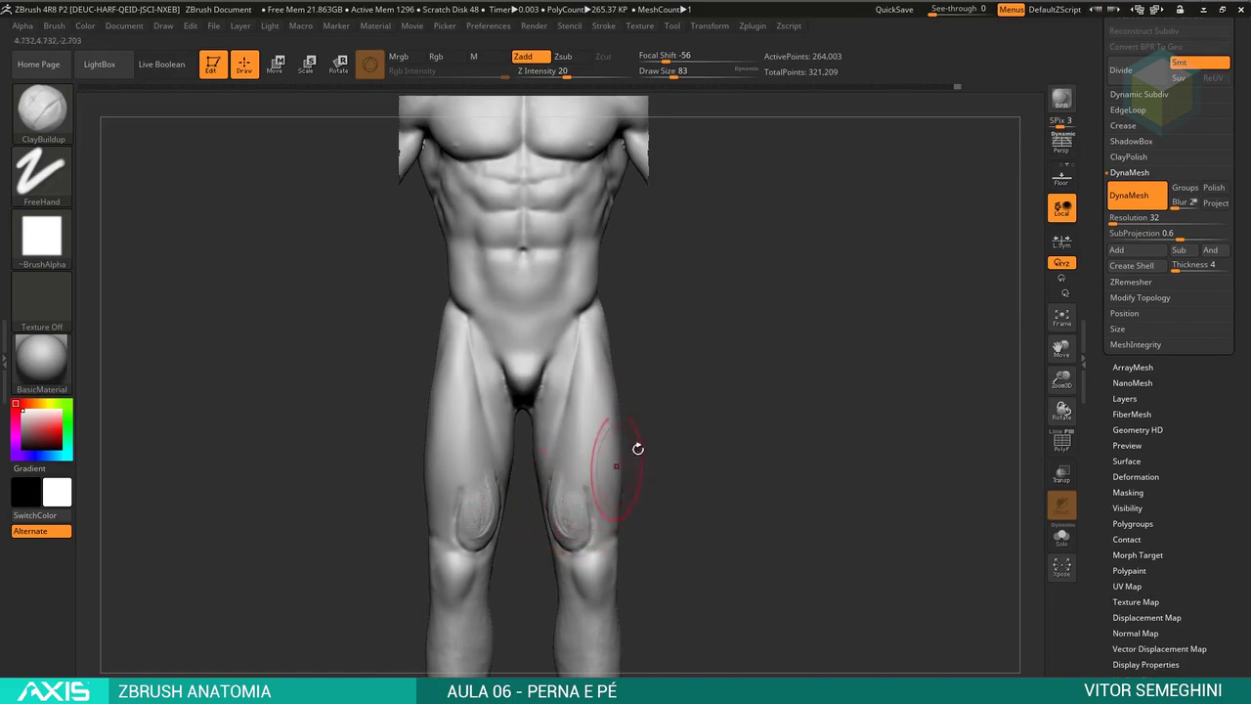
alt+drag(637, 447, 673, 439)
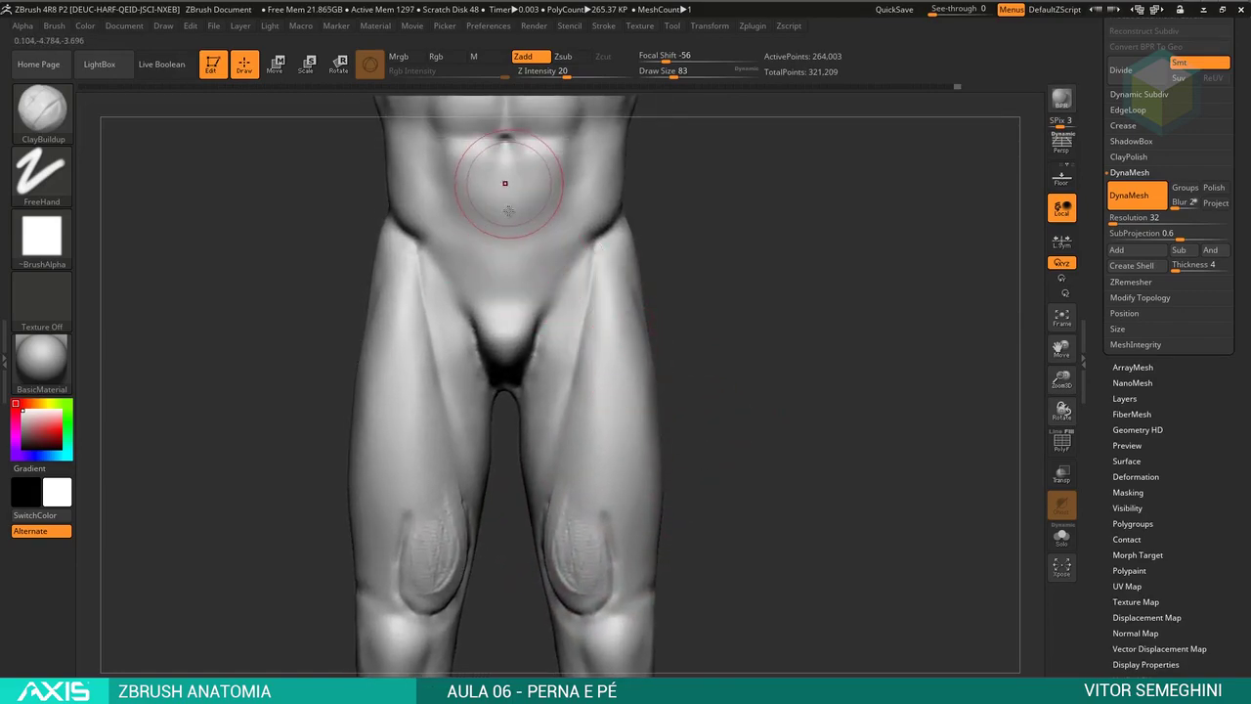
drag(505, 183, 513, 391)
key(ctrl+z)
- Build up the teardrop muscles above the knees and compare with the leg anatomy reference
alt+drag(522, 512, 762, 324)
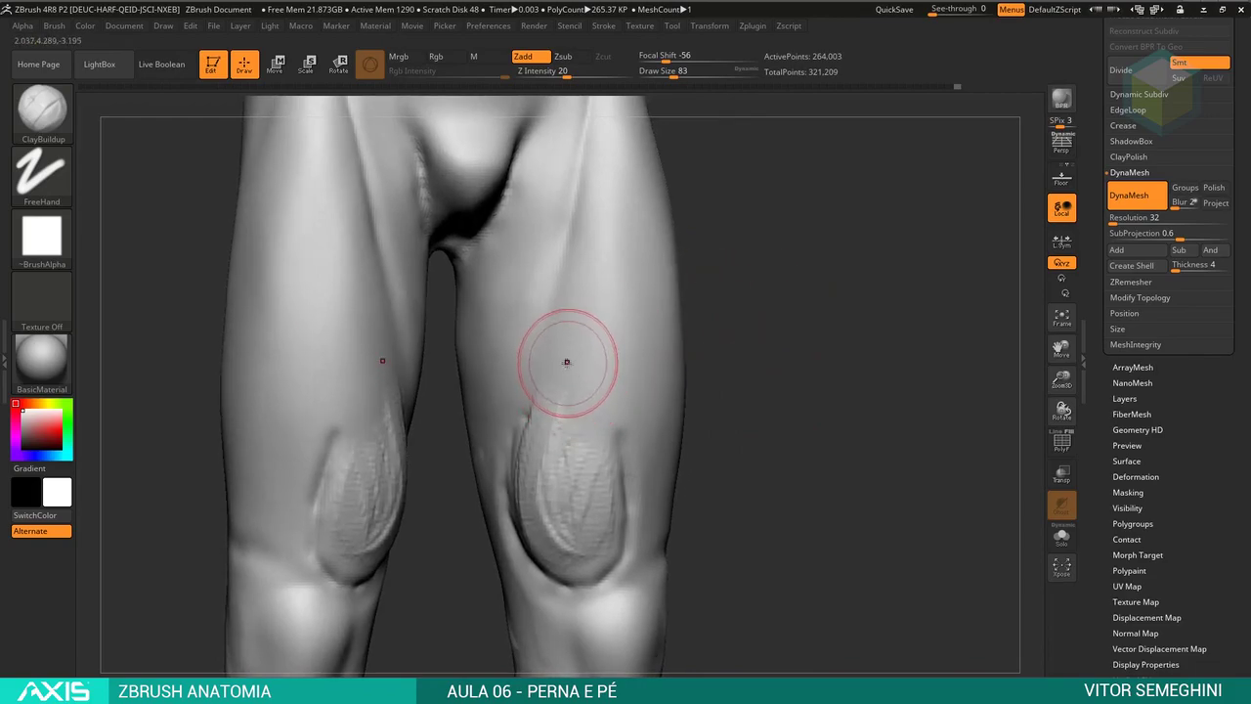
drag(572, 293, 548, 421)
mouse_move(576, 361)
mouse_down()
mouse_move(557, 459)
mouse_move(575, 400)
mouse_move(586, 533)
mouse_move(558, 414)
mouse_move(591, 478)
mouse_move(550, 426)
mouse_move(573, 517)
mouse_move(587, 488)
mouse_move(607, 536)
mouse_up()
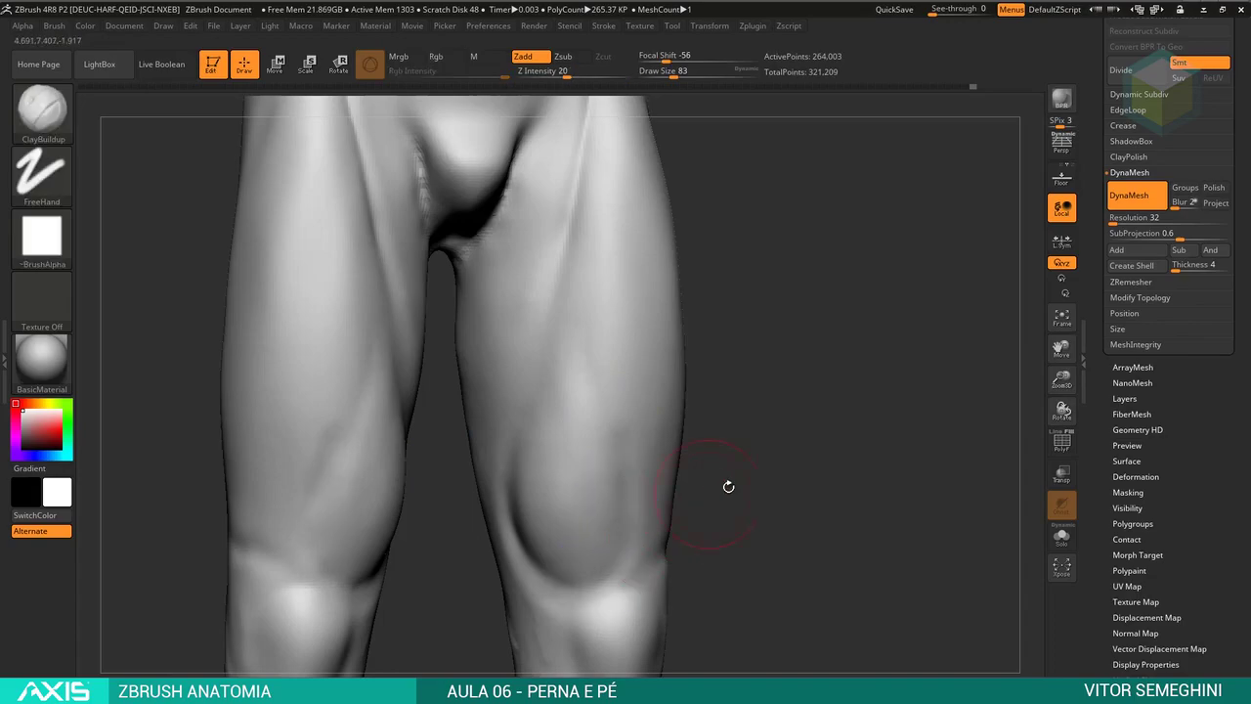
alt+drag(726, 485, 729, 388)
mouse_move(707, 370)
ctrl+right_down()
mouse_move(600, 475)
mouse_move(684, 417)
mouse_move(689, 432)
ctrl+right_up()
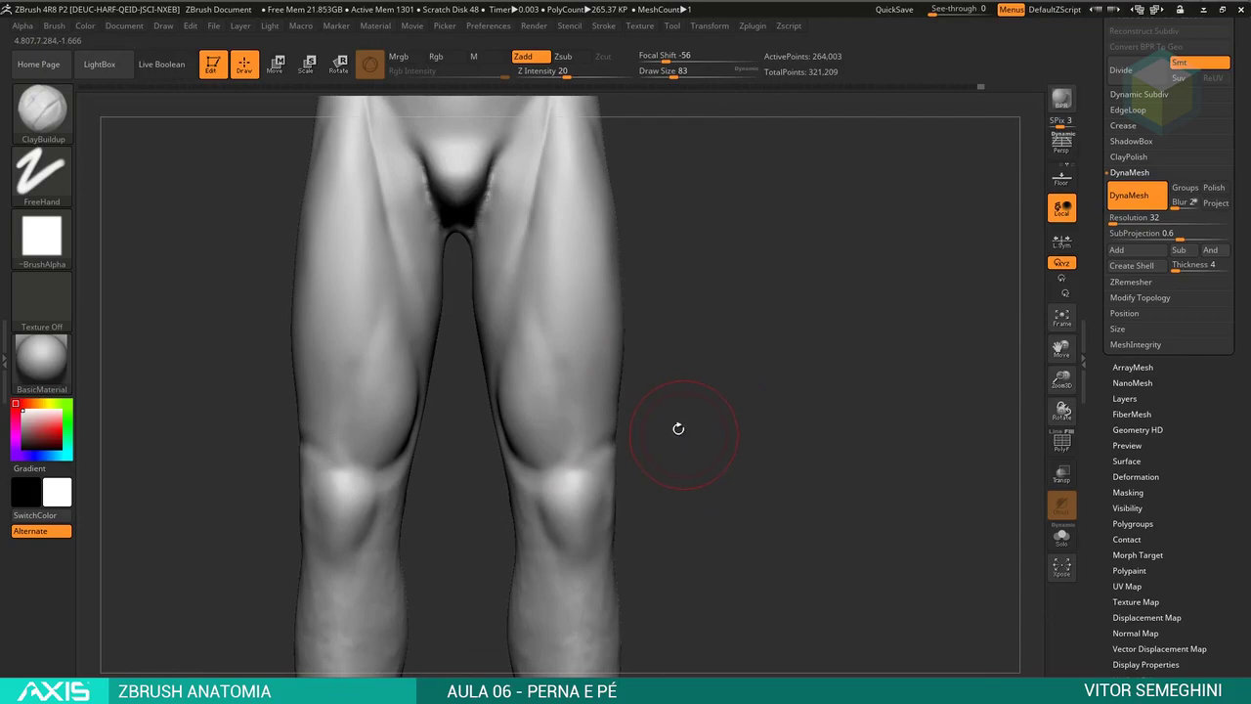
key(alt+Tab)
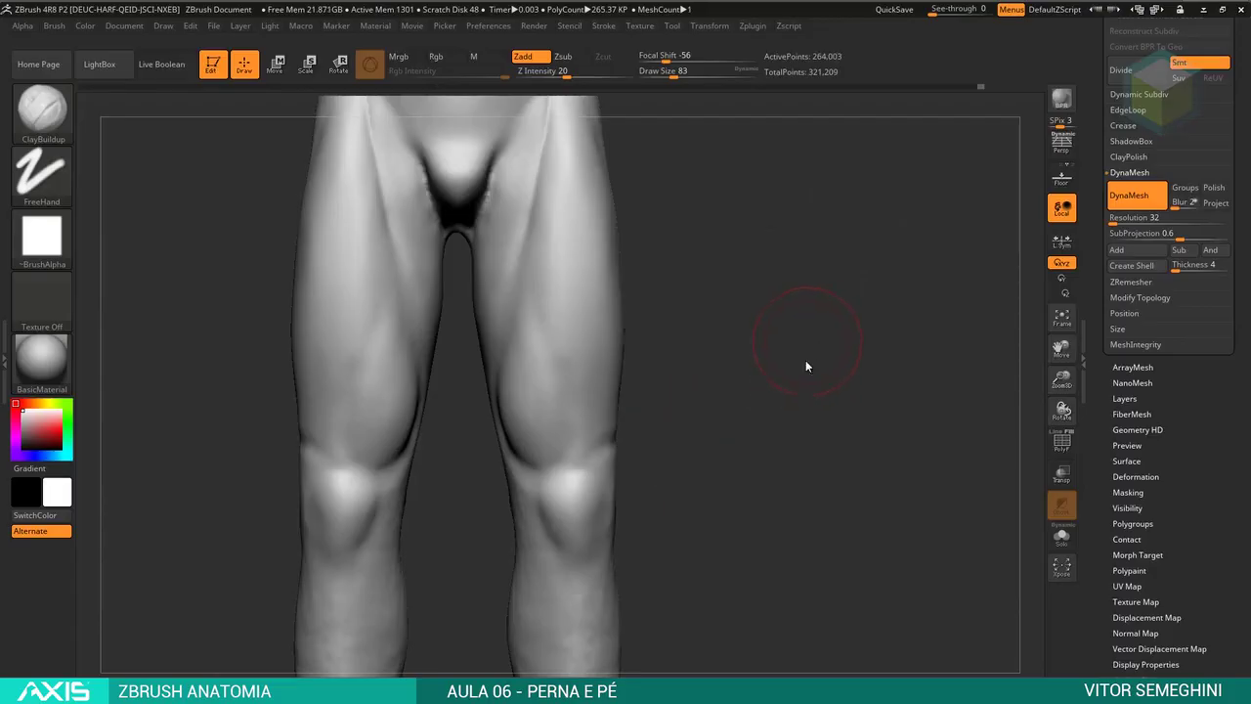
mouse_move(807, 362)
alt+mouse_down()
mouse_move(759, 414)
mouse_move(628, 358)
alt+mouse_up()
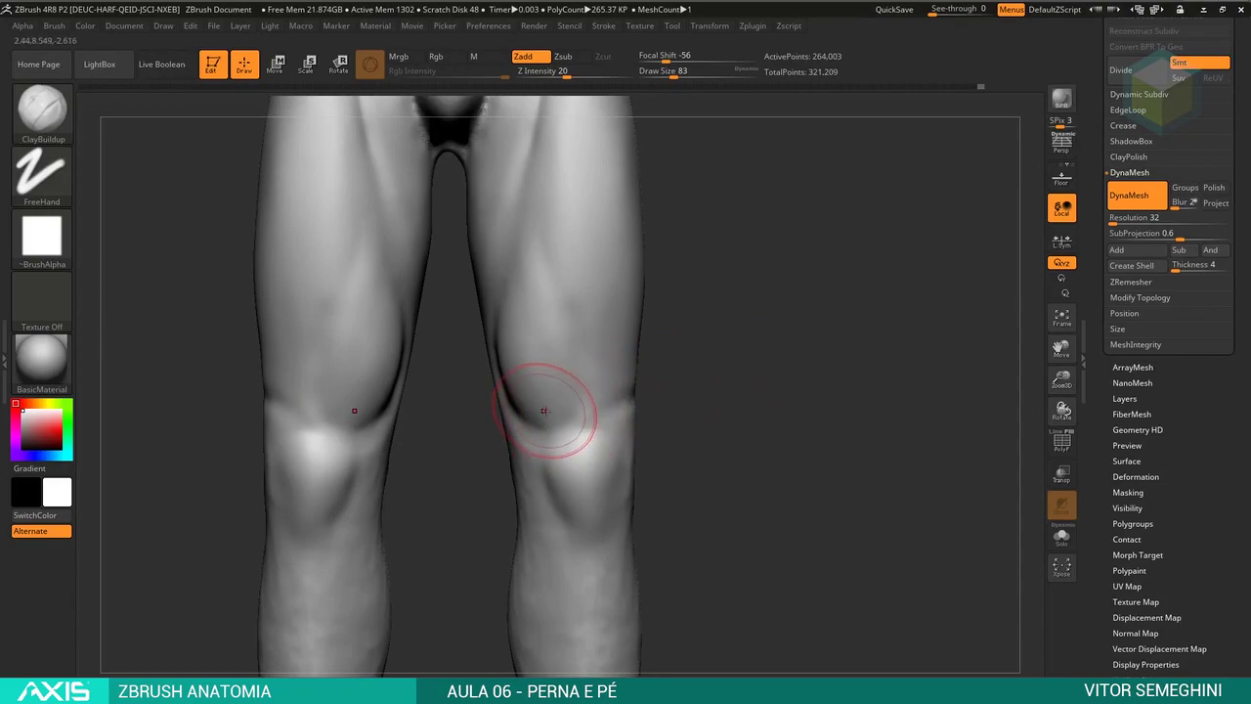
- With the Move brush at size 120, reshape and lift both kneecaps, then check from the side
key(b)
key(m)
key(v)
key(space)
mouse_move(533, 395)
mouse_down()
mouse_move(586, 395)
mouse_move(657, 371)
mouse_move(635, 371)
mouse_up()
key(space)
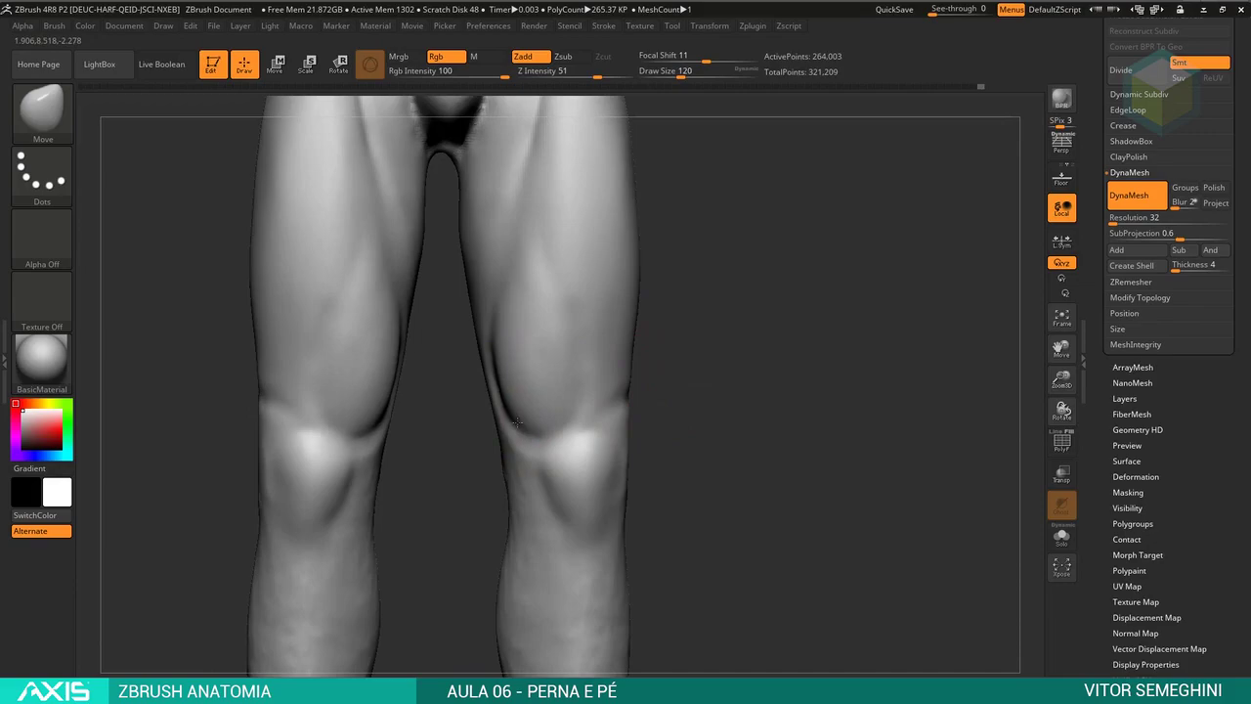
drag(518, 422, 520, 391)
drag(576, 435, 583, 429)
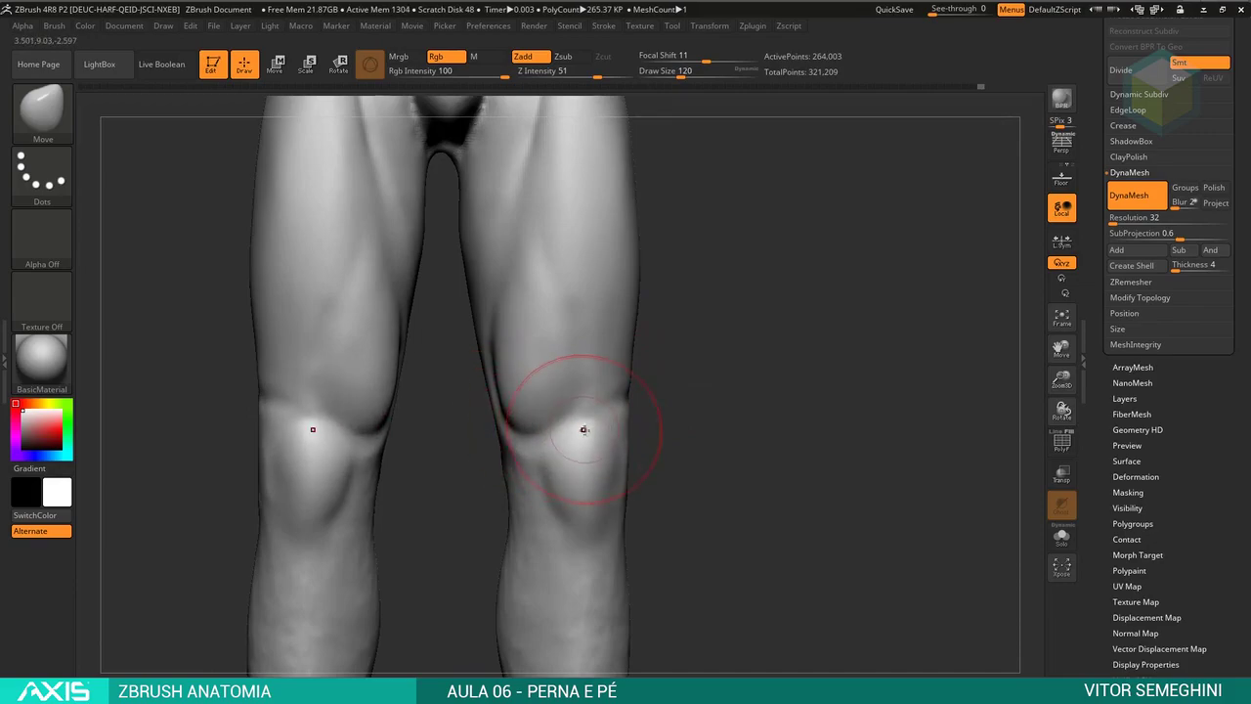
mouse_move(666, 396)
mouse_down()
mouse_move(600, 411)
mouse_move(695, 324)
mouse_move(678, 413)
mouse_up()
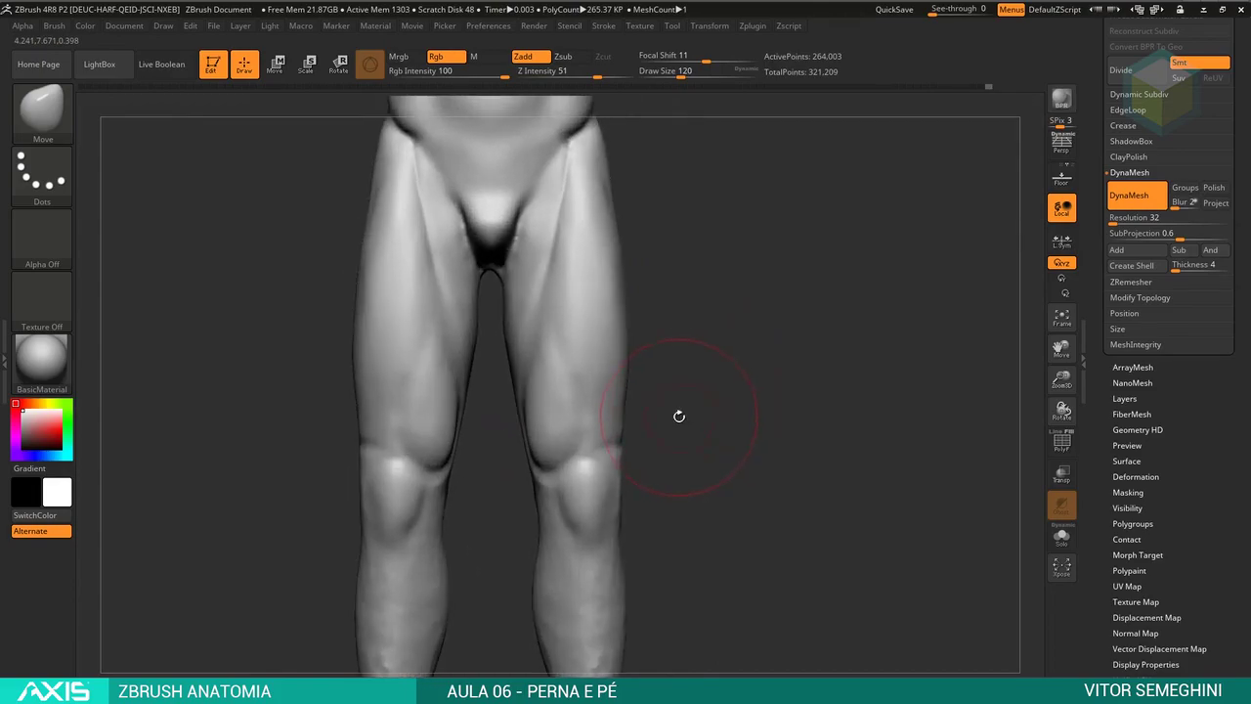
- With DamStandard at size 593, carve grooves between the front thigh muscles on both legs
key(b)
key(d)
key(s)
key(space)
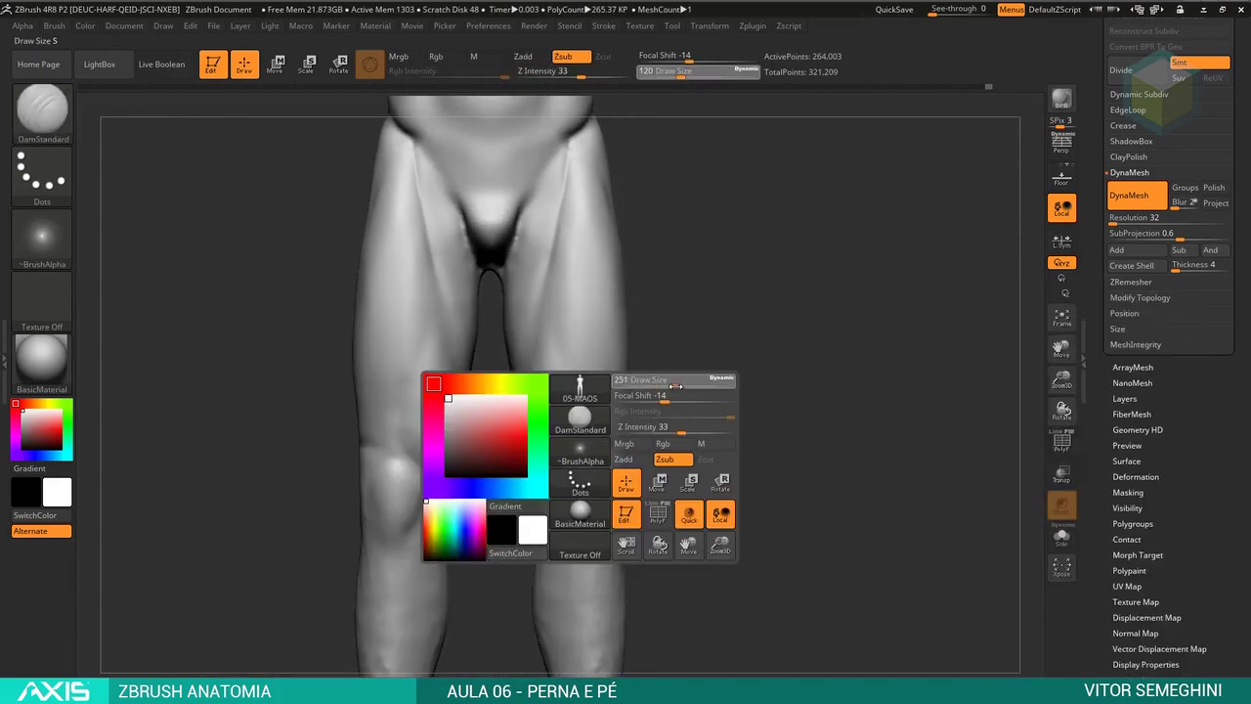
mouse_move(700, 387)
mouse_down()
mouse_move(695, 463)
mouse_move(654, 385)
mouse_up()
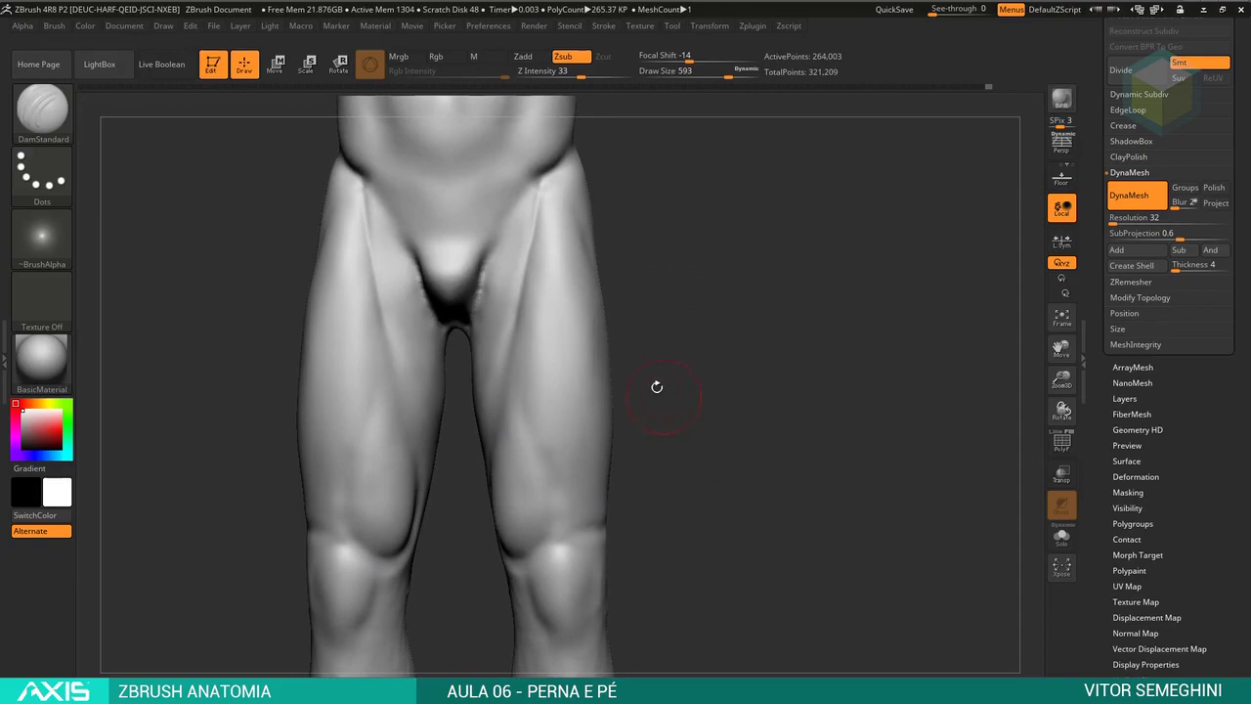
drag(518, 337, 544, 446)
drag(651, 354, 684, 372)
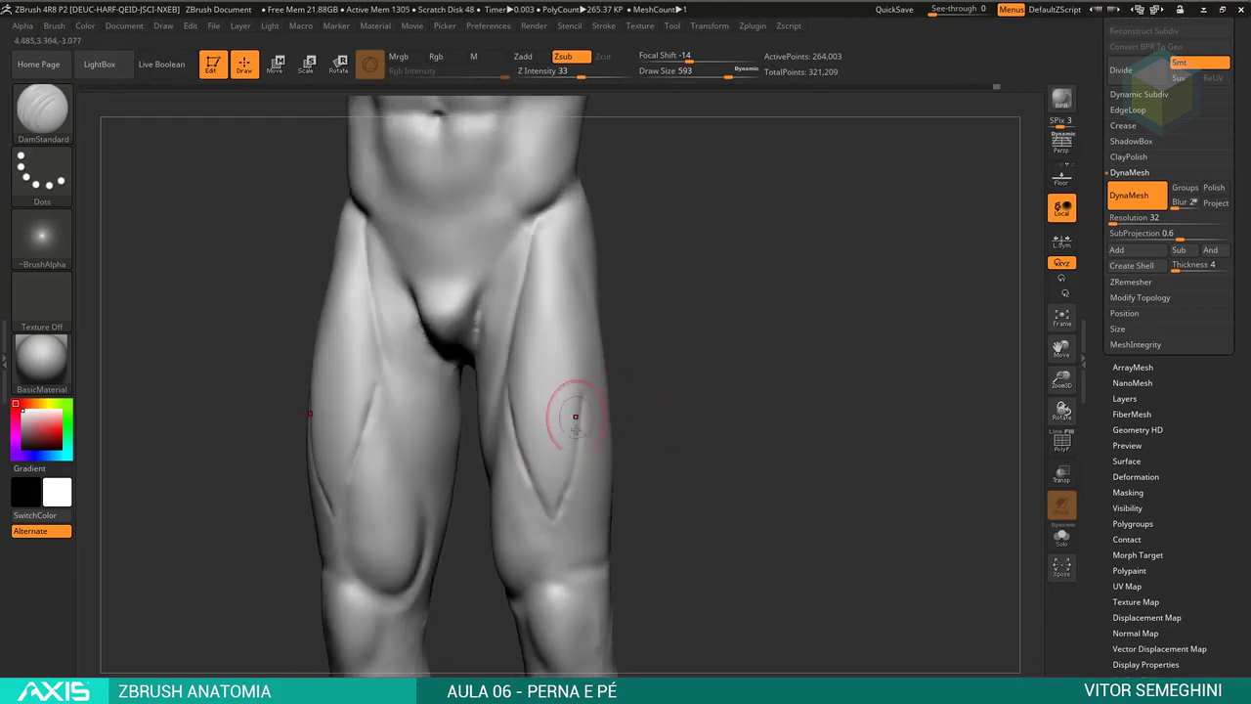
mouse_move(586, 288)
mouse_down()
mouse_move(588, 380)
mouse_move(569, 433)
mouse_move(604, 342)
mouse_move(608, 385)
mouse_move(586, 411)
mouse_up()
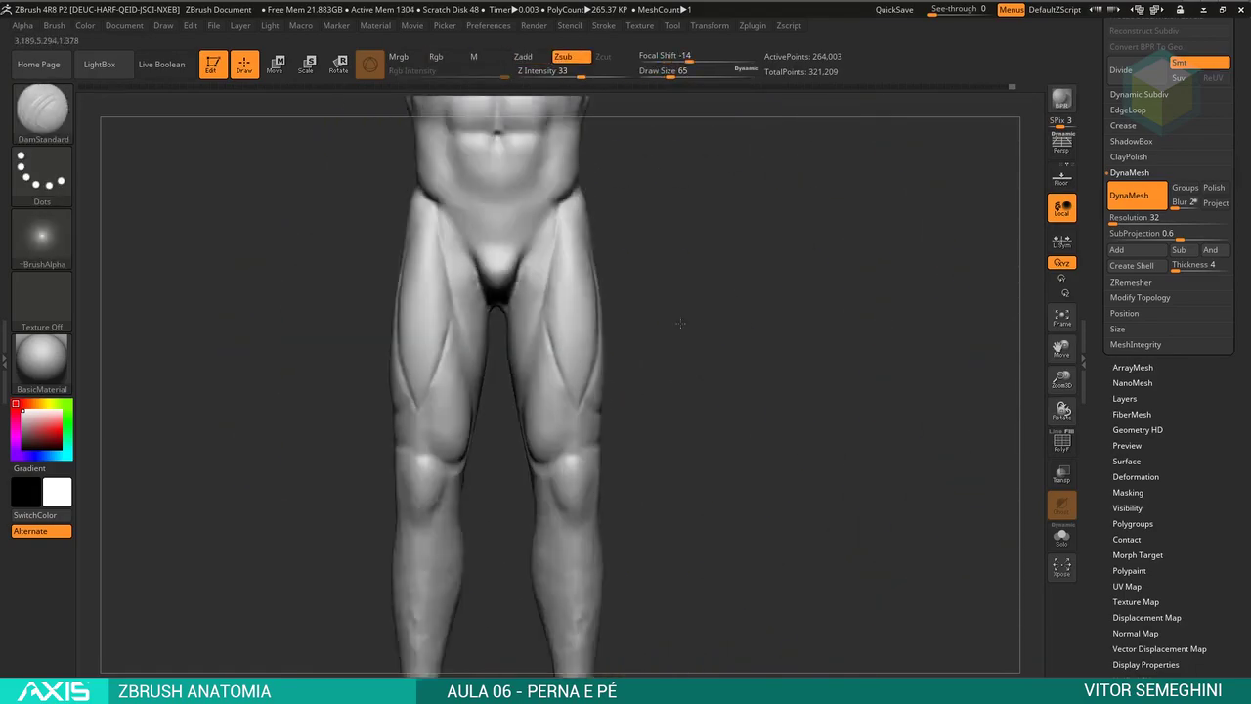
mouse_move(647, 336)
alt+mouse_down()
mouse_move(609, 390)
mouse_move(594, 345)
alt+mouse_up()
key(space)
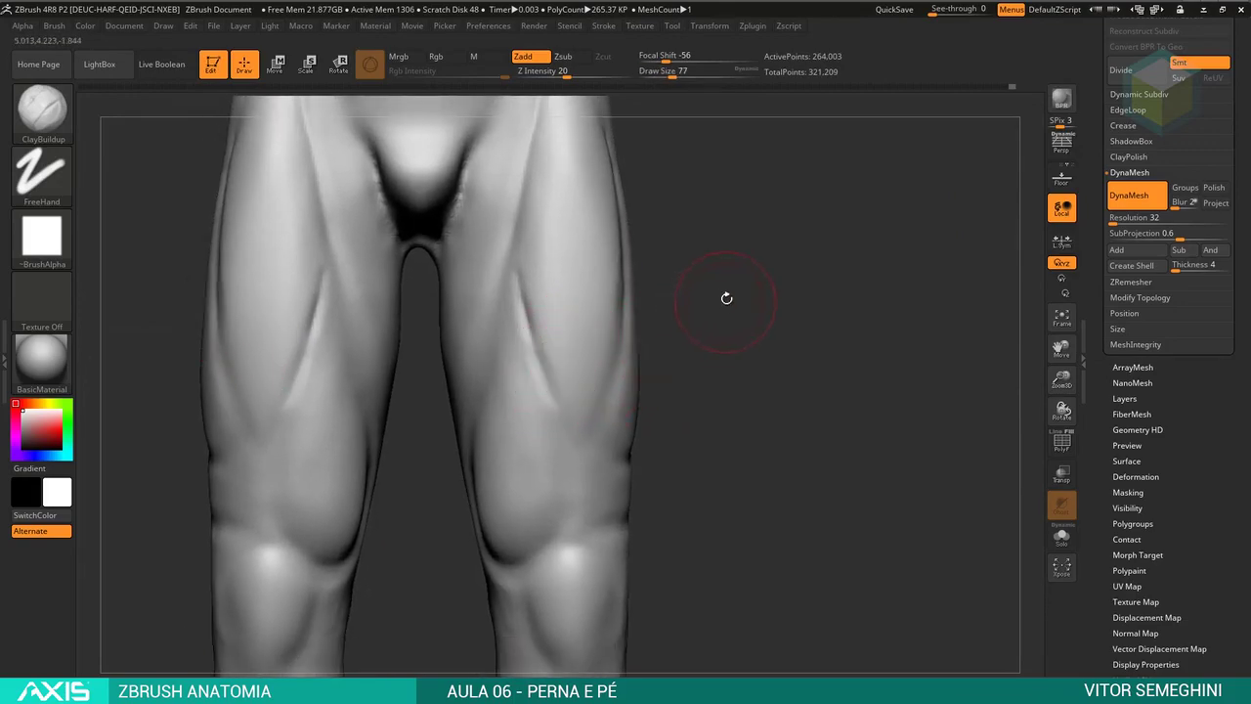
- Stroke diagonal ClayBuildup fibre lines down the inner thighs, including one long stroke
mouse_move(726, 298)
alt+mouse_down()
mouse_move(684, 368)
mouse_move(690, 329)
mouse_move(684, 342)
alt+mouse_up()
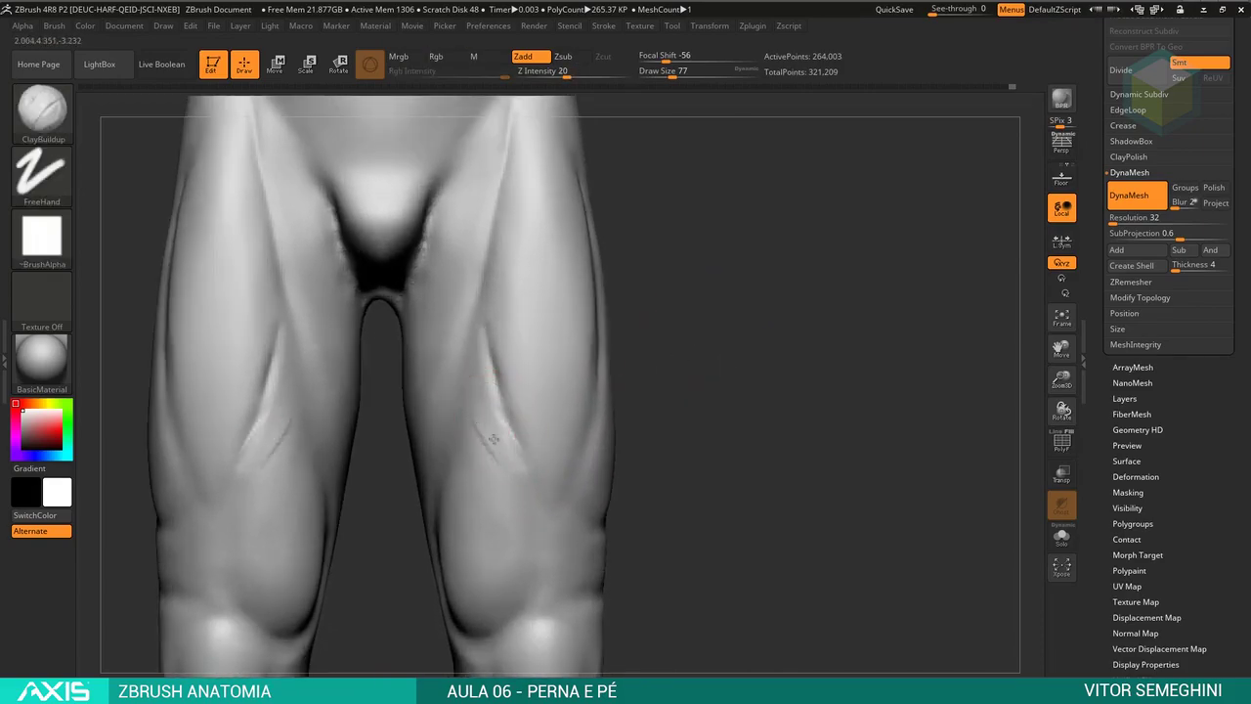
drag(493, 439, 522, 521)
drag(463, 473, 471, 537)
mouse_move(625, 460)
alt+mouse_down()
mouse_move(642, 489)
mouse_move(523, 532)
mouse_move(508, 469)
mouse_move(522, 305)
mouse_move(493, 191)
alt+mouse_up()
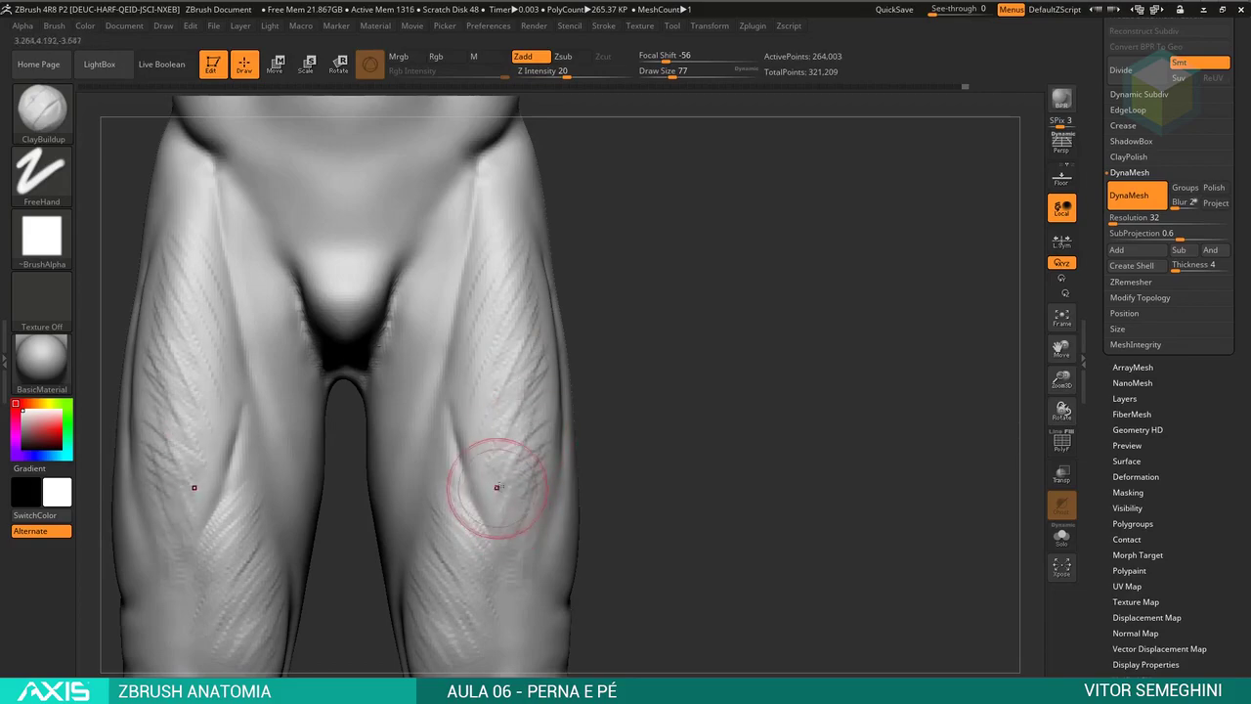
mouse_move(496, 487)
alt+mouse_down()
mouse_move(475, 210)
mouse_move(418, 522)
alt+mouse_up()
drag(475, 209, 453, 346)
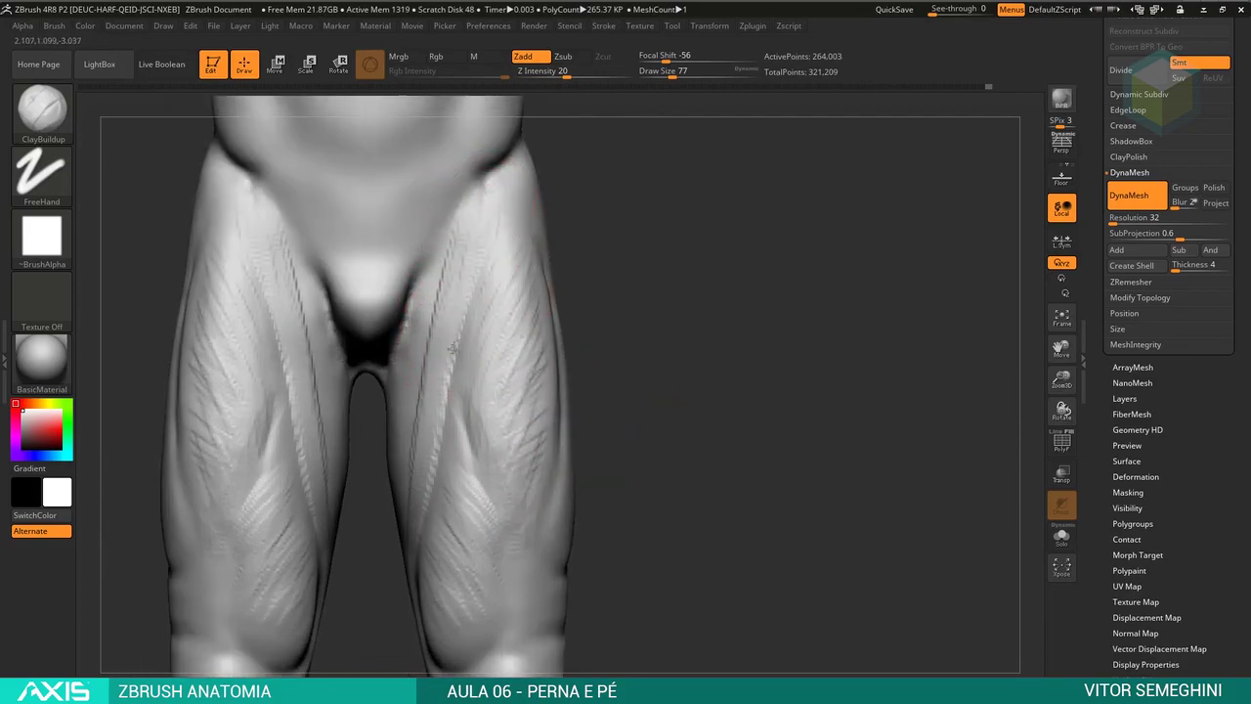
- Resize the brush to 104 then 62, check three-quarter views, and smooth the thigh fibres
mouse_move(645, 337)
alt+mouse_down()
mouse_move(606, 397)
mouse_move(469, 330)
mouse_move(510, 452)
alt+mouse_up()
key(space)
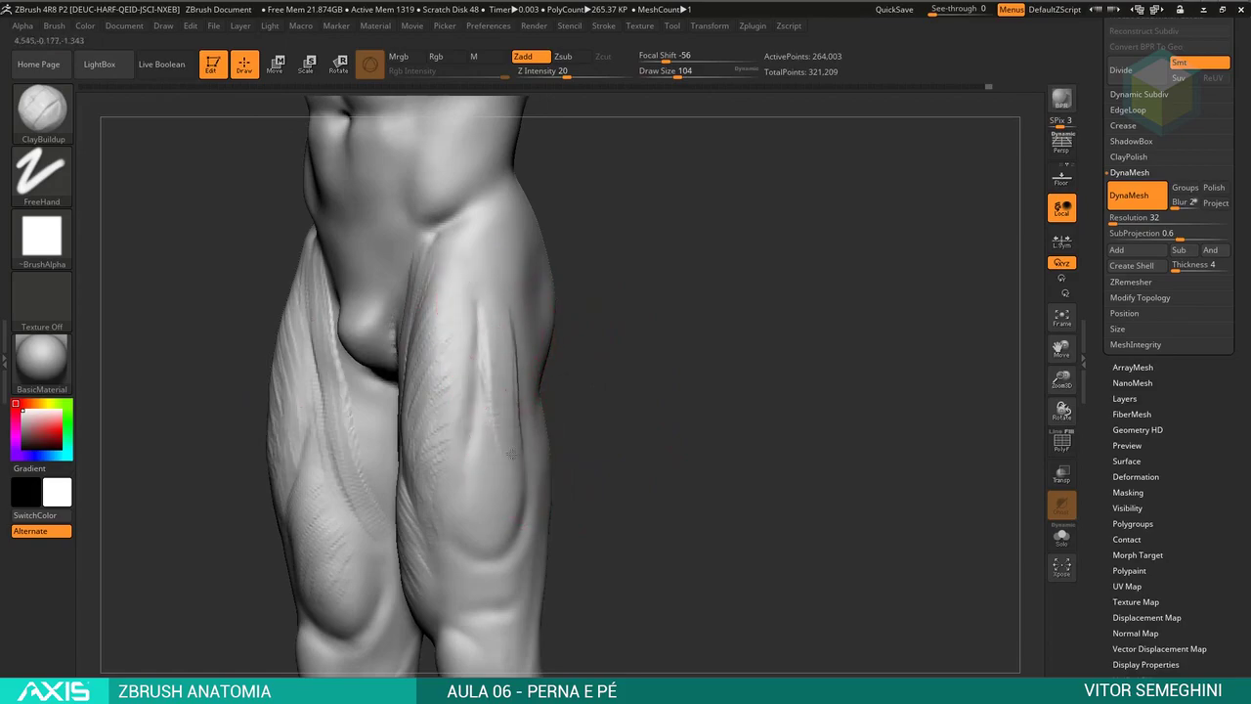
mouse_move(586, 405)
mouse_down()
mouse_move(609, 410)
mouse_move(554, 439)
mouse_up()
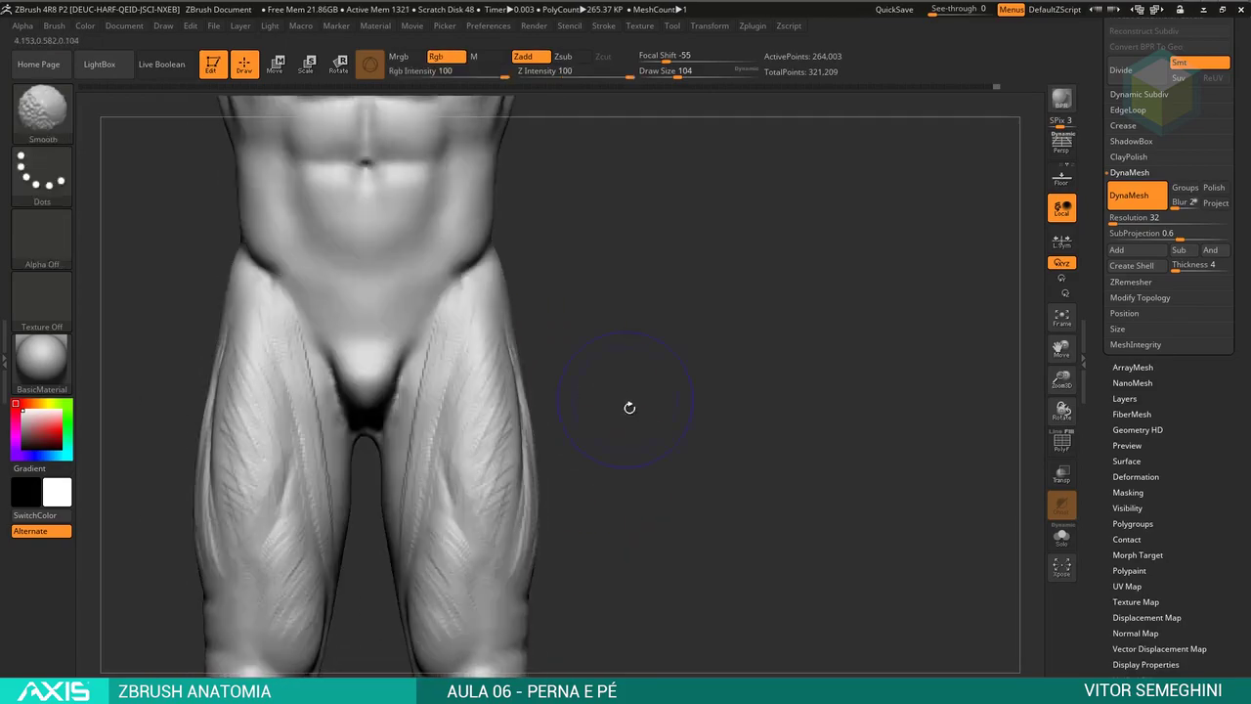
mouse_move(631, 405)
alt+mouse_down()
mouse_move(625, 293)
mouse_move(528, 394)
mouse_move(499, 377)
alt+mouse_up()
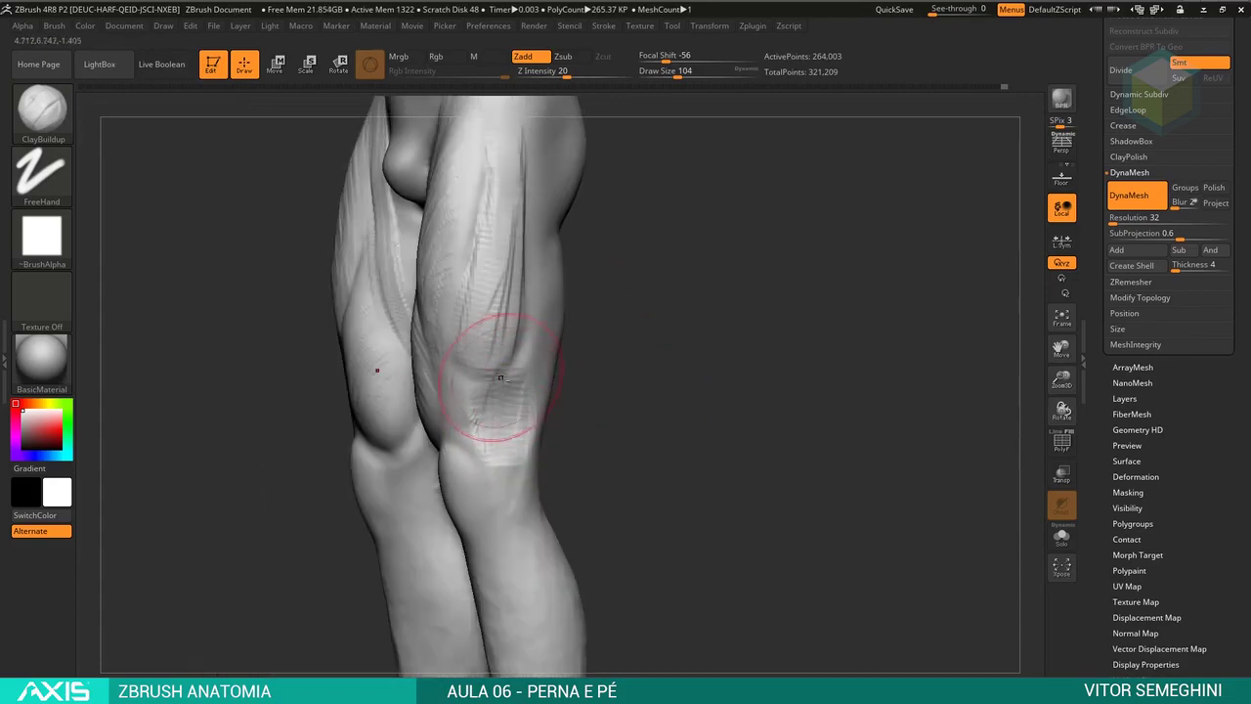
mouse_move(498, 506)
mouse_down()
mouse_move(600, 479)
mouse_move(461, 475)
mouse_move(552, 351)
mouse_move(613, 413)
mouse_move(613, 329)
mouse_move(599, 403)
mouse_up()
key(s)
key(shift)
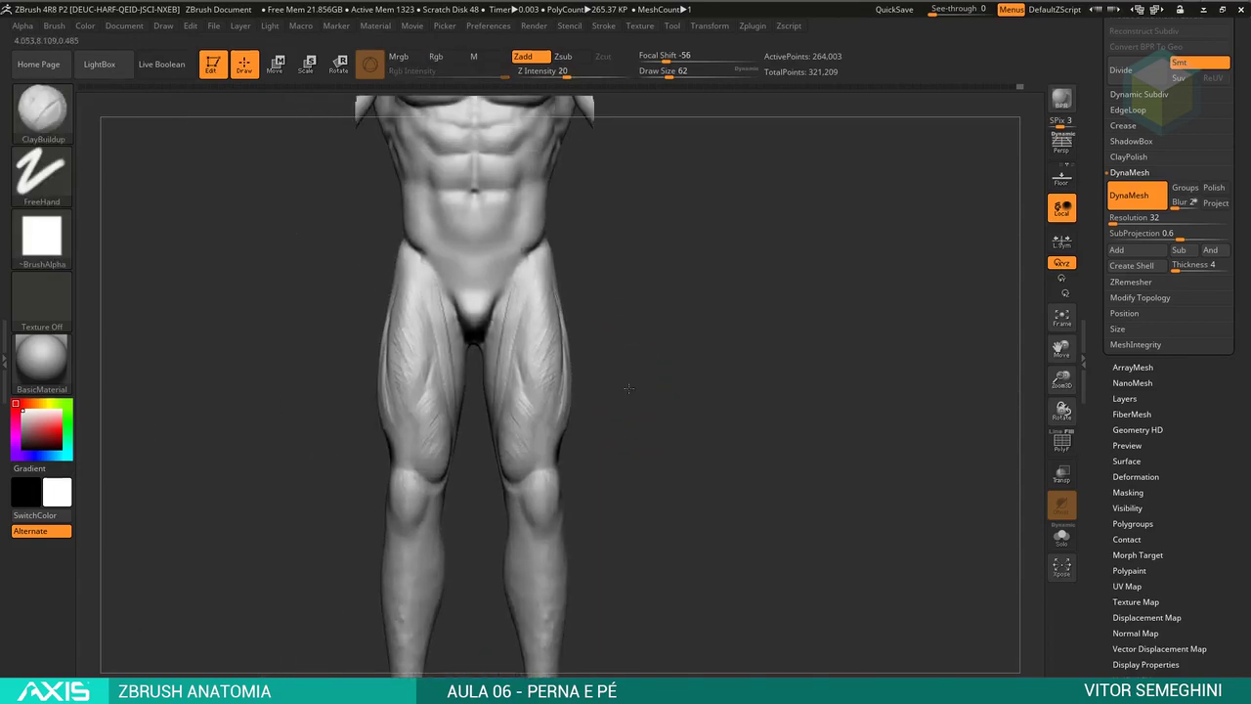
key(b)
key(m)
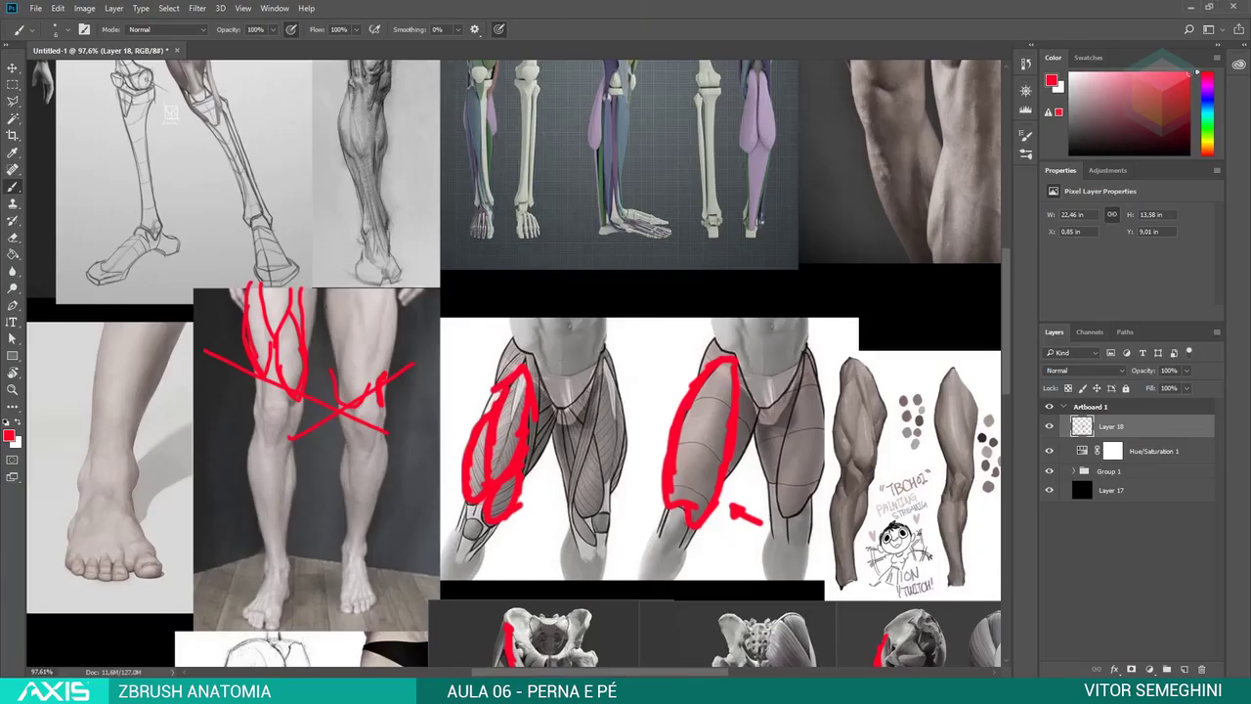
- Erase the long red line on the skeleton's thigh in the reference board
alt+scroll(766, 364, down, 1)
alt+scroll(768, 353, down, 1)
alt+scroll(737, 320, down, 1)
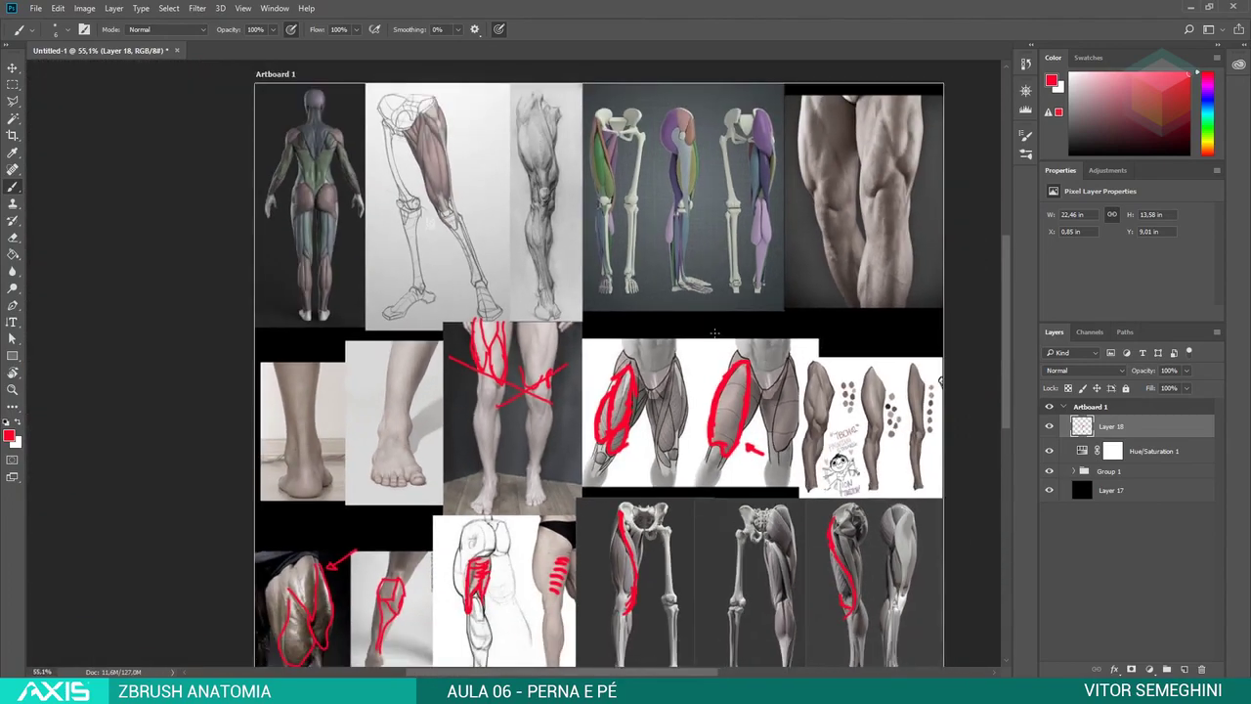
alt+scroll(559, 387, down, 1)
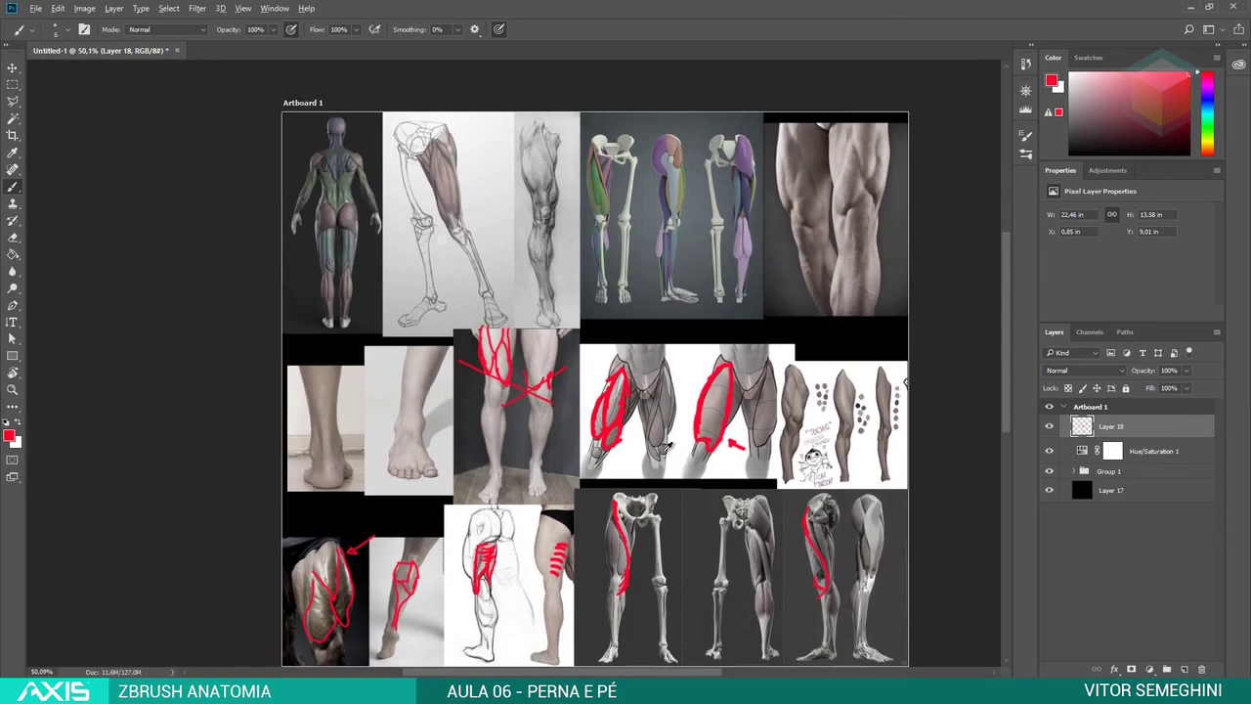
alt+scroll(625, 575, up, 2)
alt+scroll(615, 582, up, 2)
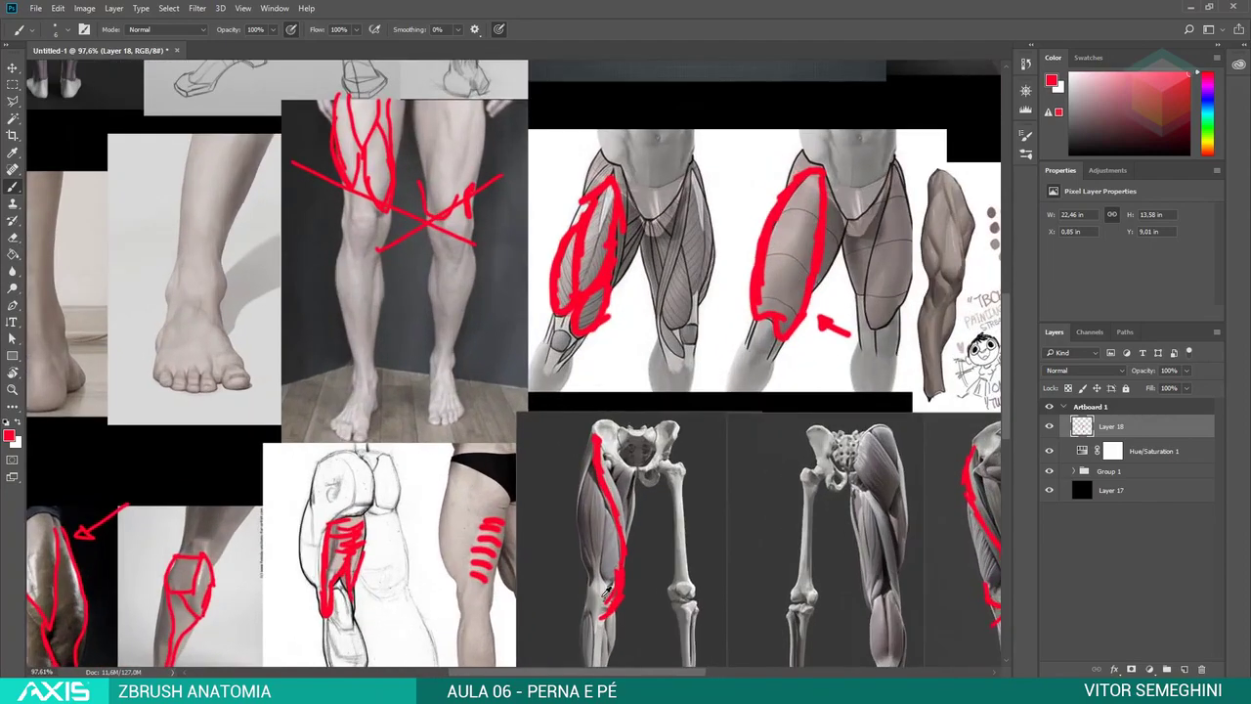
alt+scroll(599, 594, up, 3)
alt+scroll(599, 594, up, 1)
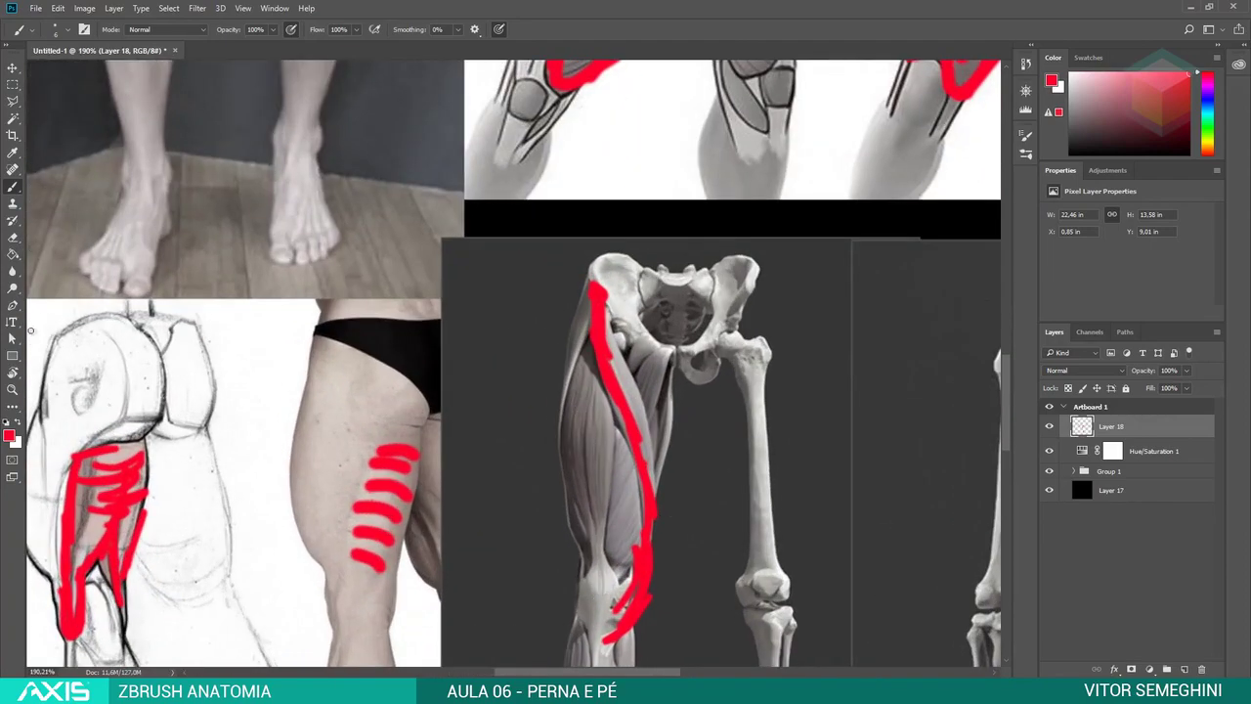
key(e)
mouse_move(596, 285)
mouse_down()
mouse_move(601, 362)
mouse_move(645, 513)
mouse_move(615, 630)
mouse_move(638, 524)
mouse_up()
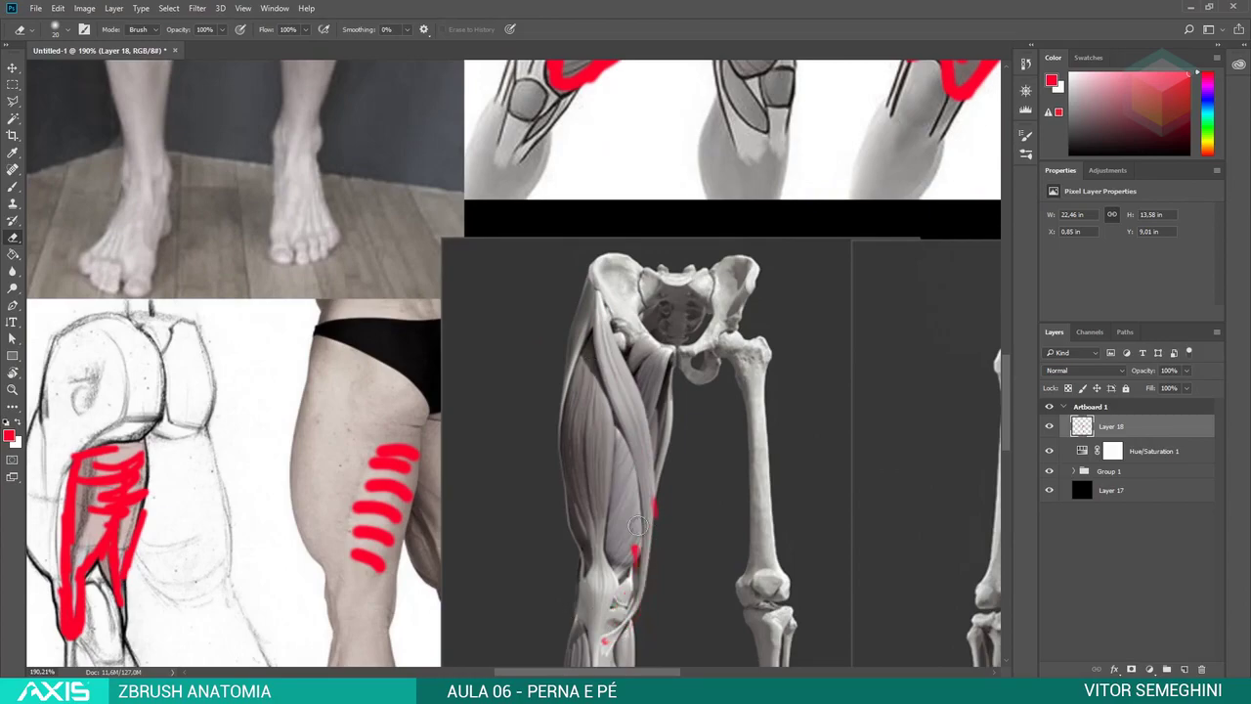
- Paint two horizontal red marks across the thigh, then return to the ZBrush leg model
scroll(1011, 393, down, 4)
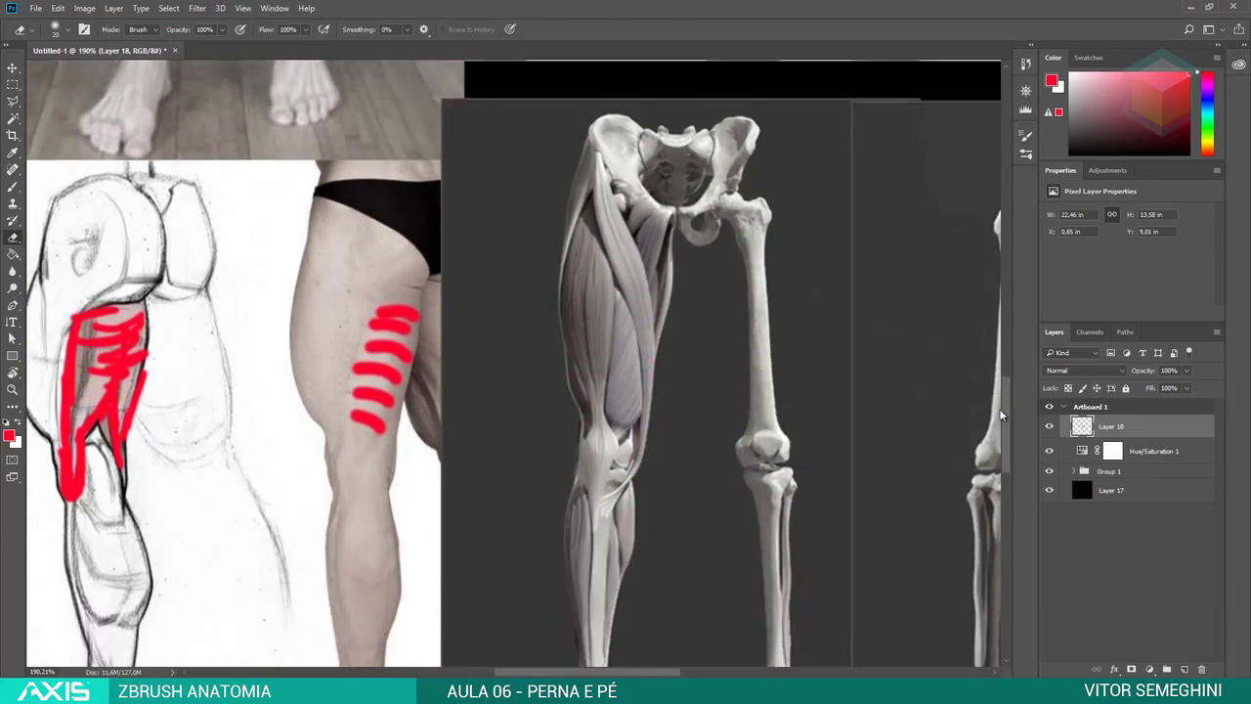
scroll(981, 414, down, 1)
key(b)
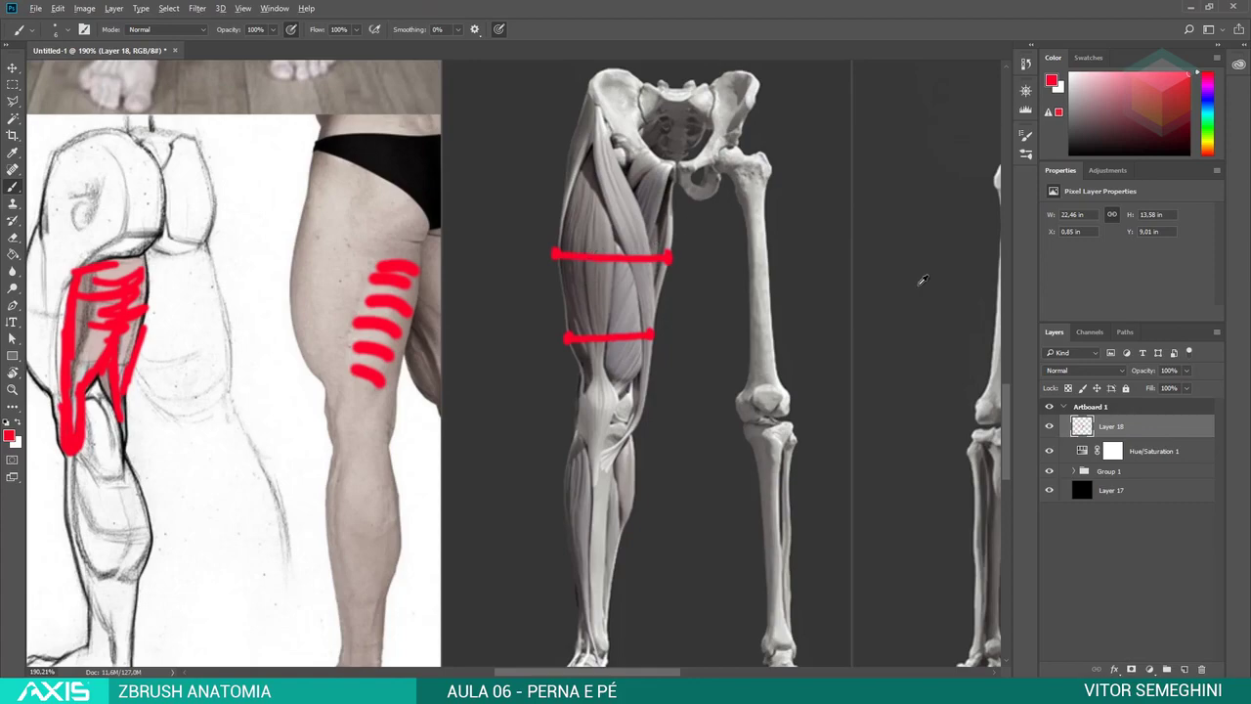
key(alt+Tab)
drag(851, 338, 648, 279)
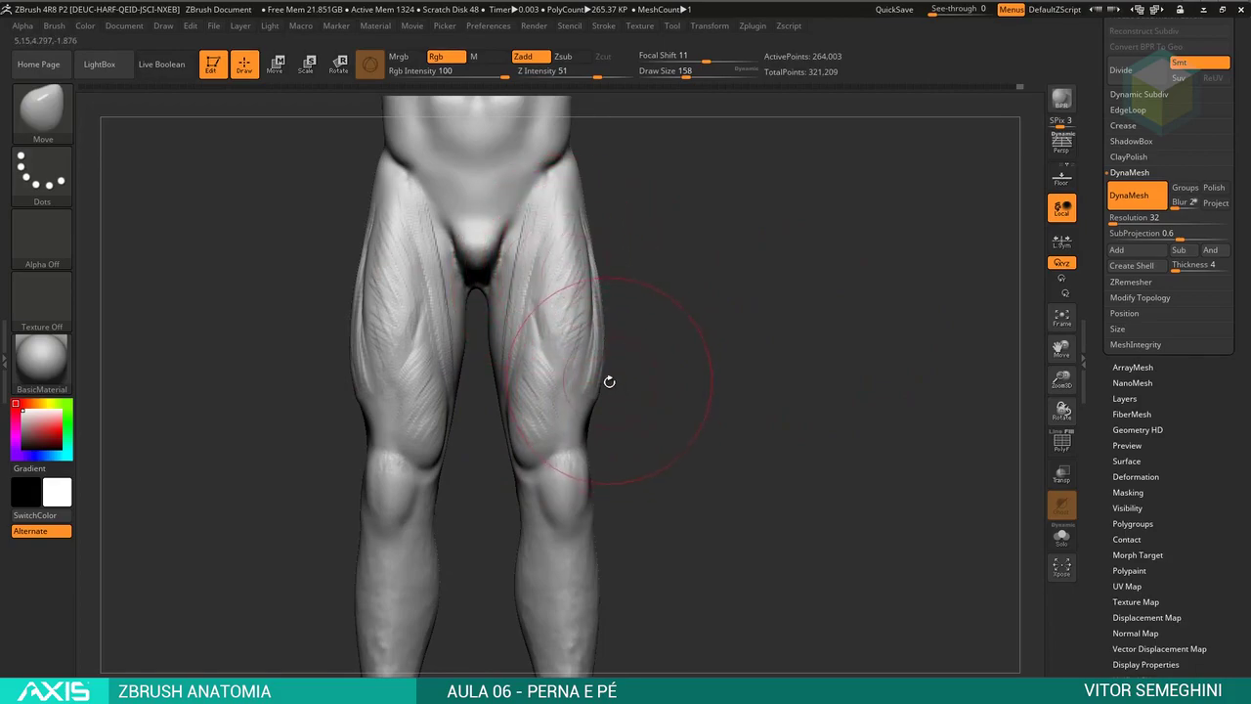
drag(608, 381, 594, 389)
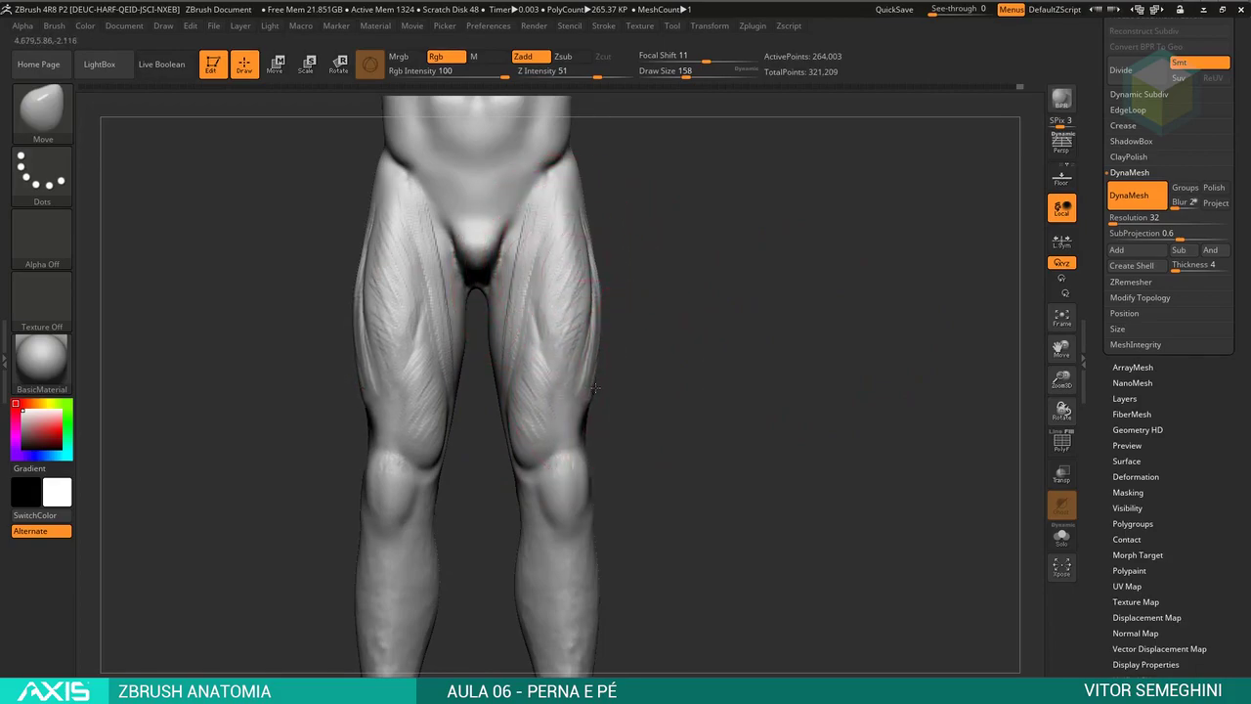
drag(606, 293, 600, 251)
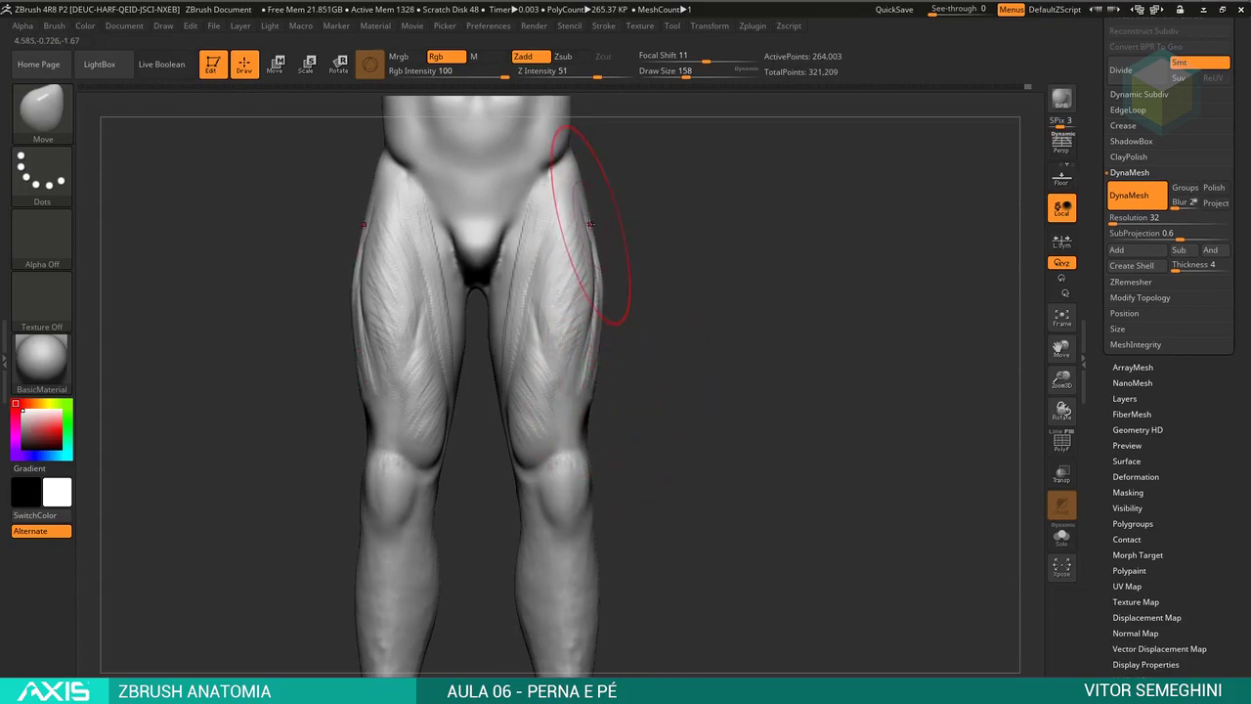
key(f)
mouse_move(670, 223)
alt+mouse_down()
mouse_move(664, 396)
mouse_move(647, 358)
mouse_move(648, 372)
mouse_move(684, 375)
alt+mouse_up()
key(space)
key(space)
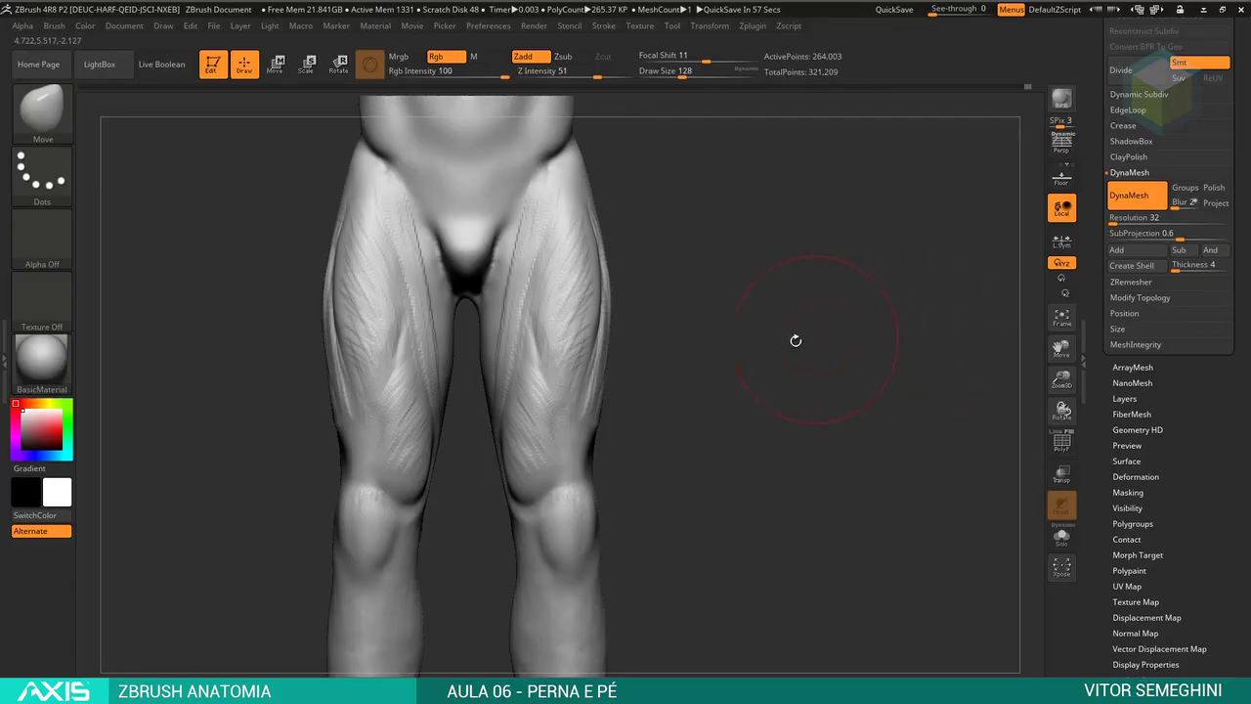
mouse_move(796, 339)
mouse_down()
mouse_move(795, 323)
mouse_move(705, 332)
mouse_up()
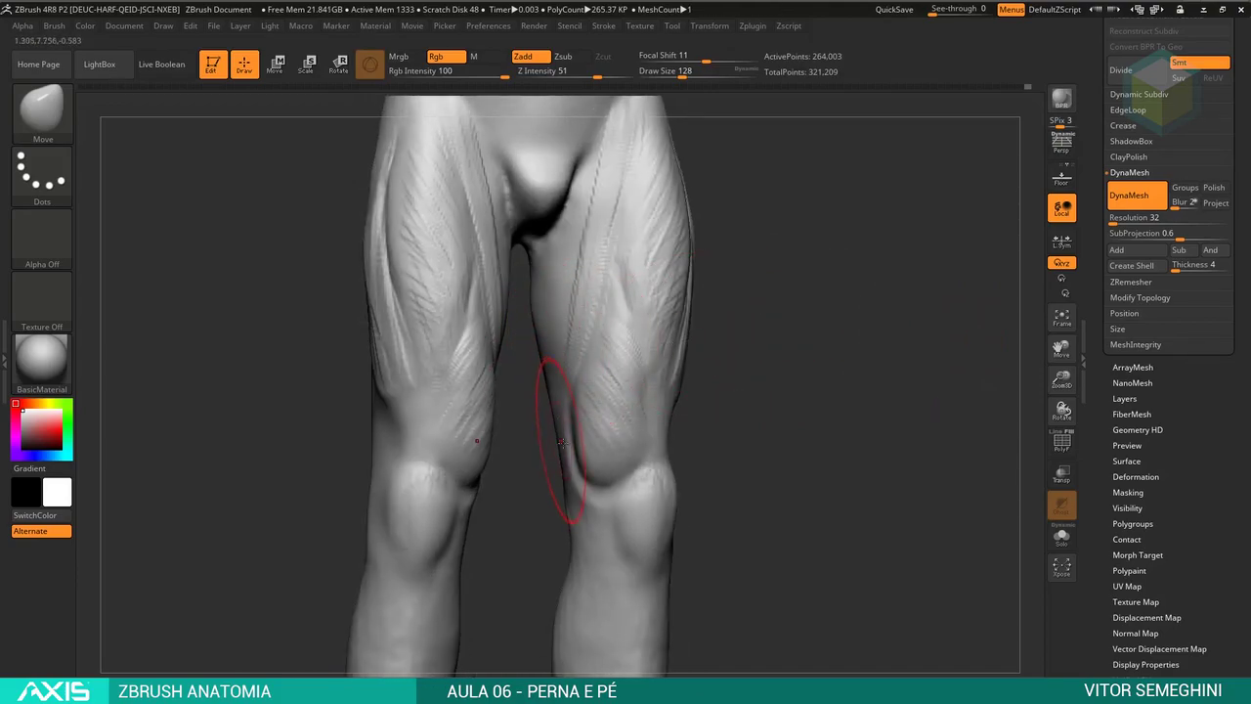
- Orbit the legs between frontal and side views to inspect the thighs
drag(686, 410, 682, 389)
drag(537, 406, 614, 363)
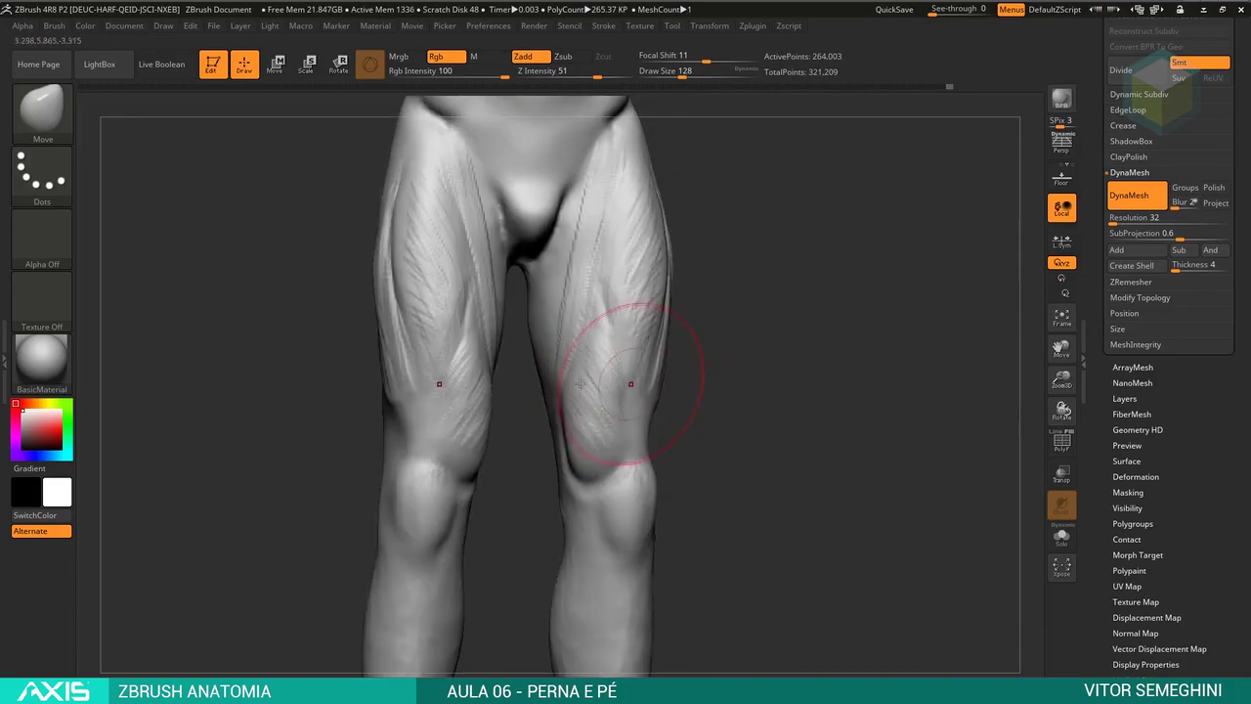
drag(529, 323, 653, 369)
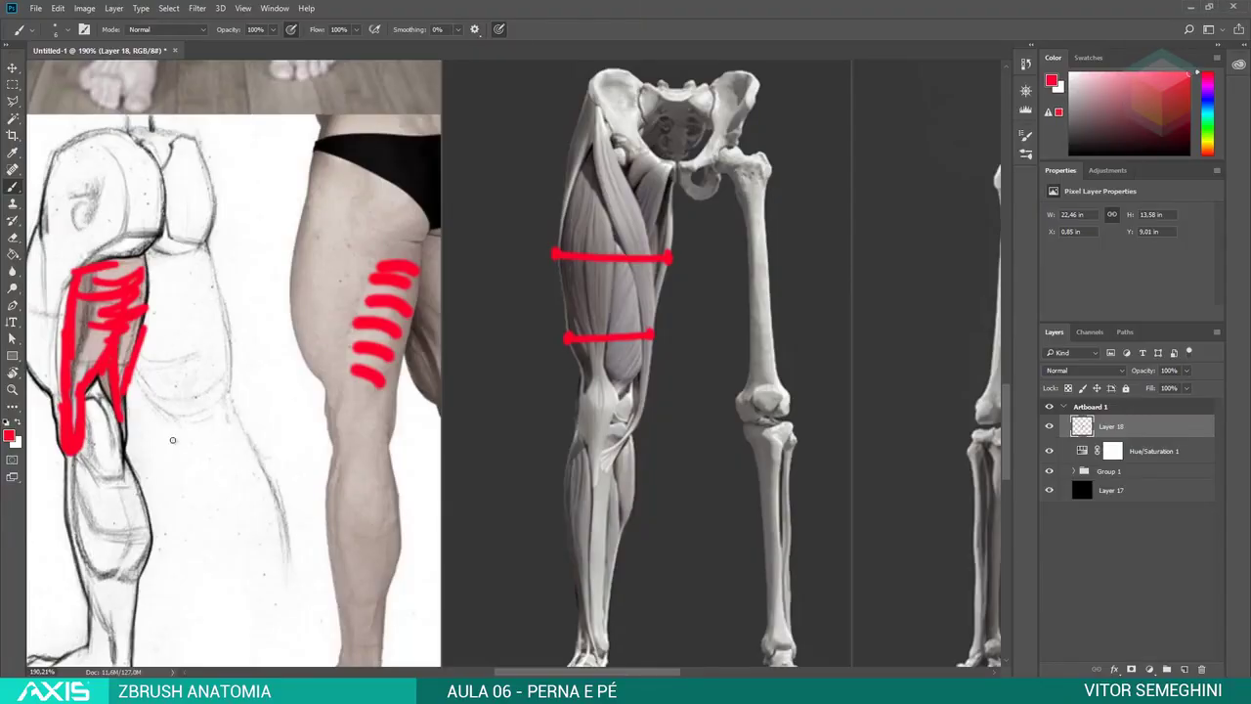
- Scroll down the Photoshop board to review the thigh reference
scroll(617, 353, down, 3)
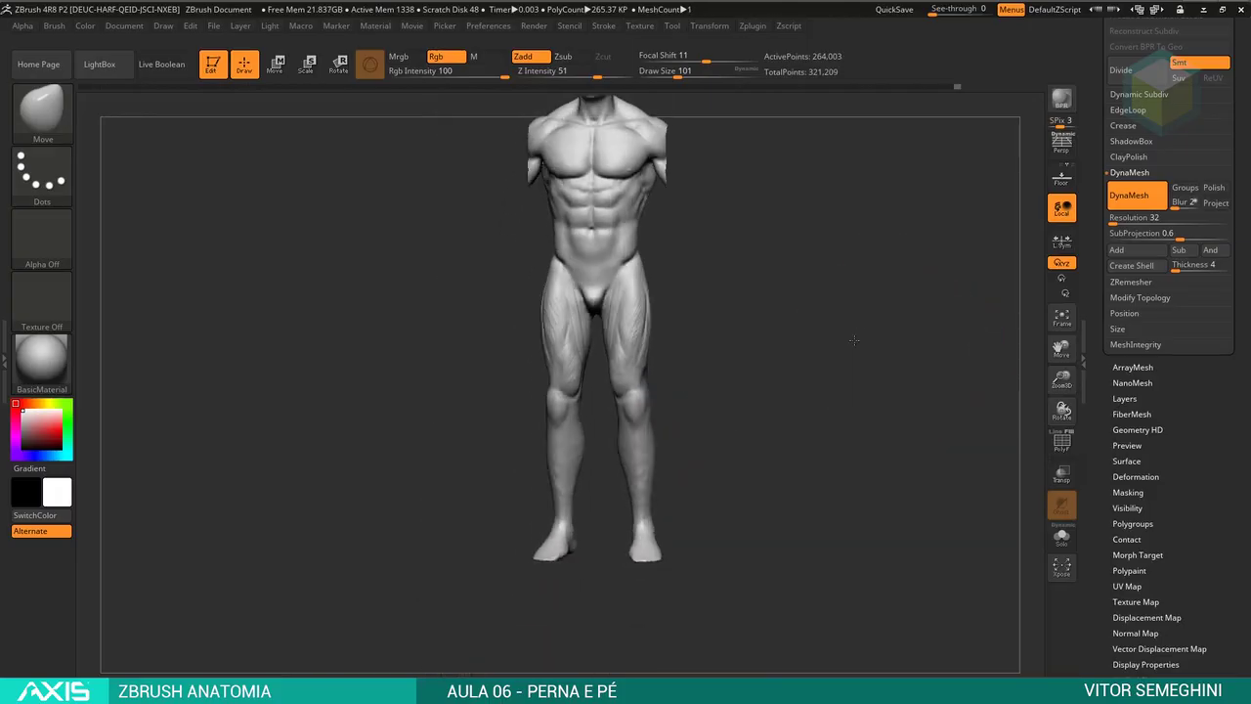
- Lasso-mask the legs so only the feet stay free, then rescale the feet with Transpose Scale
alt+drag(854, 339, 837, 348)
mouse_move(735, 497)
ctrl+shift+mouse_down()
mouse_move(625, 484)
mouse_move(684, 479)
mouse_move(658, 474)
ctrl+shift+mouse_up()
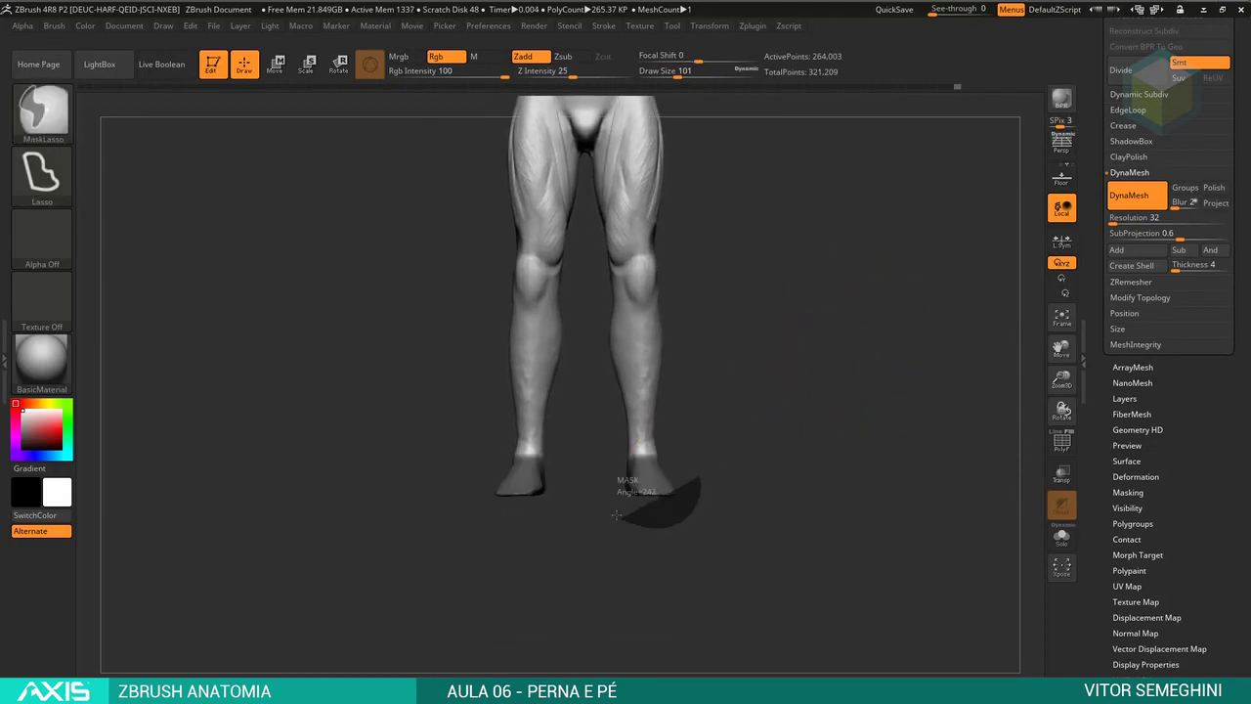
key(ctrl)
ctrl+click(670, 457)
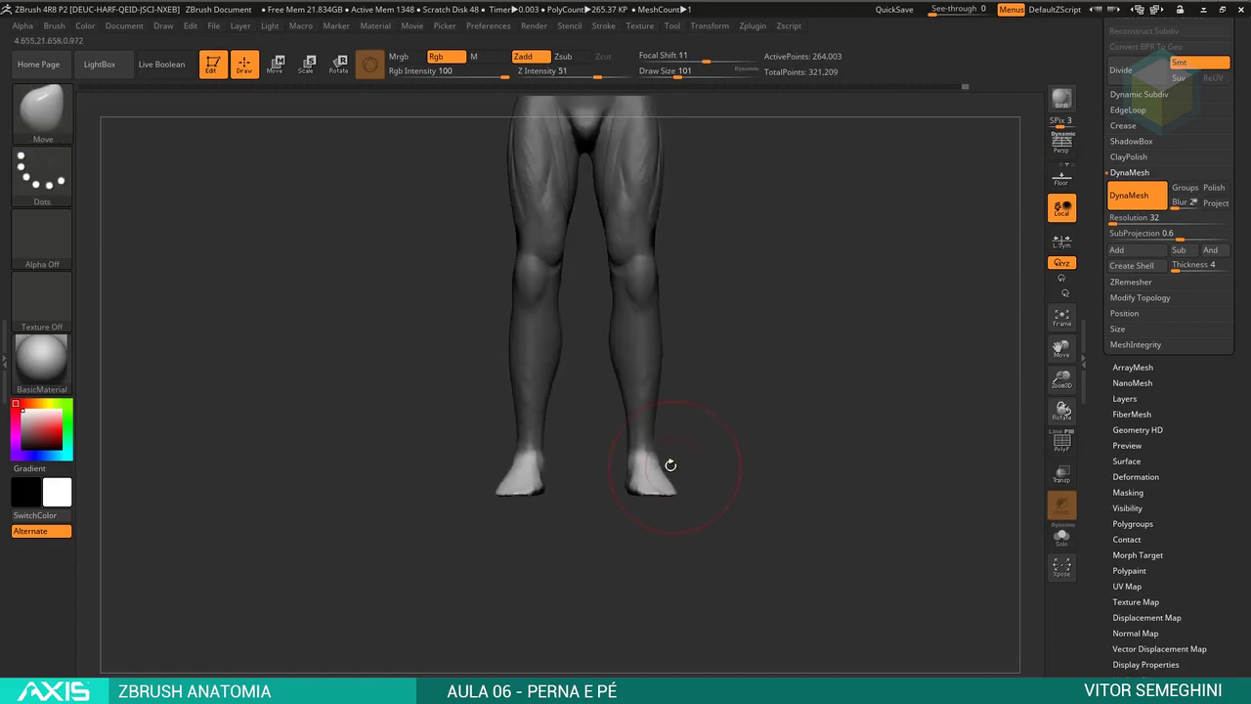
ctrl+click(679, 454)
ctrl+click(682, 457)
key(e)
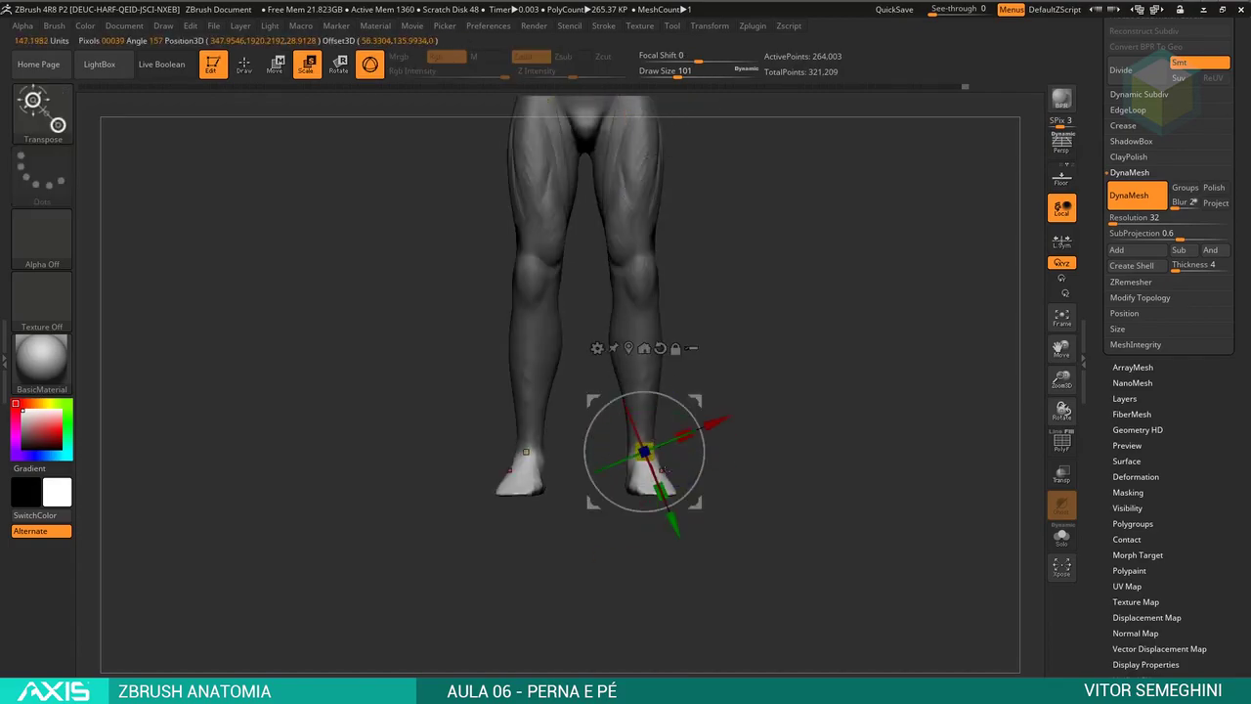
mouse_move(684, 451)
mouse_down()
mouse_move(650, 451)
mouse_move(684, 459)
mouse_up()
- Return to sculpting mode and zoom the view in and back out on the figure
key(q)
scroll(725, 430, up, 3)
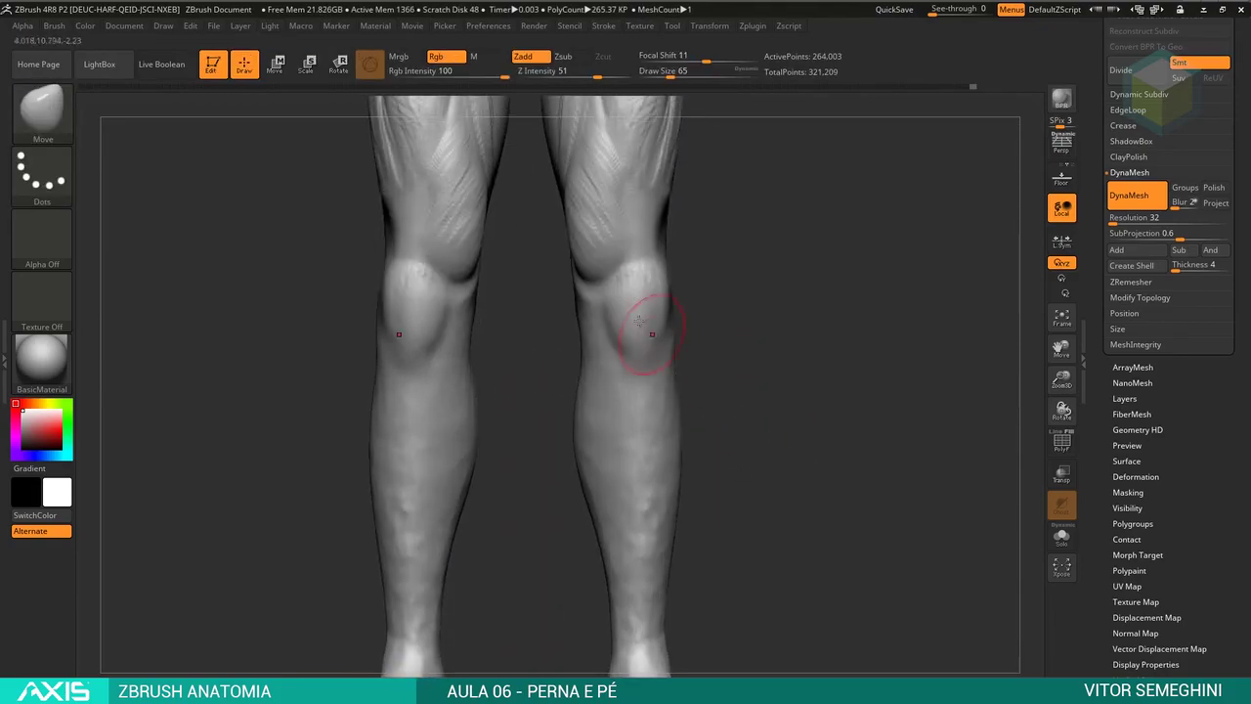
scroll(723, 450, up, 2)
scroll(723, 450, up, 1)
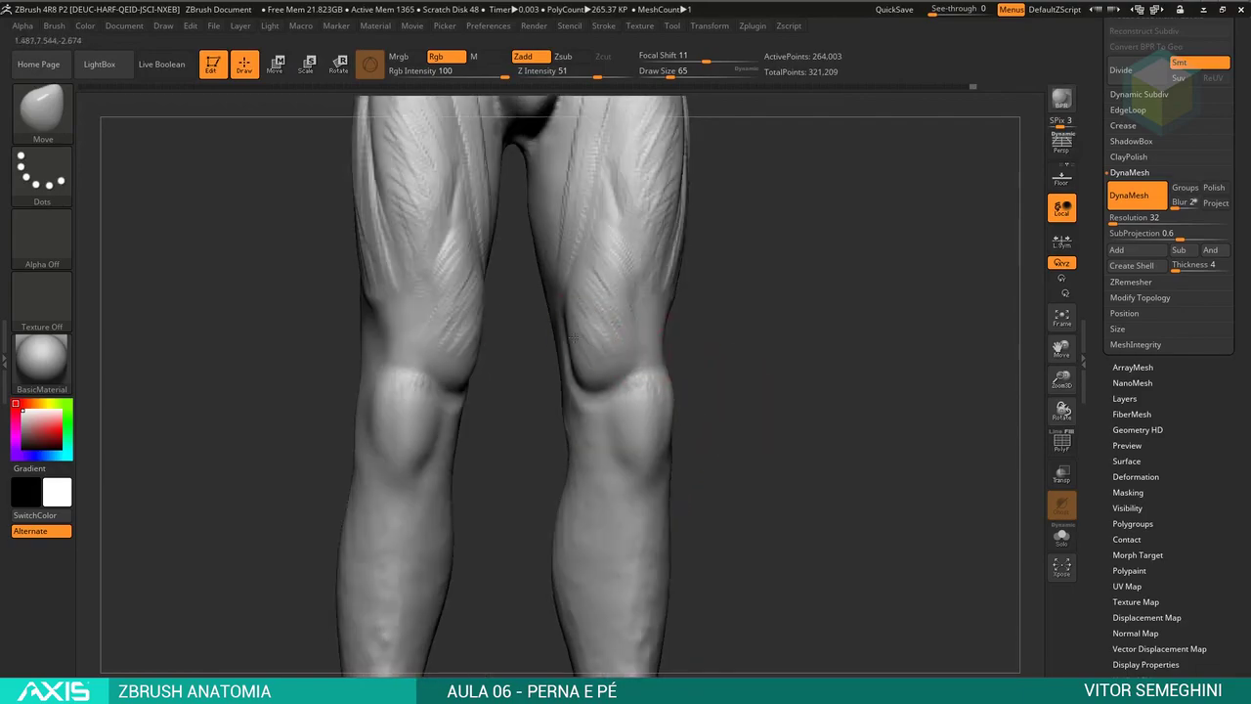
scroll(697, 357, up, 1)
scroll(698, 357, up, 1)
scroll(572, 374, down, 2)
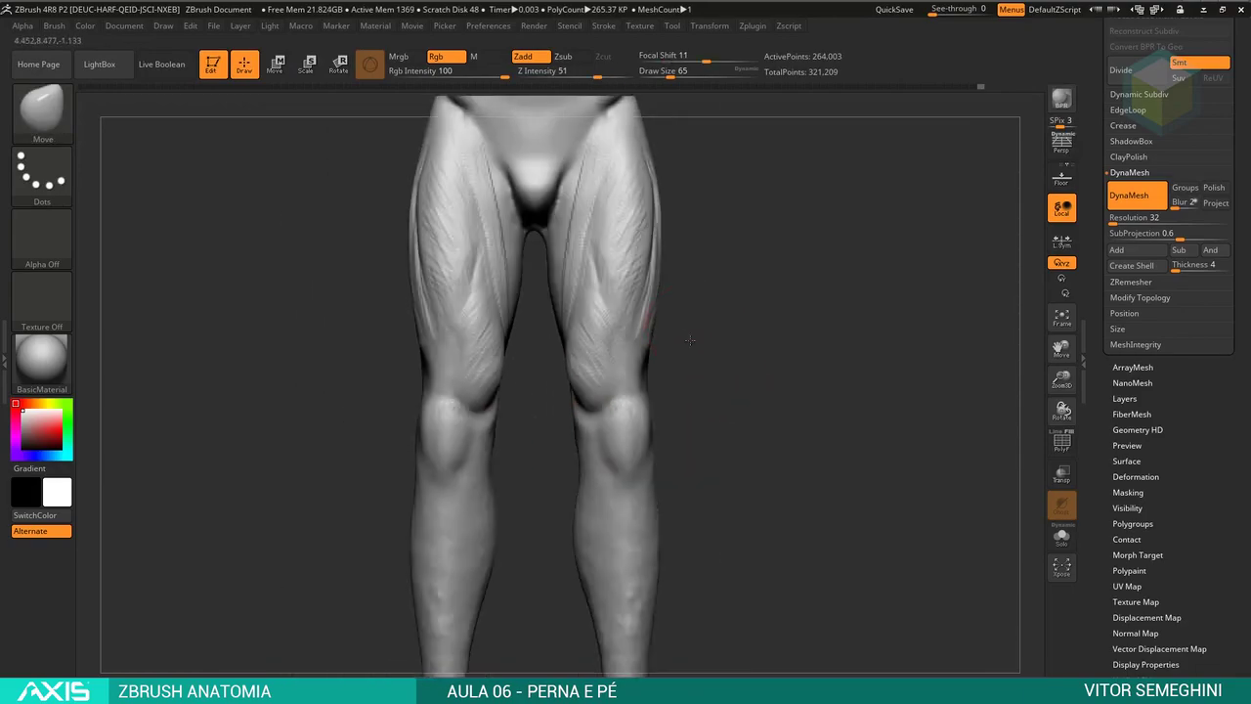
scroll(684, 362, down, 3)
scroll(694, 379, down, 1)
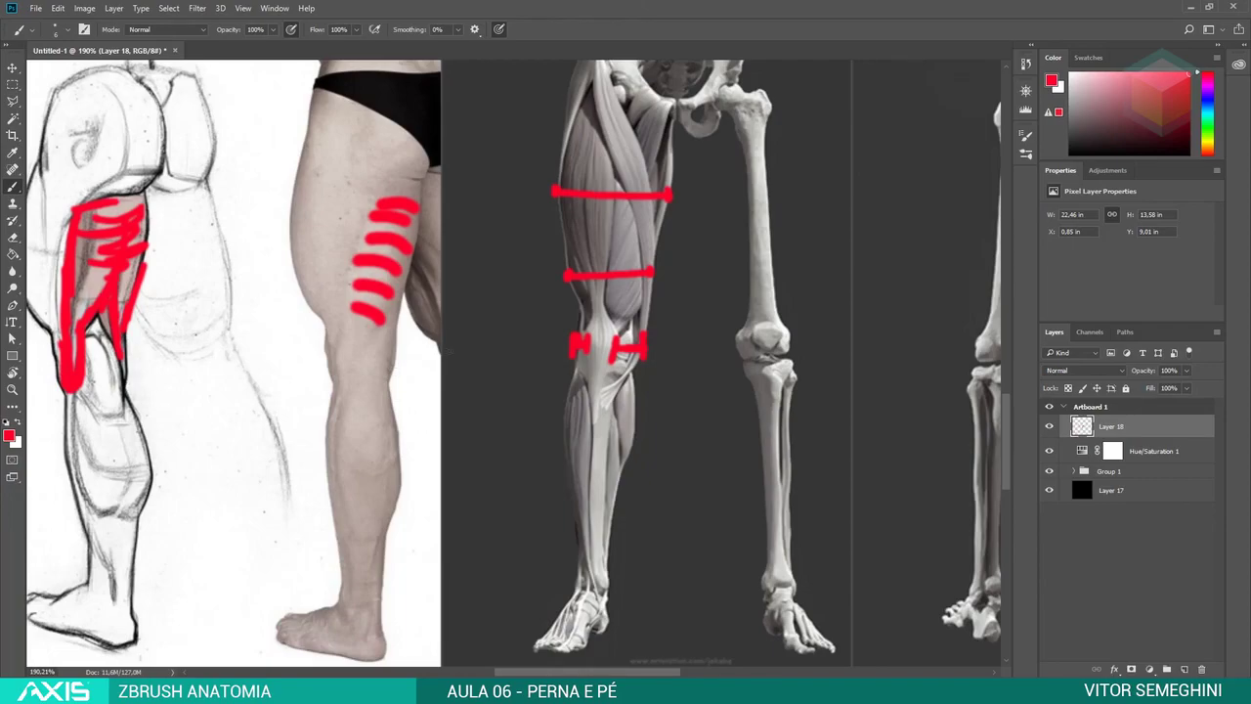
- Pan across the reference board and zoom in on the painted TBCHOI leg studies
alt+scroll(529, 319, down, 5)
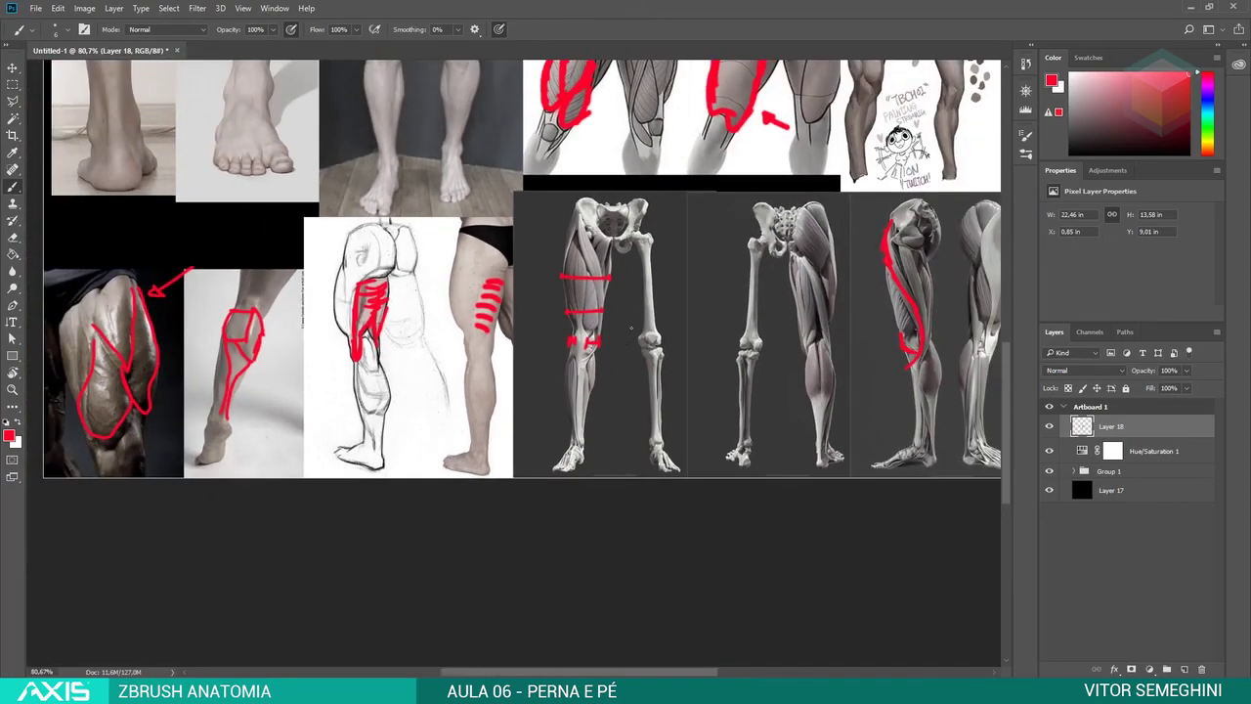
drag(576, 234, 600, 313)
drag(583, 206, 613, 335)
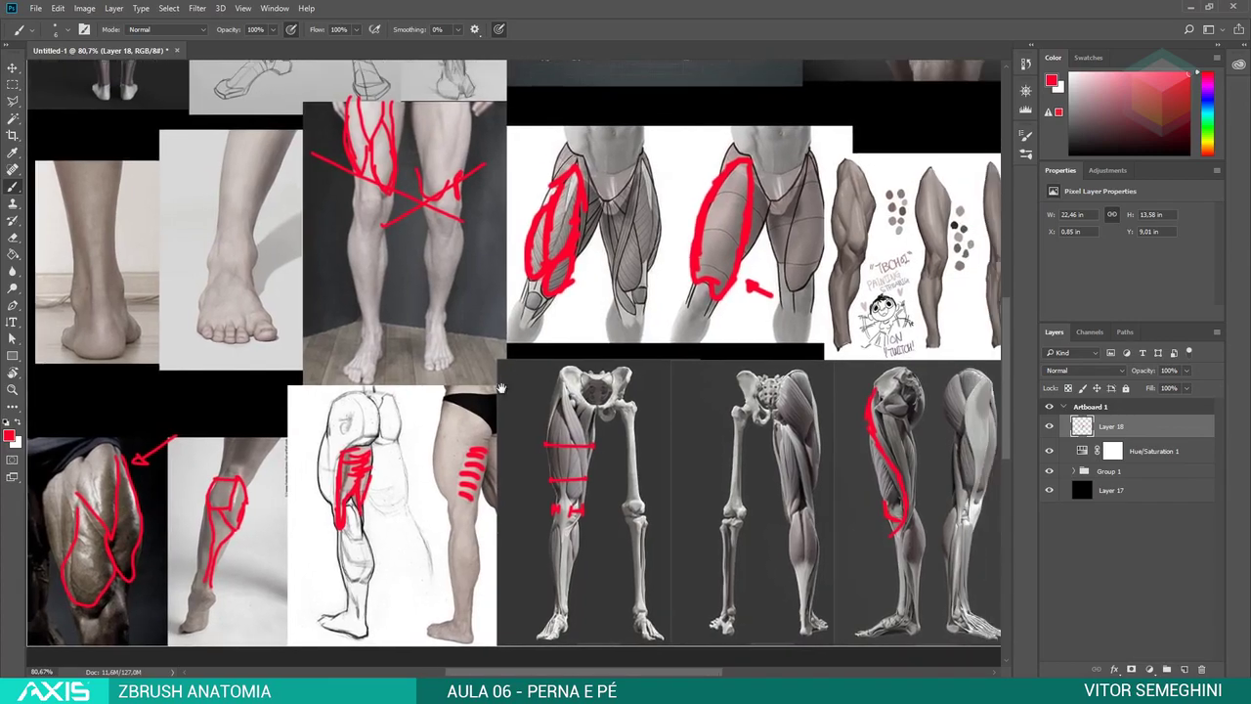
drag(552, 378, 404, 481)
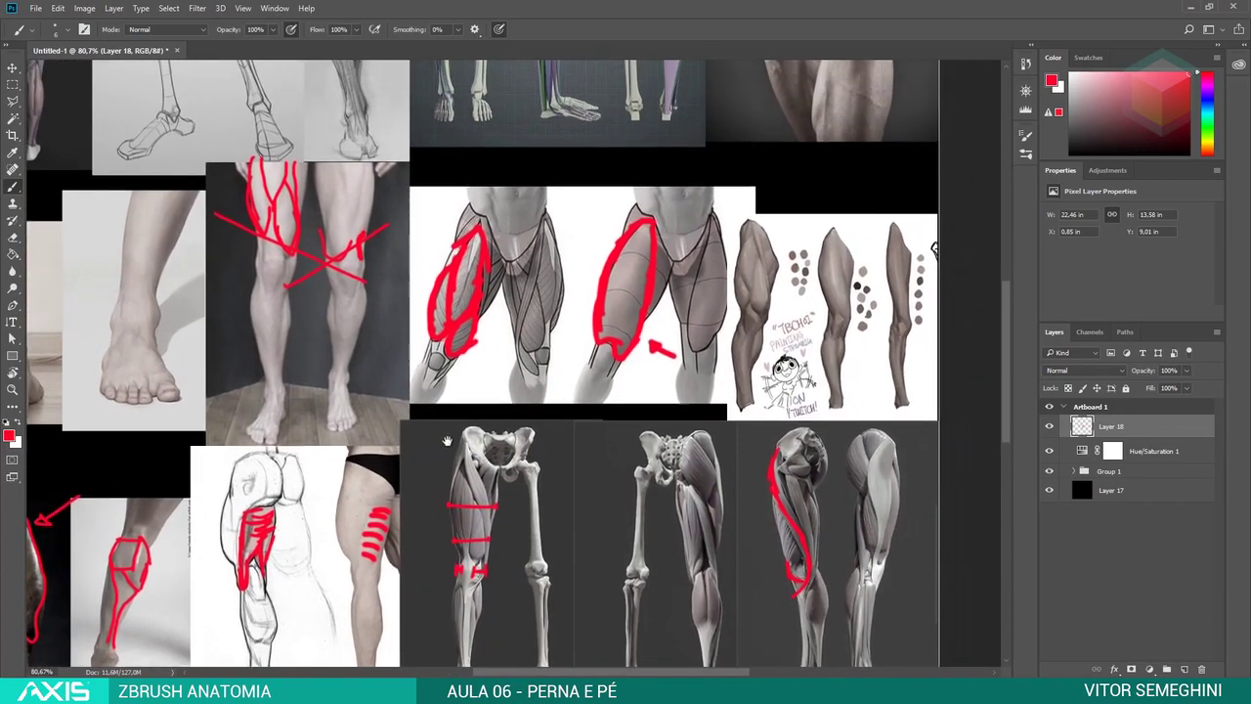
alt+scroll(527, 340, up, 4)
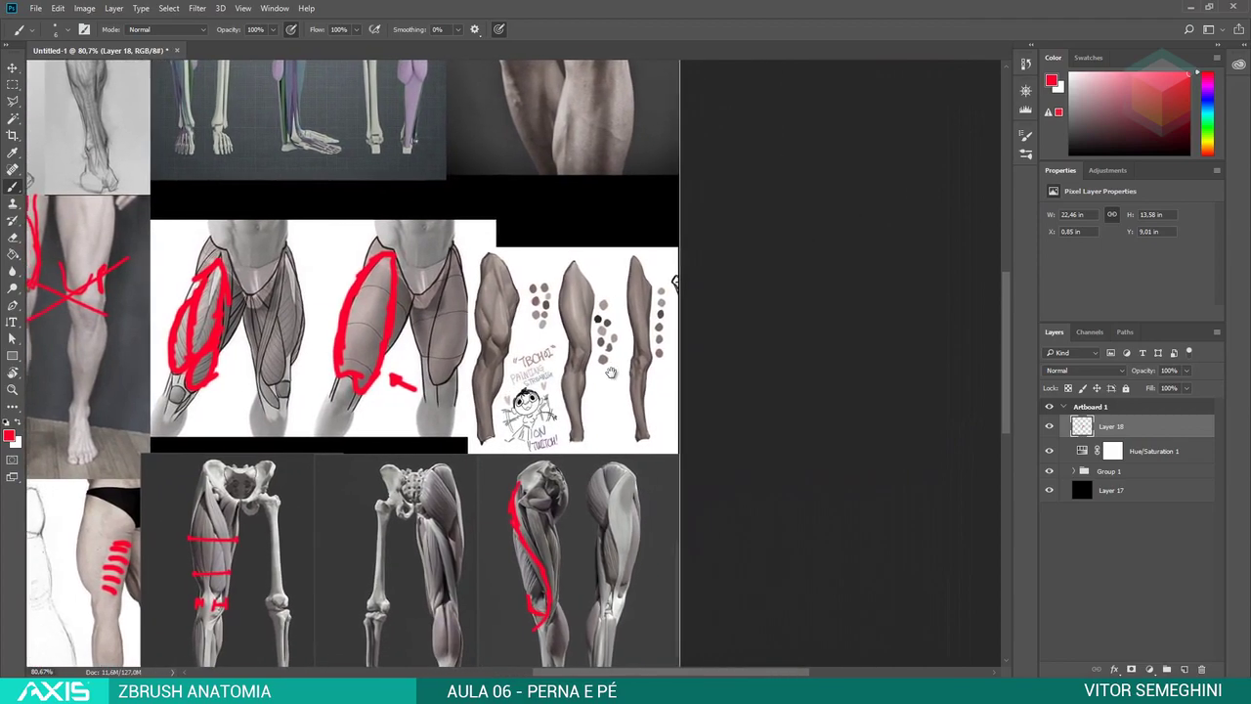
alt+scroll(527, 339, up, 2)
alt+scroll(513, 338, up, 2)
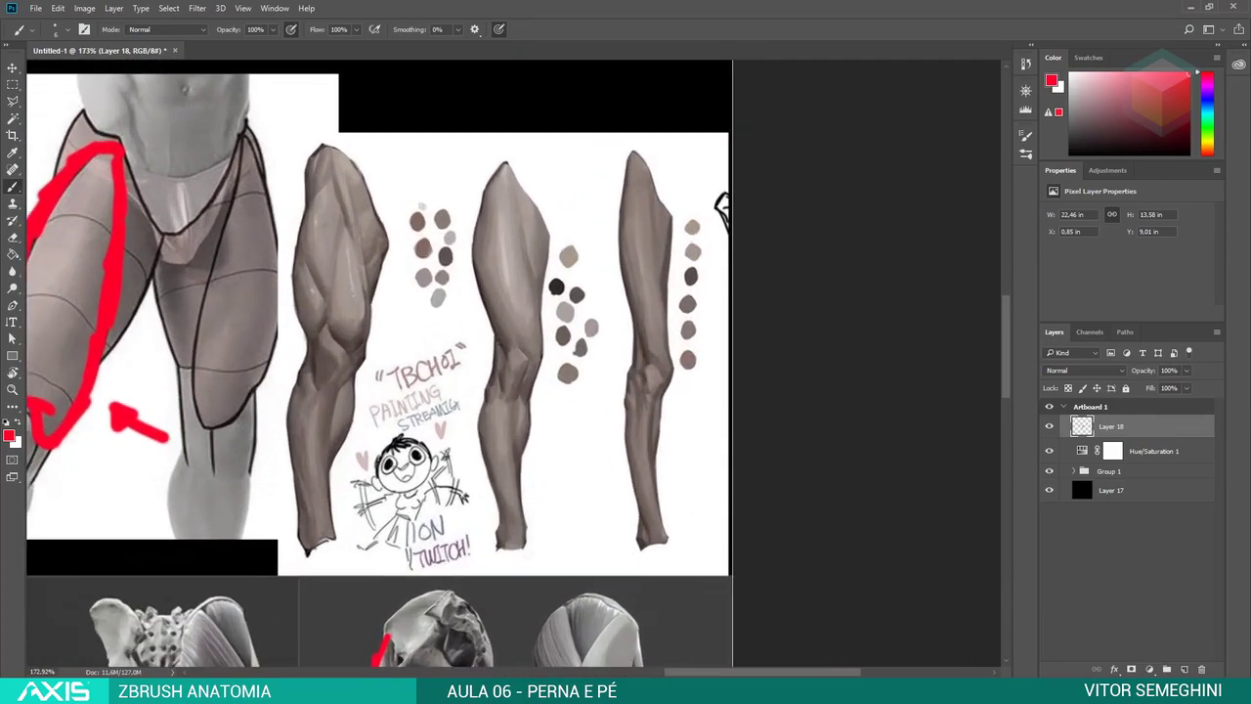
- Draw red arrows toward the three legs and outline the first leg's thigh muscle
drag(406, 121, 387, 162)
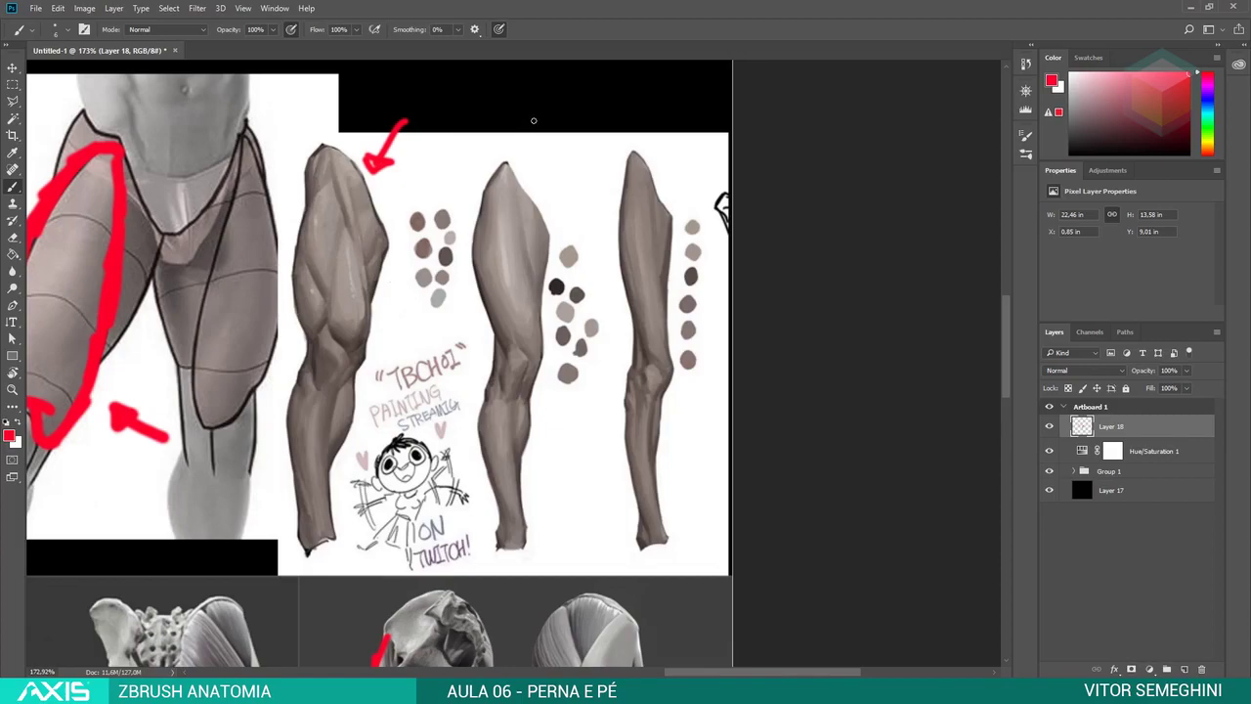
mouse_move(532, 125)
mouse_down()
mouse_move(527, 153)
mouse_move(414, 187)
mouse_up()
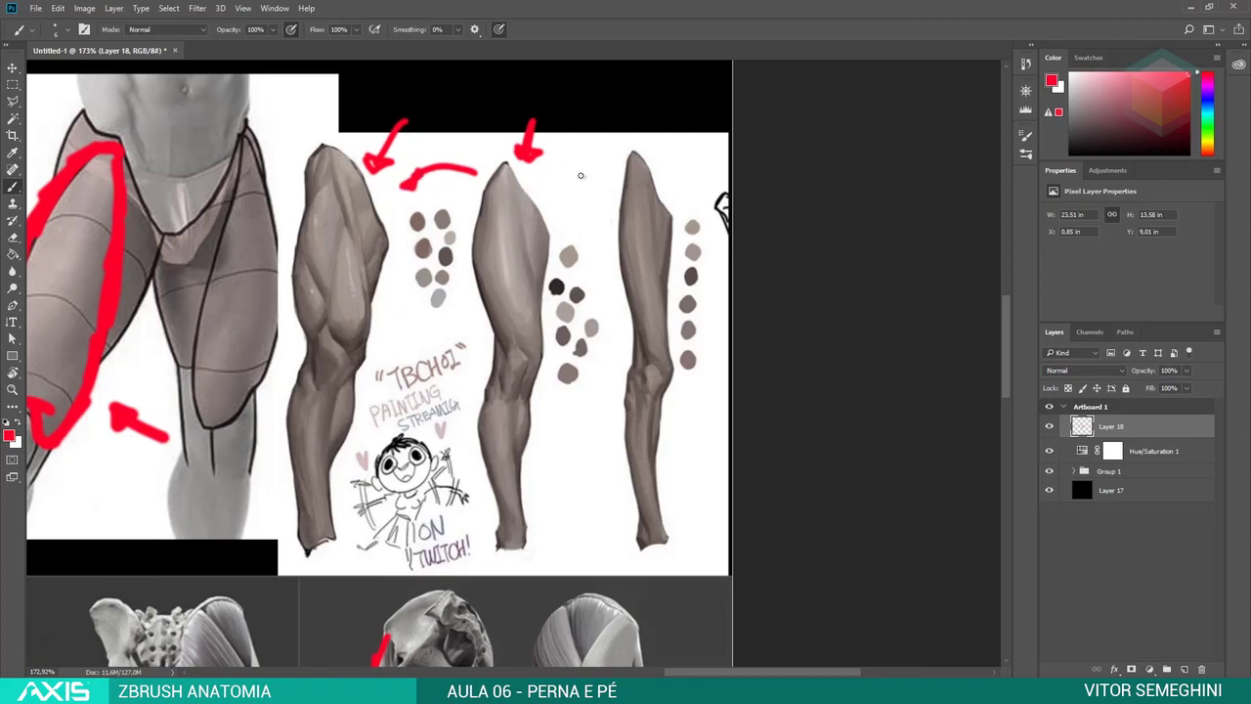
drag(597, 160, 604, 170)
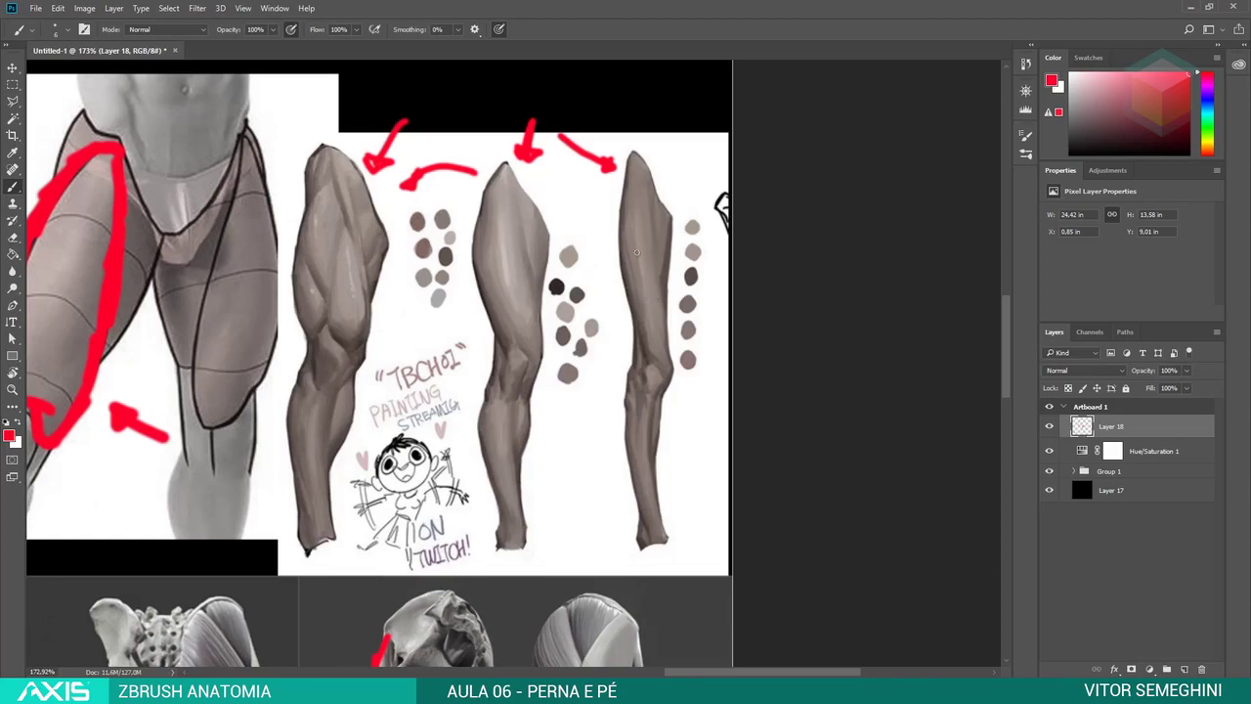
mouse_move(317, 192)
mouse_down()
mouse_move(332, 281)
mouse_move(376, 309)
mouse_up()
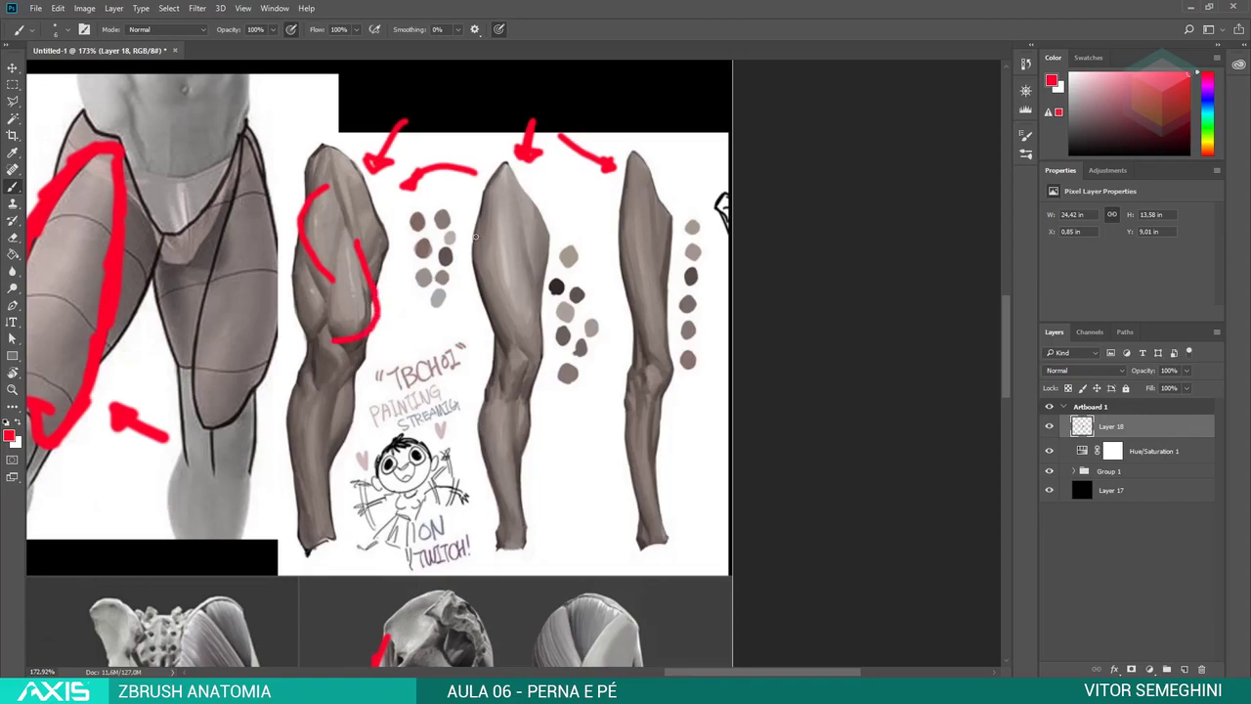
- Trace a red line down the outer edge of the second leg, redoing it after undos
drag(497, 176, 520, 343)
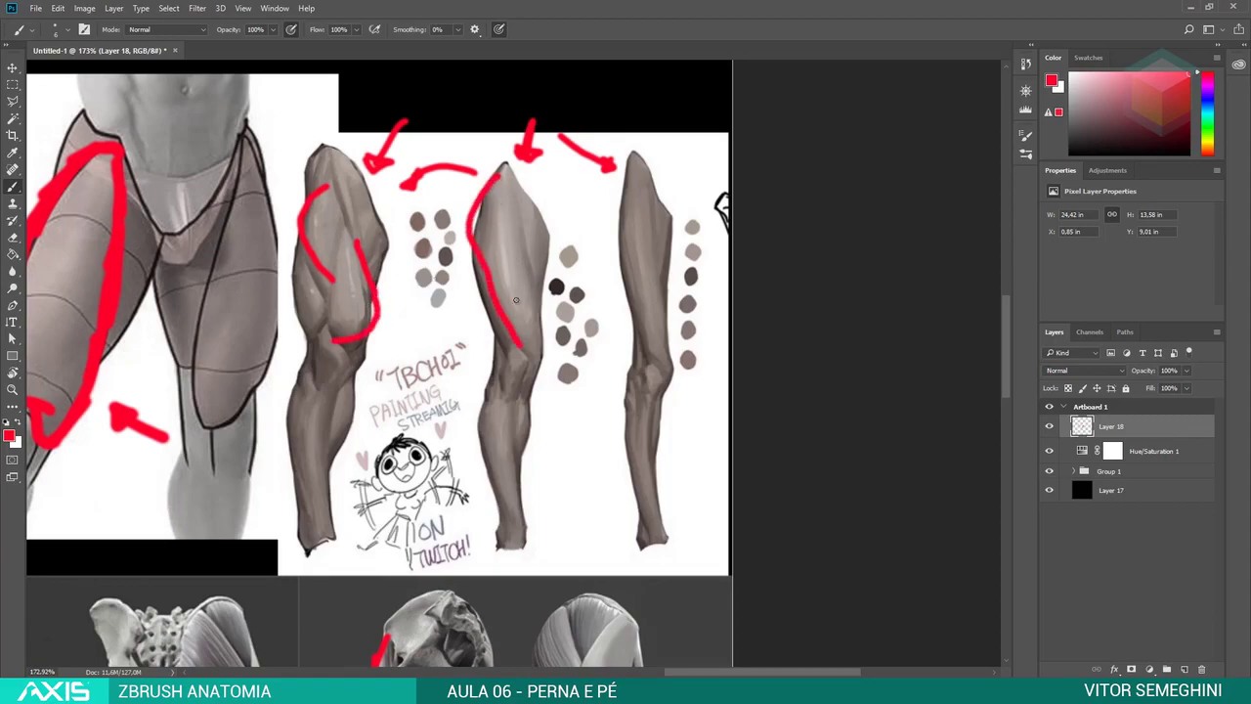
drag(487, 257, 522, 260)
key(ctrl+z)
key(ctrl+z)
key(ctrl+z)
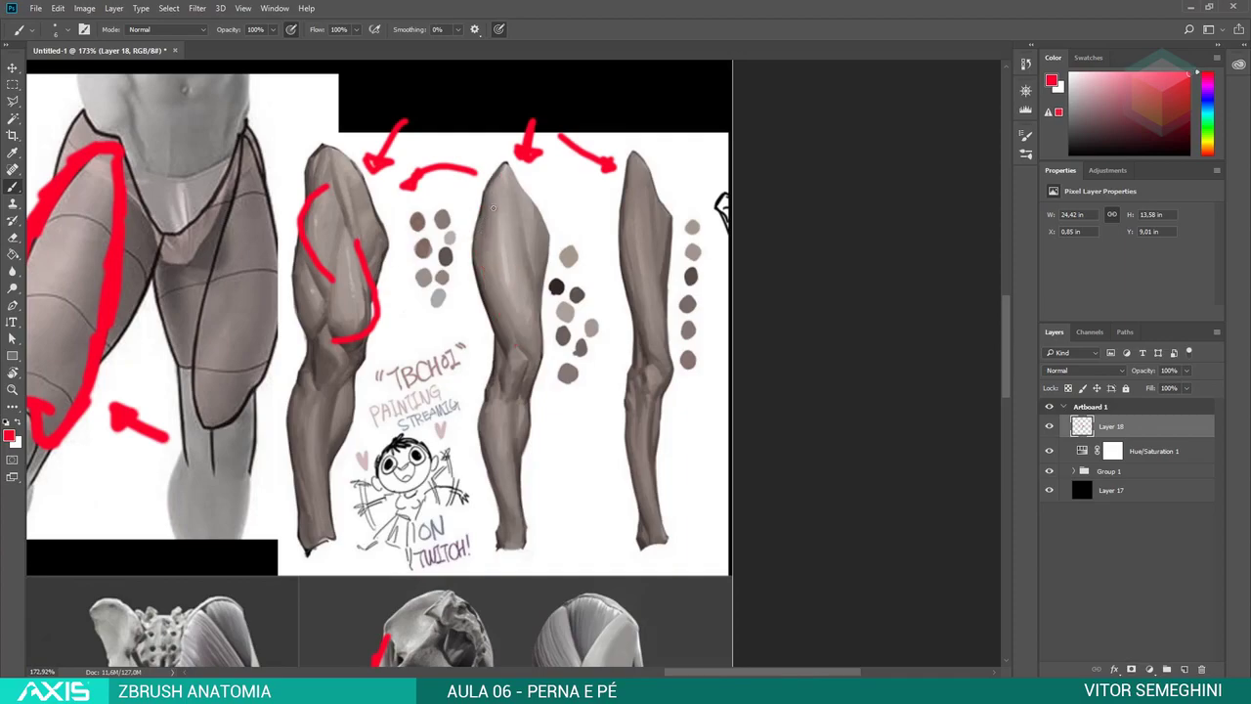
drag(494, 185, 517, 329)
key(ctrl+z)
mouse_move(495, 183)
mouse_down()
mouse_move(505, 338)
mouse_move(407, 315)
mouse_move(405, 330)
mouse_up()
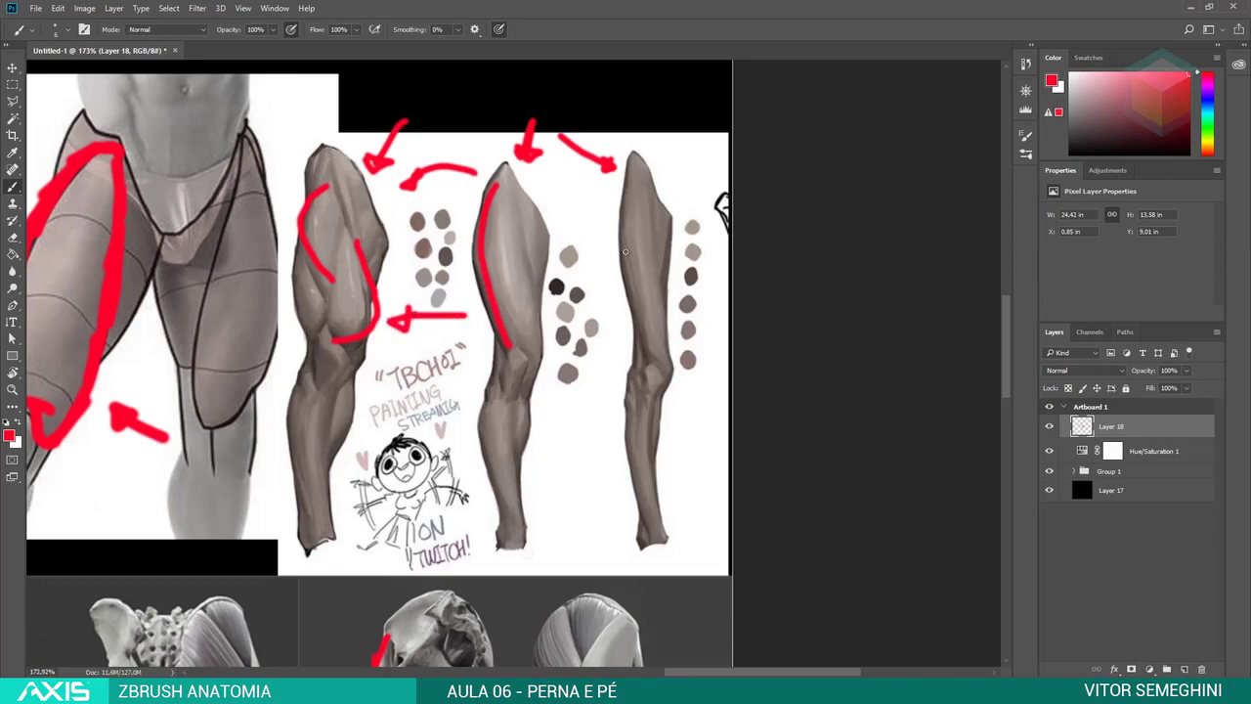
- Draw a slightly angled red arrow down the third leg, retrying the stroke several times
drag(630, 172, 658, 374)
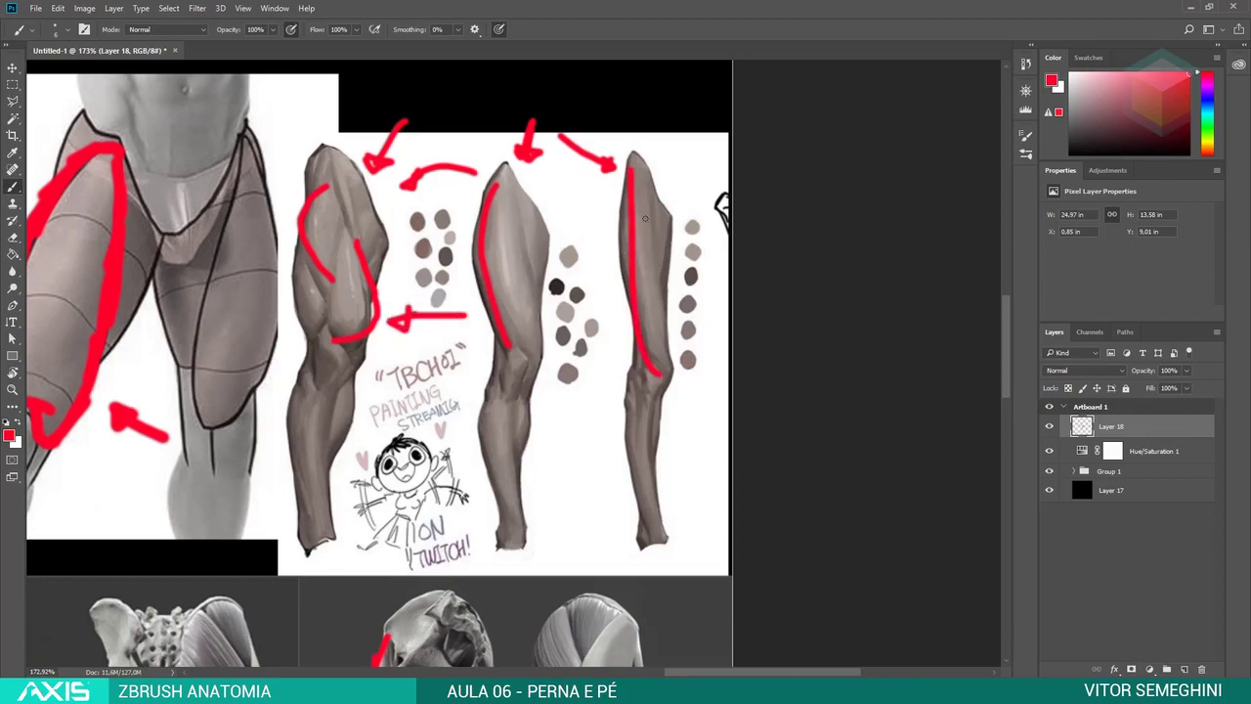
key(ctrl+z)
drag(635, 151, 657, 280)
key(ctrl+z)
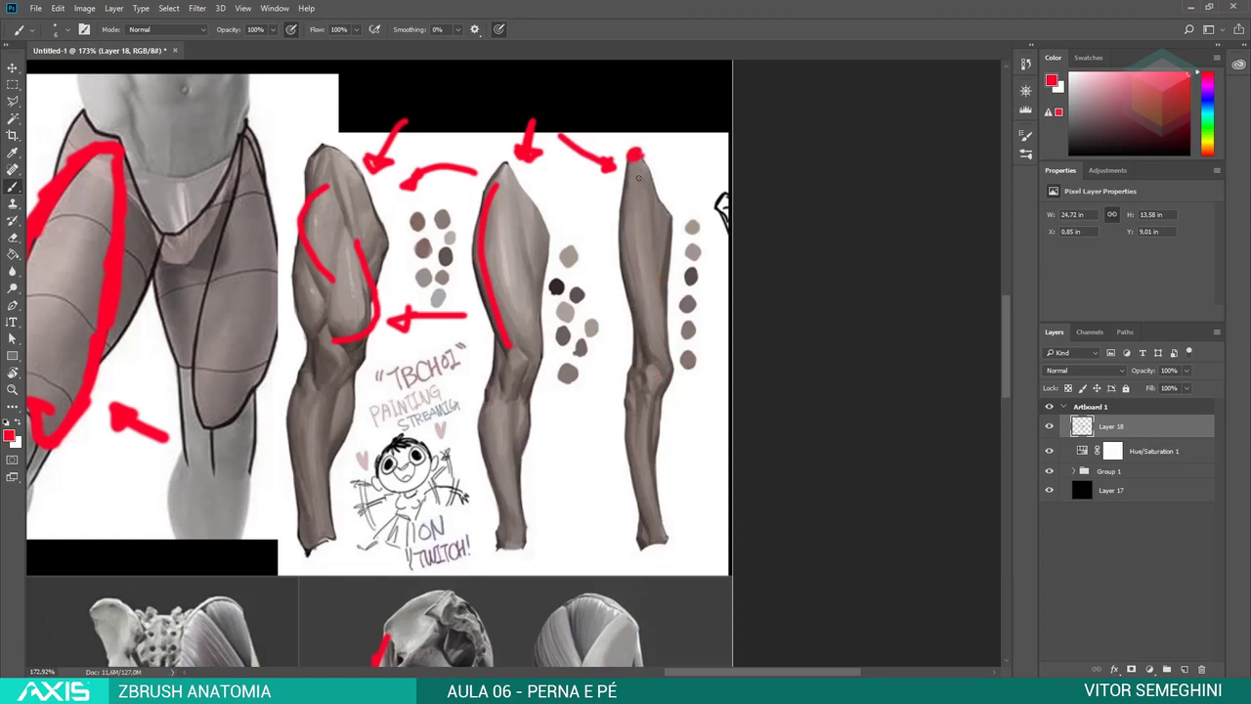
drag(633, 156, 666, 338)
key(ctrl+z)
drag(633, 156, 631, 322)
key(ctrl+z)
drag(633, 157, 638, 310)
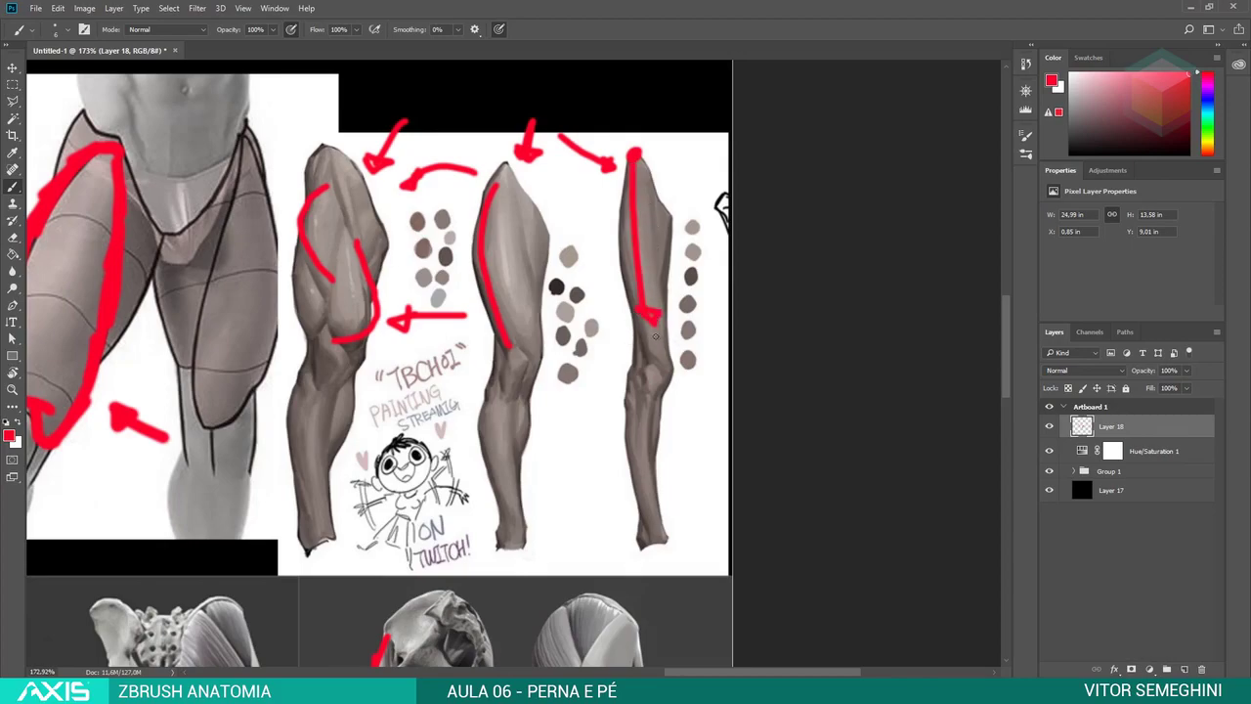
- Zoom out to the whole reference board, then zoom in on the muscular knees photo
alt+scroll(245, 303, down, 1)
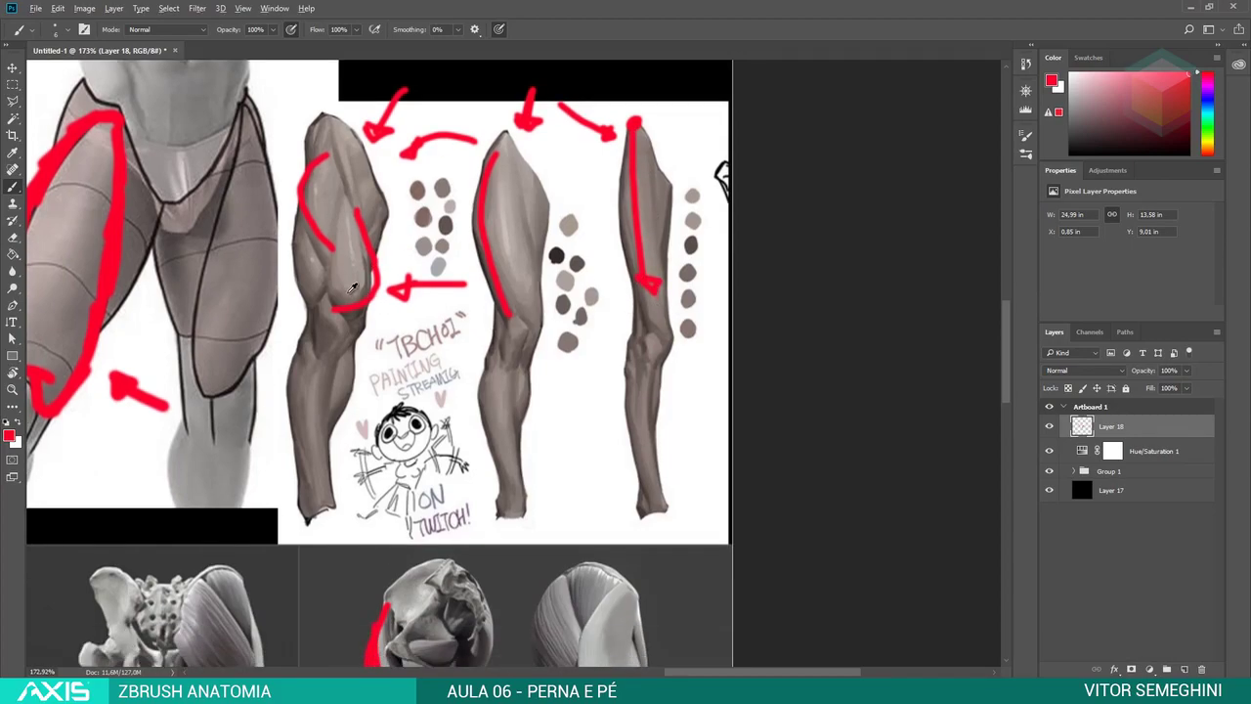
alt+scroll(284, 288, down, 2)
alt+scroll(301, 282, down, 2)
alt+scroll(301, 282, down, 3)
alt+scroll(294, 283, down, 2)
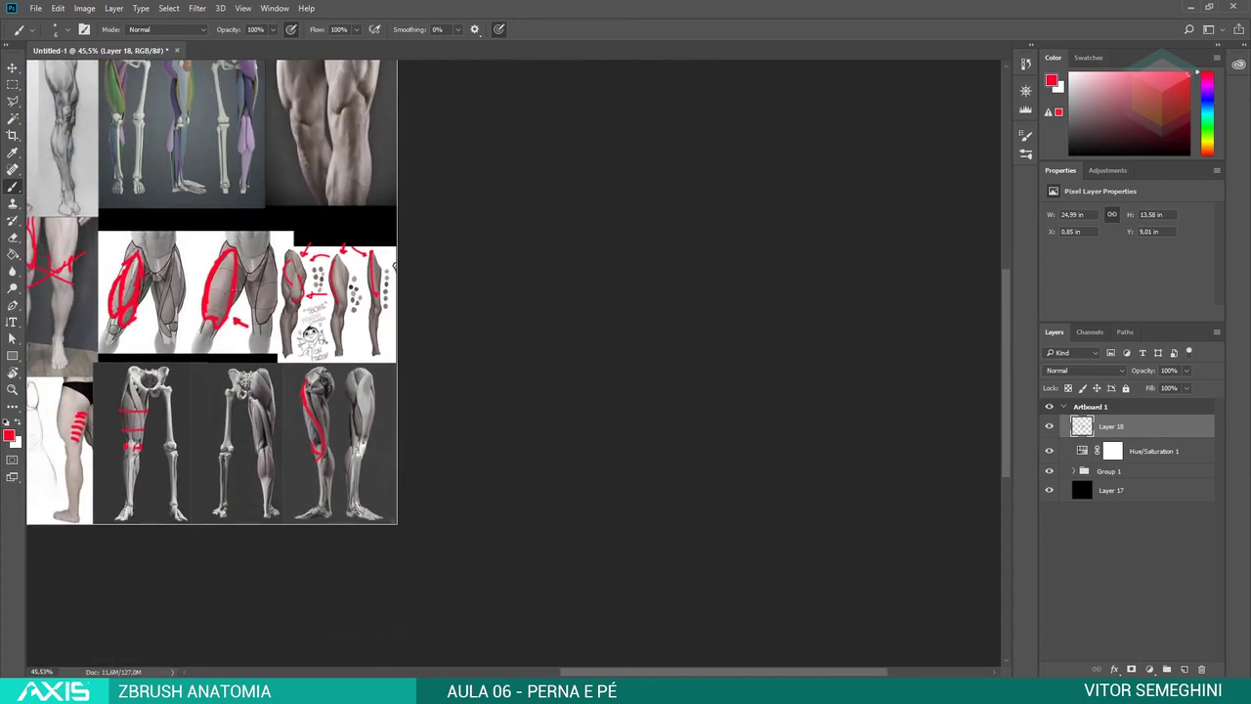
alt+scroll(264, 288, up, 1)
alt+scroll(570, 250, up, 1)
alt+scroll(570, 251, up, 4)
alt+scroll(562, 255, up, 3)
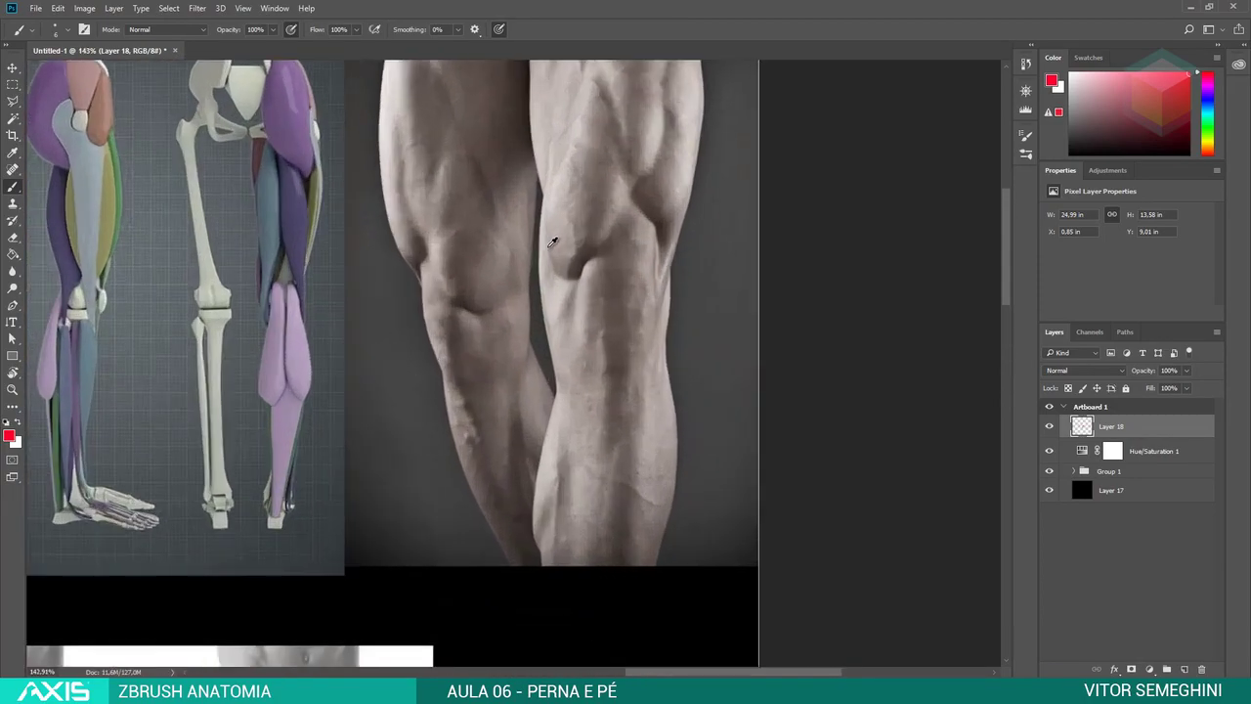
alt+scroll(626, 249, up, 1)
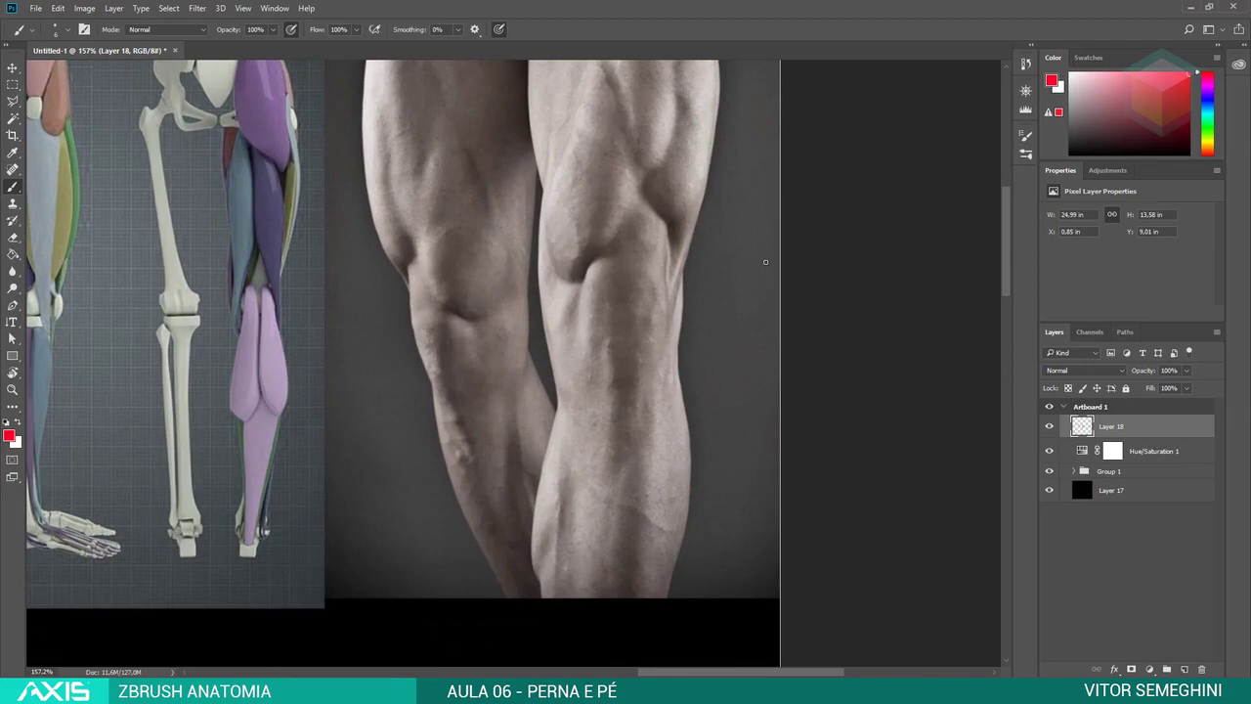
- Back in ZBrush, zoom onto the knees and thighs and cycle DamStandard and ClayBuildup brushes
key(alt+Tab)
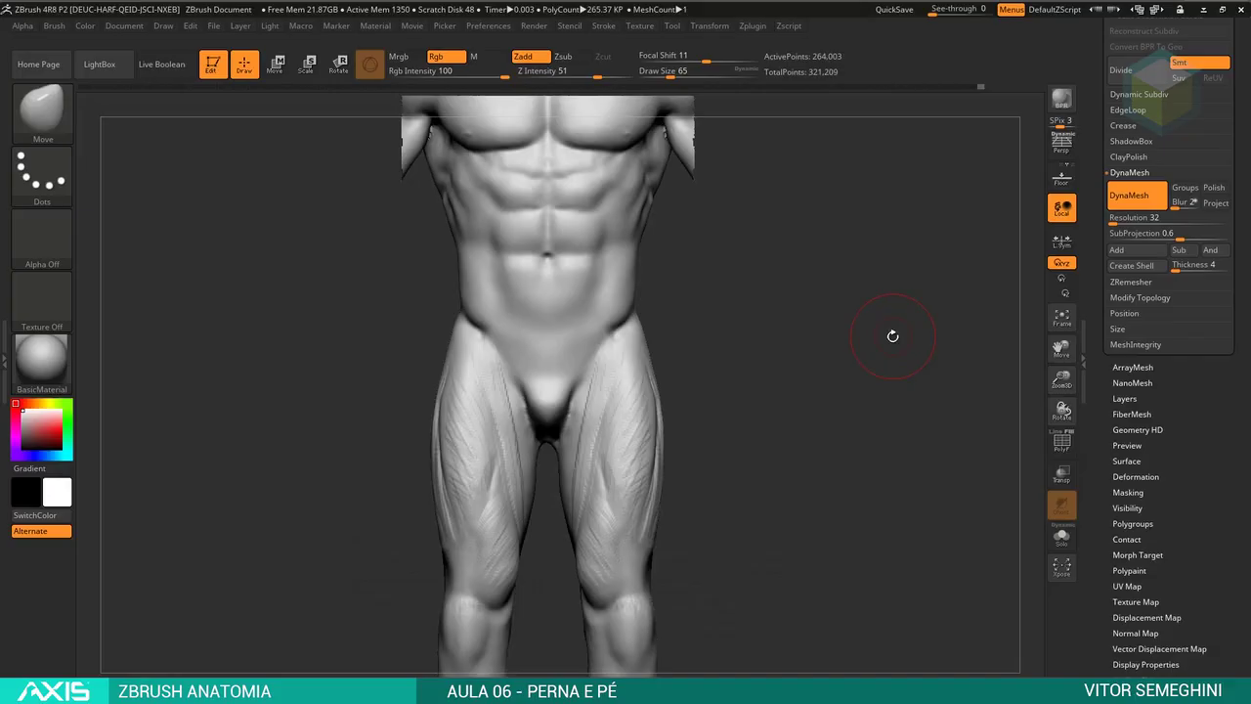
mouse_move(827, 345)
mouse_down()
mouse_move(682, 306)
mouse_move(587, 452)
mouse_up()
key(b)
key(d)
key(s)
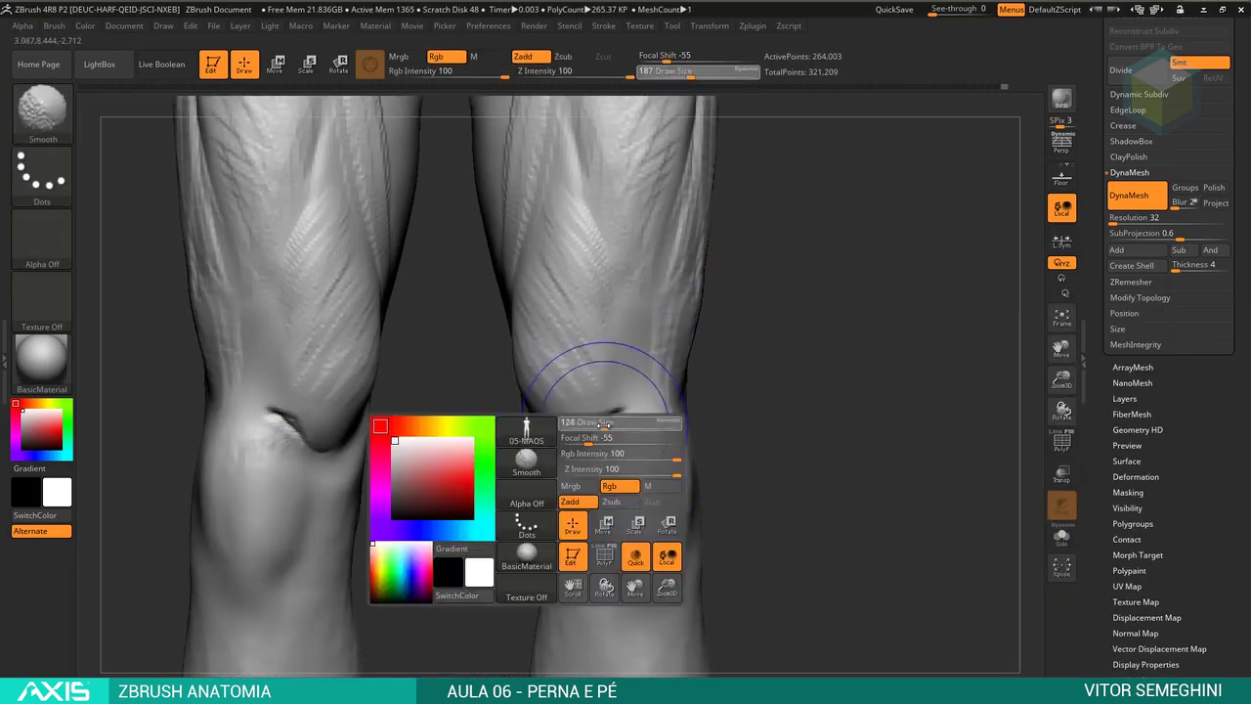
key(b)
key(c)
key(b)
key(f)
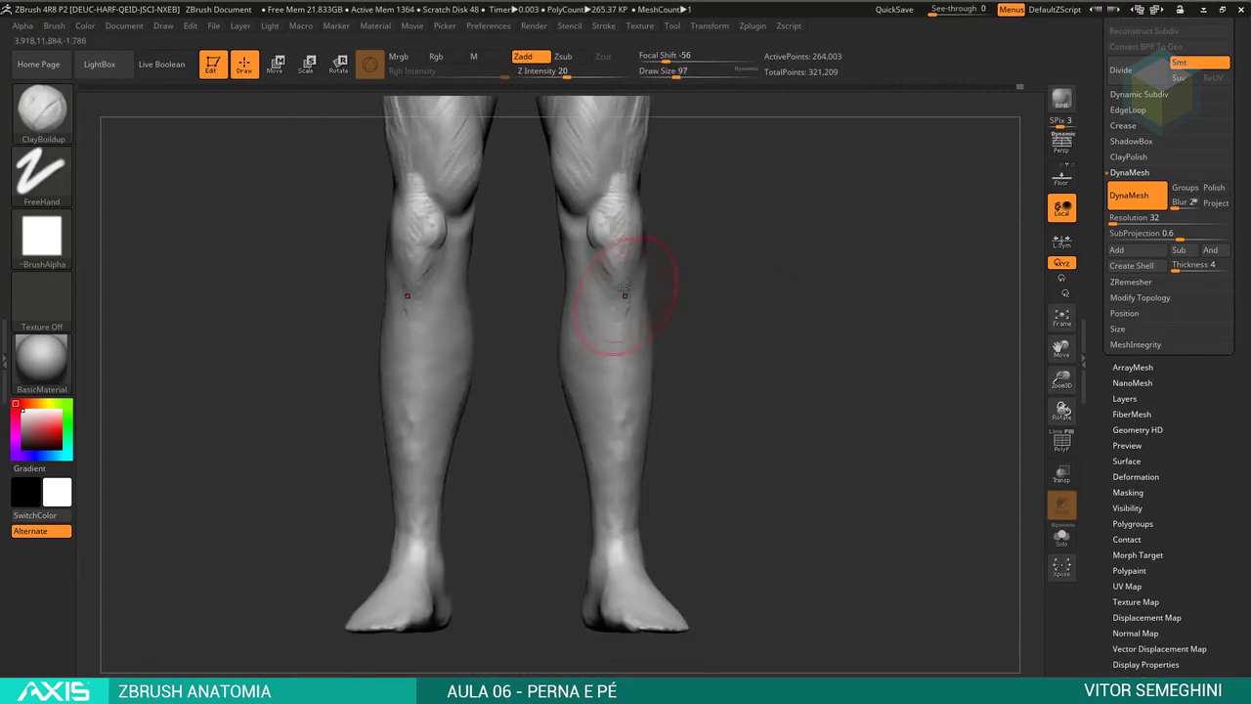
- Rotate the legs through side, three-quarter and front views to inspect the knees
mouse_move(600, 293)
mouse_down()
mouse_move(691, 358)
mouse_move(525, 305)
mouse_up()
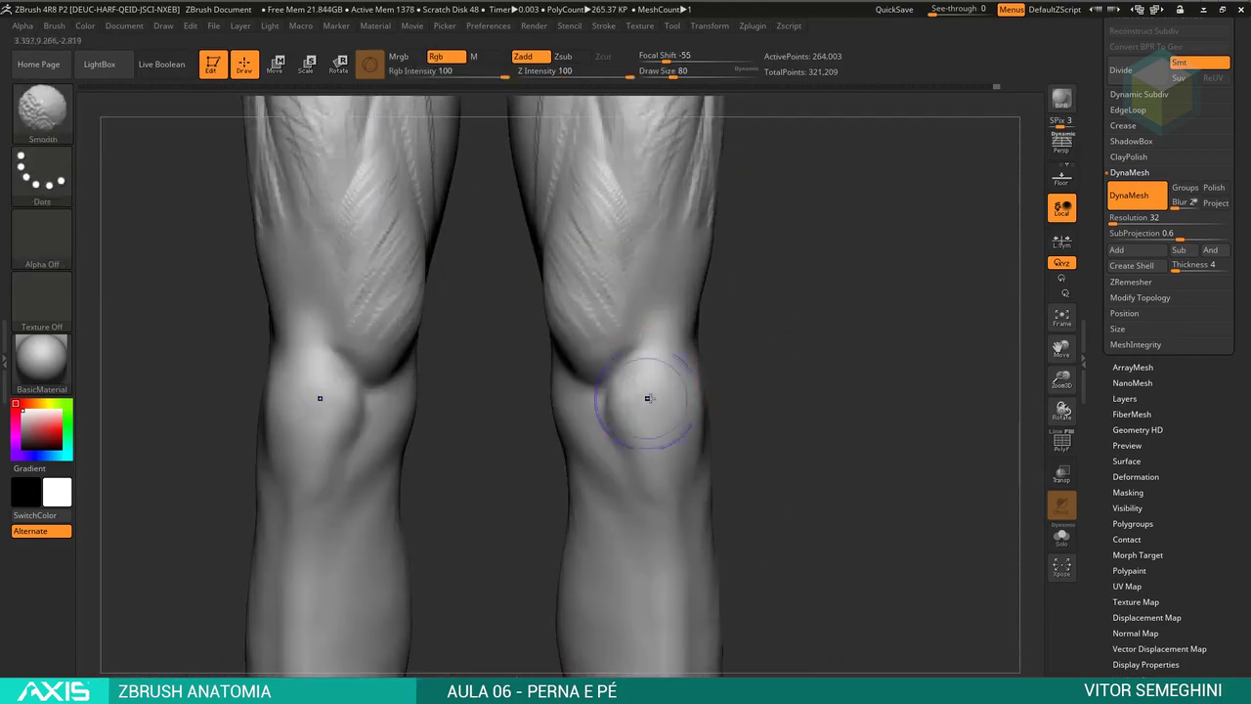
mouse_move(526, 306)
mouse_down()
mouse_move(673, 374)
mouse_move(708, 335)
mouse_move(596, 329)
mouse_up()
key(f)
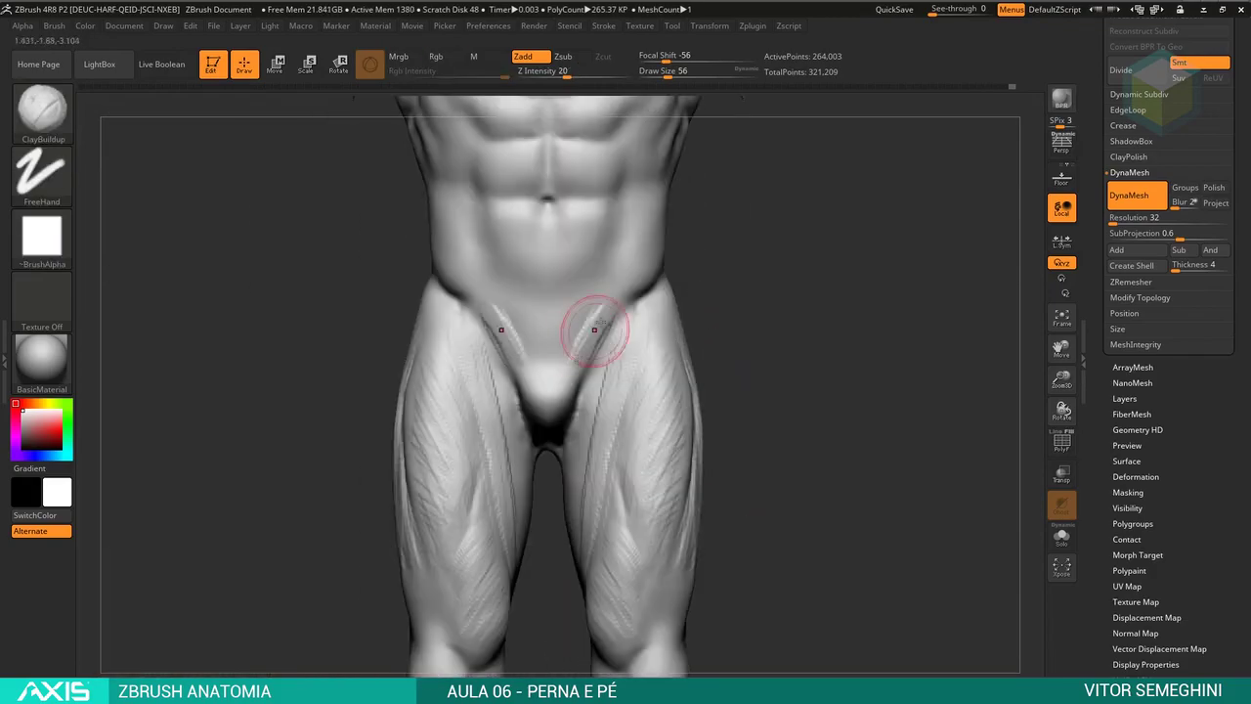
key(f)
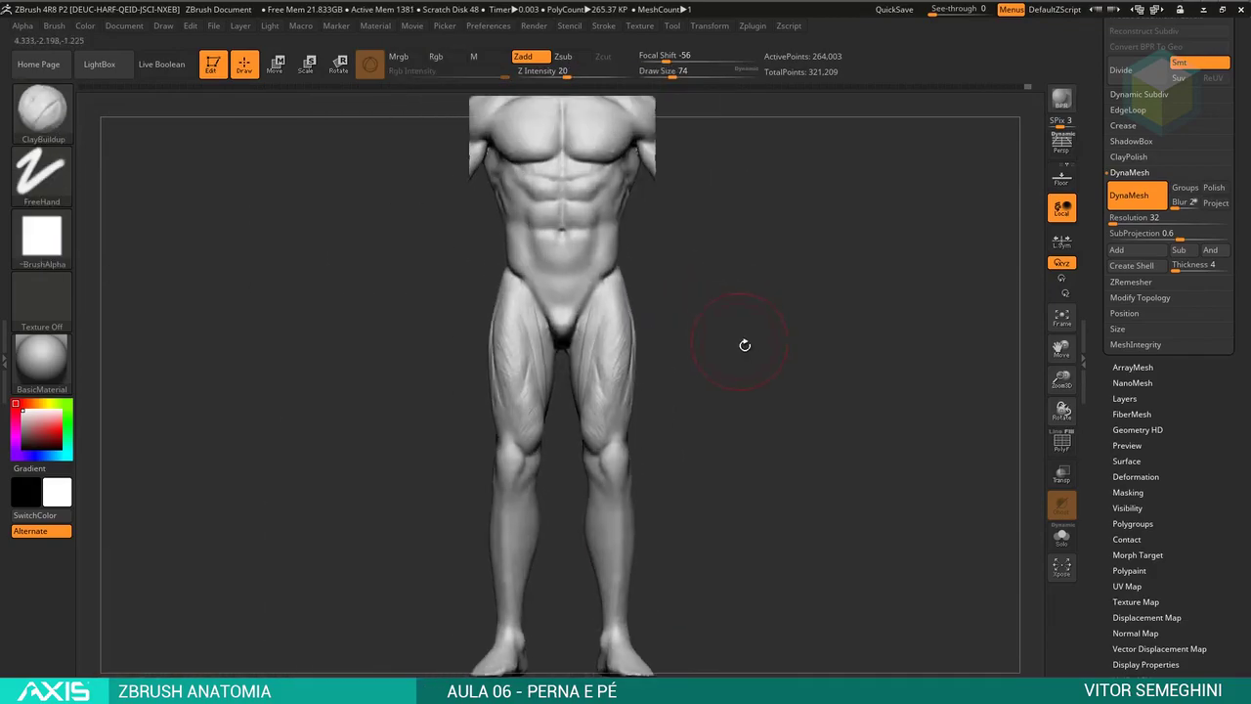
shift+drag(732, 328, 705, 355)
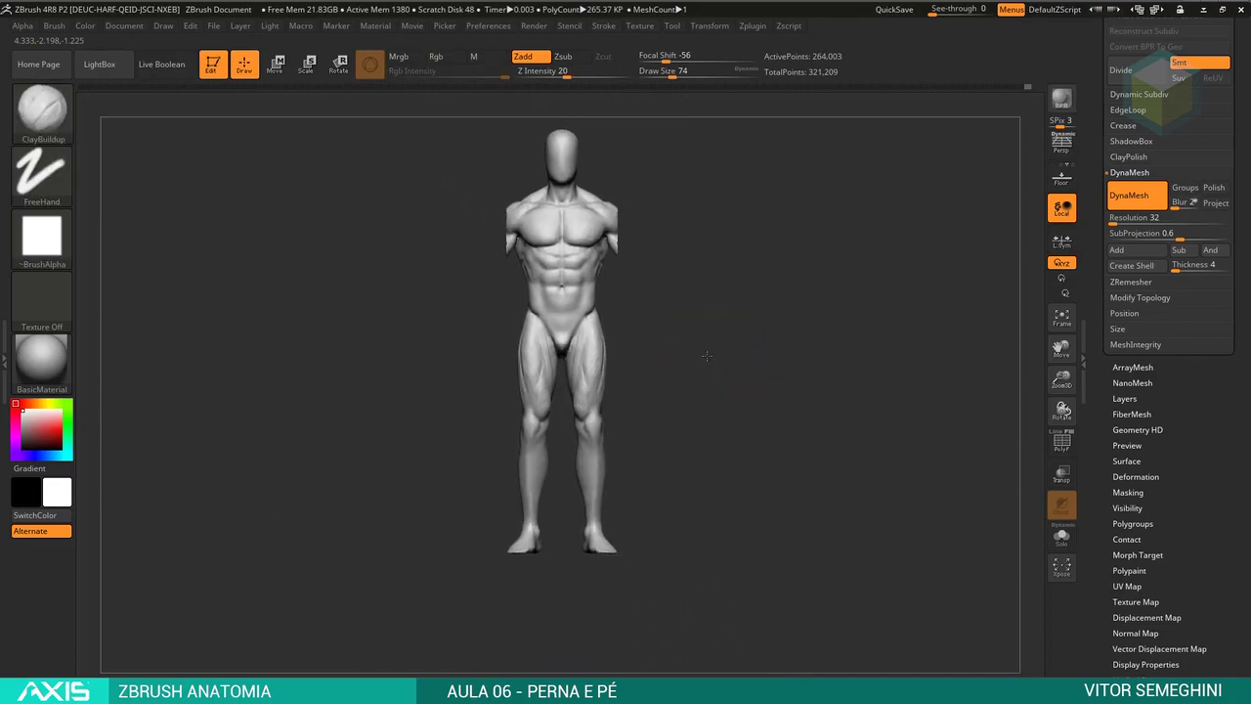
mouse_move(706, 356)
alt+mouse_down()
mouse_move(708, 413)
mouse_move(802, 422)
mouse_move(608, 399)
mouse_move(722, 373)
mouse_move(753, 313)
mouse_move(615, 353)
alt+mouse_up()
- Step back through the undo history to compare earlier leg sculpts, then restore the latest
key(f)
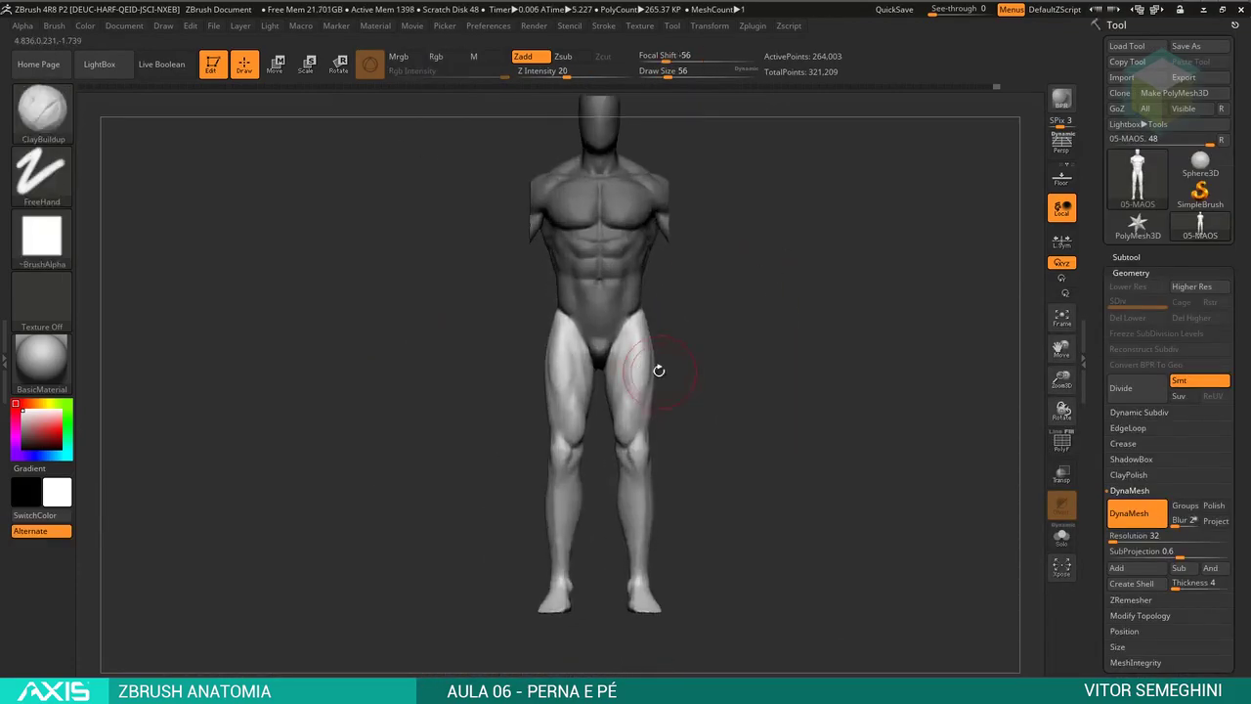
mouse_move(1002, 92)
mouse_down()
mouse_move(792, 341)
mouse_move(742, 524)
mouse_move(748, 501)
mouse_move(634, 613)
mouse_up()
key(w)
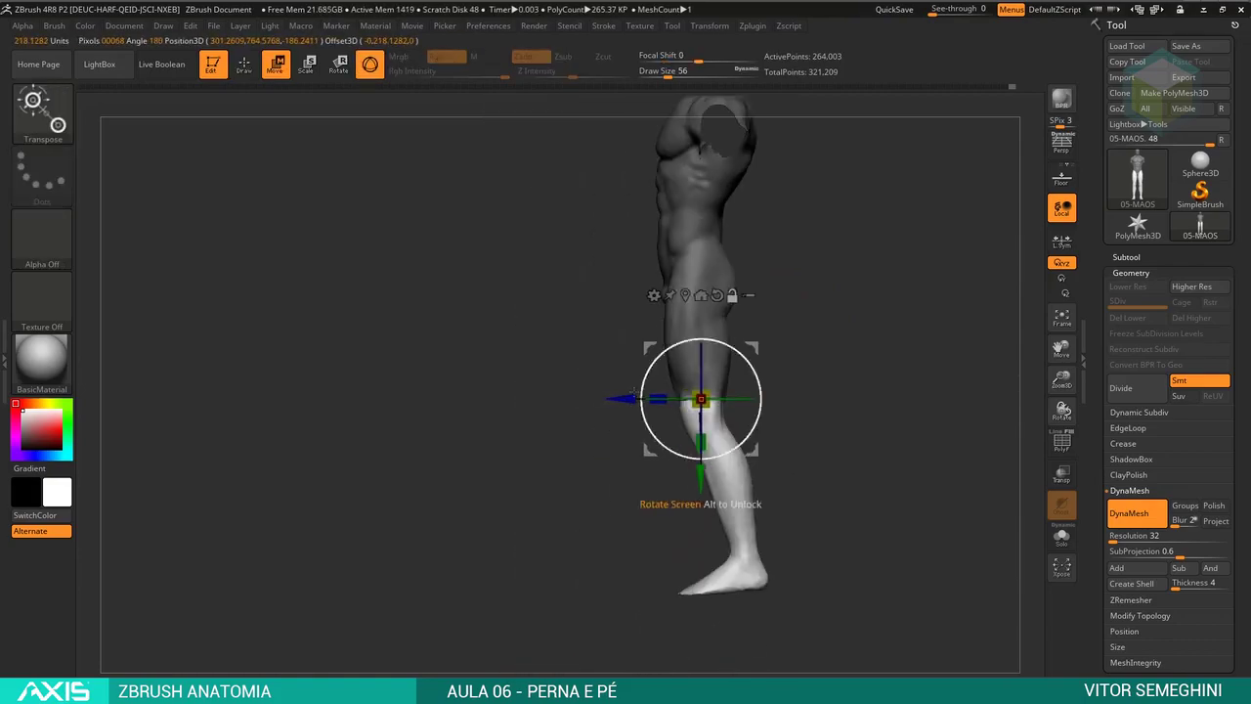
key(q)
key(ctrl+z)
key(ctrl+z)
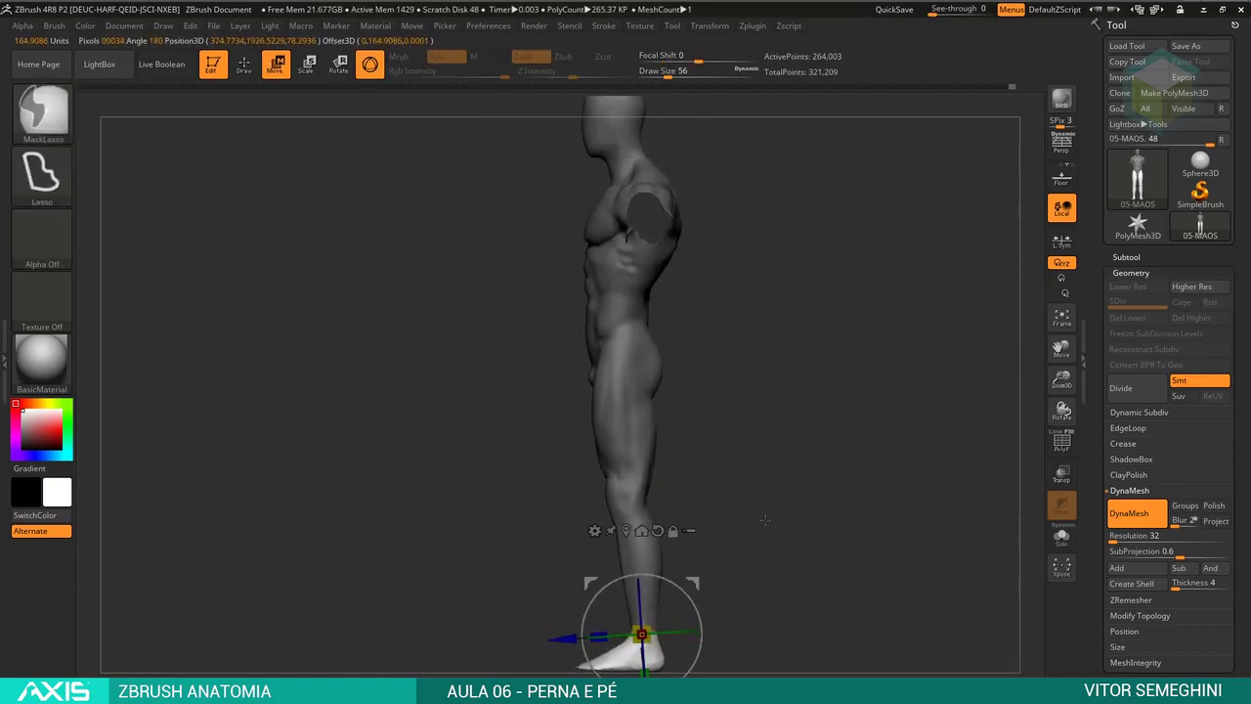
key(ctrl+z)
key(ctrl+z)
mouse_move(738, 487)
mouse_down()
mouse_move(706, 446)
mouse_move(720, 480)
mouse_move(712, 439)
mouse_move(759, 374)
mouse_up()
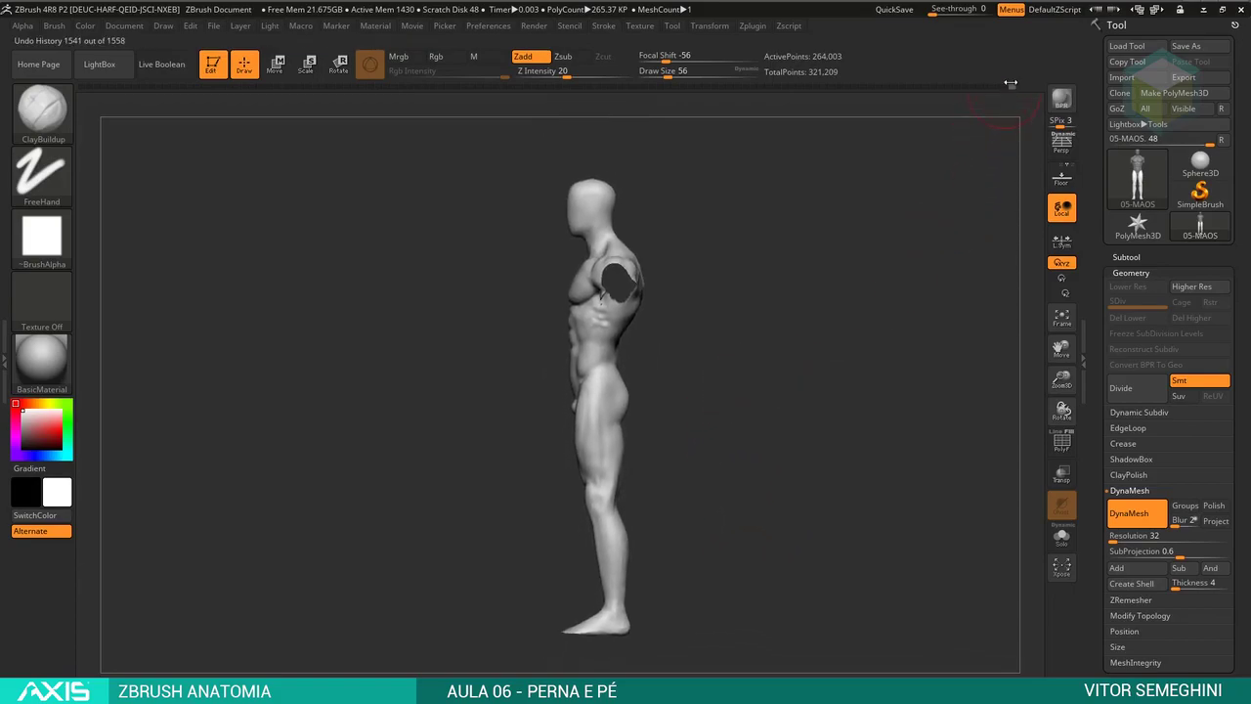
drag(1010, 87, 1001, 87)
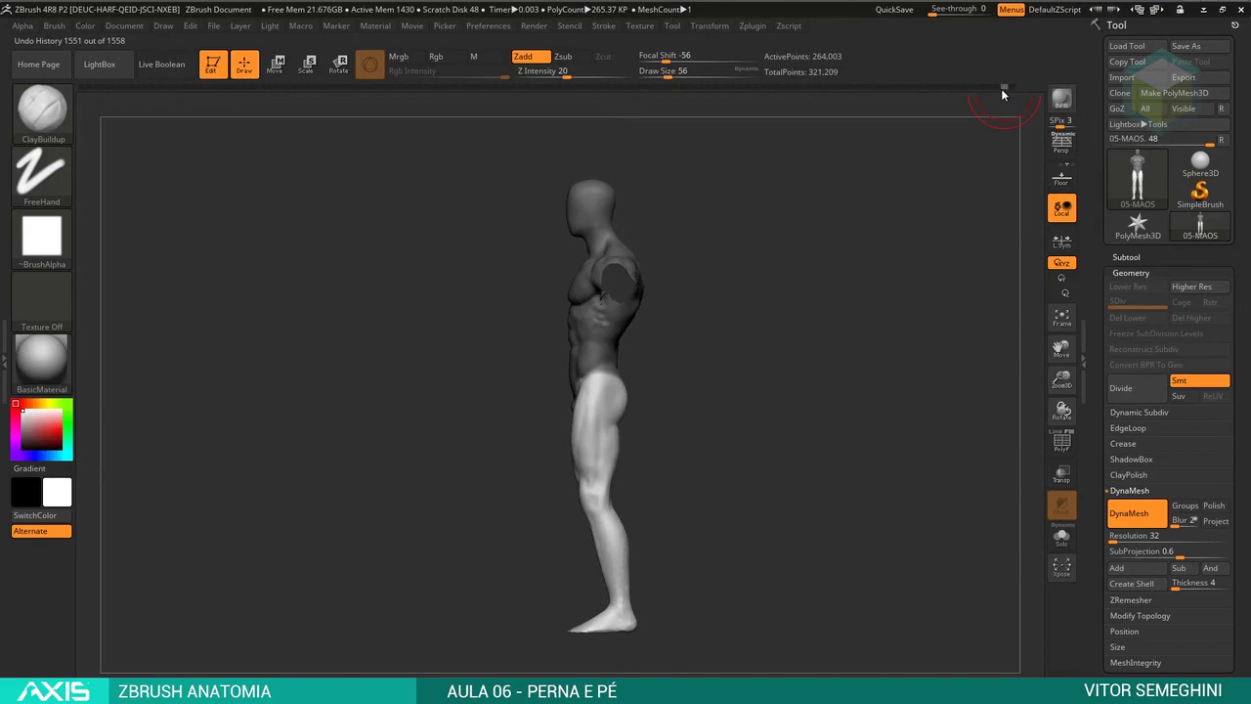
drag(1001, 89, 1024, 99)
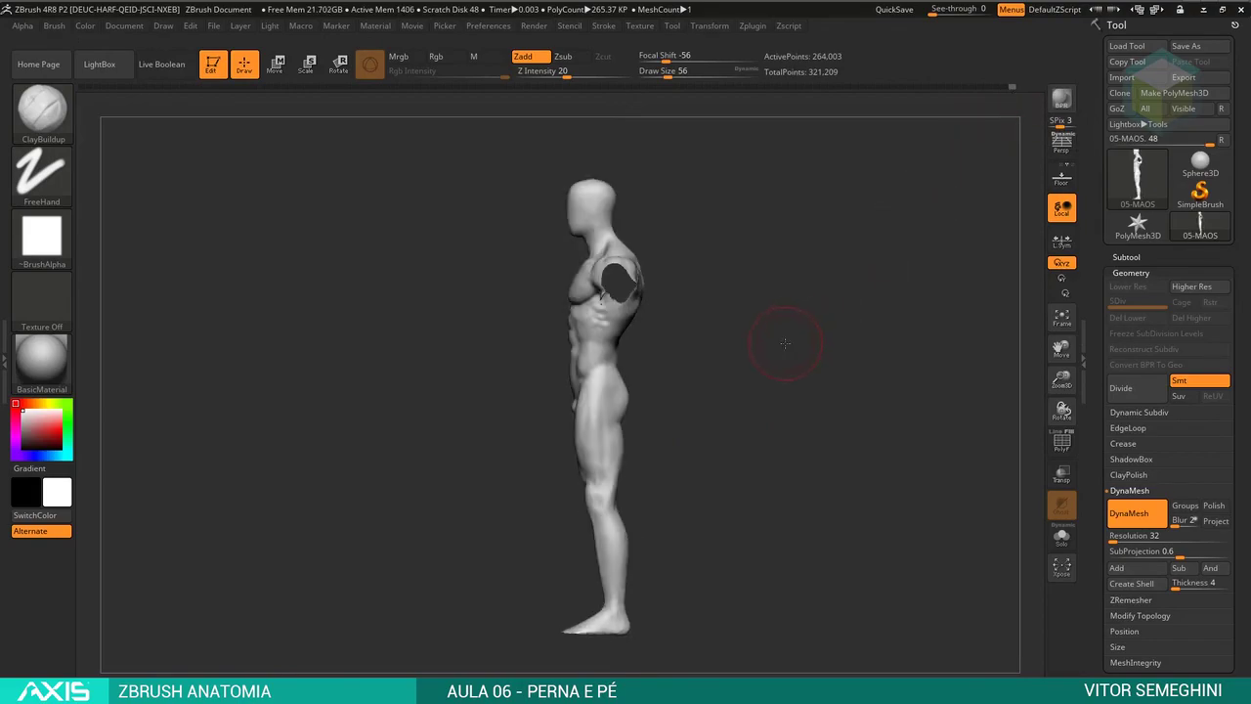
mouse_move(785, 342)
shift+mouse_down()
mouse_move(761, 337)
mouse_move(781, 433)
mouse_move(771, 382)
mouse_move(647, 404)
mouse_move(795, 352)
mouse_move(801, 310)
mouse_move(589, 325)
mouse_move(756, 299)
mouse_move(723, 391)
mouse_move(678, 404)
mouse_move(704, 382)
shift+mouse_up()
- Cycle through the Move and ClayBuildup brushes and bring up the quick brush settings
key(b)
key(m)
key(v)
key(b)
key(c)
key(b)
key(space)
key(b)
- Select the DamStandard brush and enlarge its draw size
key(d)
key(s)
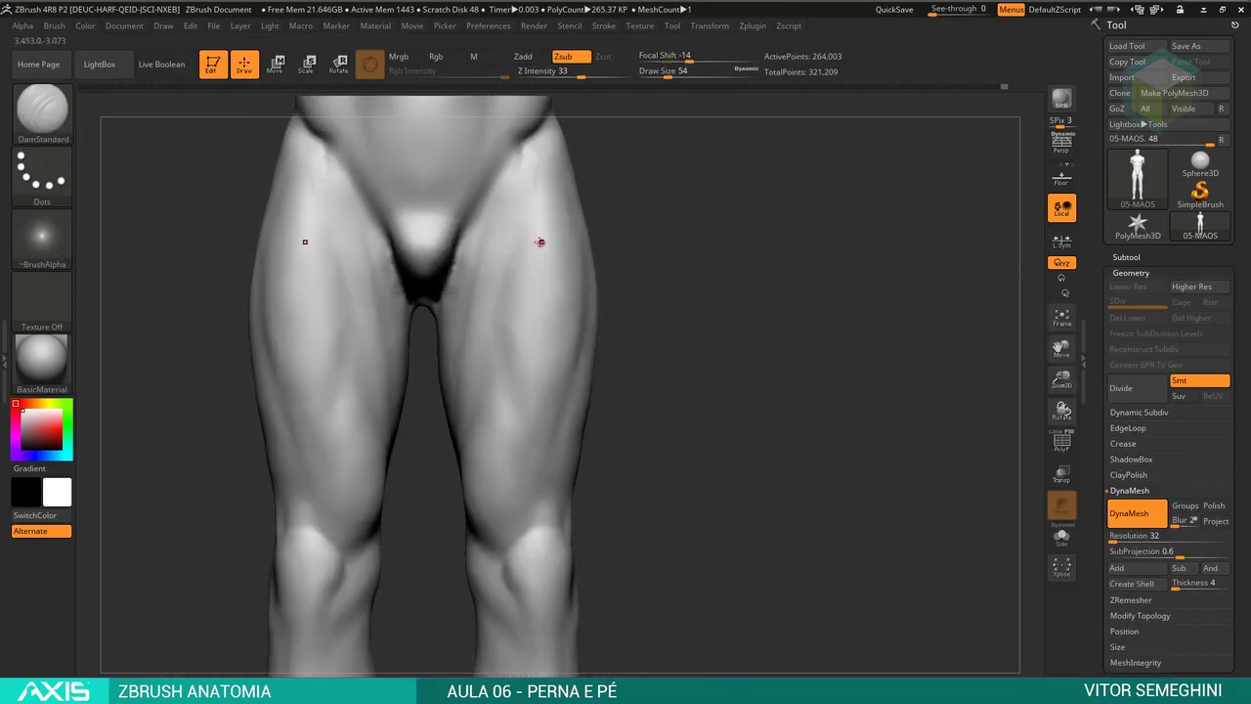
key(space)
mouse_move(684, 322)
alt+mouse_down()
mouse_move(675, 293)
mouse_move(502, 299)
mouse_move(469, 279)
mouse_move(494, 271)
mouse_move(636, 371)
mouse_move(603, 348)
alt+mouse_up()
key(bracketright)
key(b)
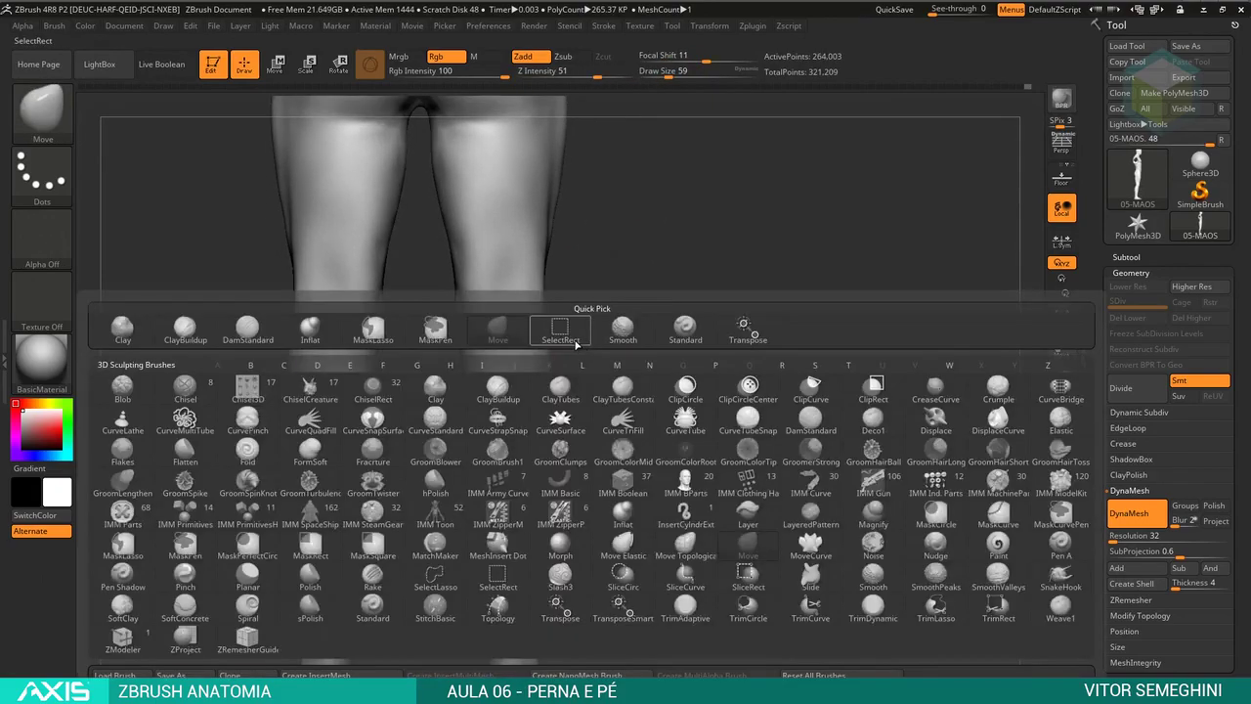
key(d)
key(s)
key(space)
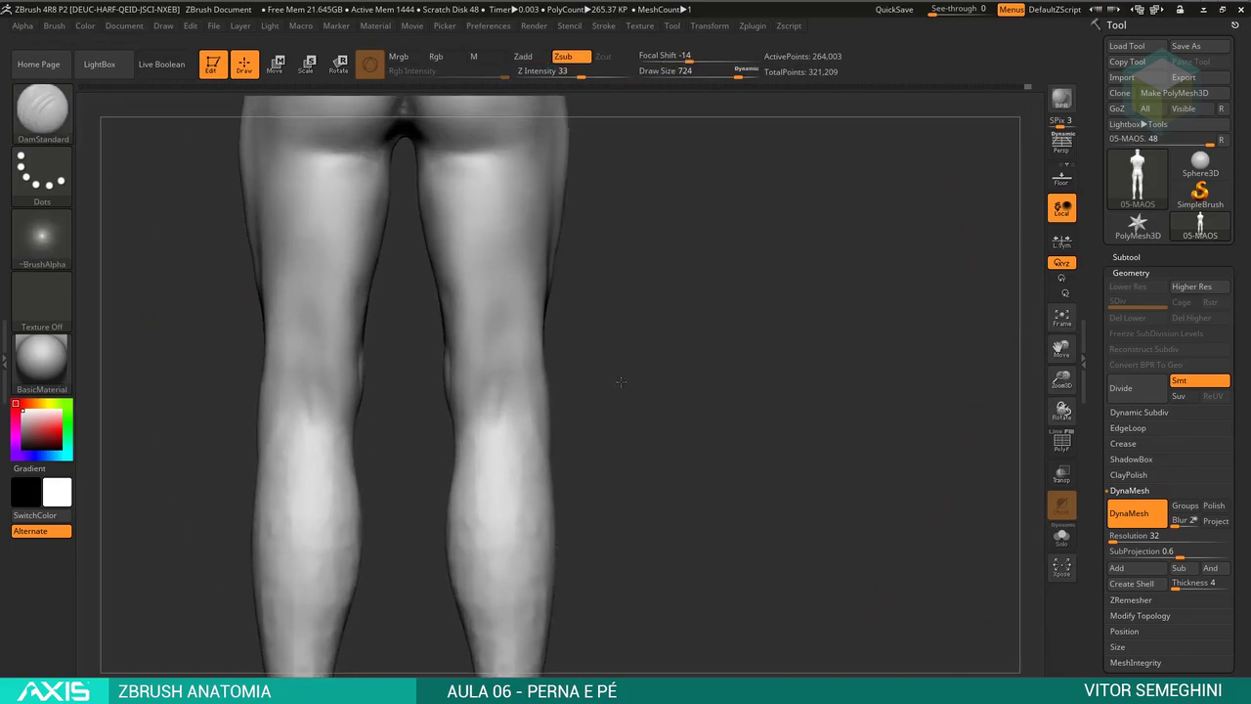
key(space)
- Rotate and zoom the legs between back and front views around the knees and lower legs
drag(579, 372, 589, 372)
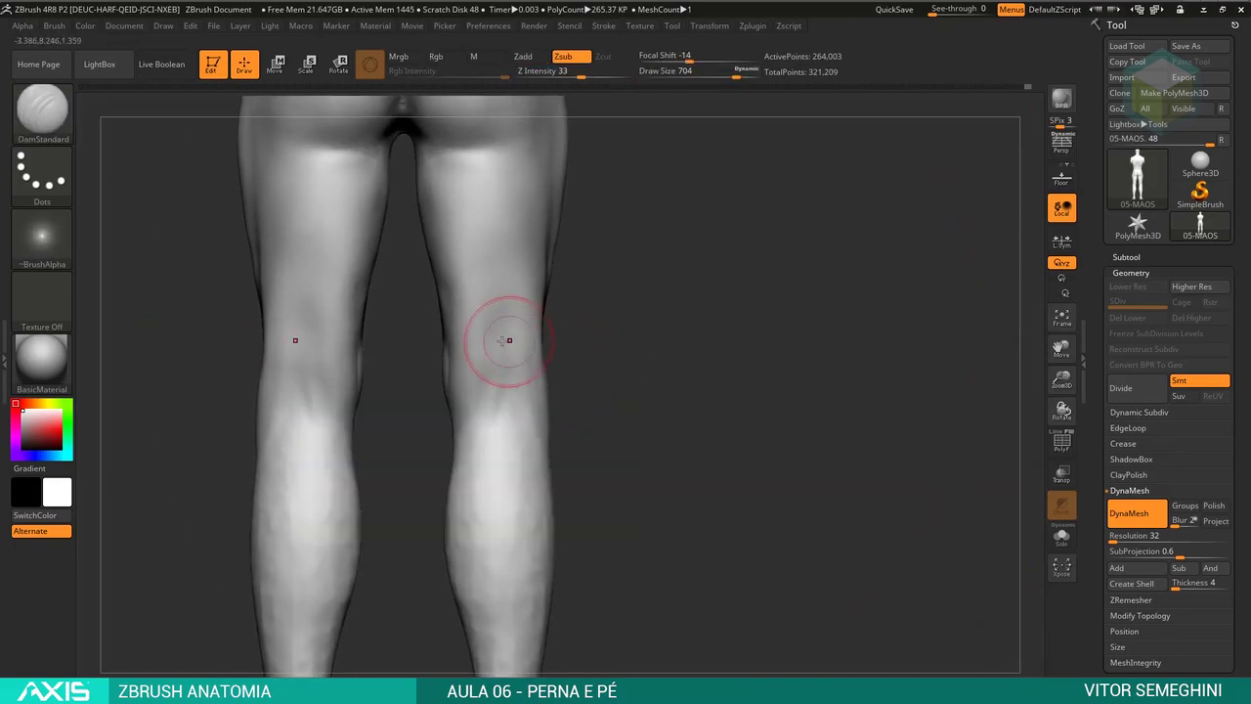
mouse_move(528, 426)
right_down()
mouse_move(580, 357)
mouse_move(542, 376)
mouse_move(606, 359)
mouse_move(488, 363)
right_up()
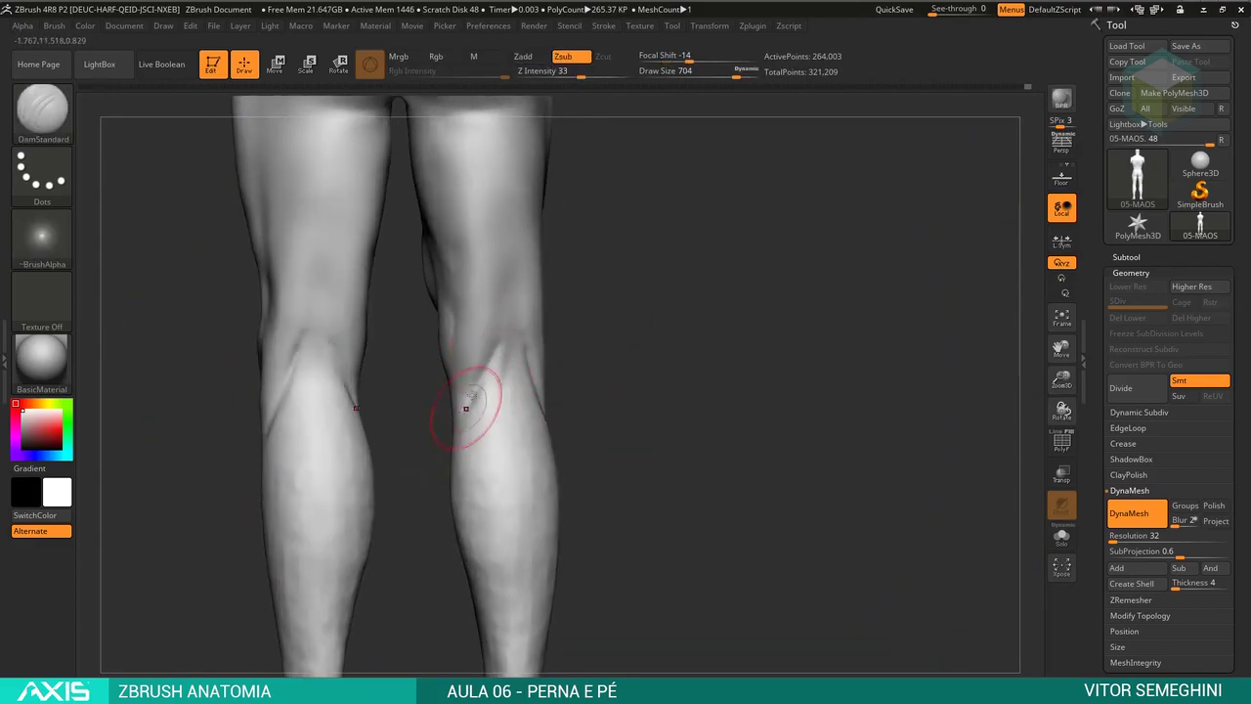
shift+right_drag(497, 335, 507, 335)
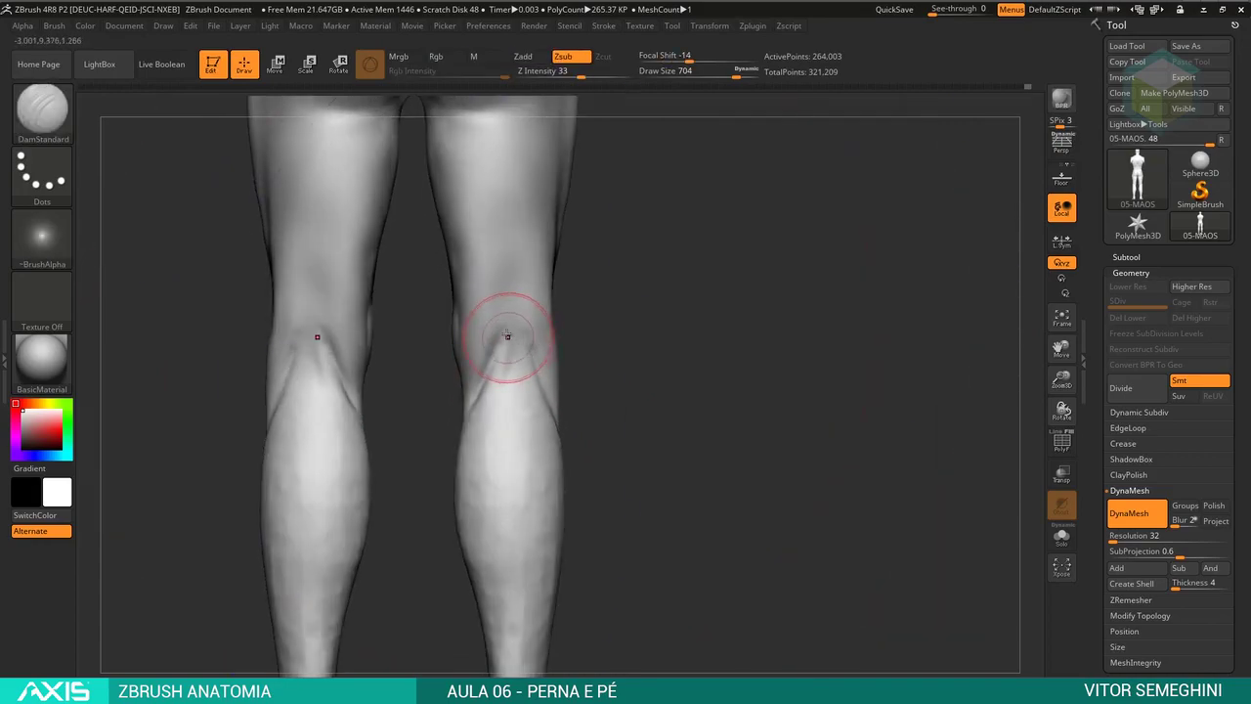
key(f)
ctrl+right_drag(584, 326, 547, 357)
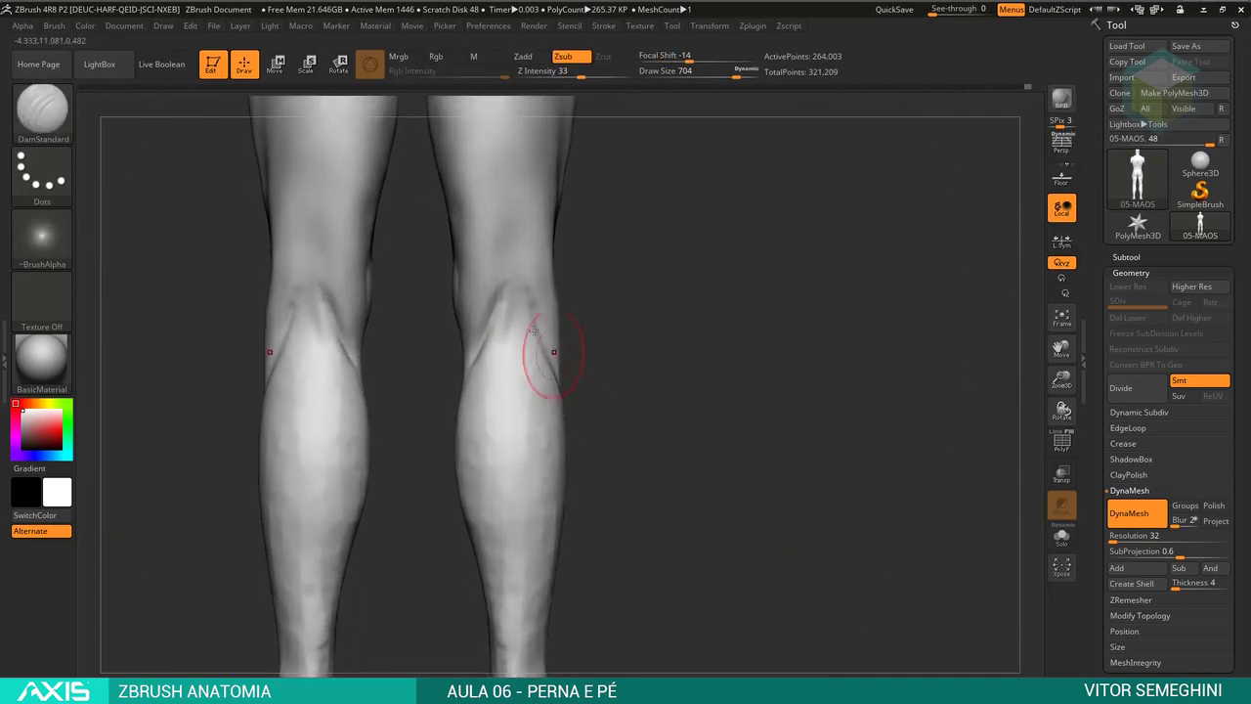
key(ctrl)
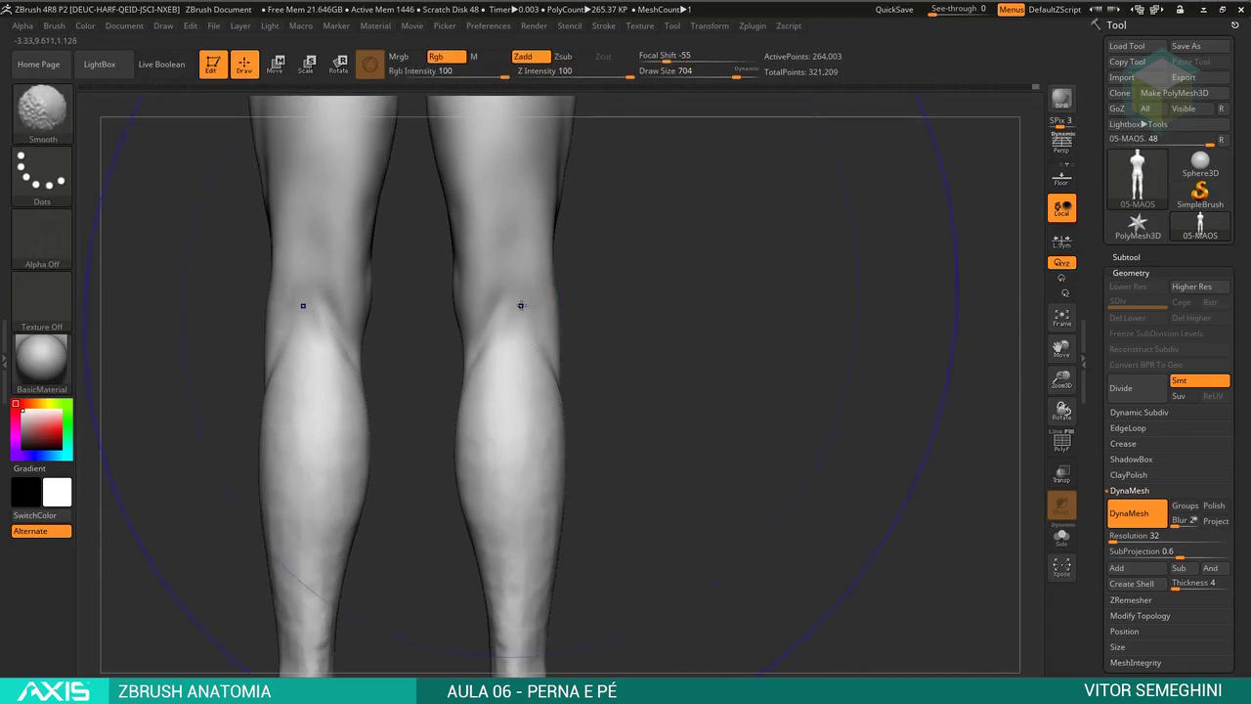
key(ctrl)
key(space)
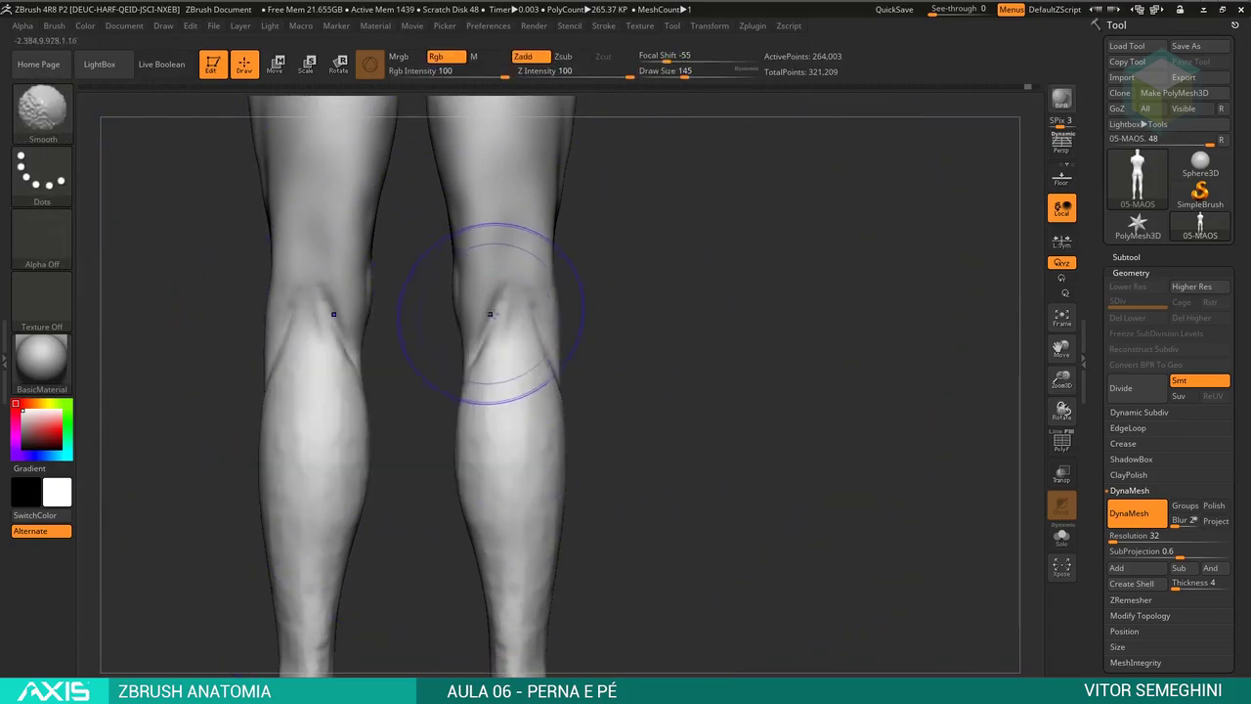
ctrl+right_drag(510, 302, 581, 382)
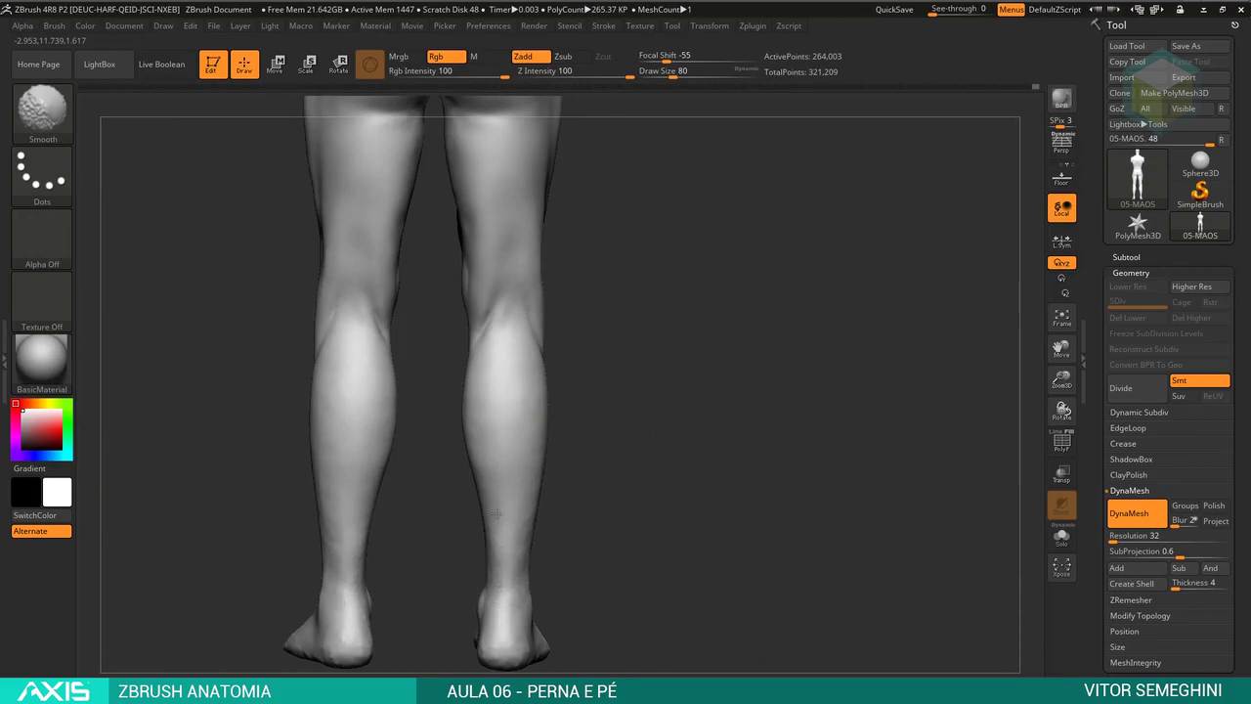
mouse_move(495, 513)
right_down()
mouse_move(587, 389)
mouse_move(687, 311)
right_up()
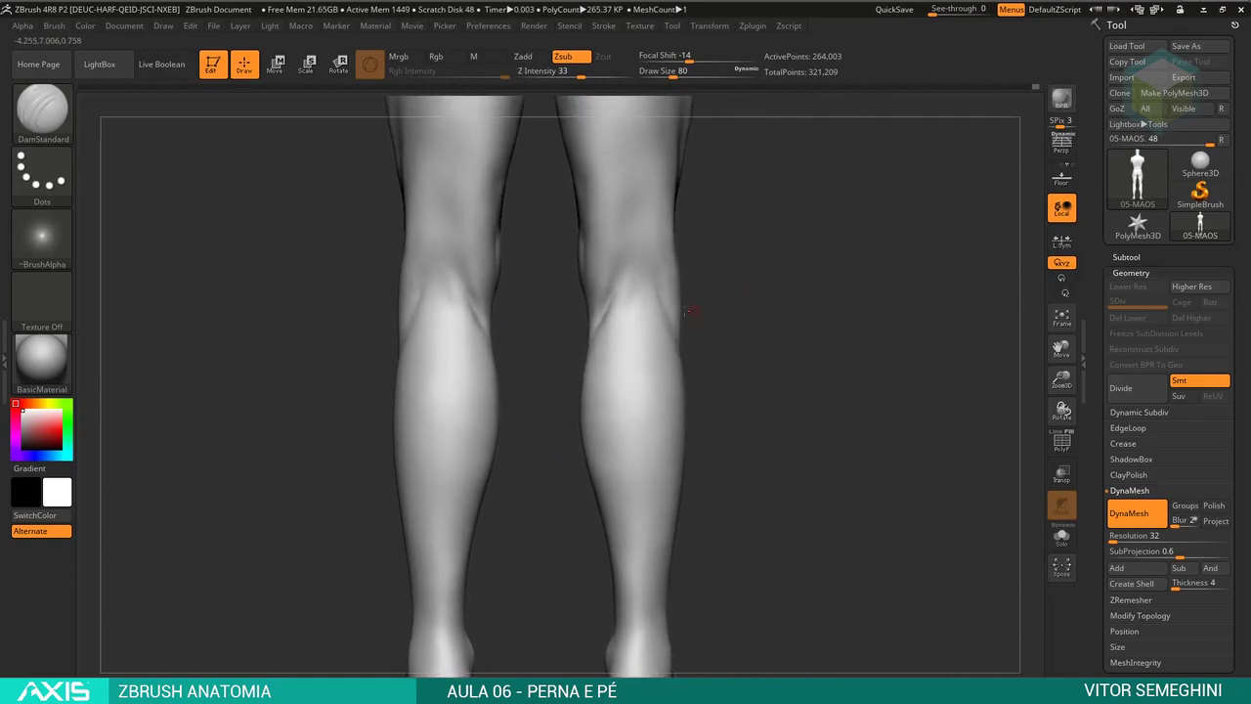
- Raise the brush size to 239 and carve vertical grooves down the backs of both calves
key(space)
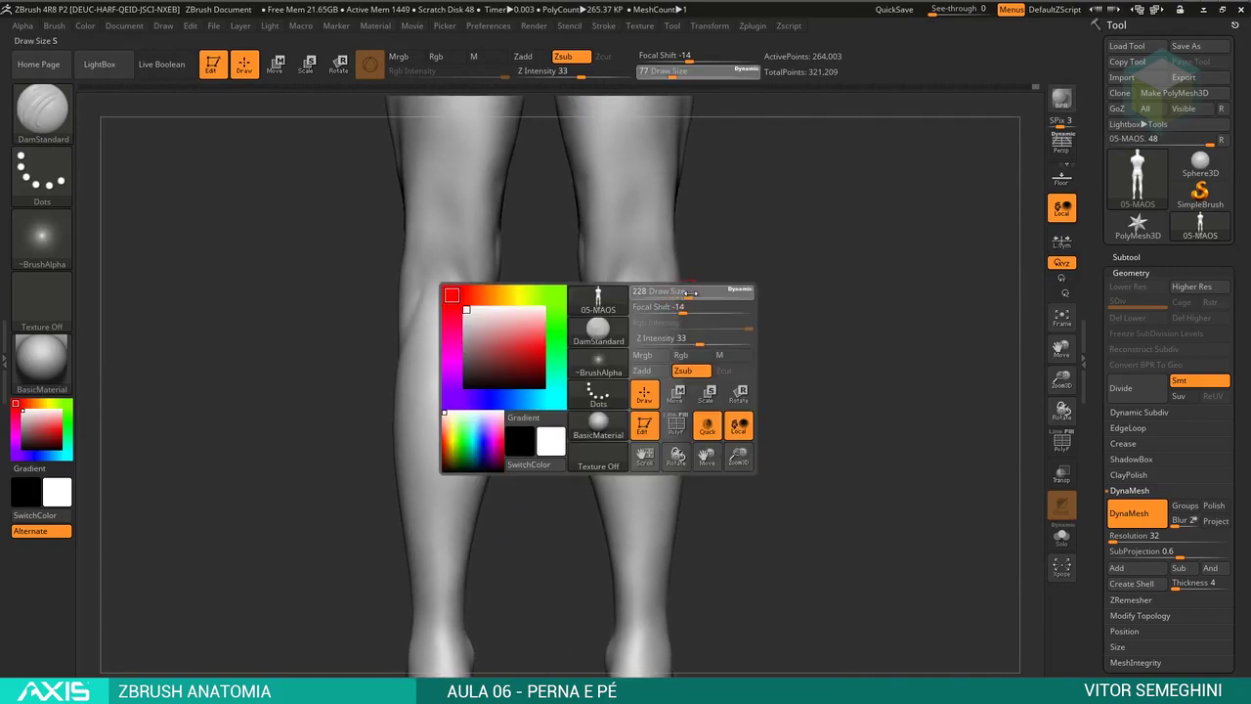
drag(689, 292, 696, 292)
right_drag(695, 293, 601, 272)
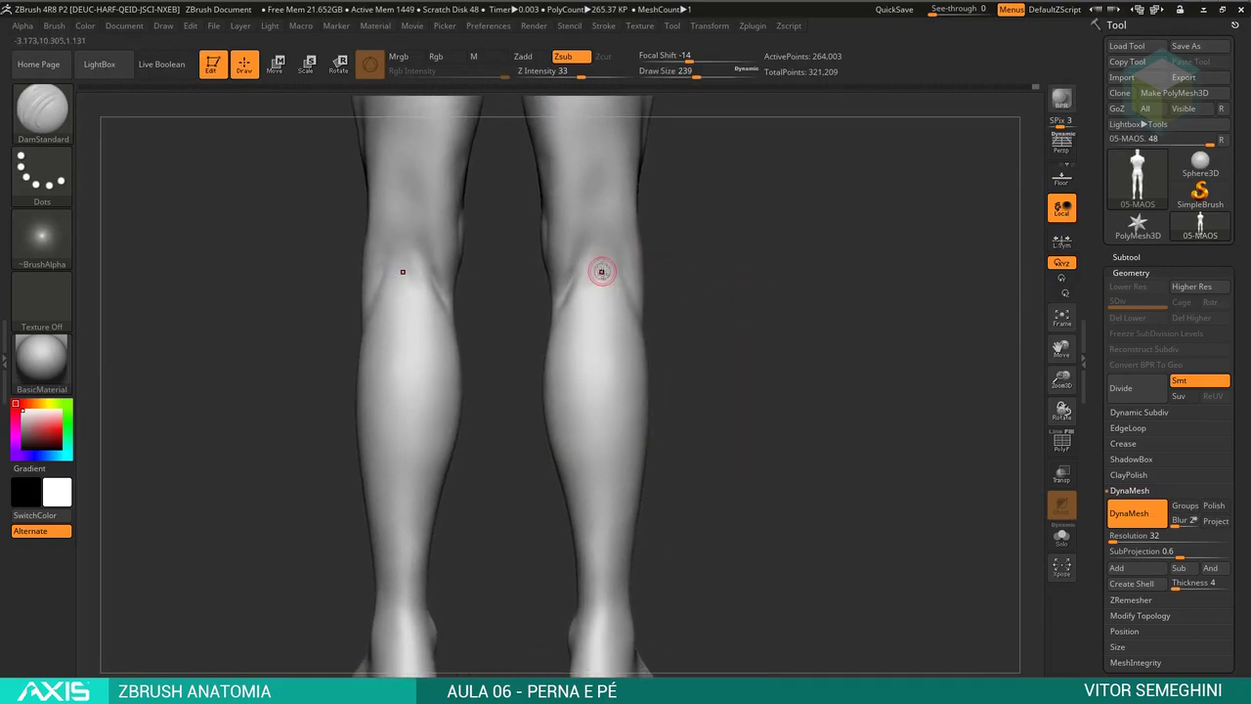
drag(602, 271, 602, 357)
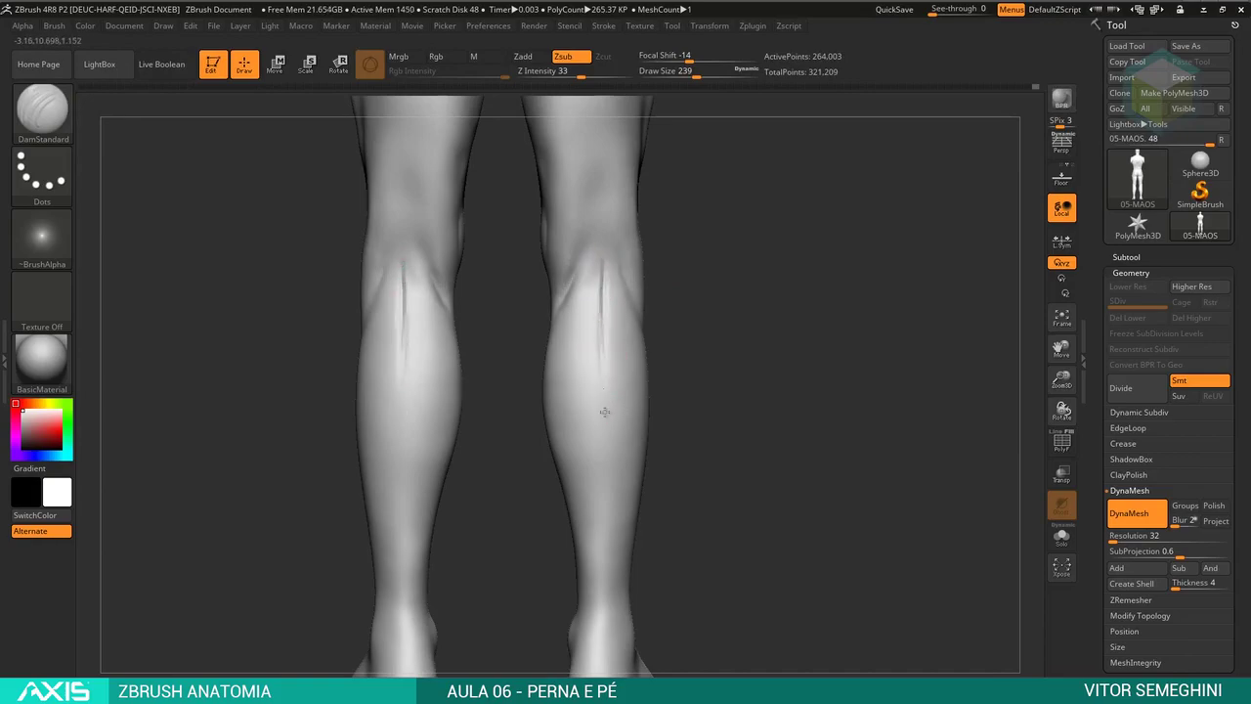
drag(604, 411, 600, 419)
drag(595, 271, 600, 426)
drag(598, 299, 619, 421)
mouse_move(707, 430)
alt+right_down()
mouse_move(706, 356)
mouse_move(603, 329)
alt+right_up()
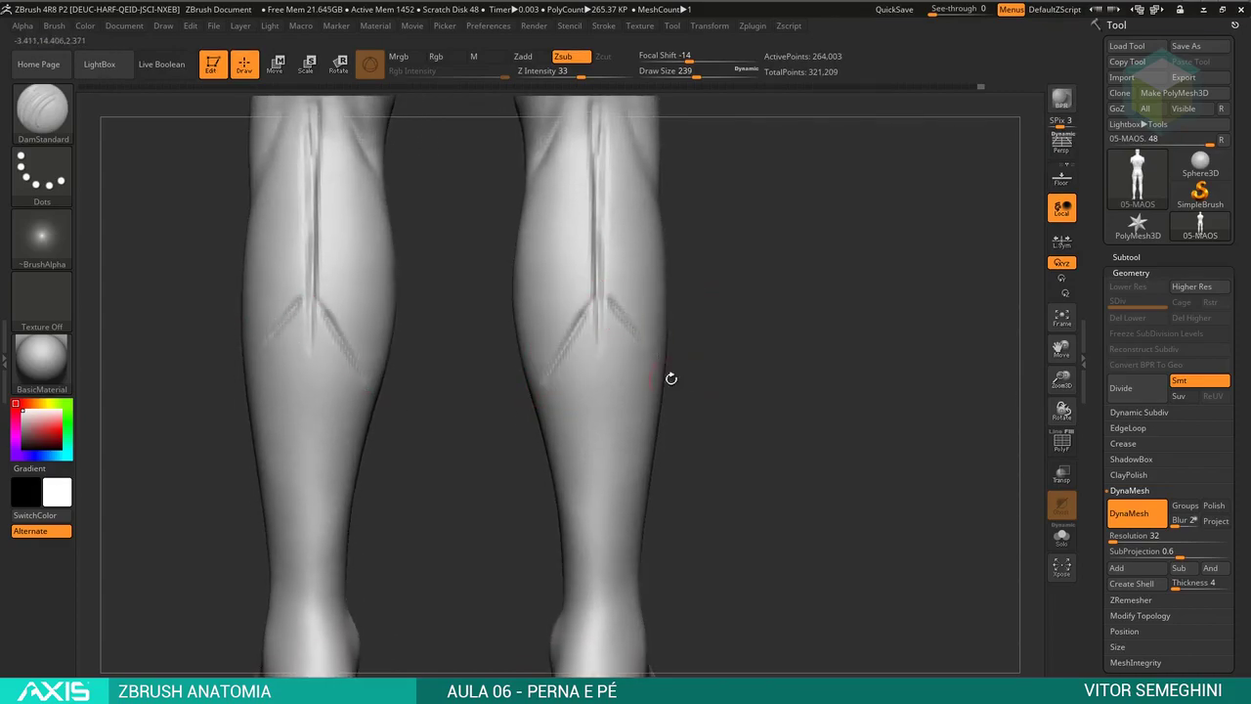
drag(670, 378, 674, 349)
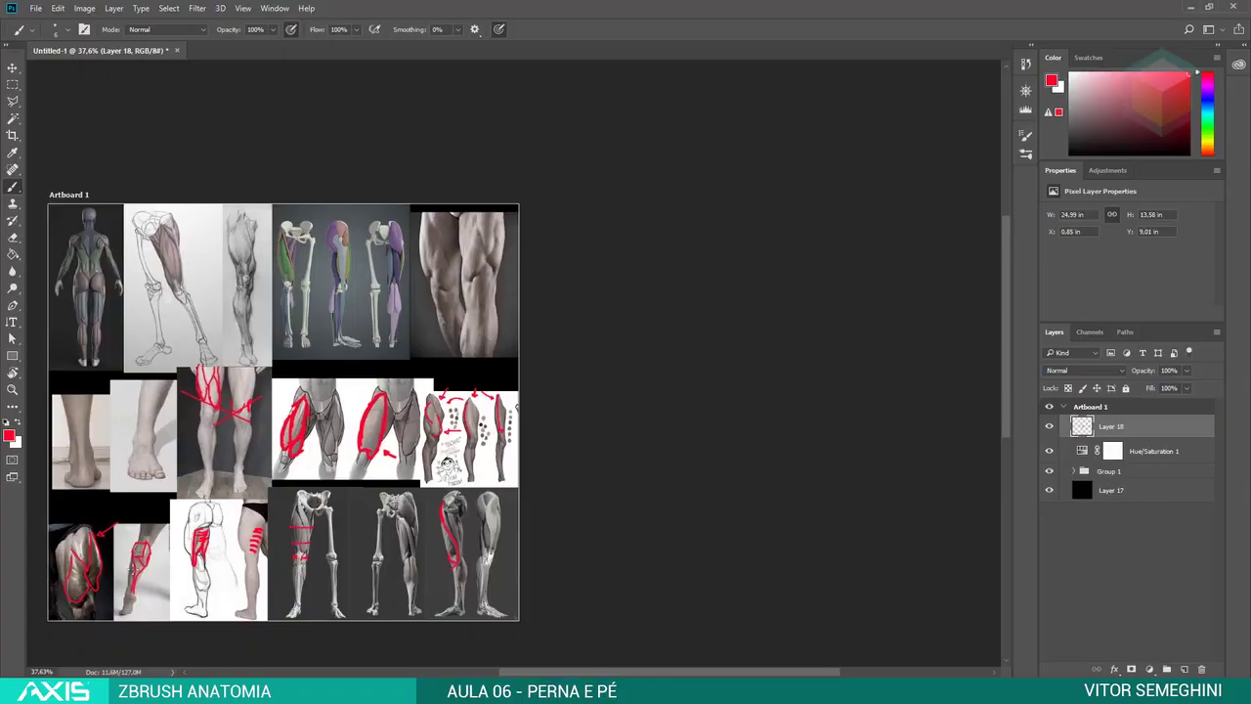
- Zoom into the calf photo, erase the old red strokes, and sketch a new red calf outline
alt+scroll(108, 592, up, 1)
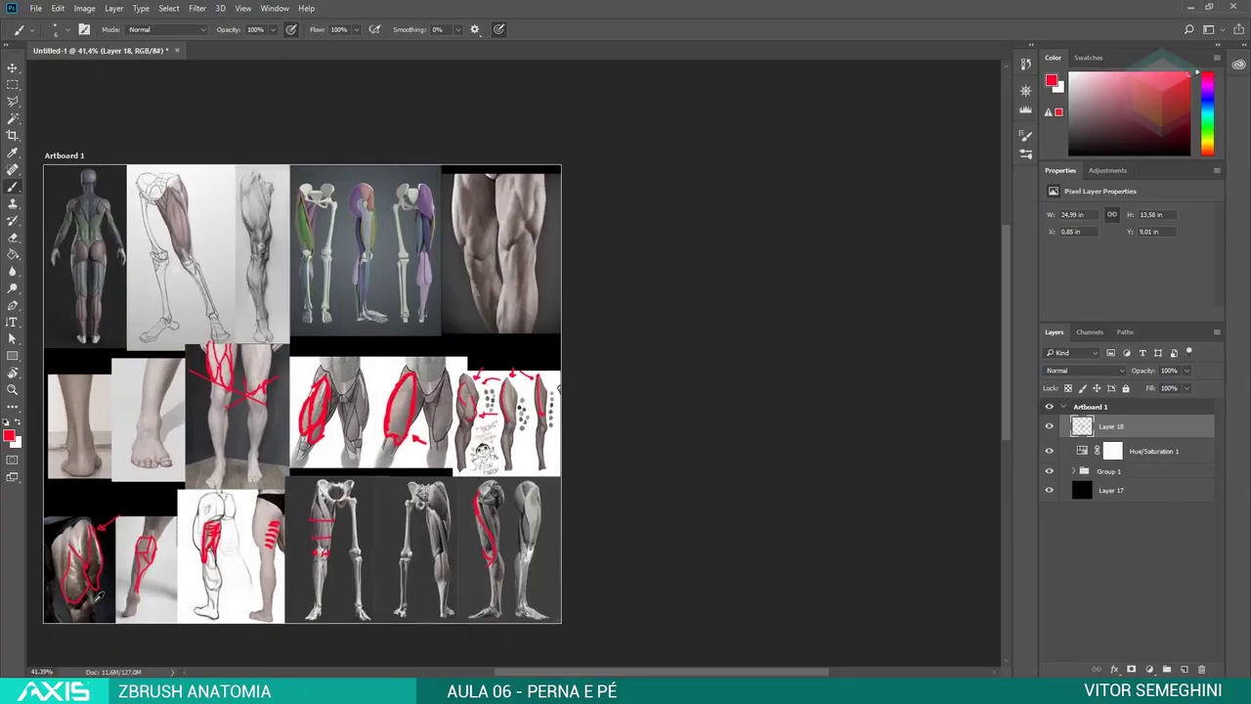
alt+scroll(104, 588, up, 2)
alt+scroll(100, 584, up, 1)
alt+scroll(101, 584, up, 2)
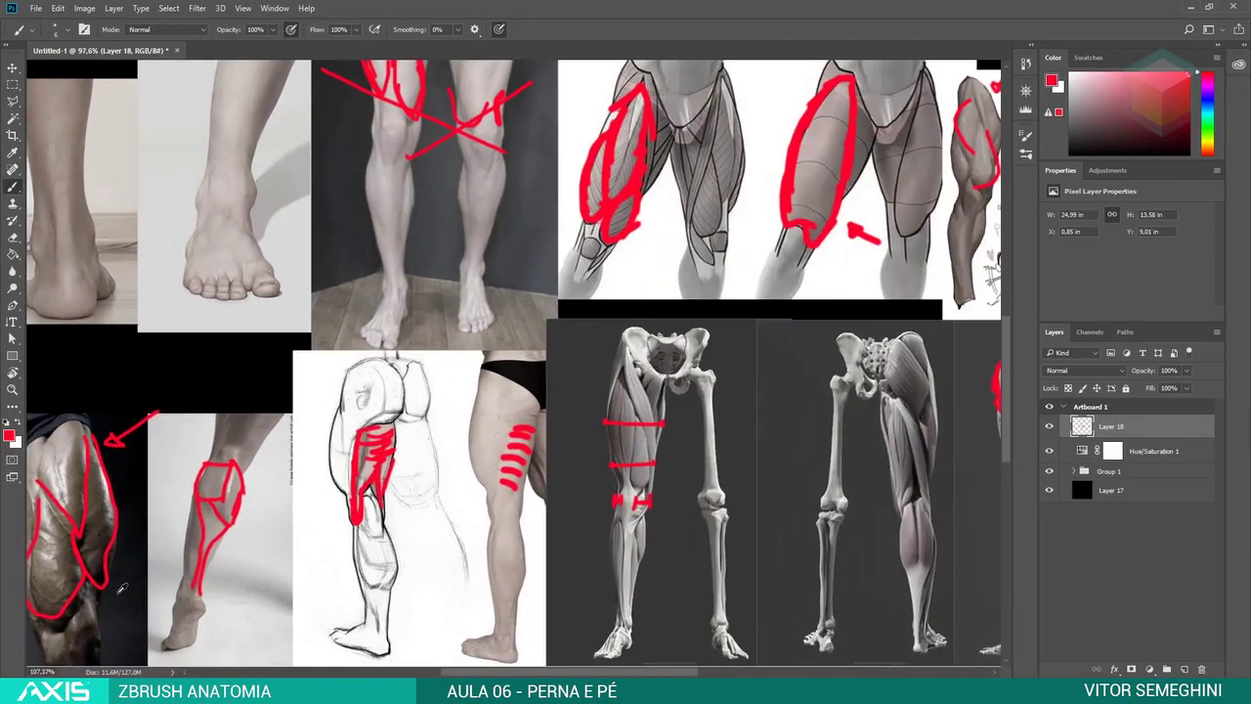
alt+scroll(122, 587, up, 1)
alt+scroll(101, 597, up, 1)
alt+scroll(114, 596, up, 1)
key(e)
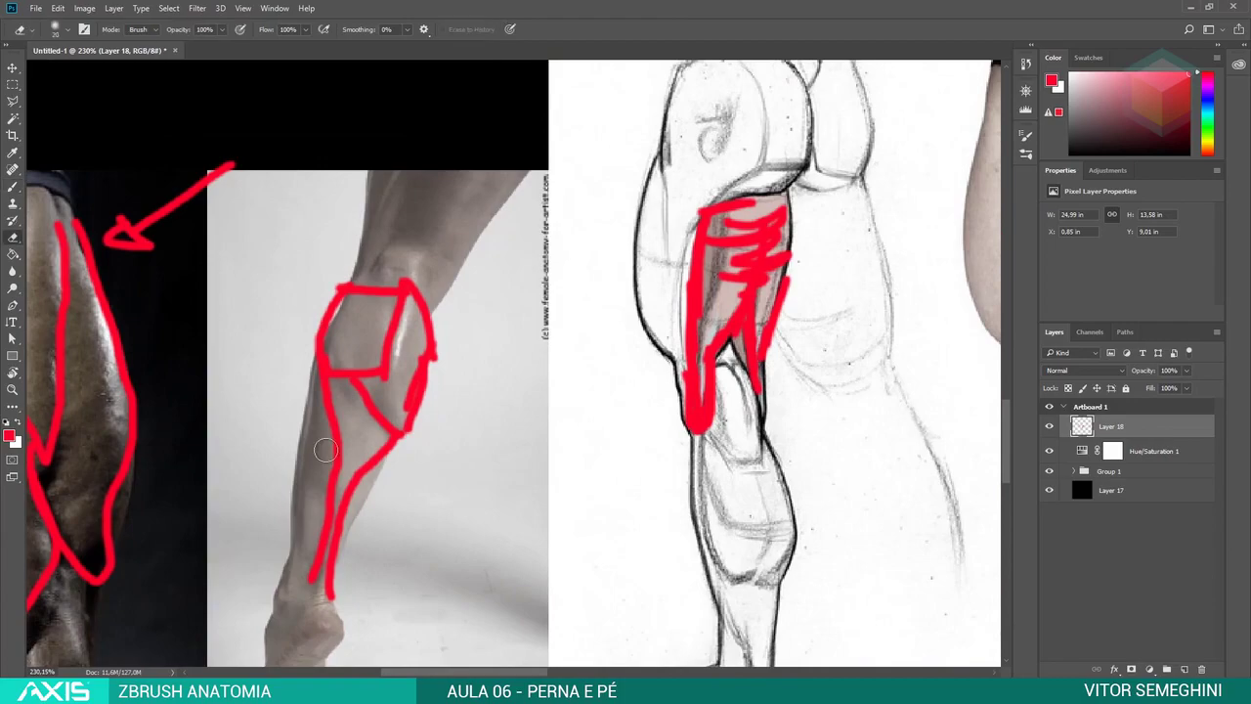
drag(297, 430, 428, 372)
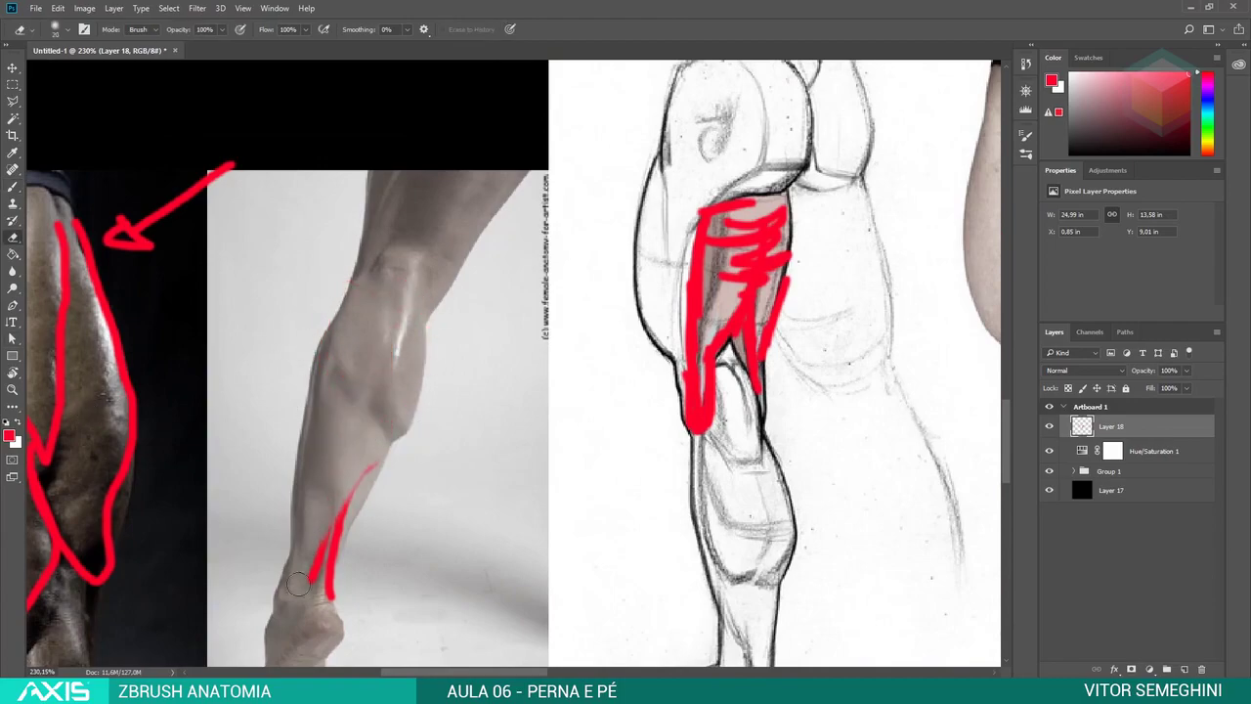
key(b)
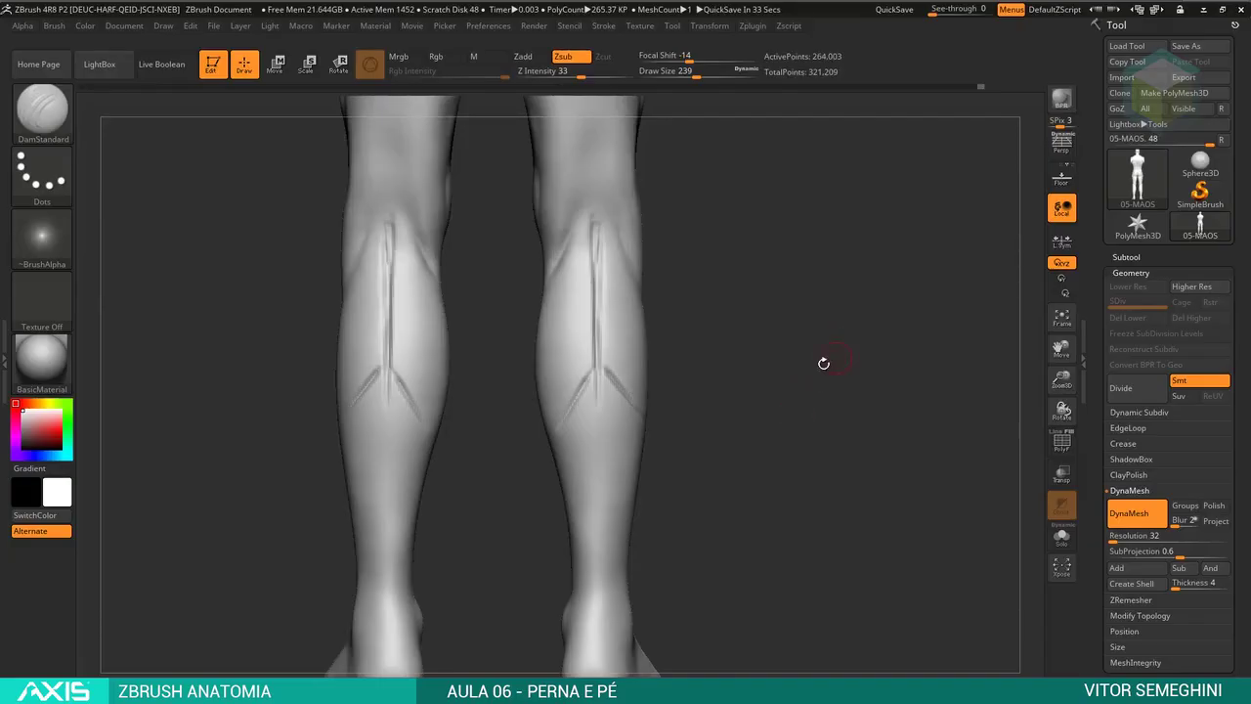
mouse_move(823, 362)
alt+mouse_down()
mouse_move(787, 335)
mouse_move(782, 371)
alt+mouse_up()
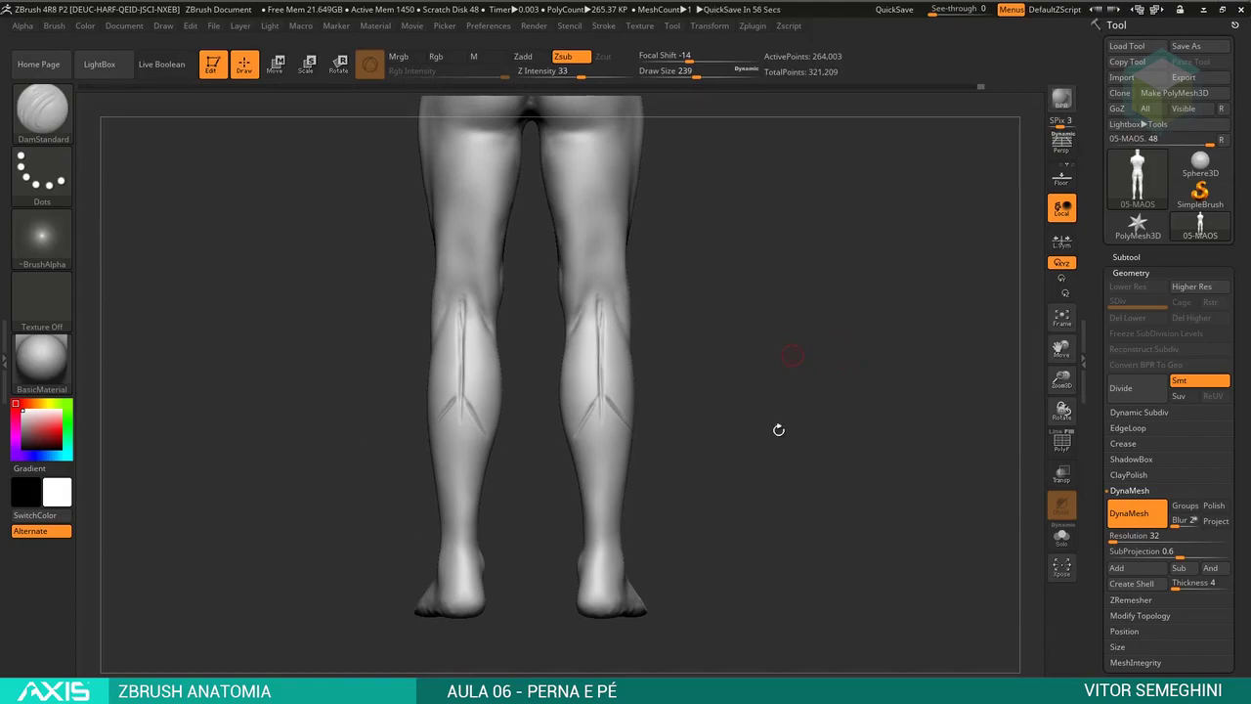
- Build up clay on the backs of both calves with ClayBuildup at size 80, then smooth it
key(b)
key(c)
key(b)
key(space)
drag(645, 351, 701, 354)
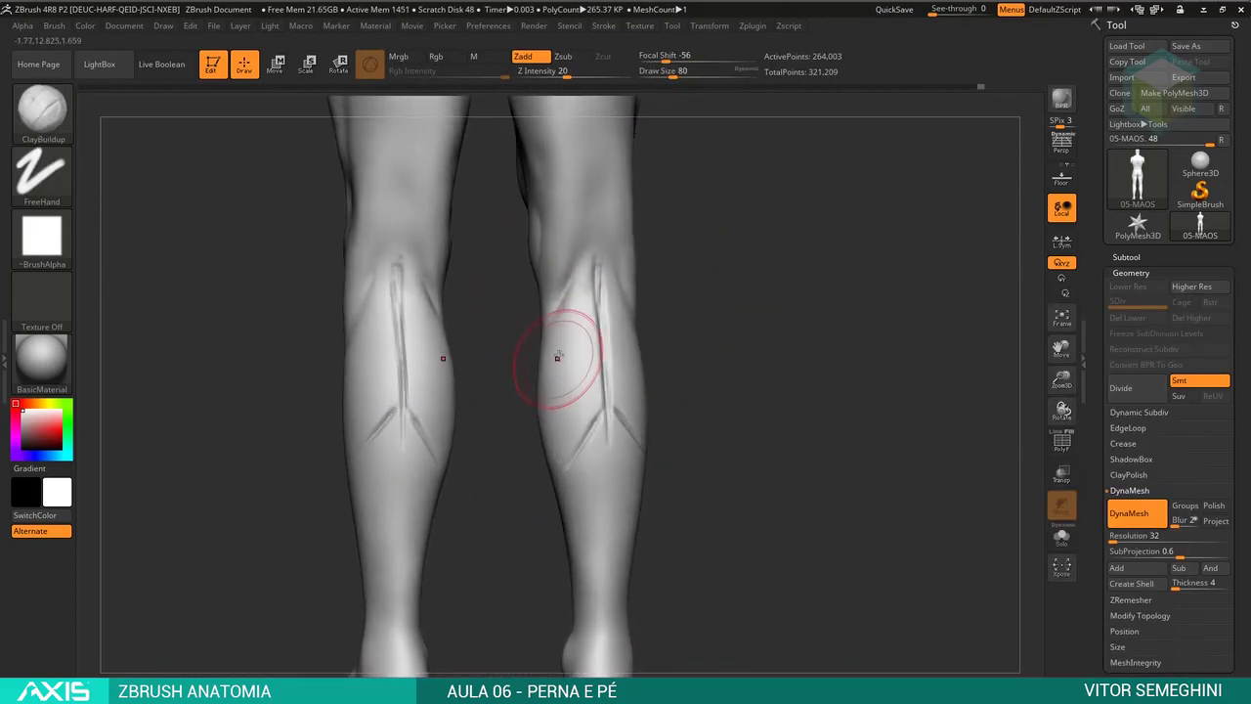
mouse_move(557, 331)
mouse_down()
mouse_move(563, 366)
mouse_move(821, 334)
mouse_move(672, 422)
mouse_up()
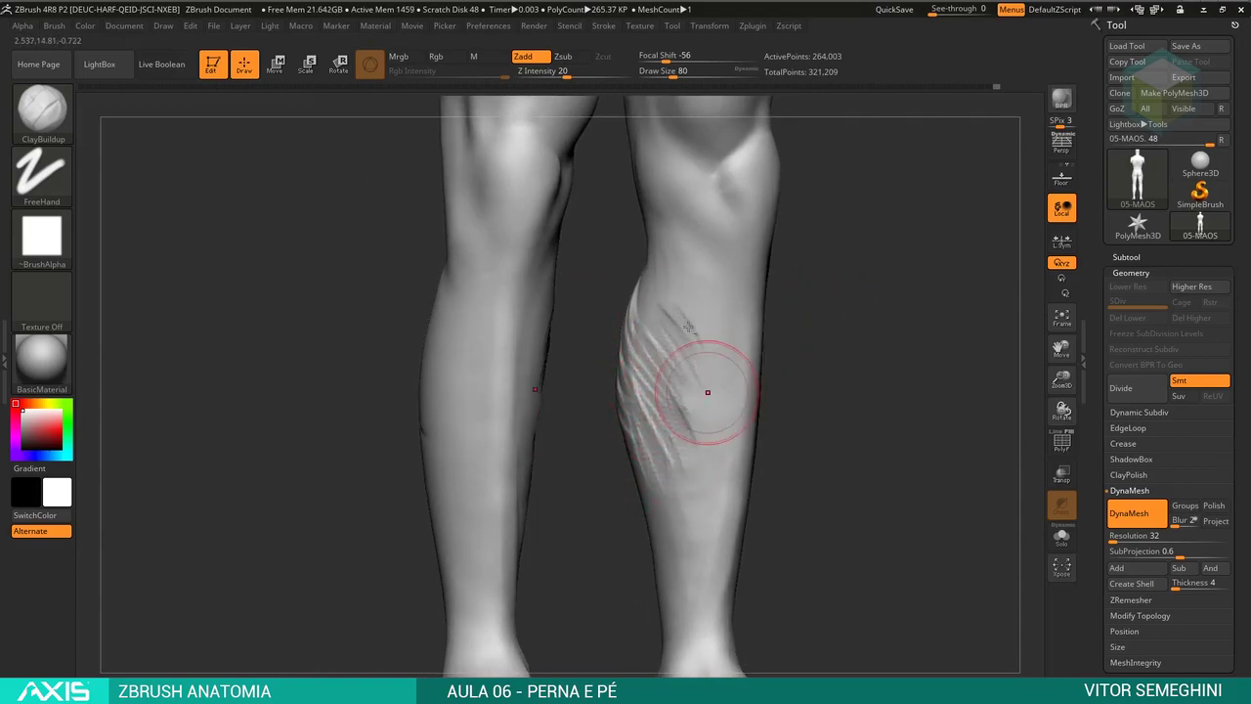
key(shift)
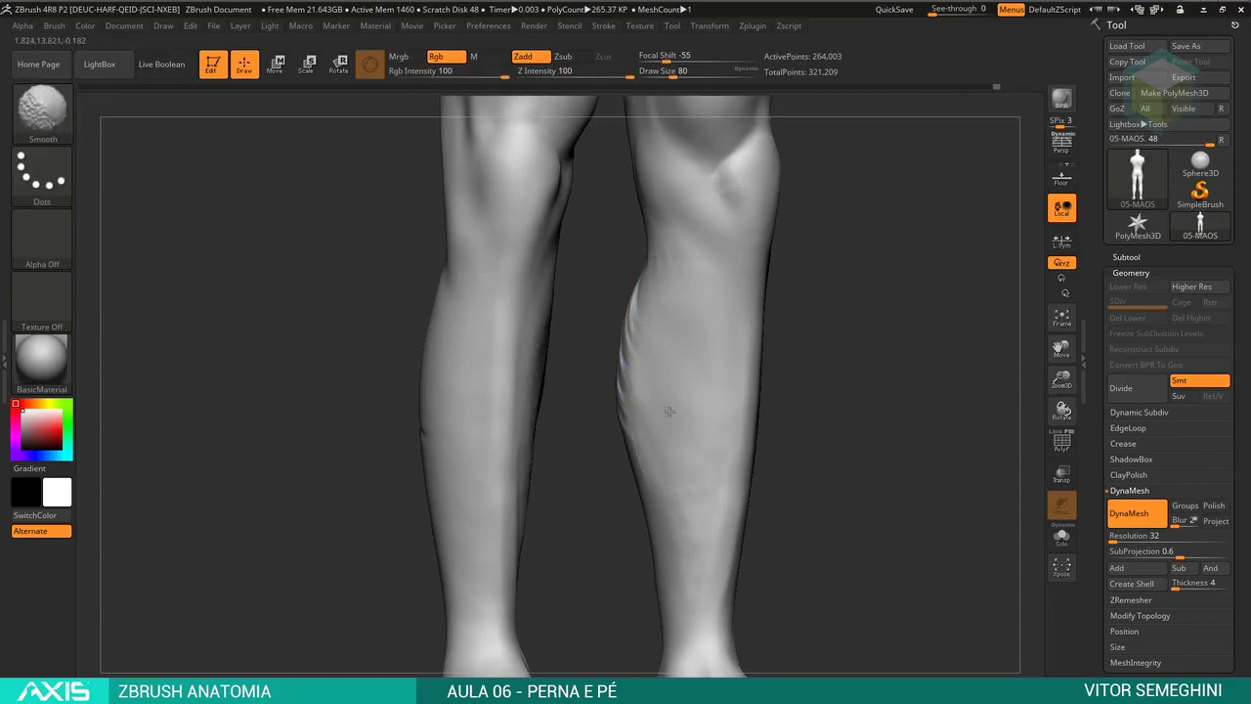
drag(772, 459, 801, 361)
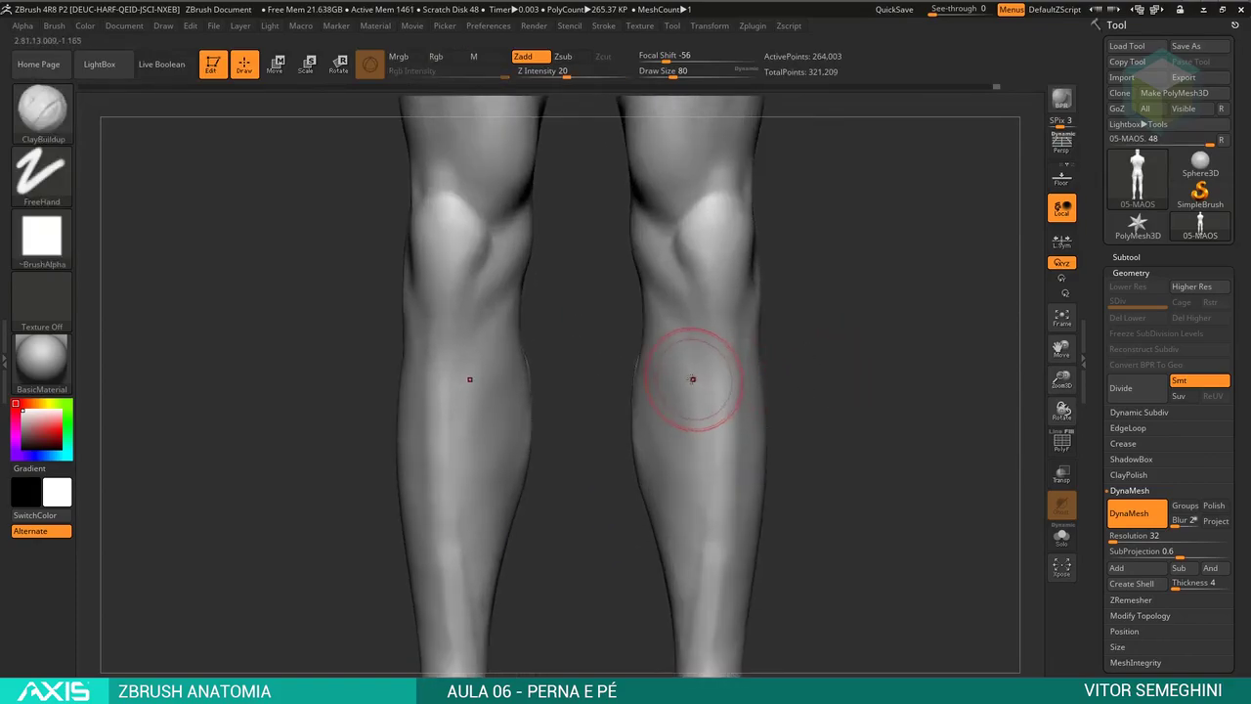
- Set the Flatten brush to size 648 to soften the calf mass, then return to smoothing
key(b)
key(f)
key(l)
key(space)
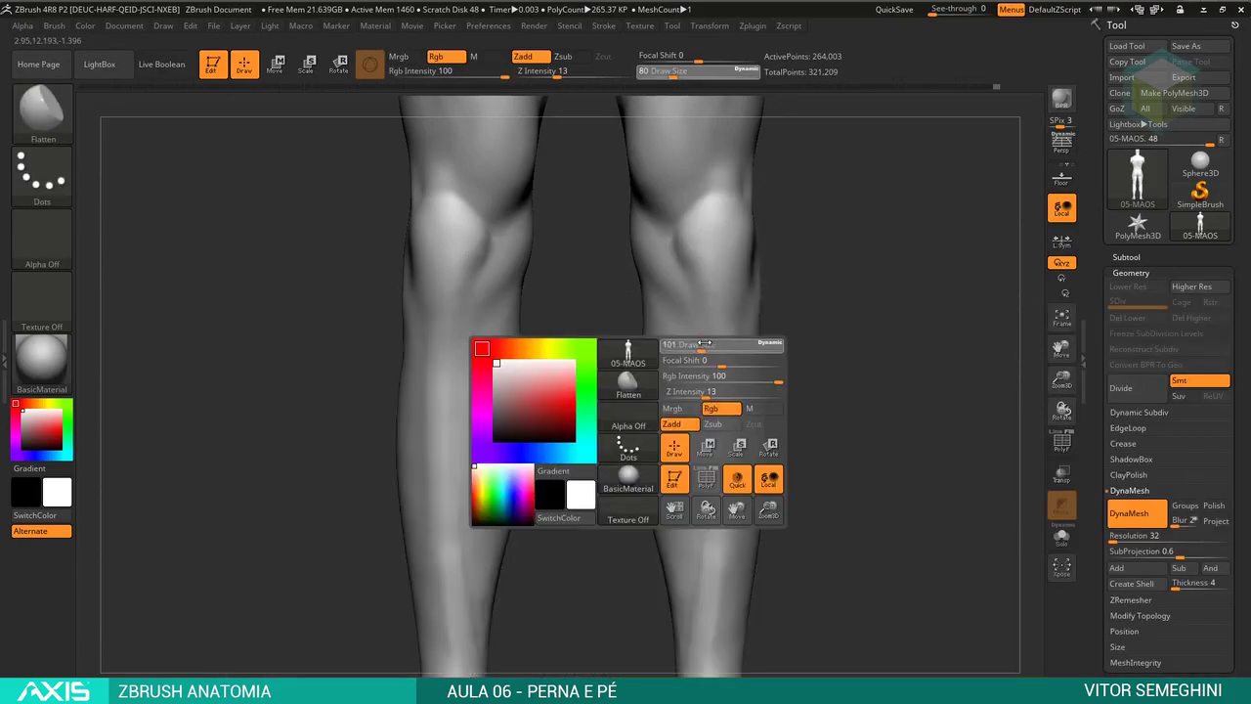
drag(728, 347, 772, 346)
drag(811, 391, 778, 343)
key(space)
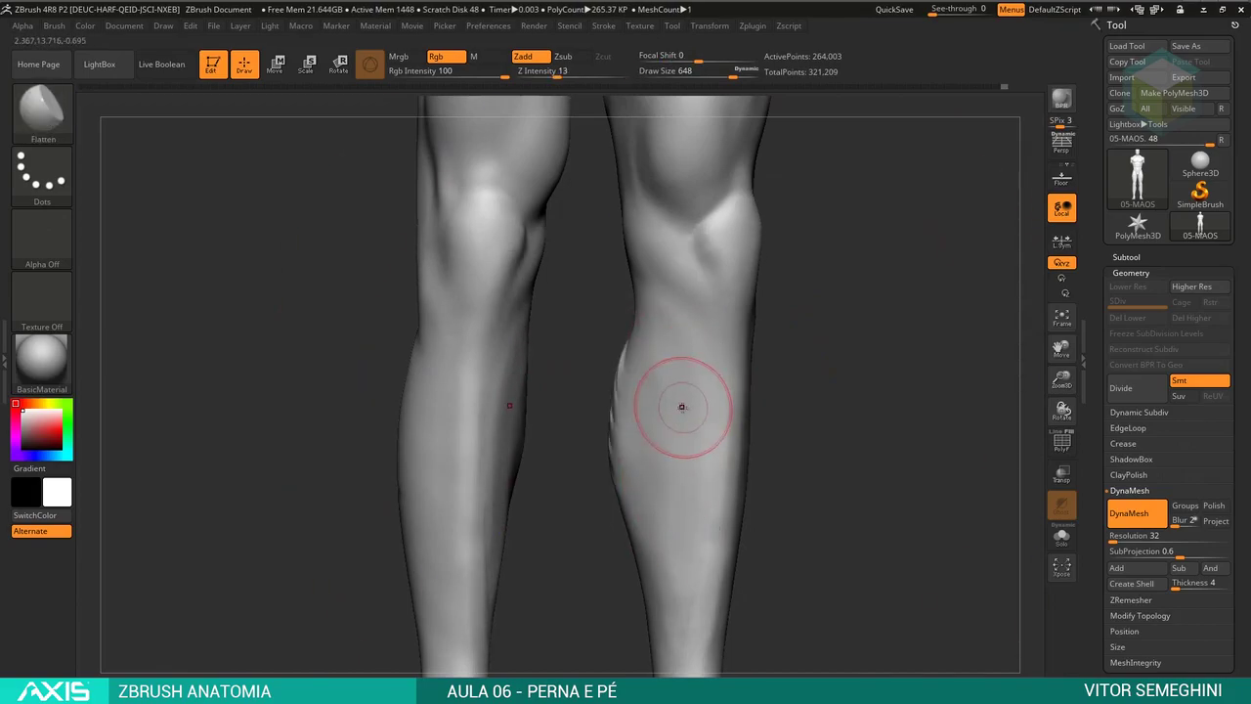
key(shift)
key(space)
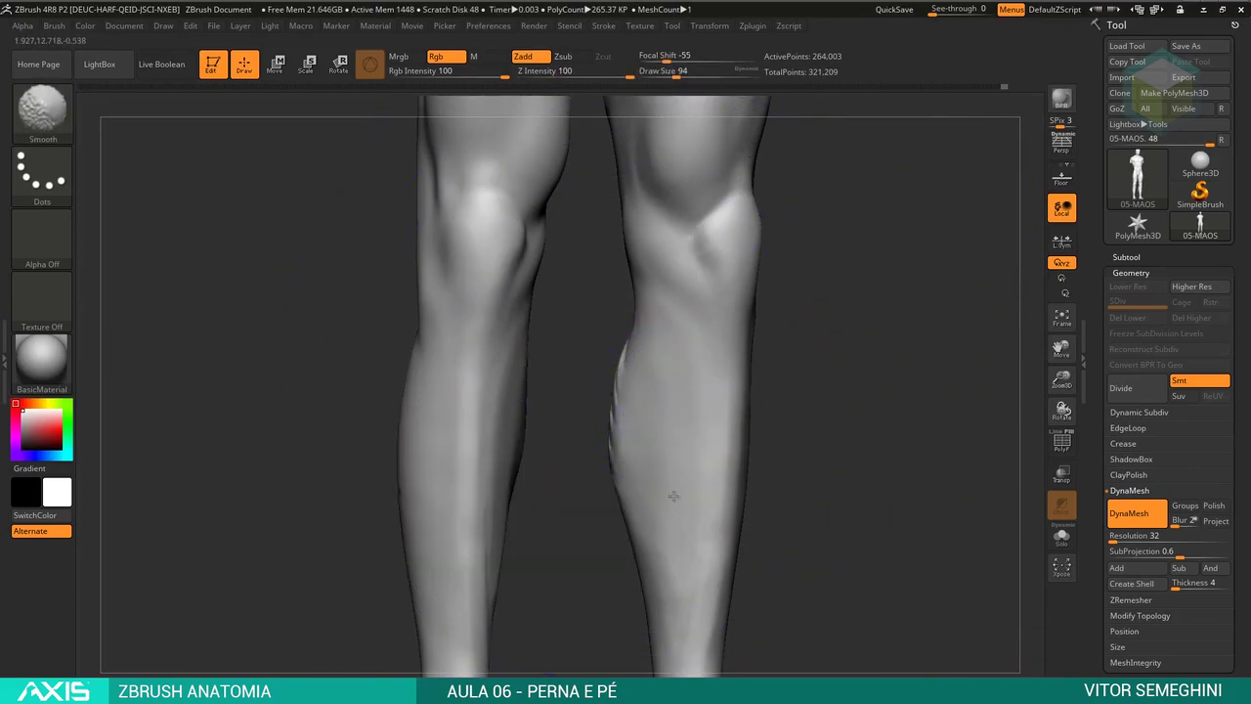
- Flatten the calf planes on both legs with the Flatten brush from a front view
mouse_move(762, 450)
shift+mouse_down()
mouse_move(817, 391)
mouse_move(697, 411)
shift+mouse_up()
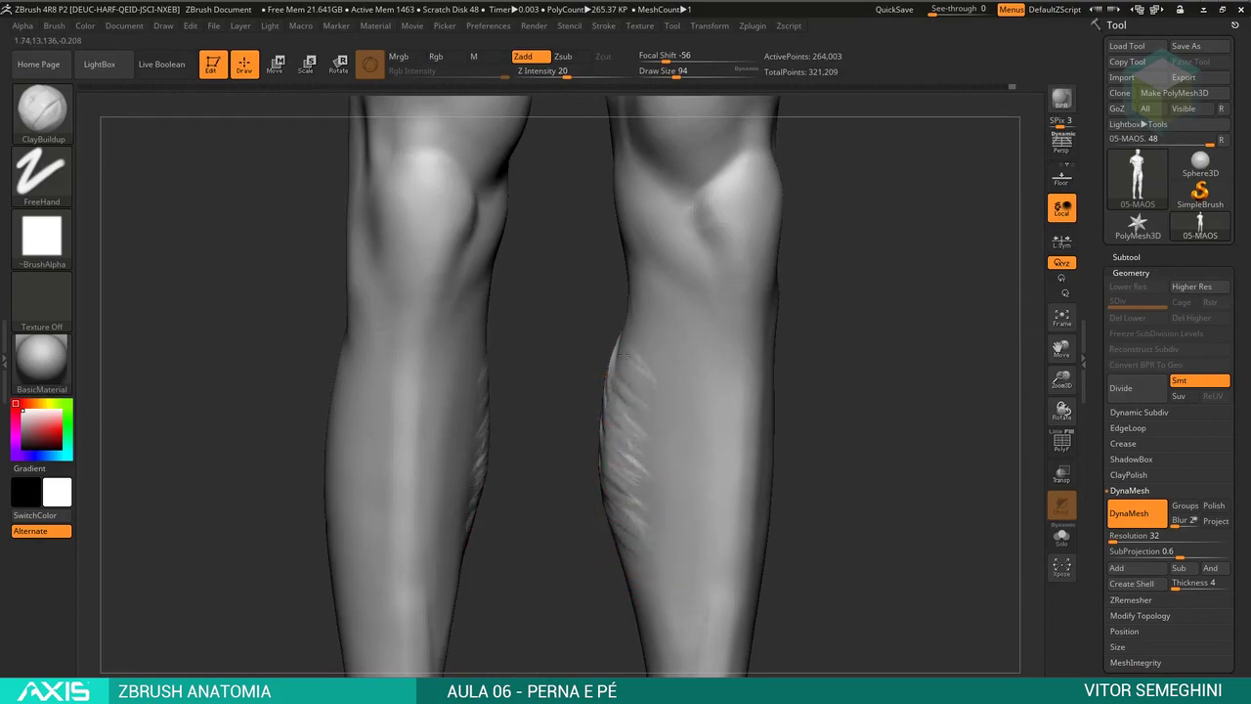
mouse_move(586, 488)
shift+mouse_down()
mouse_move(651, 439)
mouse_move(665, 387)
mouse_move(623, 396)
shift+mouse_up()
key(b)
key(f)
key(l)
key(space)
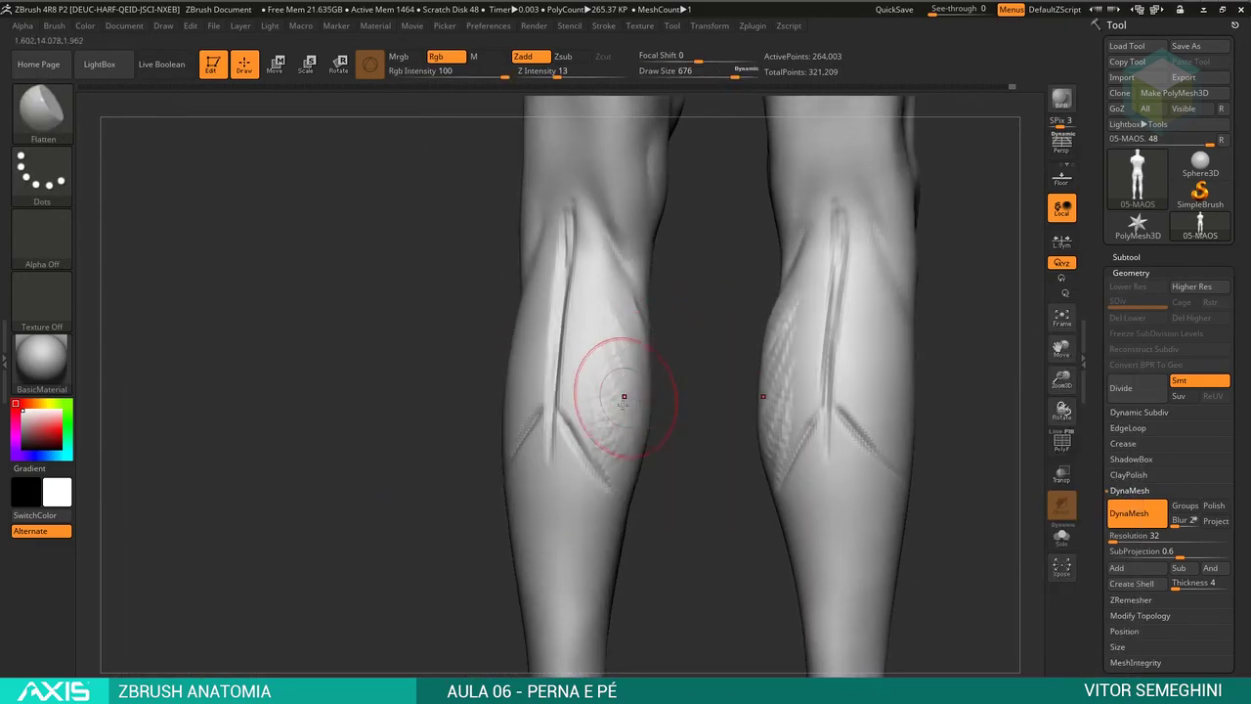
mouse_move(624, 339)
mouse_down()
mouse_move(619, 392)
mouse_move(655, 346)
mouse_up()
- Add small ClayBuildup strokes on the left calf, then turn to an elevated rear view
key(space)
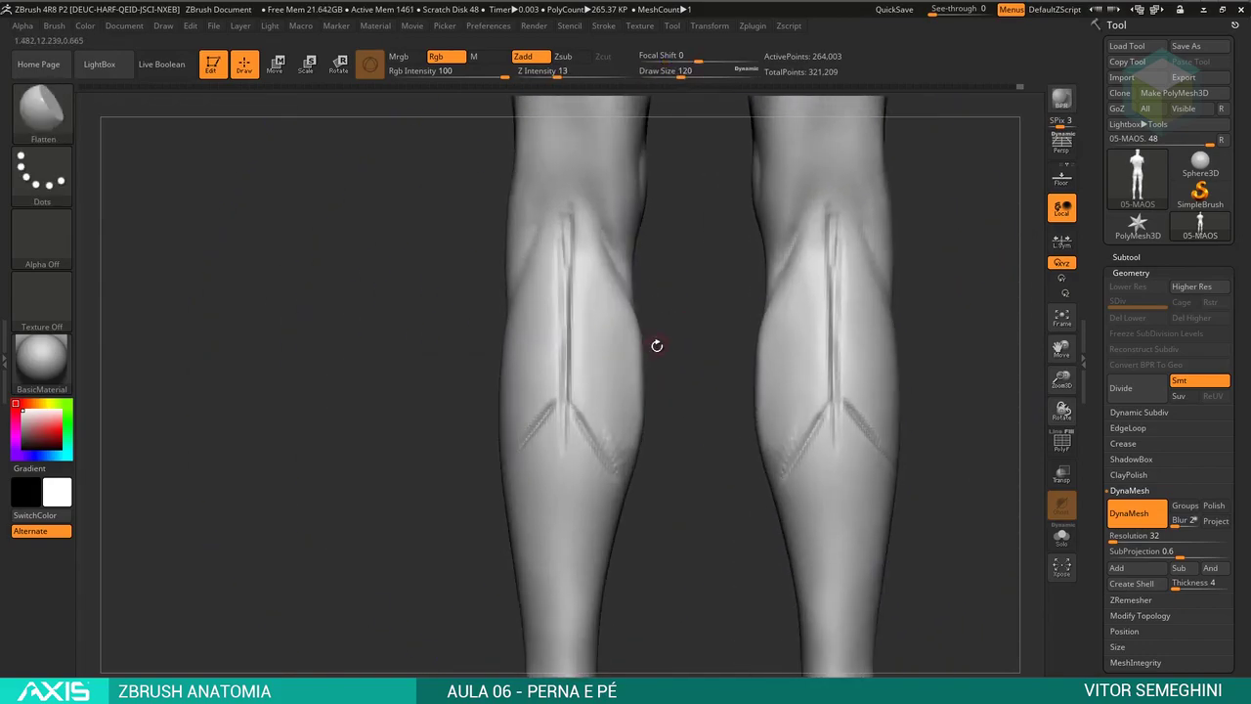
mouse_move(587, 322)
mouse_down()
mouse_move(589, 280)
mouse_move(659, 343)
mouse_move(552, 347)
mouse_up()
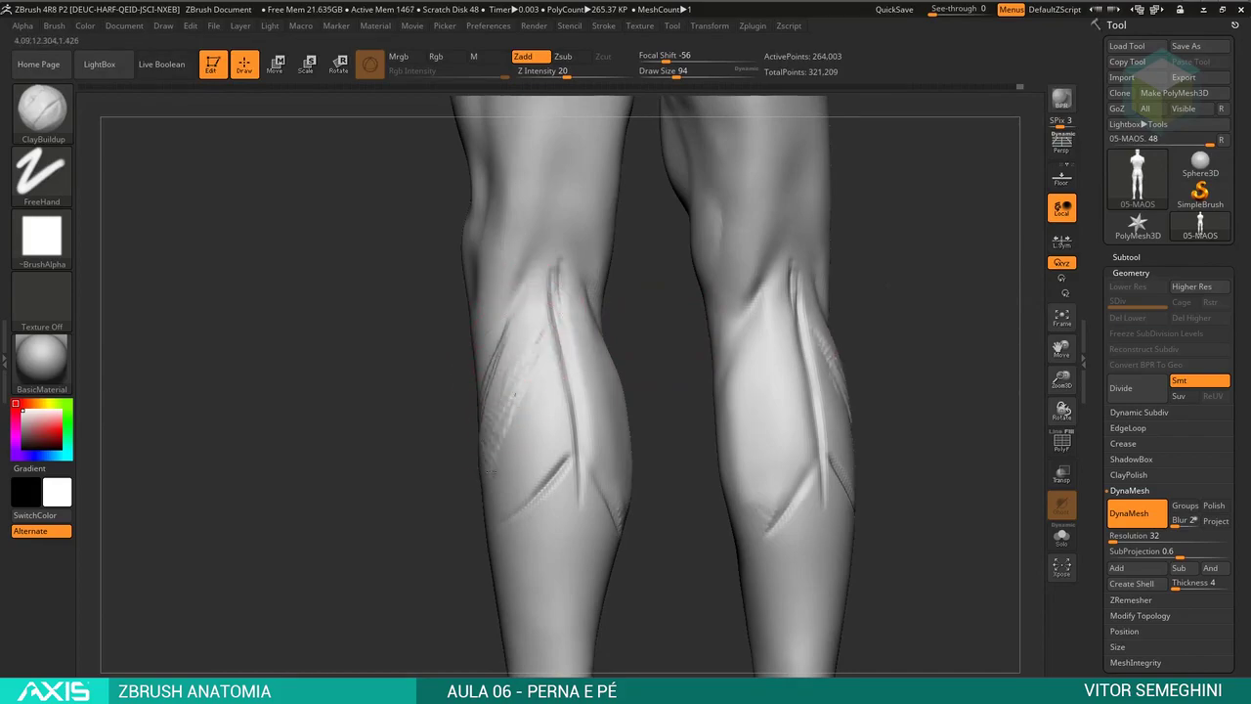
mouse_move(645, 547)
mouse_down()
mouse_move(684, 293)
mouse_move(521, 387)
mouse_up()
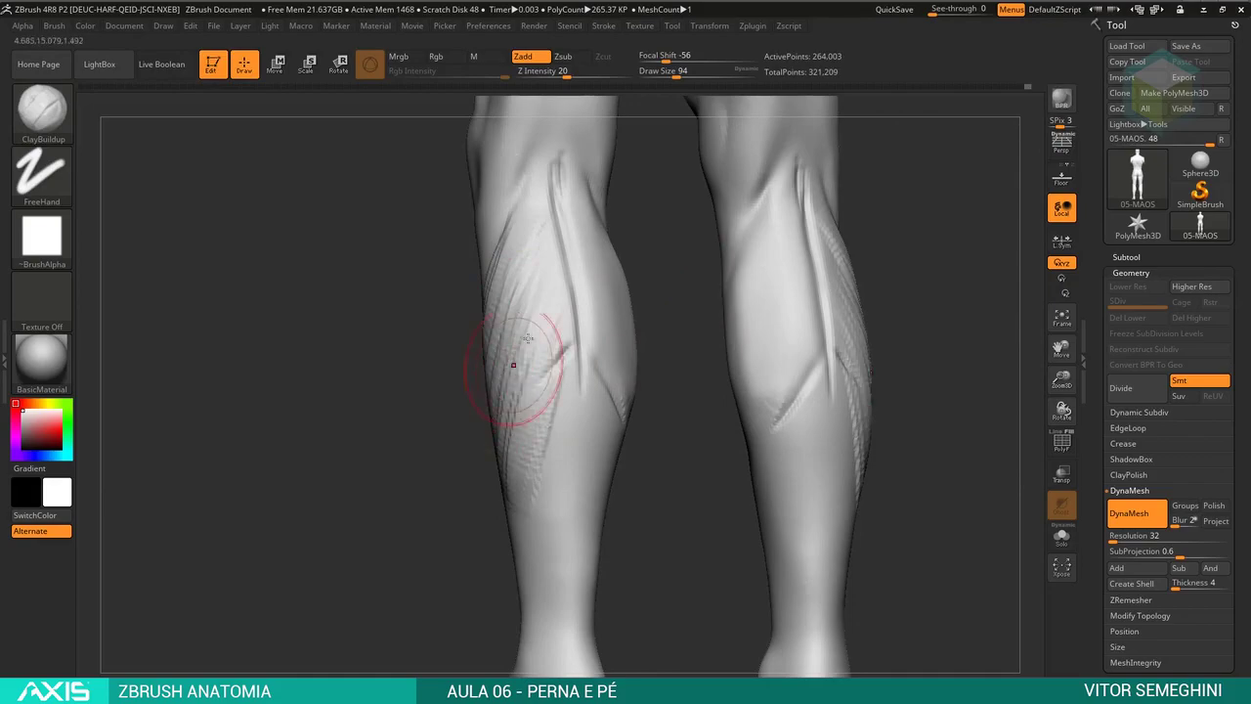
mouse_move(515, 266)
mouse_down()
mouse_move(655, 237)
mouse_move(547, 323)
mouse_move(600, 353)
mouse_move(795, 354)
mouse_up()
- Switch to the Move brush and start a lasso mask around the legs from the back
key(b)
key(m)
key(v)
key(space)
mouse_move(739, 302)
mouse_down()
mouse_move(753, 544)
mouse_move(837, 460)
mouse_up()
ctrl+drag(780, 565, 739, 618)
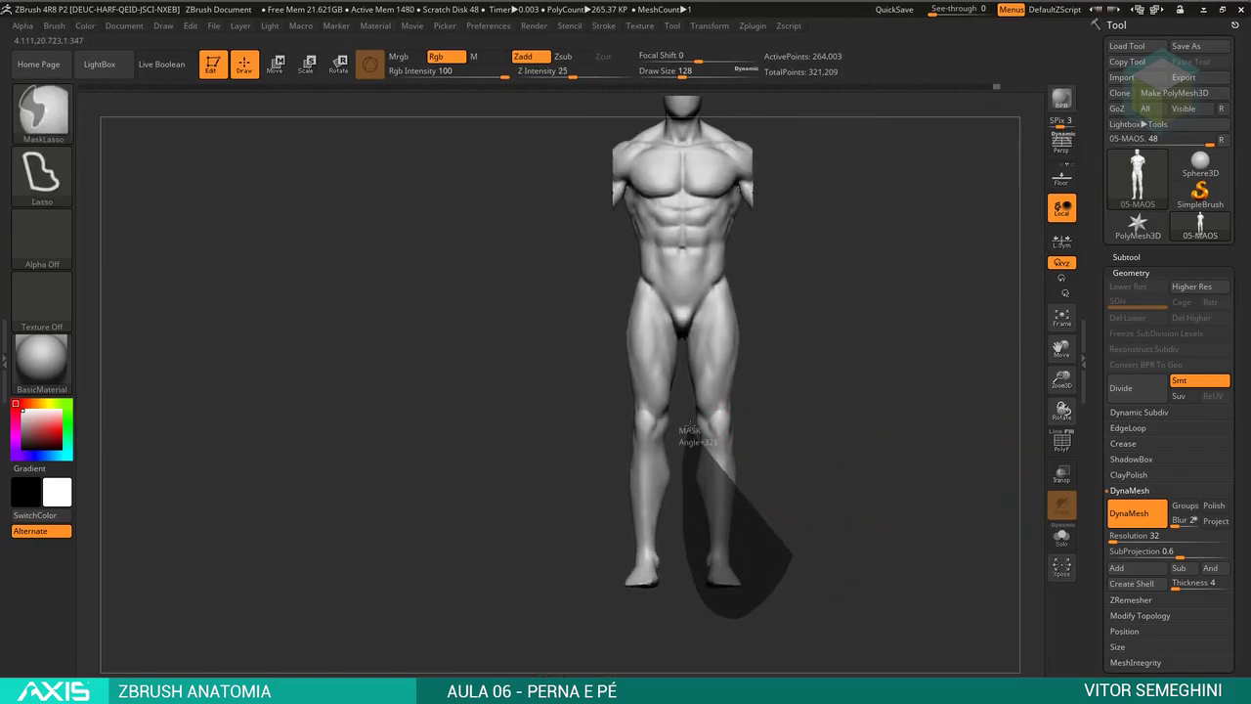
- Isolate the lower legs with an inverted mask and scale them slightly from the knee
ctrl+drag(718, 413, 721, 415)
key(e)
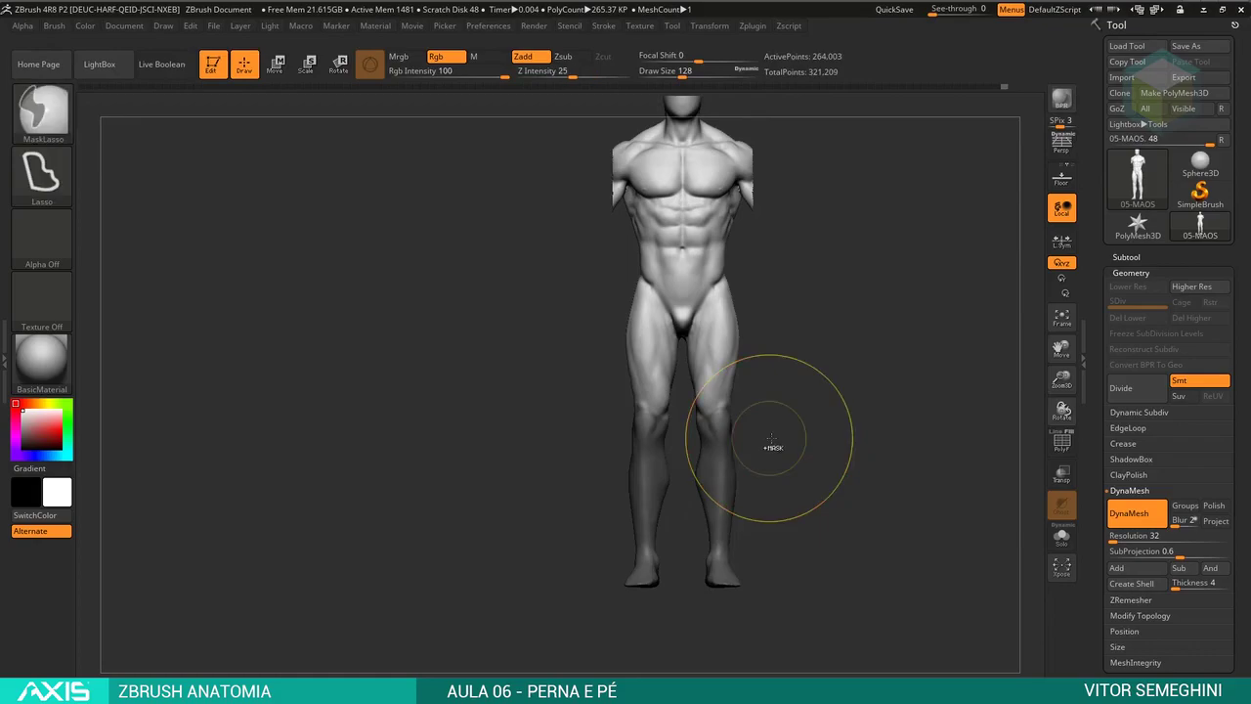
ctrl+click(771, 436)
alt+drag(727, 555, 714, 406)
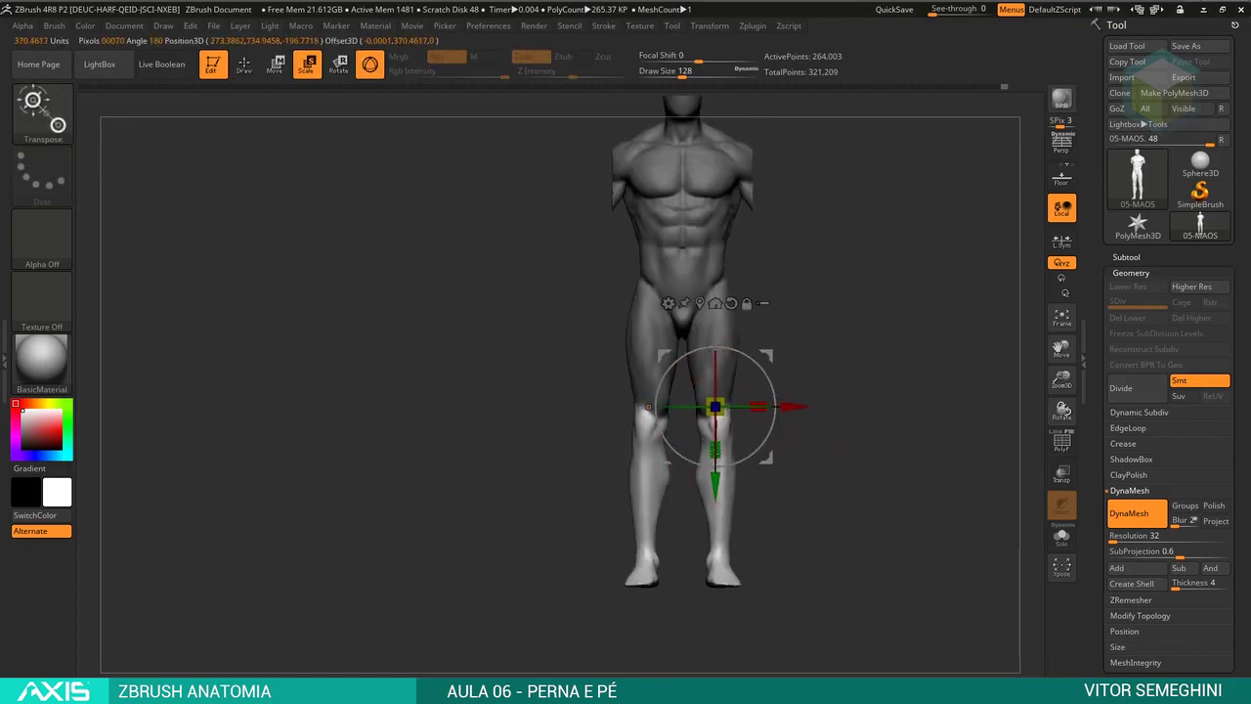
mouse_move(837, 376)
shift+mouse_down()
mouse_move(850, 381)
mouse_move(834, 388)
mouse_move(914, 375)
shift+mouse_up()
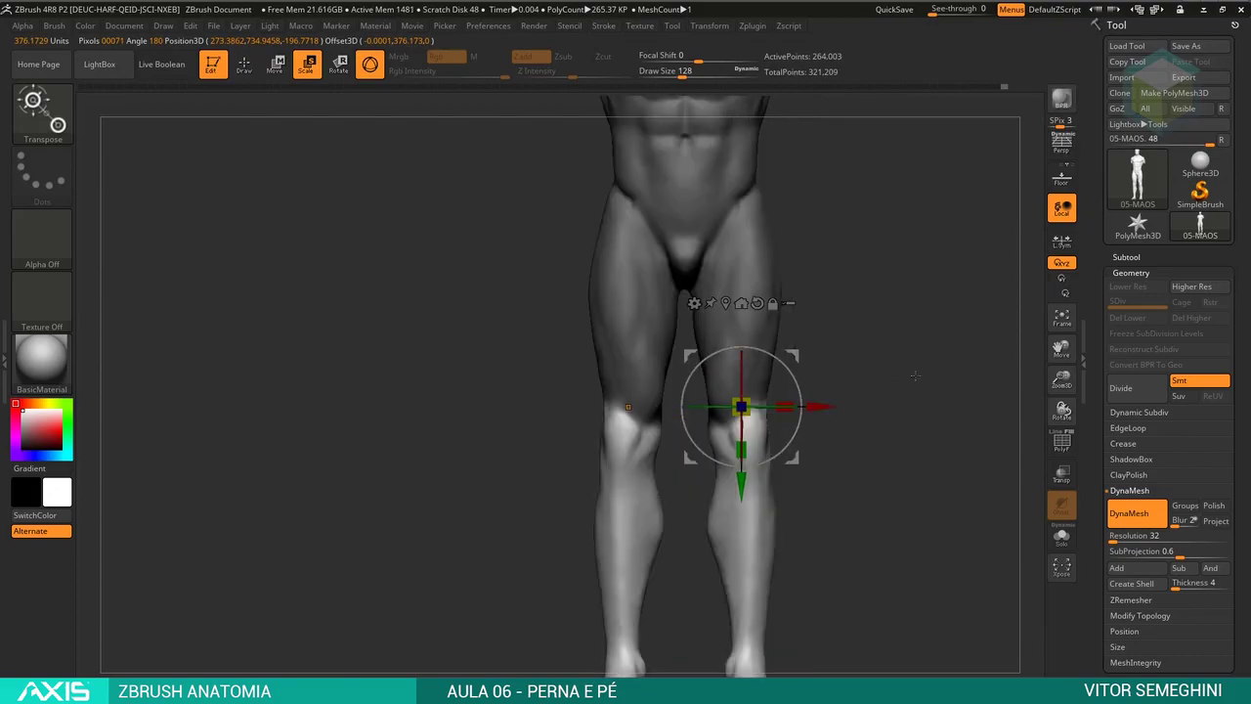
mouse_move(801, 404)
mouse_down()
mouse_move(814, 405)
mouse_move(742, 404)
mouse_move(799, 374)
mouse_up()
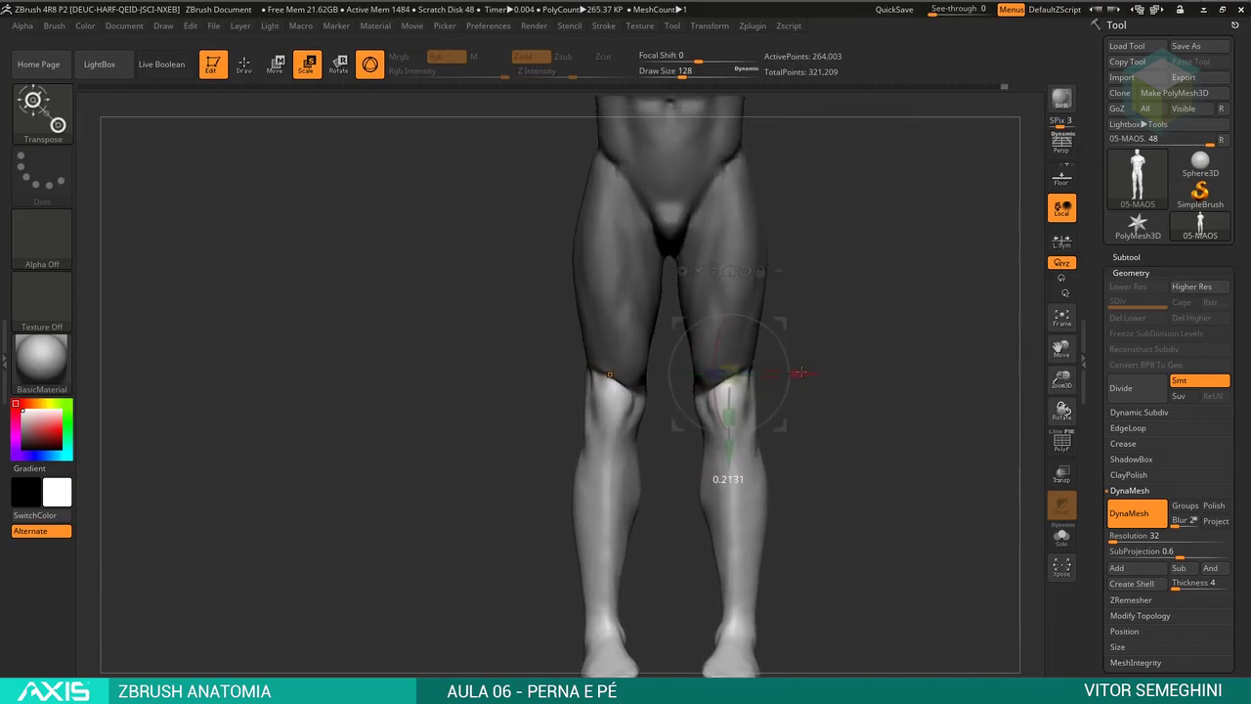
mouse_move(938, 383)
mouse_down()
mouse_move(858, 382)
mouse_move(725, 467)
mouse_move(890, 362)
mouse_move(856, 347)
mouse_move(835, 393)
mouse_move(735, 391)
mouse_move(773, 530)
mouse_move(728, 508)
mouse_move(736, 524)
mouse_move(799, 535)
mouse_move(844, 512)
mouse_move(826, 446)
mouse_up()
key(q)
key(space)
- Isolate the feet and reposition them with the Move gizmo placed at the right ankle
ctrl+click(785, 508)
key(w)
click(723, 535)
key(q)
key(space)
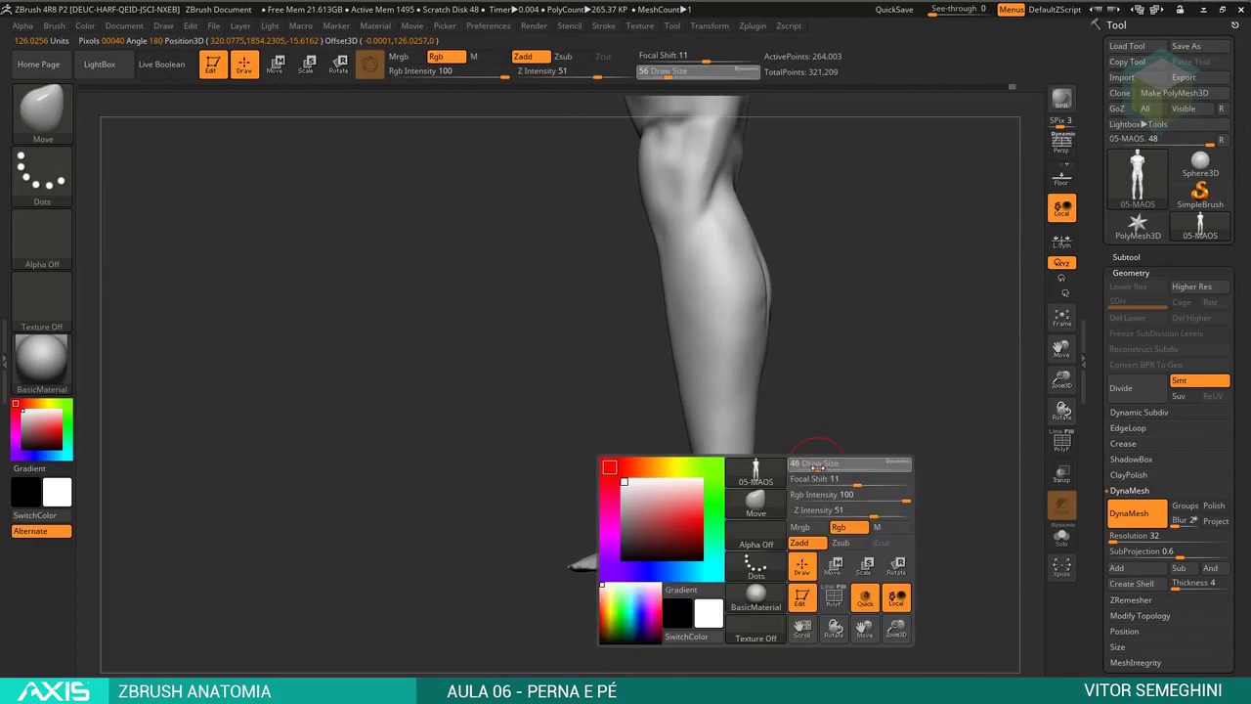
- Build up clay above the ankle with ClayBuildup at size 59, smooth it, and turn to the back view
key(b)
key(c)
key(b)
key(space)
drag(754, 445, 765, 445)
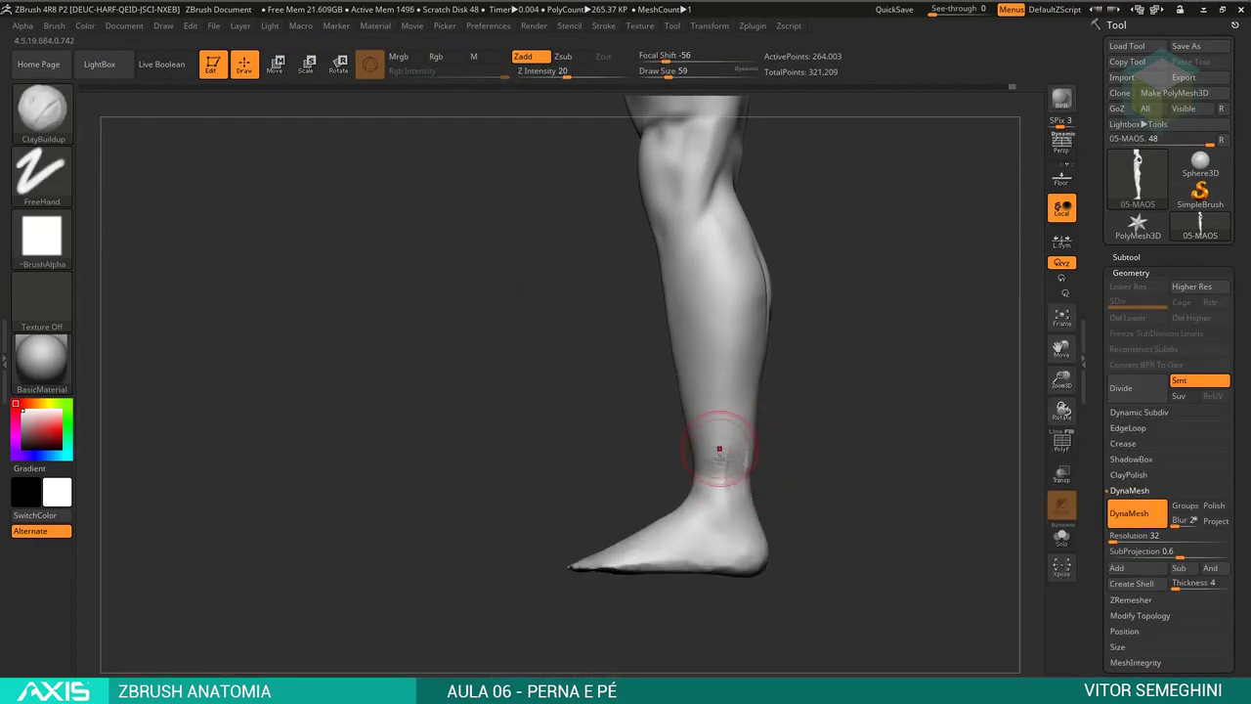
key(shift)
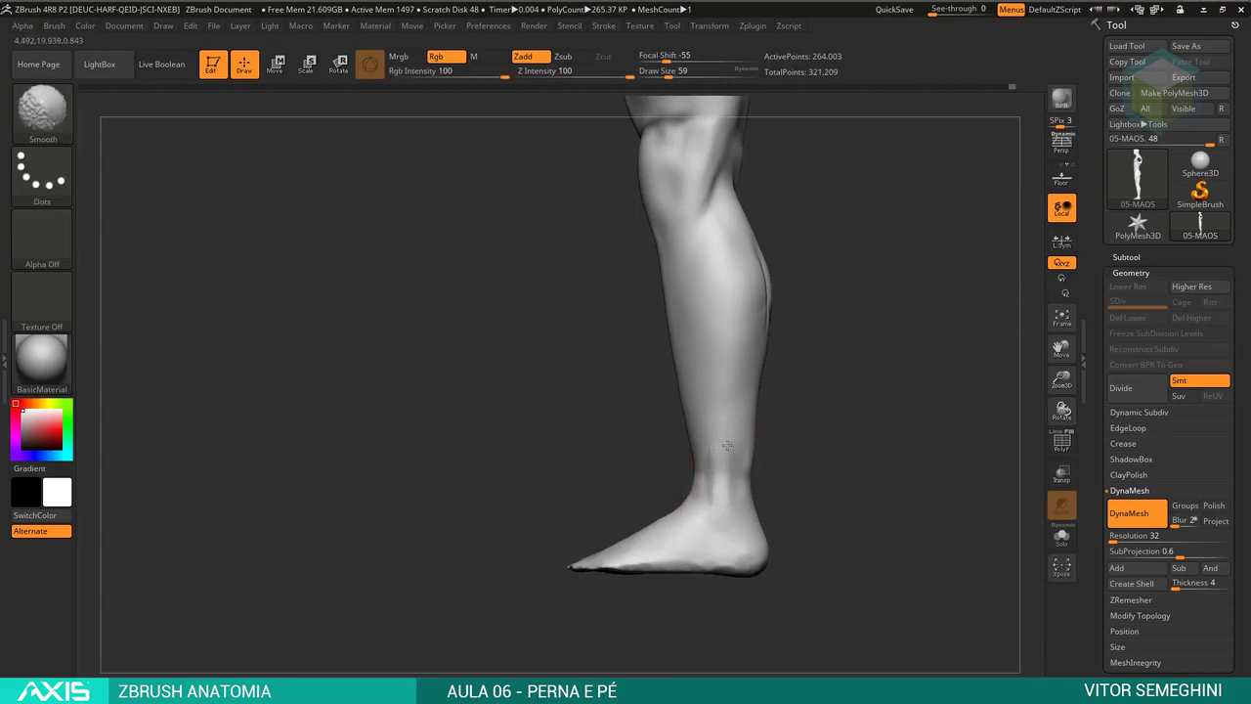
shift+right_drag(737, 482, 704, 442)
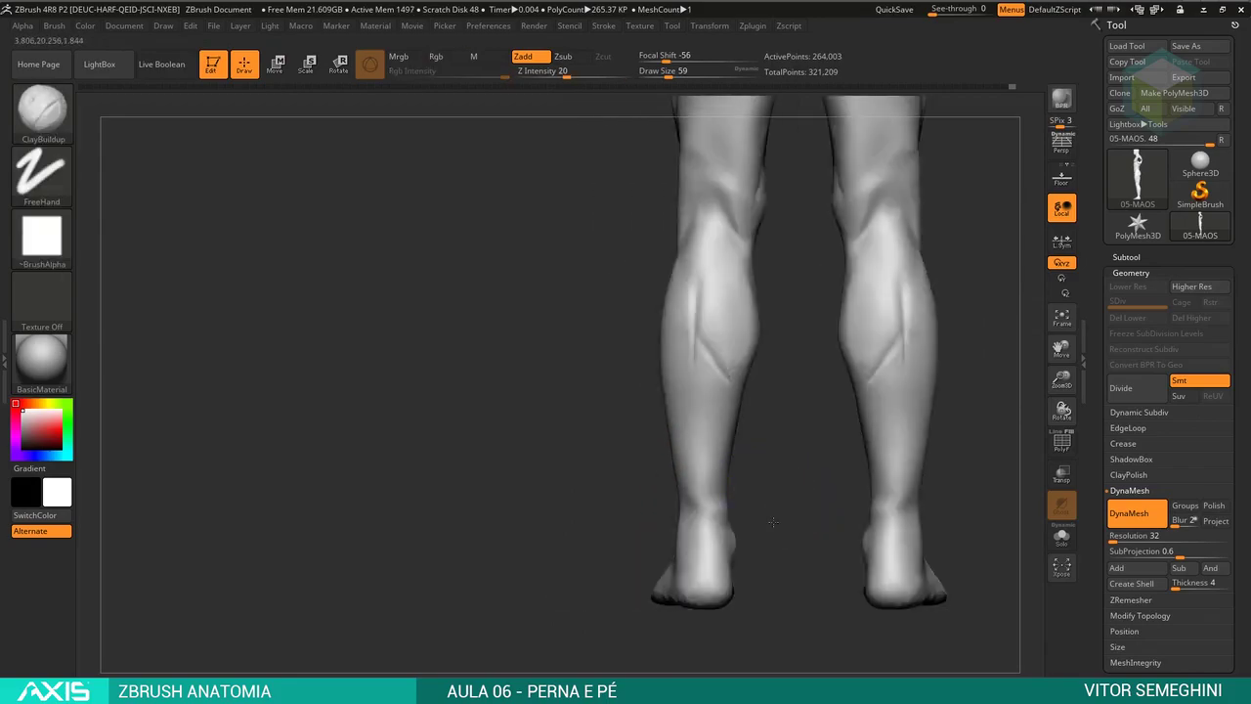
mouse_move(957, 479)
alt+right_down()
mouse_move(794, 294)
mouse_move(678, 413)
mouse_move(644, 414)
mouse_move(674, 413)
mouse_move(662, 463)
mouse_move(692, 335)
alt+right_up()
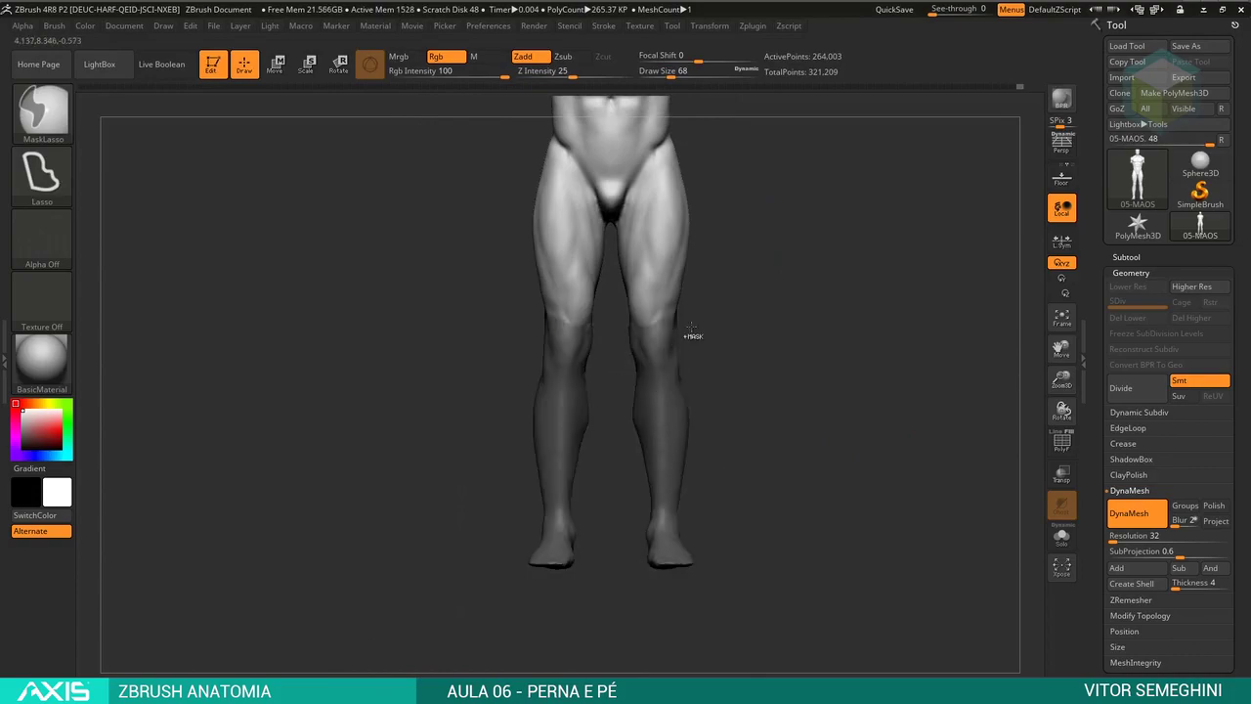
- Switch to DamStandard, enlarge the brush, and zoom in on the backs of both calves
key(space)
mouse_move(651, 413)
right_down()
mouse_move(748, 349)
mouse_move(675, 327)
right_up()
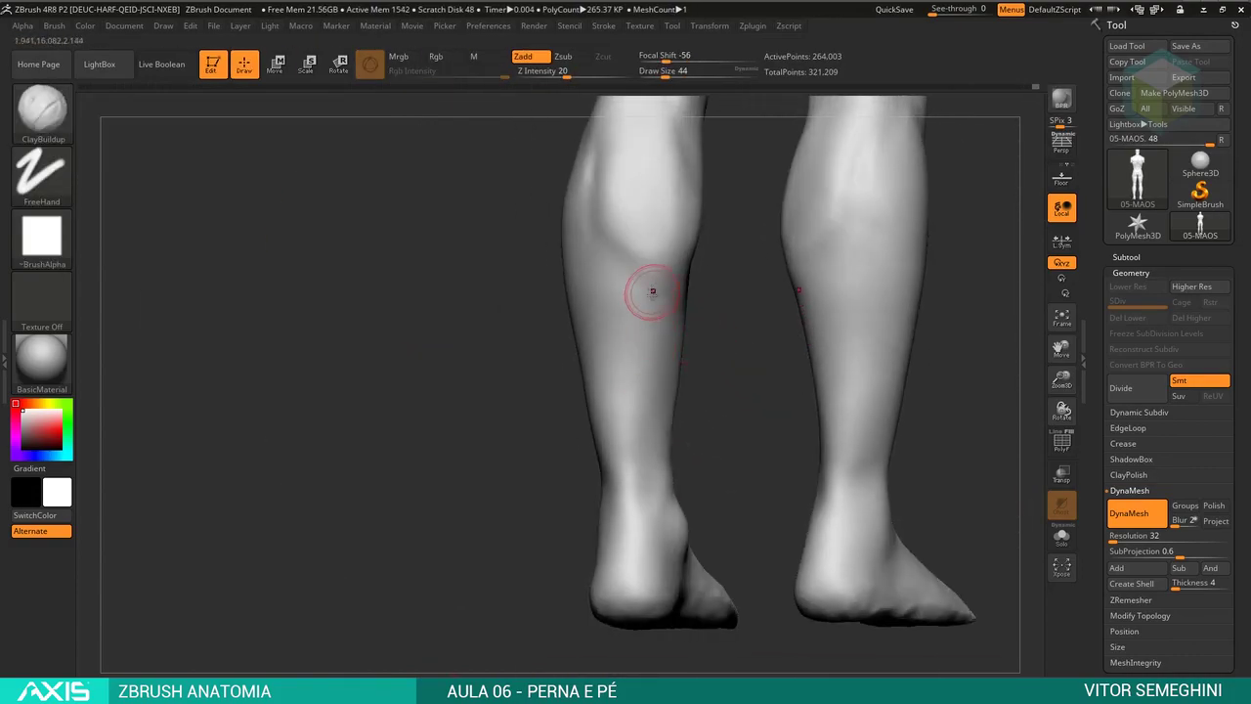
key(space)
drag(638, 333, 637, 341)
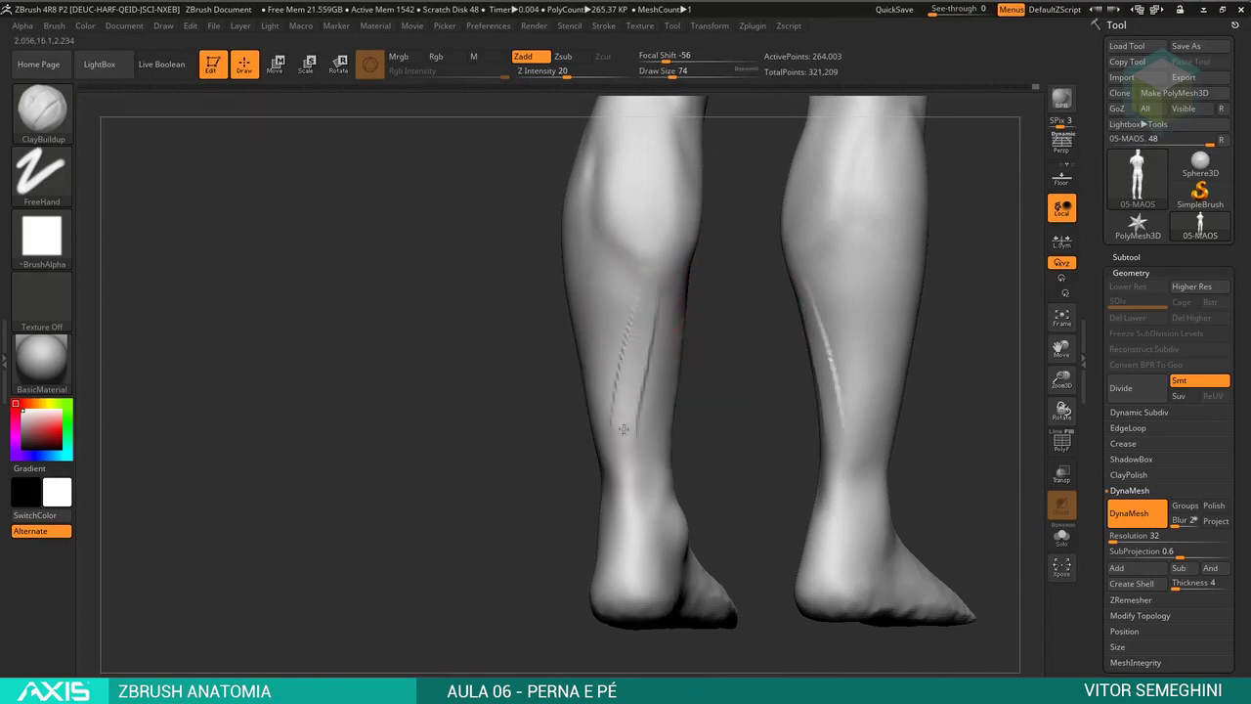
ctrl+right_drag(626, 535, 593, 298)
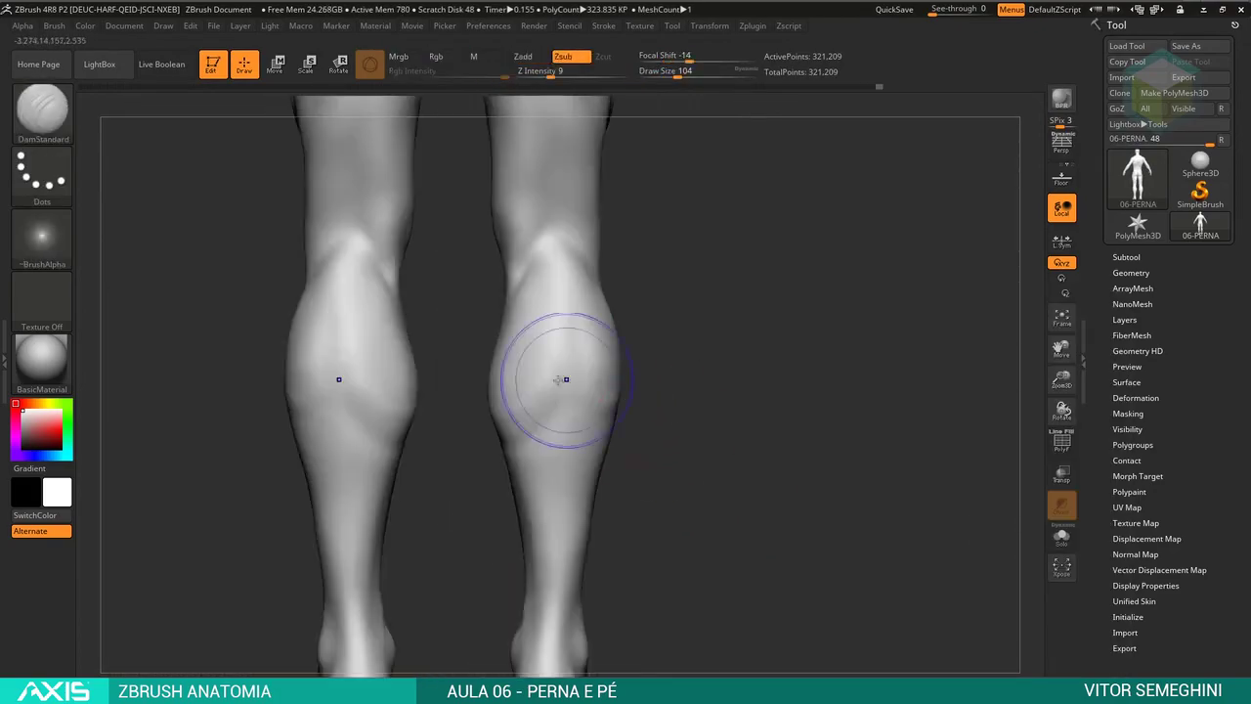
- Bring up the brush picker to swap to the Move brush for the knees and lower legs
key(b)
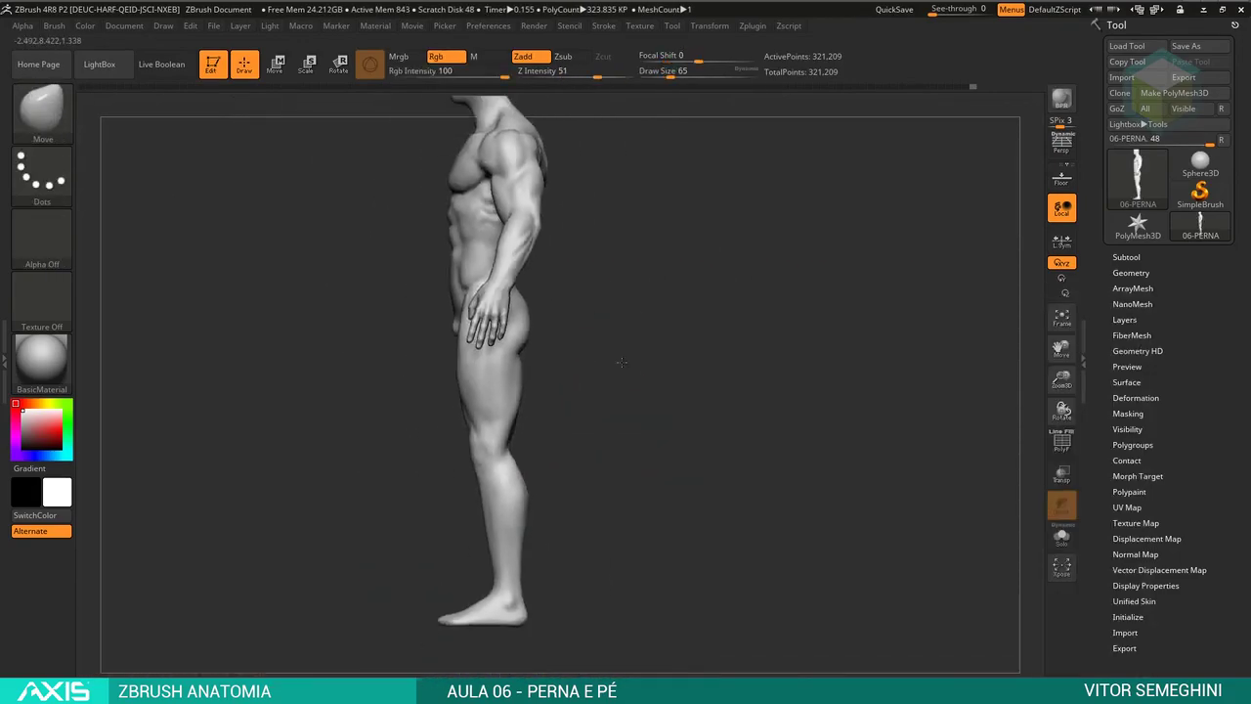
- Orbit from the front to the back and zoom in on both feet at a three-quarter angle
drag(659, 439, 836, 364)
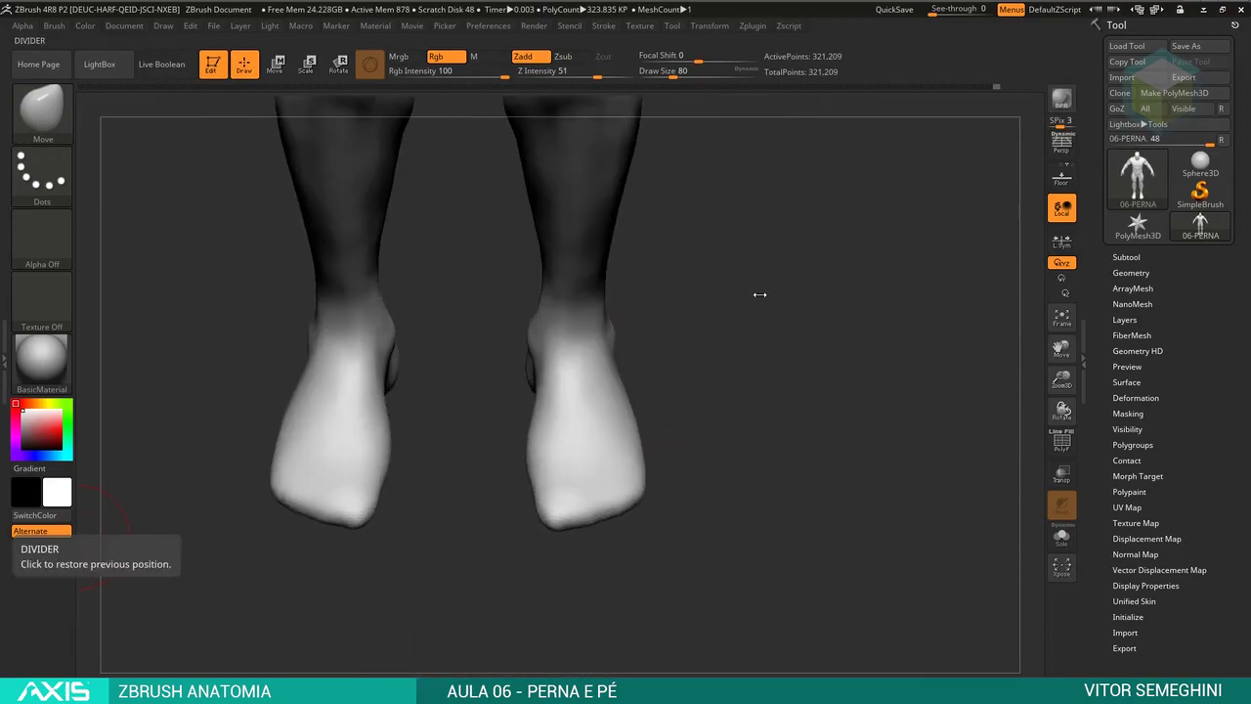
mouse_move(796, 376)
mouse_down()
mouse_move(872, 303)
mouse_move(851, 313)
mouse_move(841, 404)
mouse_up()
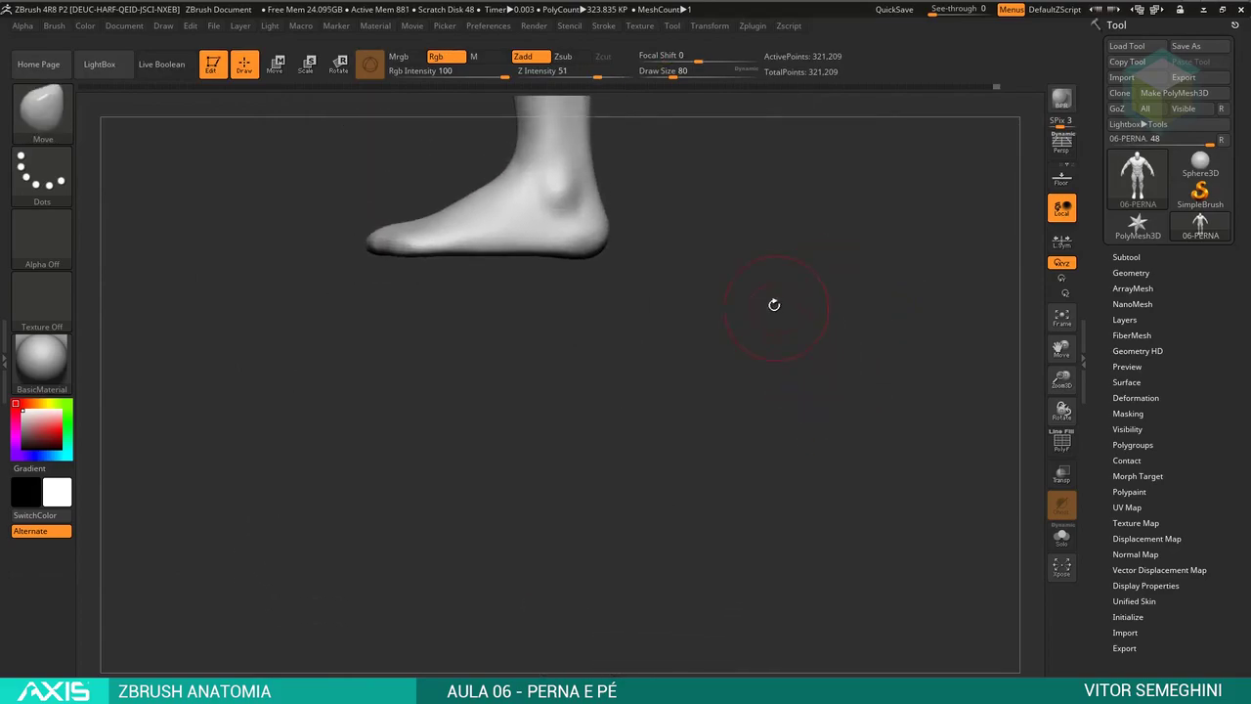
mouse_move(774, 304)
mouse_down()
mouse_move(840, 440)
mouse_move(849, 344)
mouse_move(747, 346)
mouse_up()
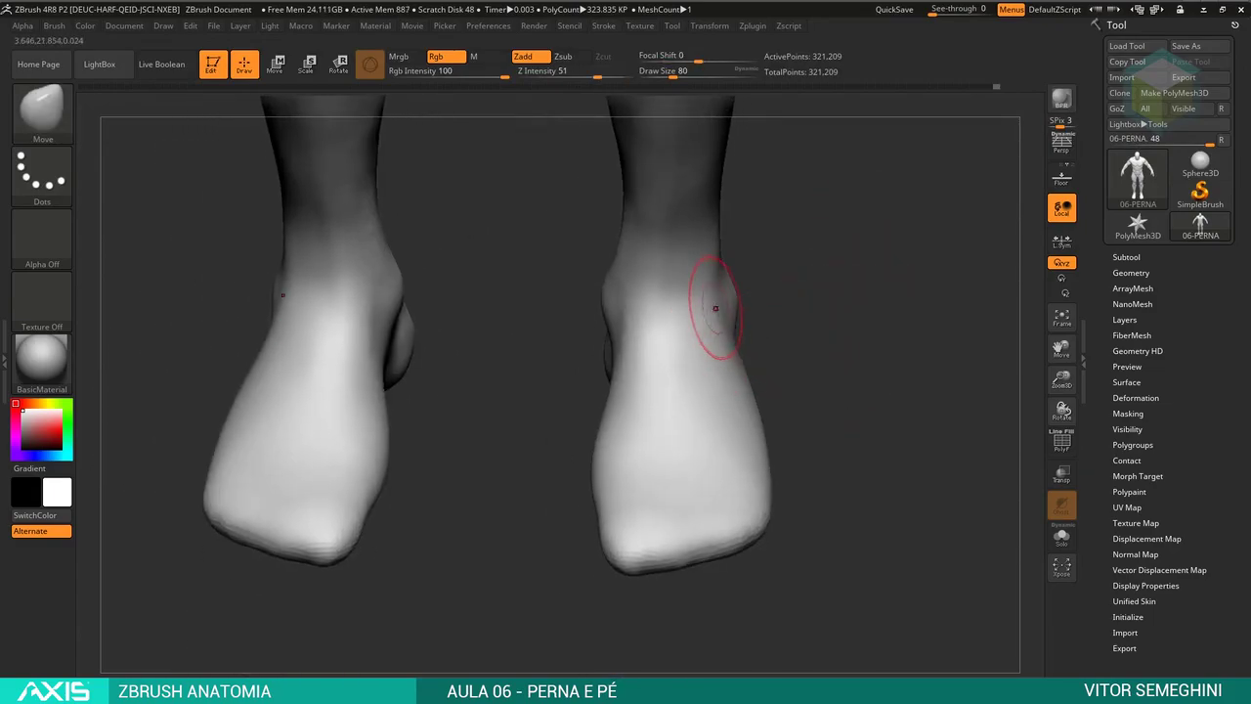
- Build up the ankle tendons with ClayBuildup, checking both legs from the front, side and rear
key(b)
key(c)
key(b)
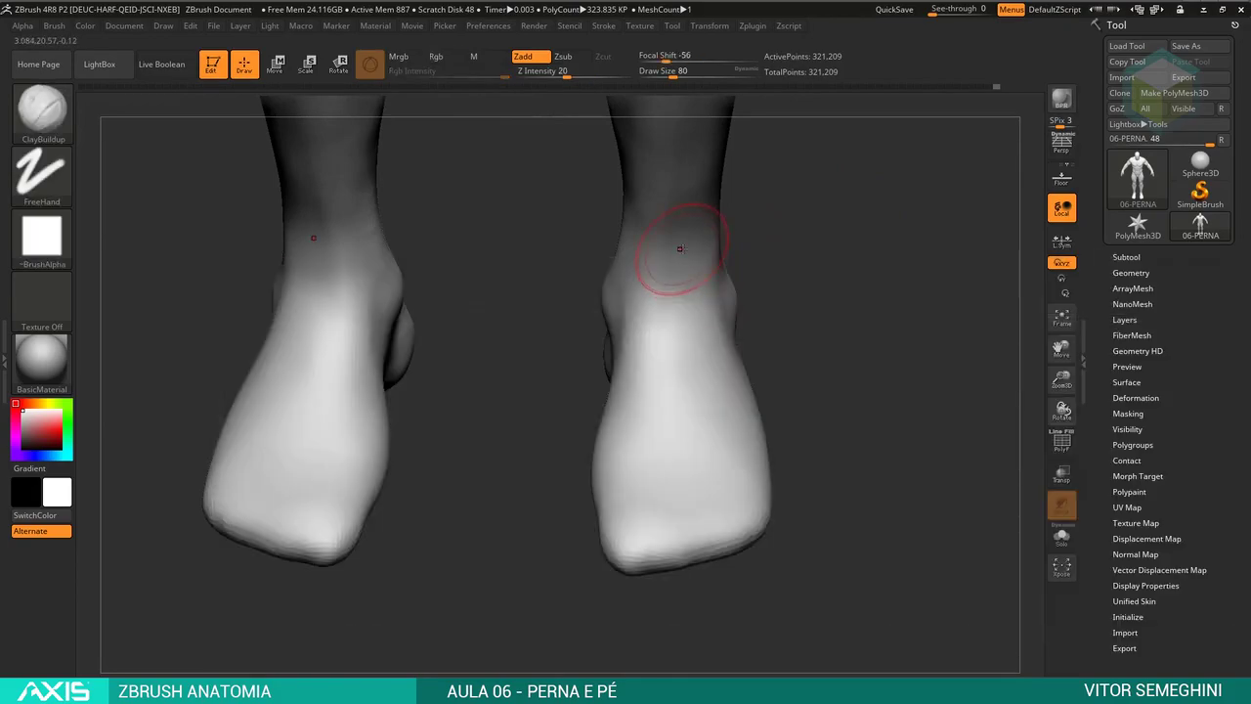
key(space)
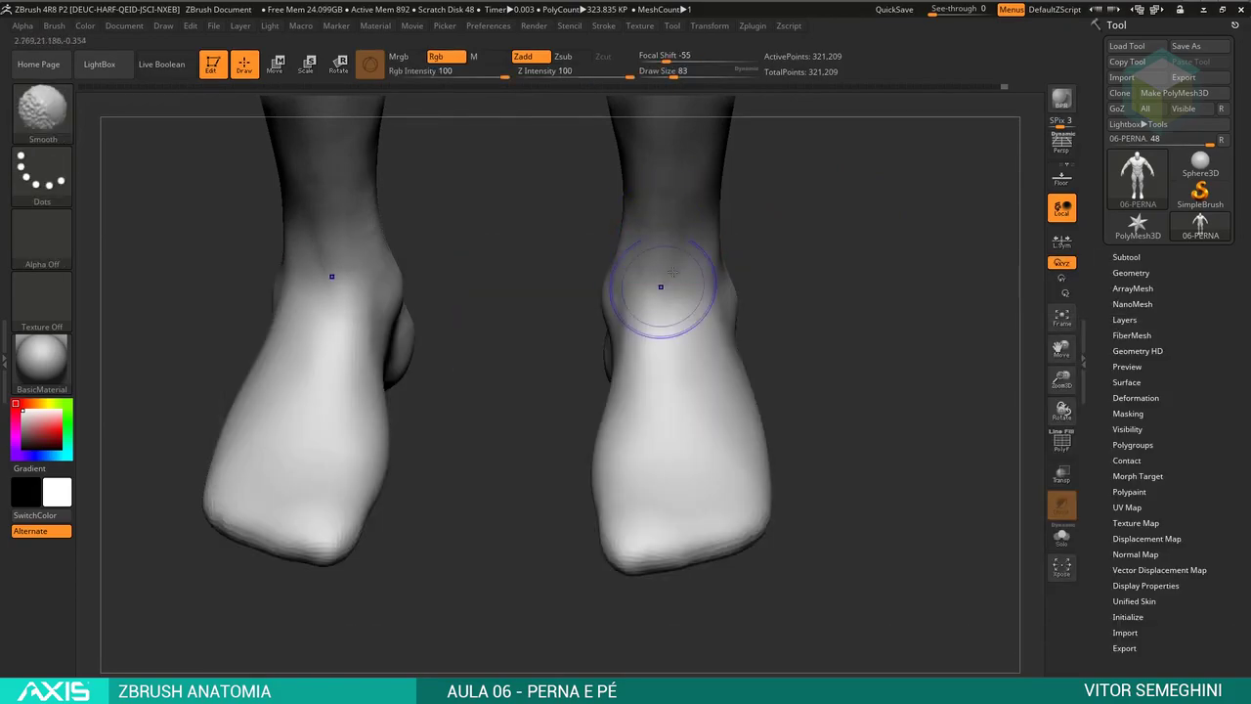
mouse_move(661, 286)
shift+right_down()
mouse_move(749, 397)
mouse_move(736, 411)
shift+right_up()
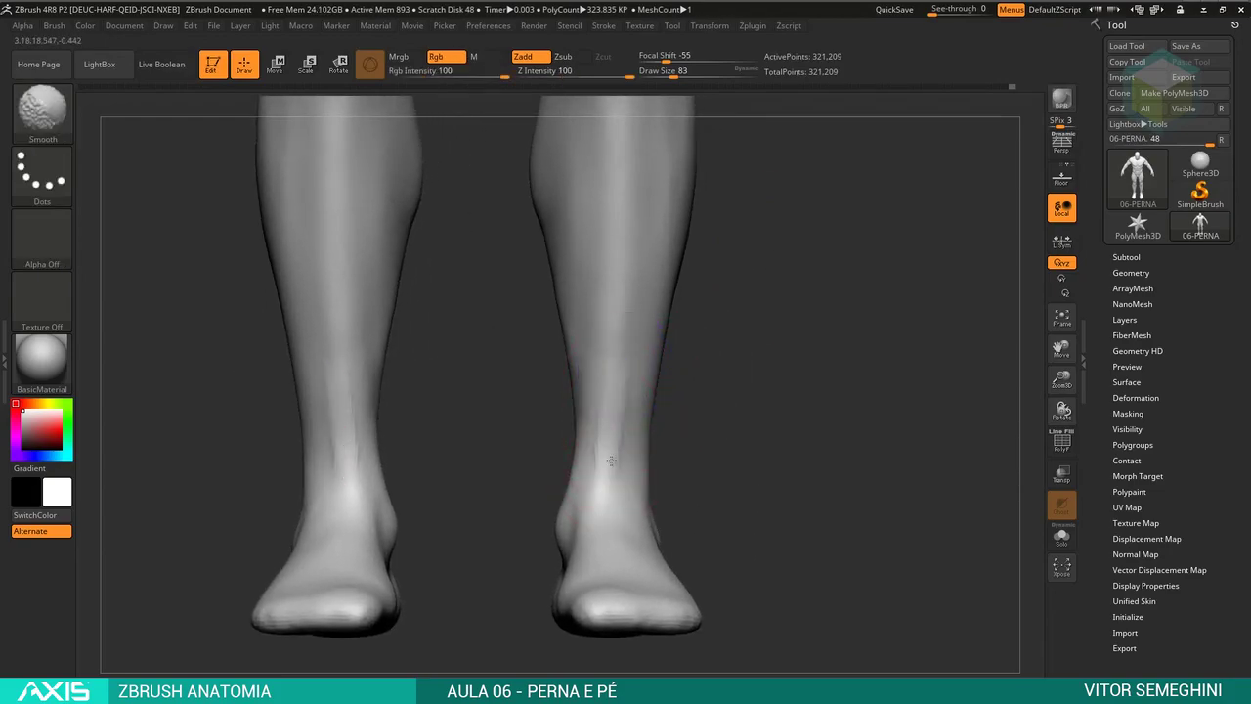
mouse_move(659, 439)
right_down()
mouse_move(825, 384)
mouse_move(814, 364)
mouse_move(699, 335)
right_up()
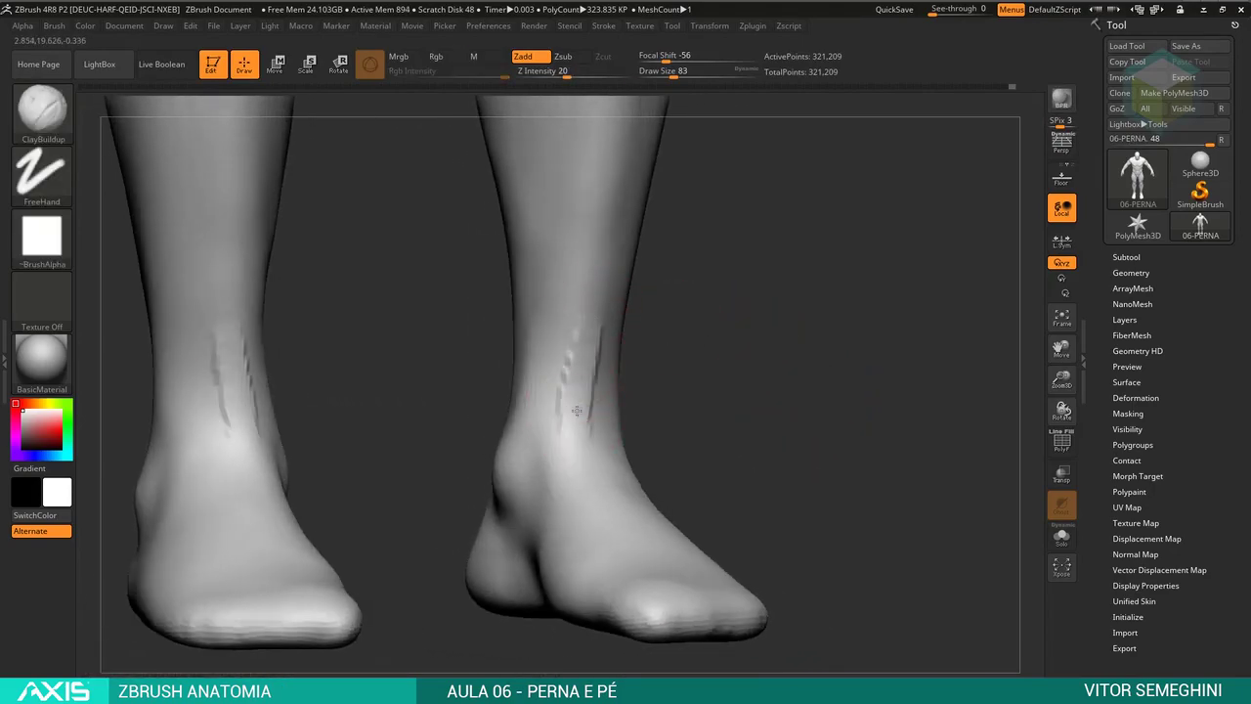
mouse_move(574, 452)
shift+right_down()
mouse_move(759, 362)
mouse_move(787, 370)
mouse_move(788, 352)
mouse_move(817, 350)
mouse_move(645, 341)
shift+right_up()
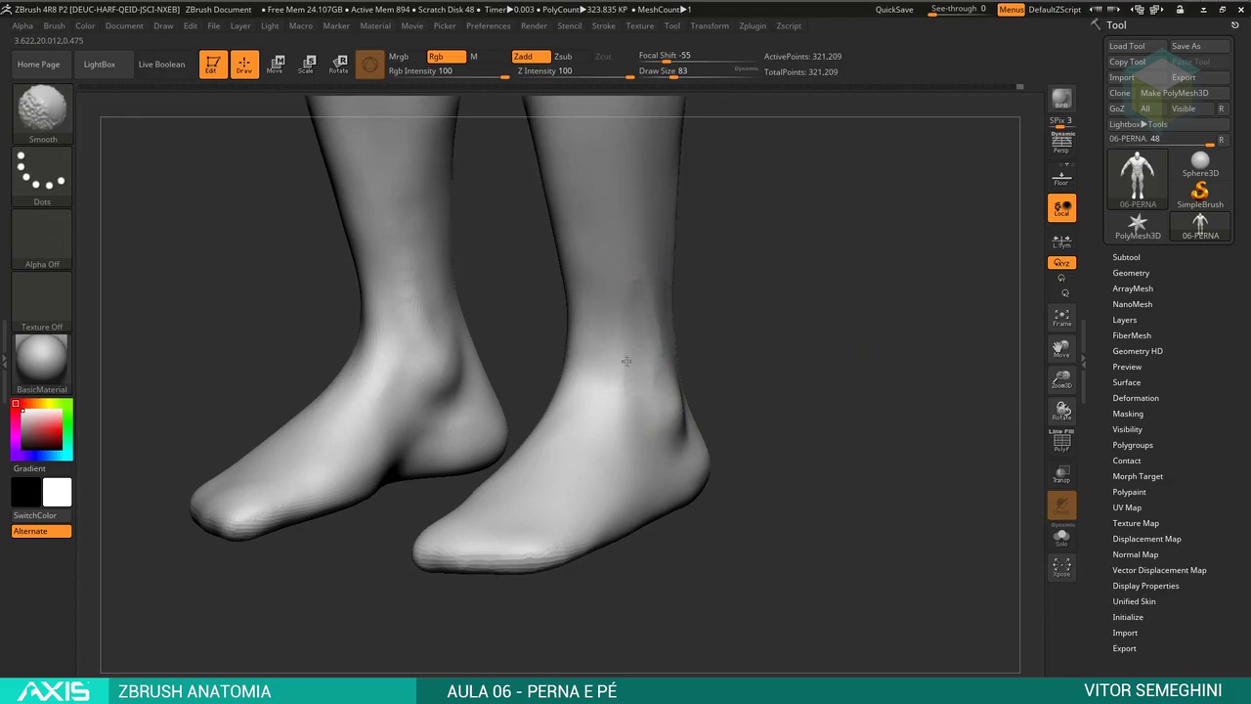
mouse_move(626, 335)
shift+right_down()
mouse_move(781, 348)
mouse_move(768, 385)
mouse_move(724, 350)
shift+right_up()
- Carve the ankle and heel creases with DamStandard, orbiting between side, back and front views
key(b)
key(d)
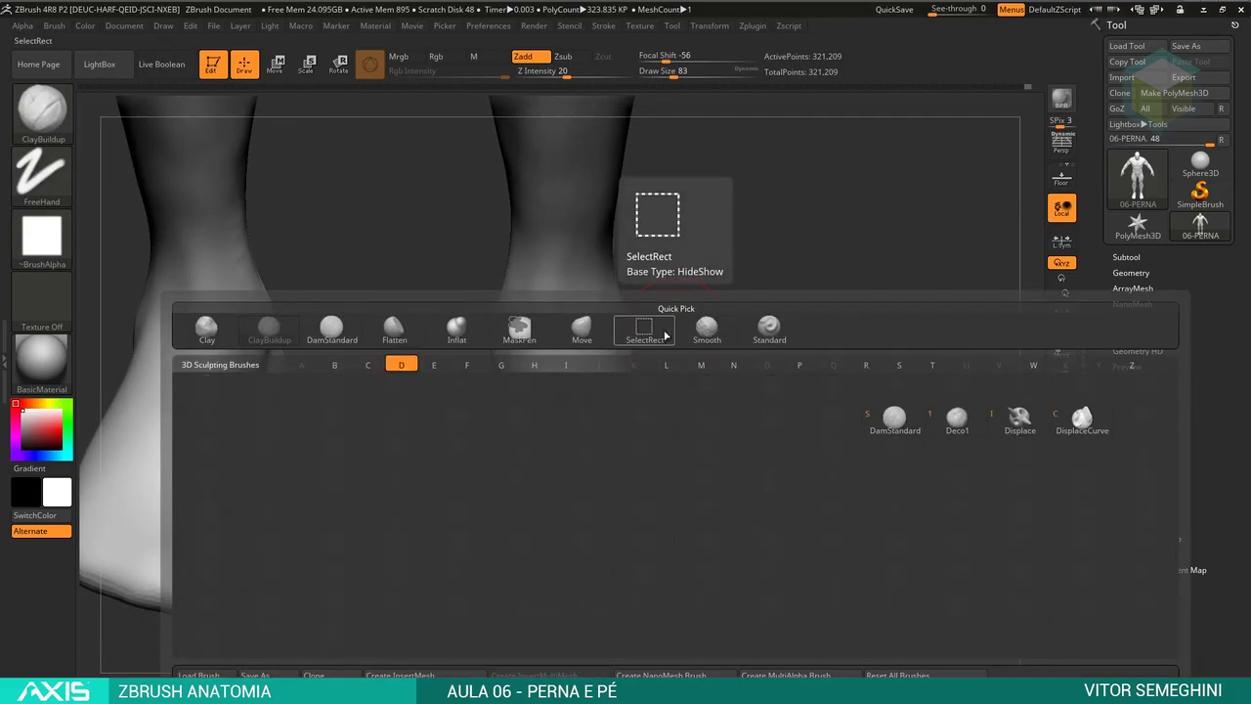
key(s)
key(space)
mouse_move(680, 339)
shift+right_down()
mouse_move(714, 315)
mouse_move(654, 316)
mouse_move(737, 328)
mouse_move(656, 357)
mouse_move(658, 324)
mouse_move(664, 340)
mouse_move(635, 331)
shift+right_up()
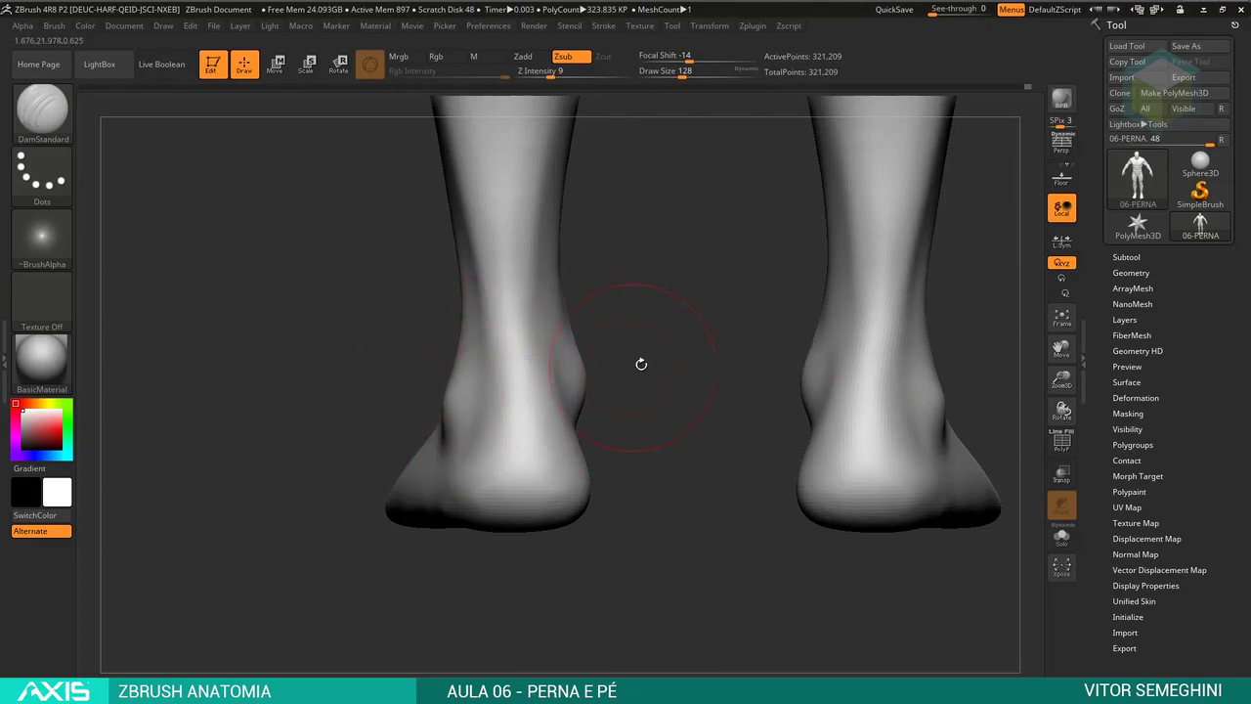
mouse_move(648, 355)
mouse_down()
mouse_move(628, 391)
mouse_move(505, 286)
mouse_up()
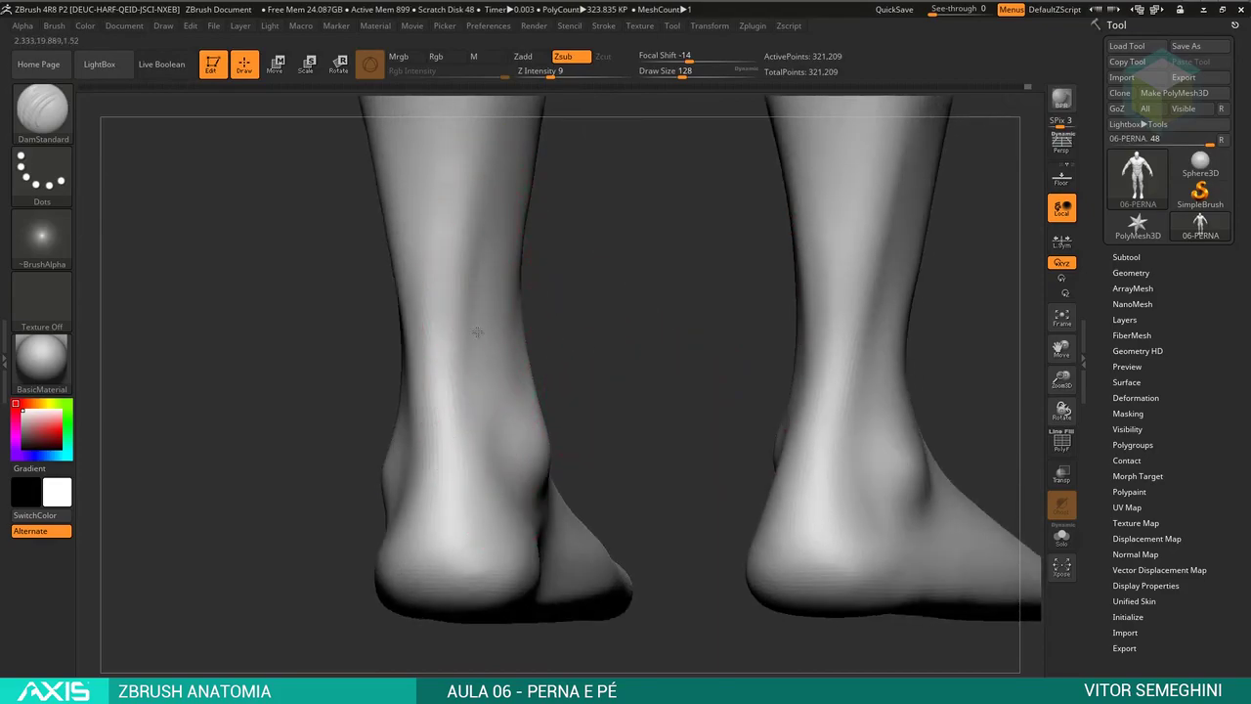
drag(516, 534, 586, 324)
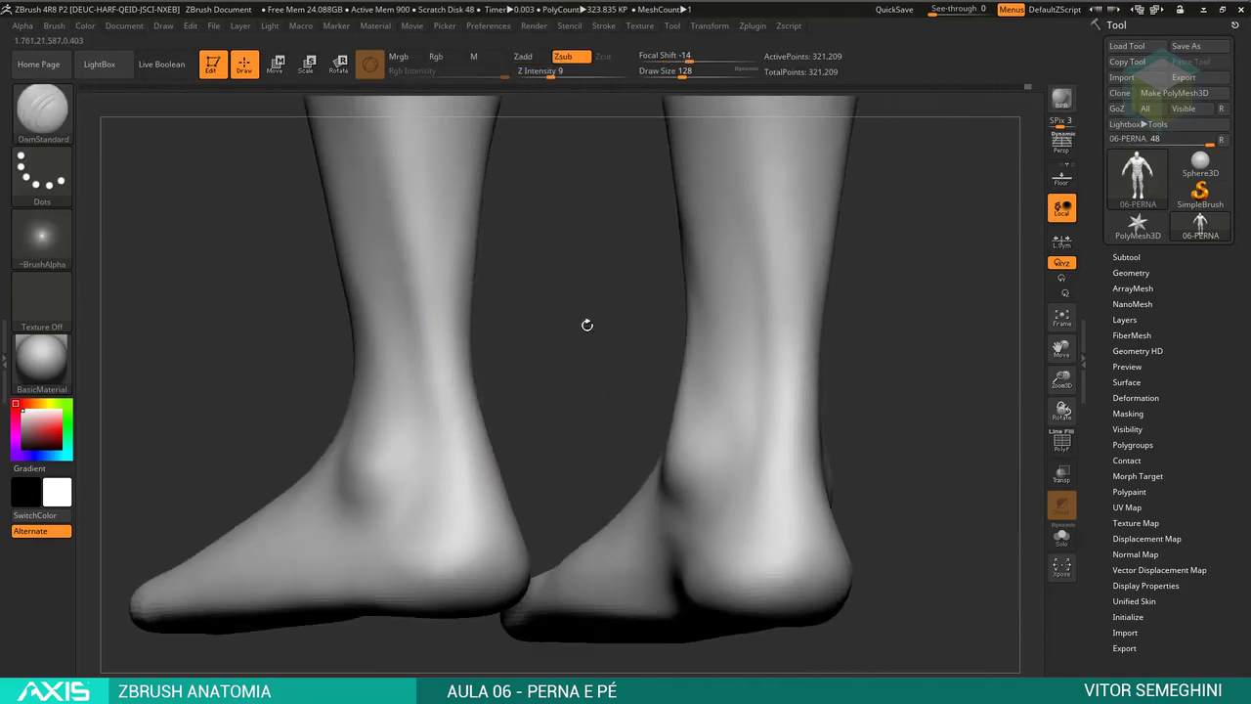
mouse_move(406, 528)
mouse_down()
mouse_move(547, 391)
mouse_move(573, 319)
mouse_move(573, 358)
mouse_move(513, 364)
mouse_up()
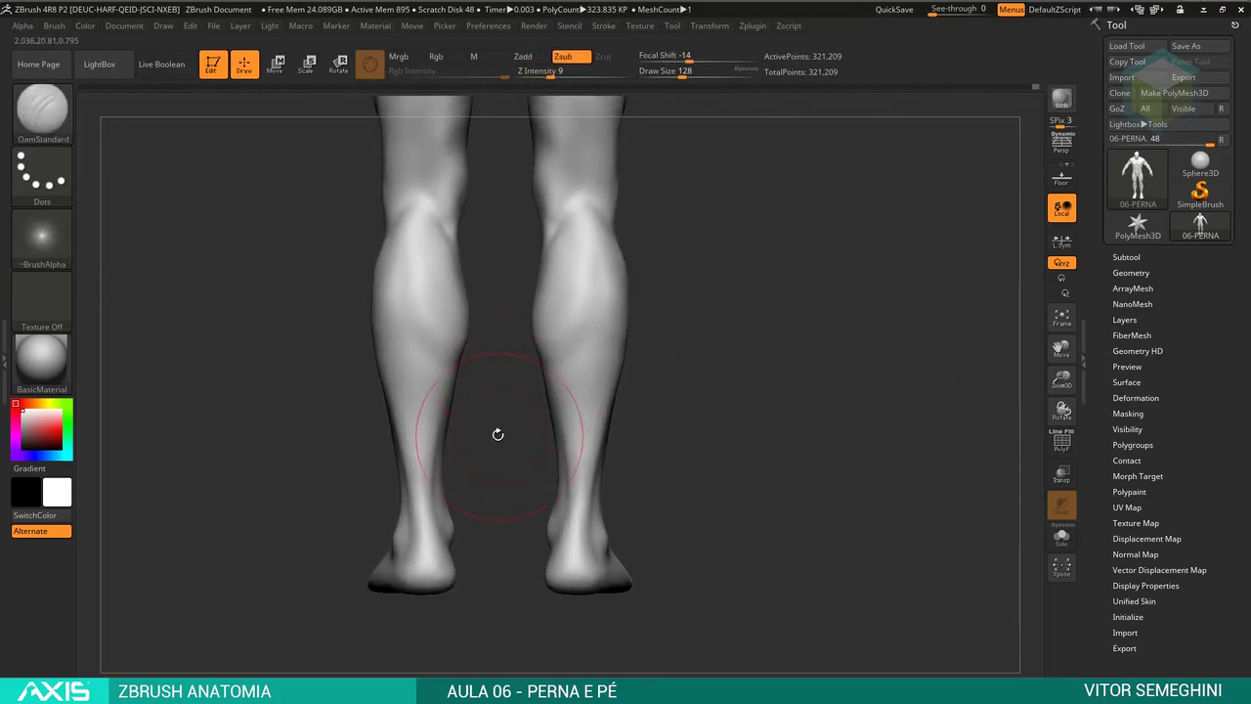
mouse_move(498, 434)
mouse_down()
mouse_move(522, 485)
mouse_move(609, 432)
mouse_move(632, 392)
mouse_move(684, 391)
mouse_move(623, 446)
mouse_up()
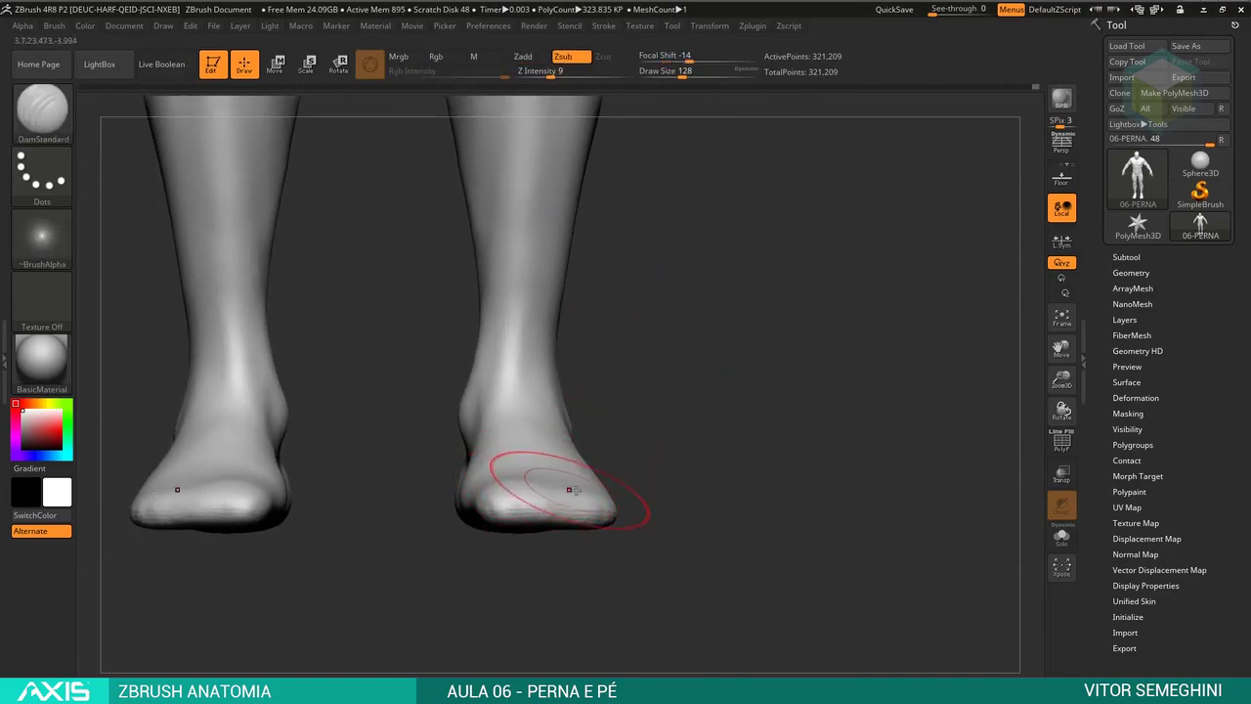
mouse_move(570, 488)
mouse_down()
mouse_move(767, 356)
mouse_move(473, 443)
mouse_up()
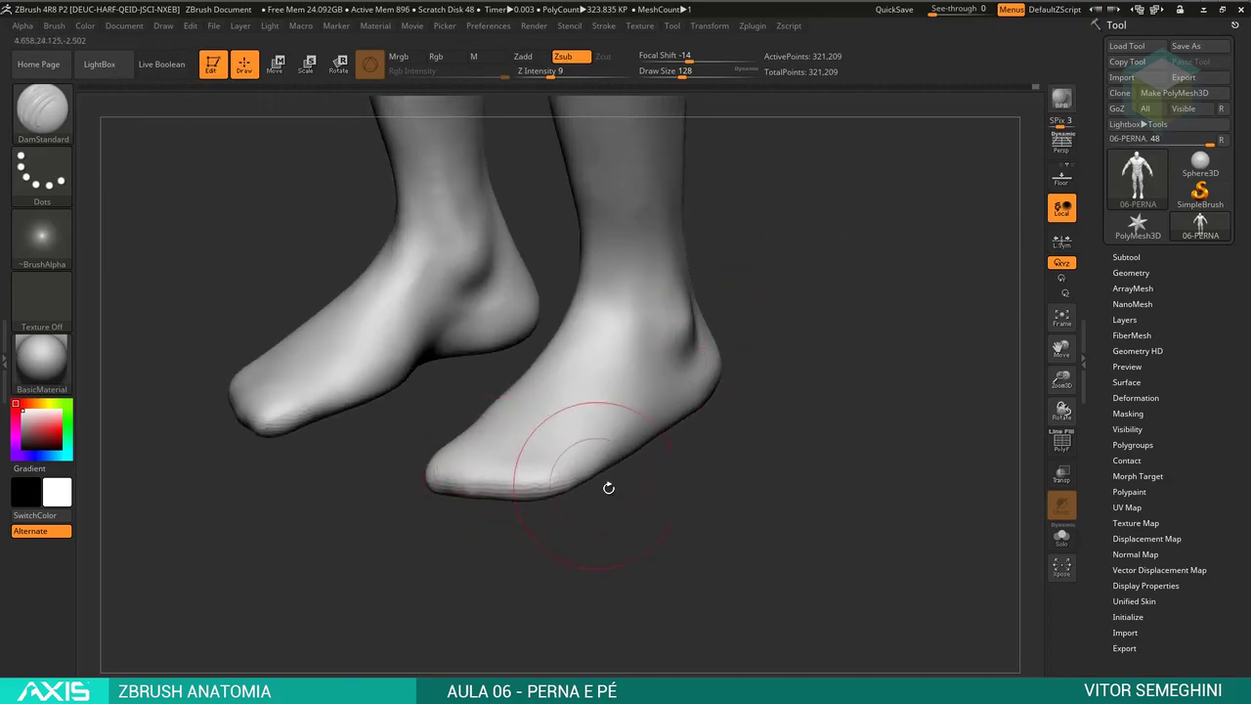
shift+drag(608, 486, 704, 439)
- Carve the toe creases and the crease along the sole edge, working close on the ankle and toes
mouse_move(806, 347)
mouse_down()
mouse_move(688, 354)
mouse_move(726, 368)
mouse_move(551, 361)
mouse_up()
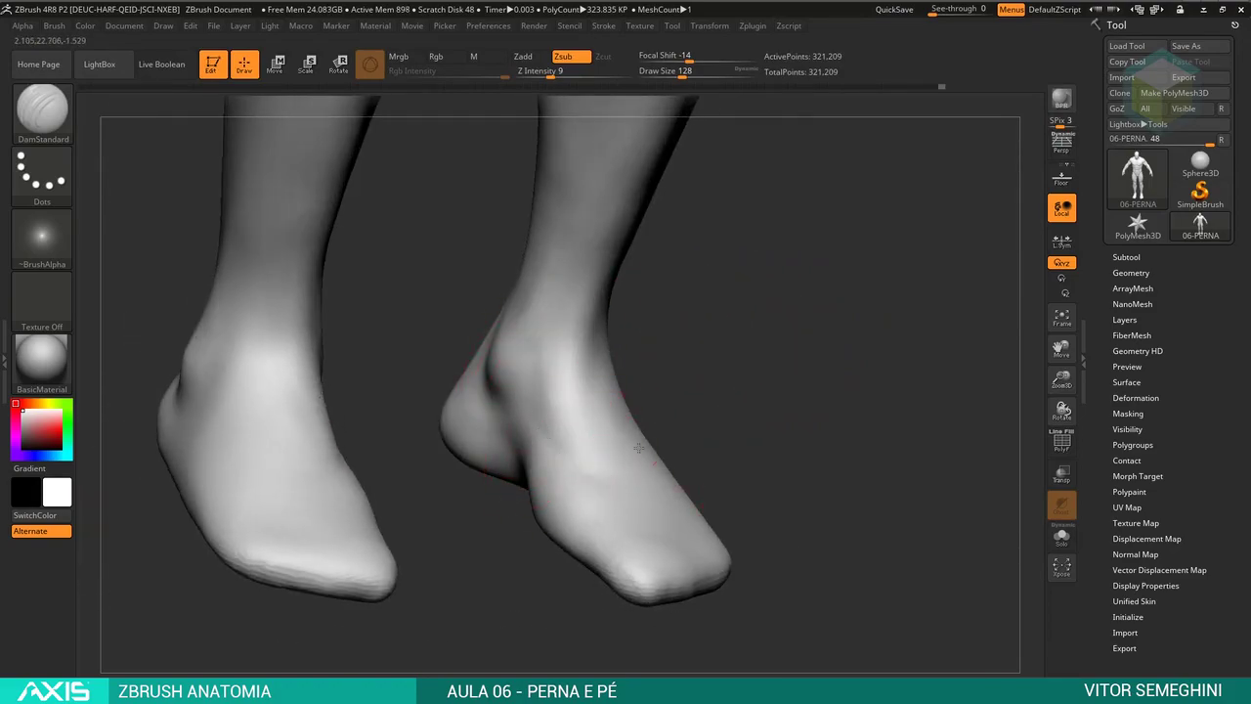
drag(733, 415, 608, 454)
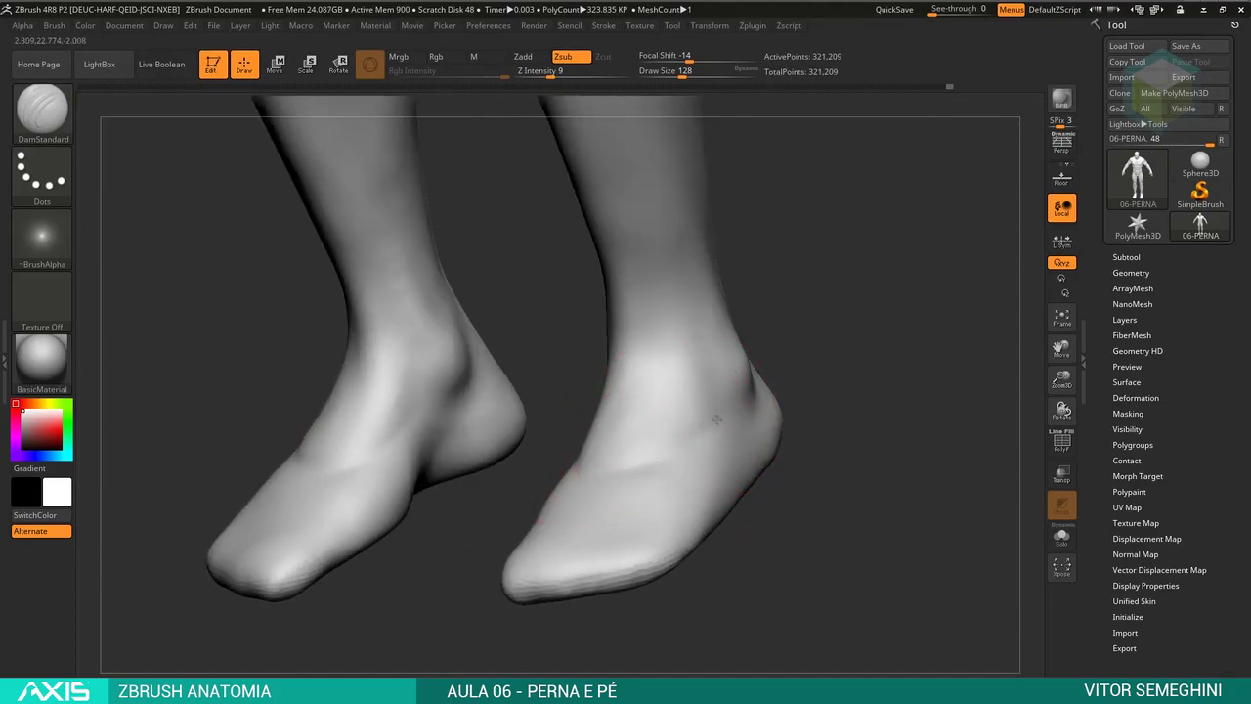
mouse_move(717, 418)
mouse_down()
mouse_move(810, 321)
mouse_move(743, 335)
mouse_move(608, 310)
mouse_move(592, 363)
mouse_move(687, 388)
mouse_up()
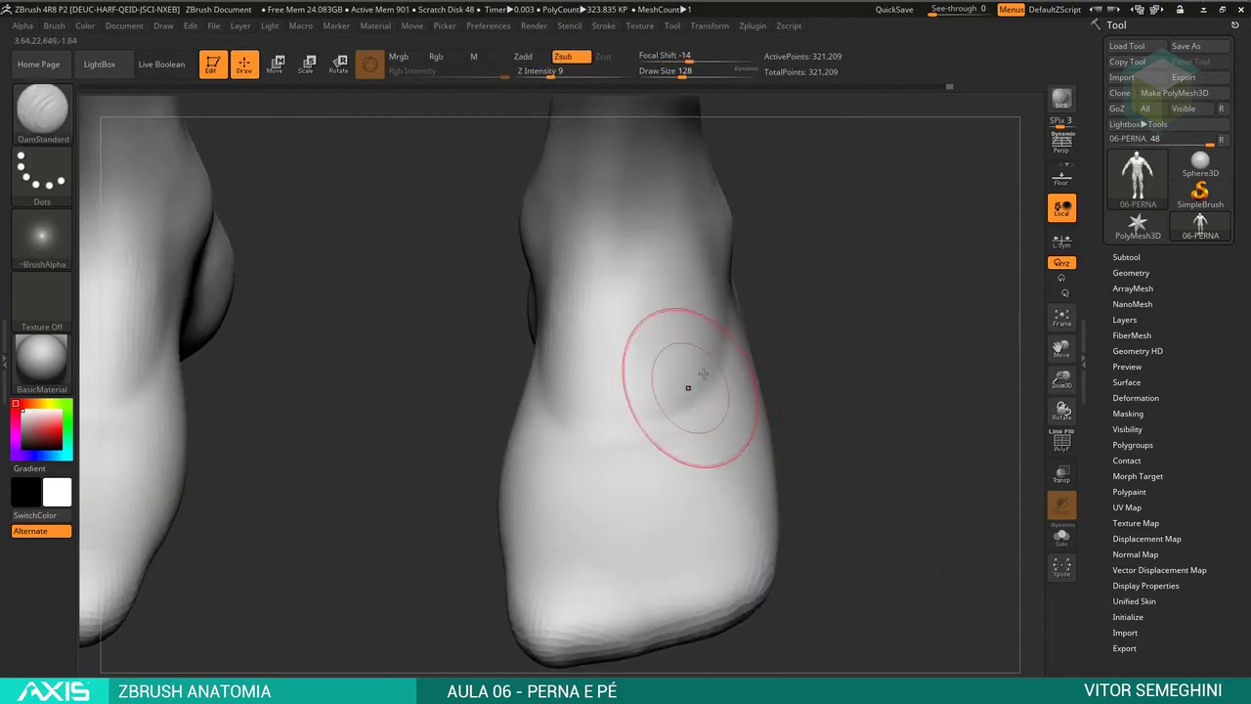
mouse_move(760, 350)
mouse_down()
mouse_move(558, 320)
mouse_move(648, 307)
mouse_move(623, 288)
mouse_move(629, 274)
mouse_move(603, 303)
mouse_up()
mouse_move(626, 344)
mouse_down()
mouse_move(639, 363)
mouse_move(572, 350)
mouse_up()
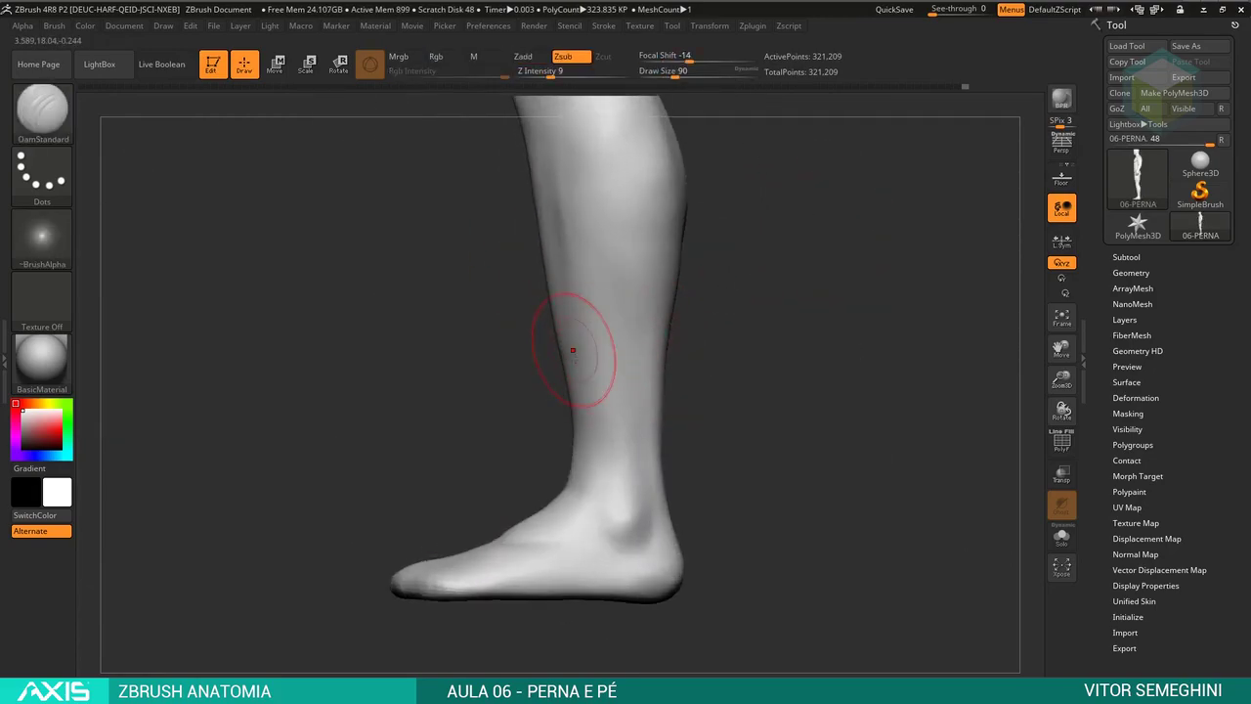
mouse_move(555, 396)
mouse_down()
mouse_move(723, 349)
mouse_move(533, 395)
mouse_up()
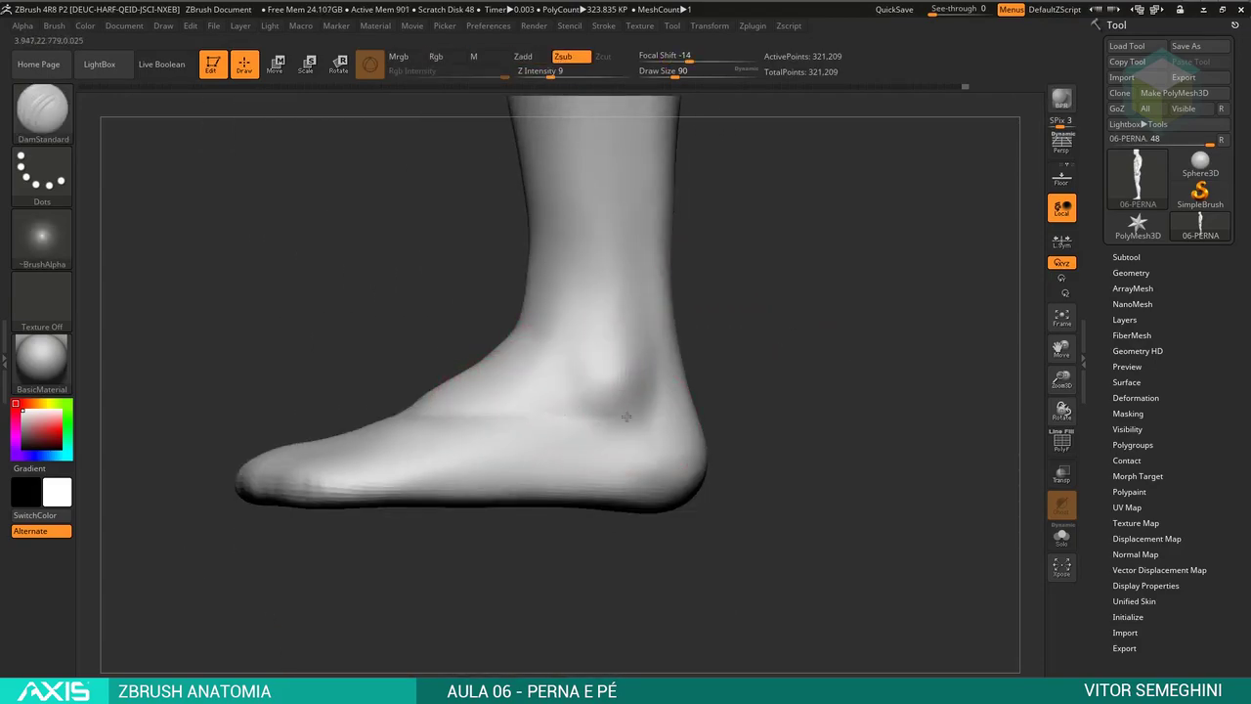
mouse_move(756, 350)
mouse_down()
mouse_move(823, 340)
mouse_move(471, 404)
mouse_up()
drag(573, 404, 571, 427)
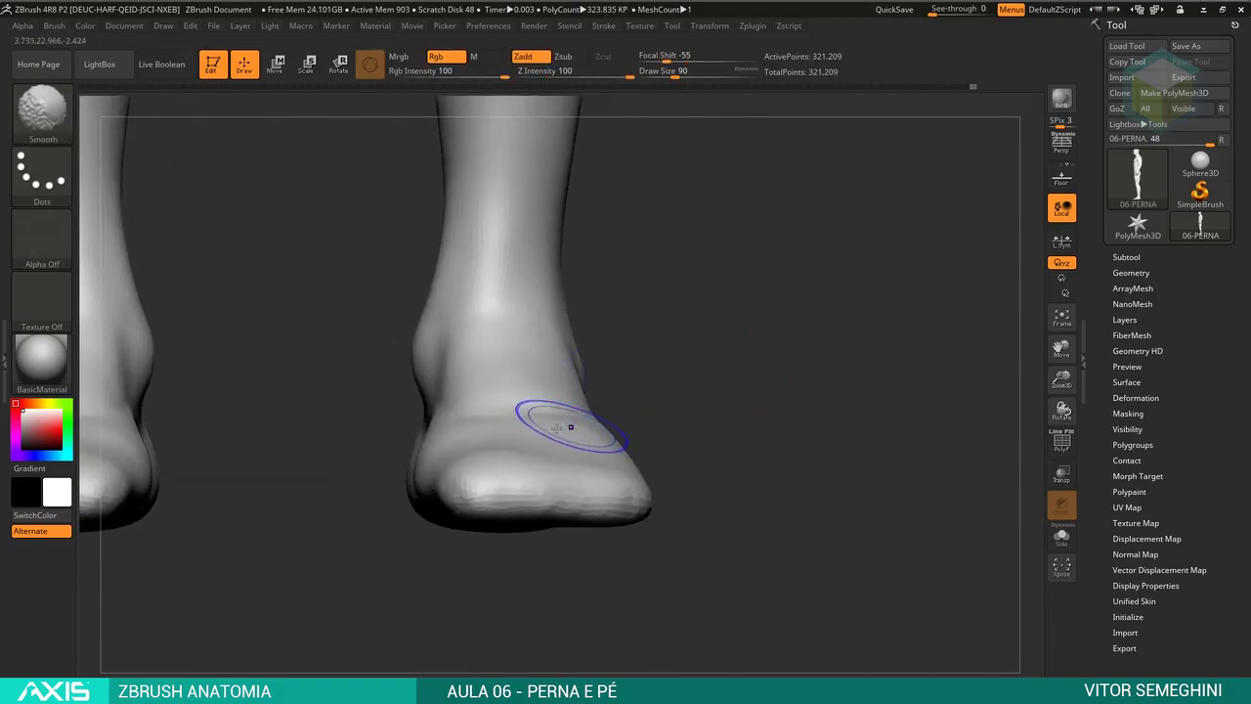
drag(663, 462, 699, 496)
mouse_move(735, 453)
mouse_down()
mouse_move(749, 404)
mouse_move(568, 369)
mouse_up()
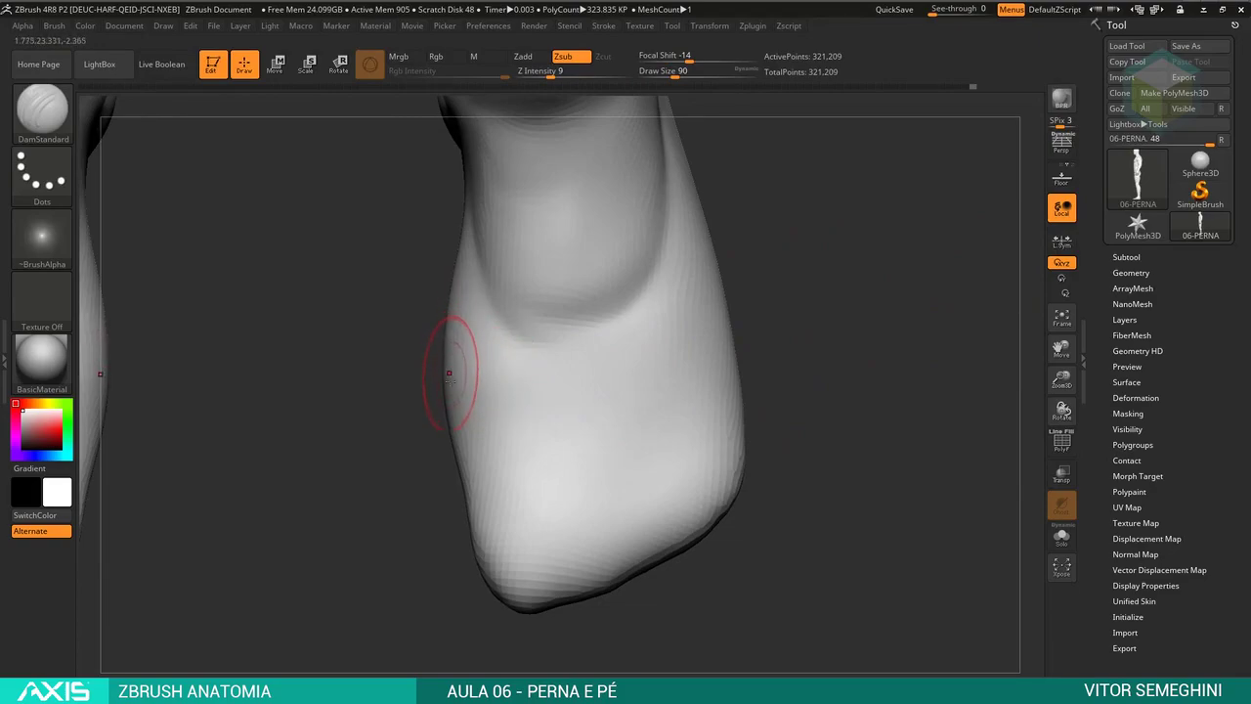
mouse_move(513, 410)
mouse_down()
mouse_move(823, 329)
mouse_move(625, 332)
mouse_up()
mouse_move(447, 331)
mouse_down()
mouse_move(424, 254)
mouse_move(552, 354)
mouse_up()
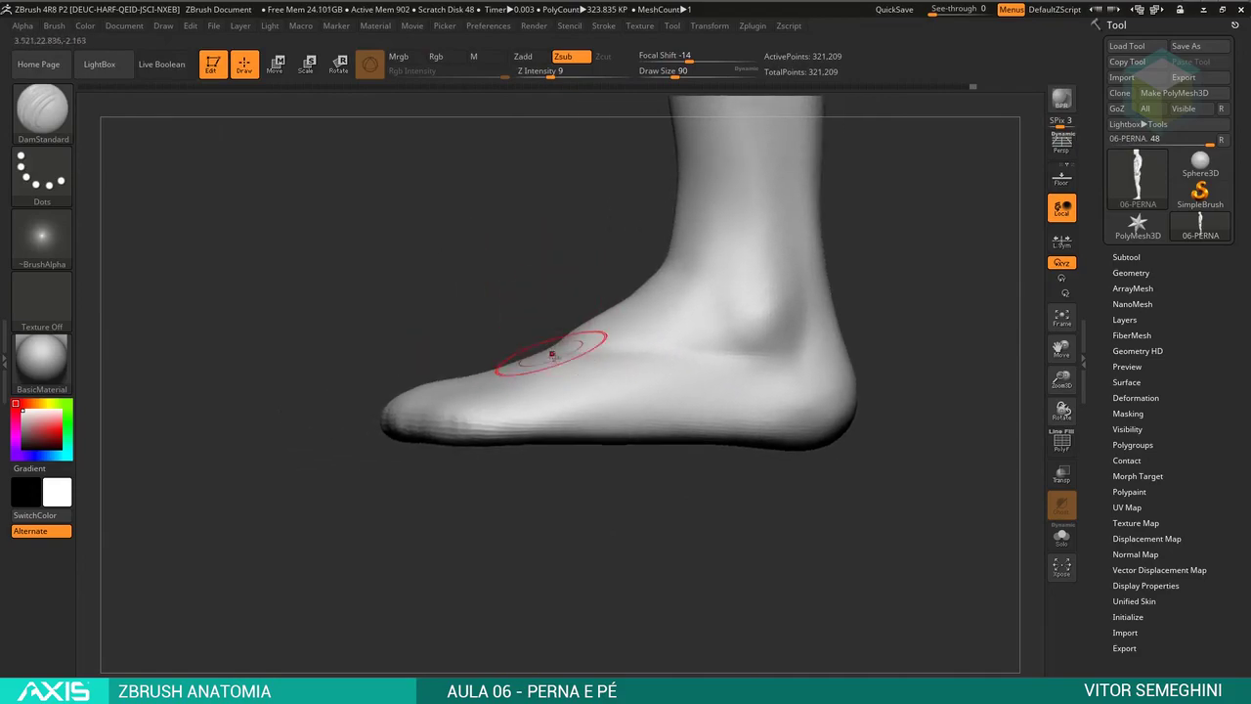
drag(480, 315, 500, 406)
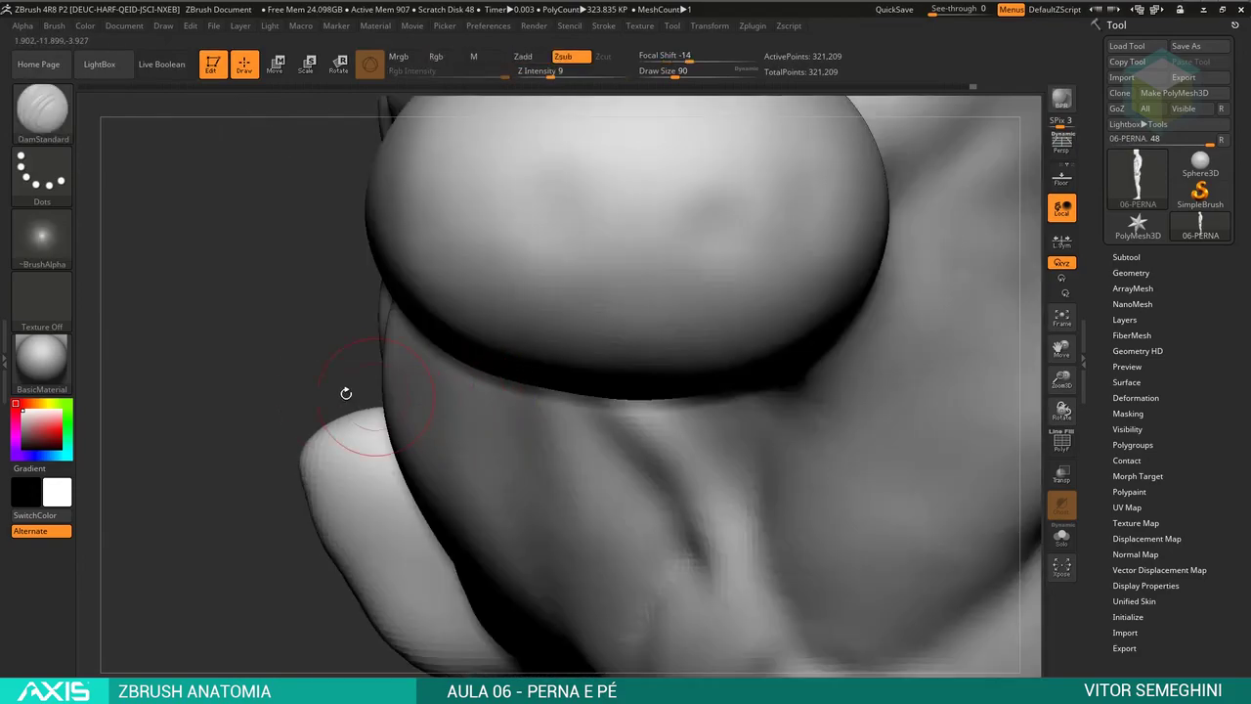
mouse_move(346, 393)
mouse_down()
mouse_move(447, 390)
mouse_move(531, 447)
mouse_up()
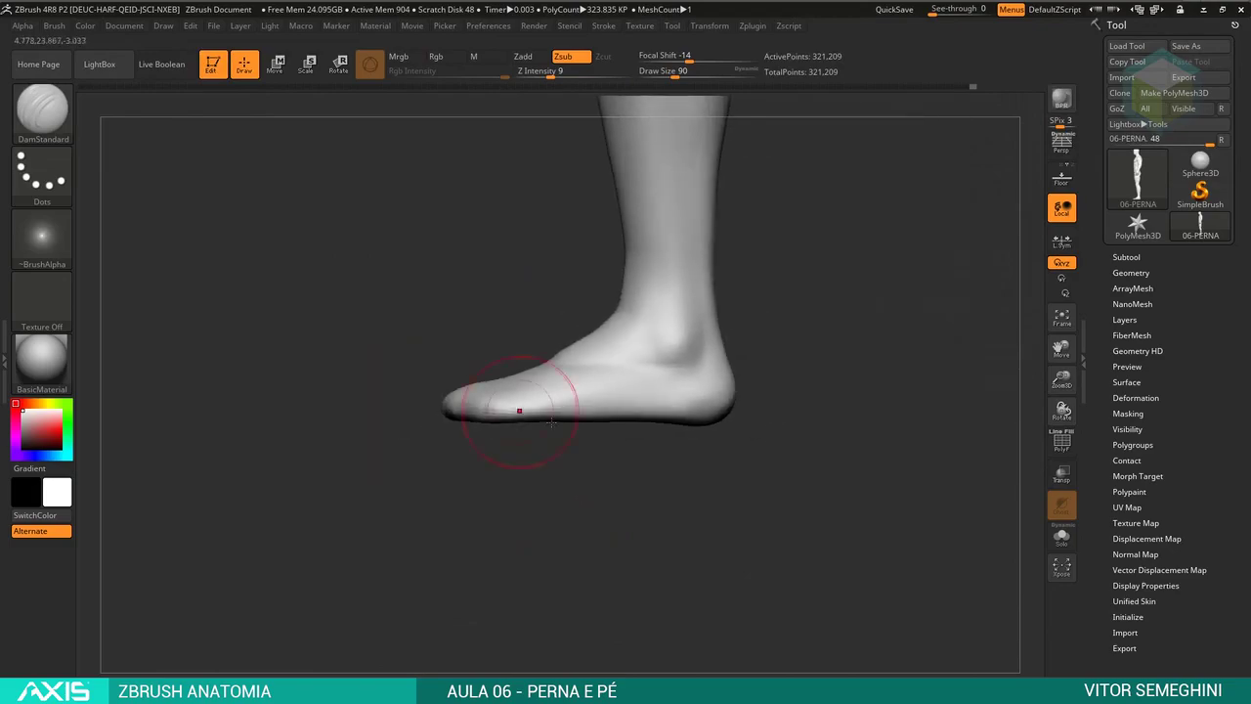
- Hide the leg to isolate the foot, then carve the toe crease across both soles and inspect it
ctrl+shift+drag(798, 502, 511, 371)
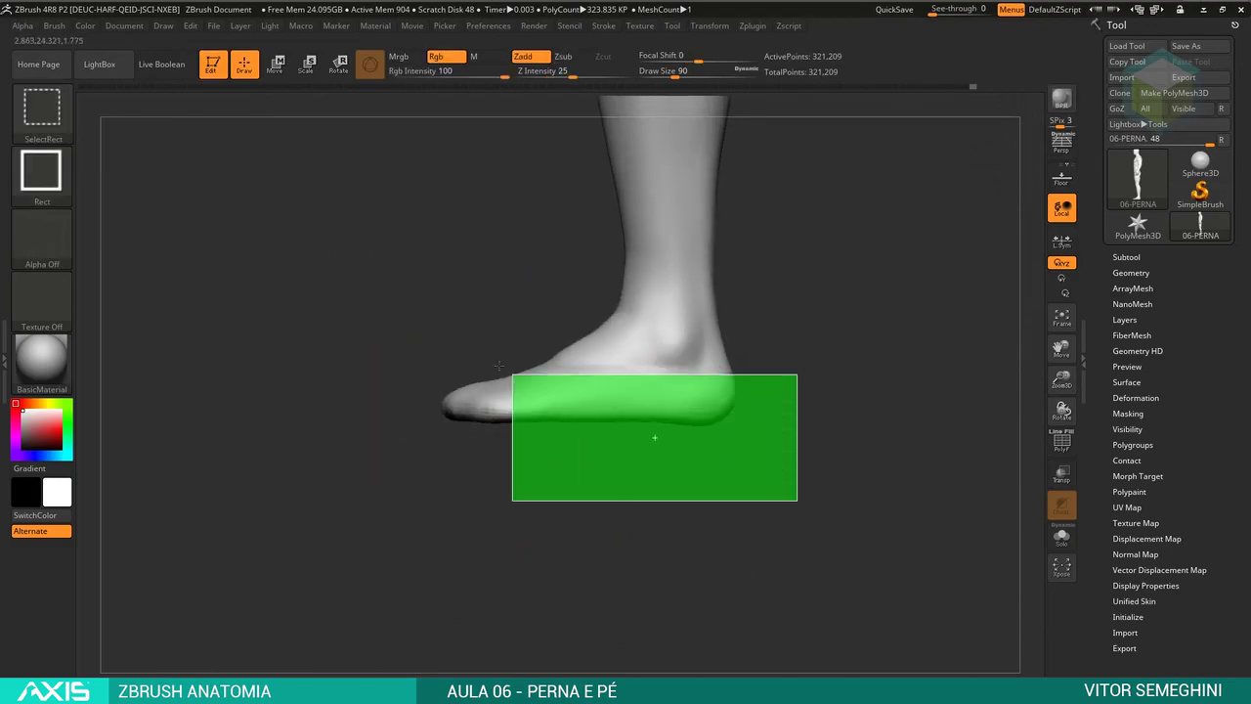
drag(713, 270, 686, 262)
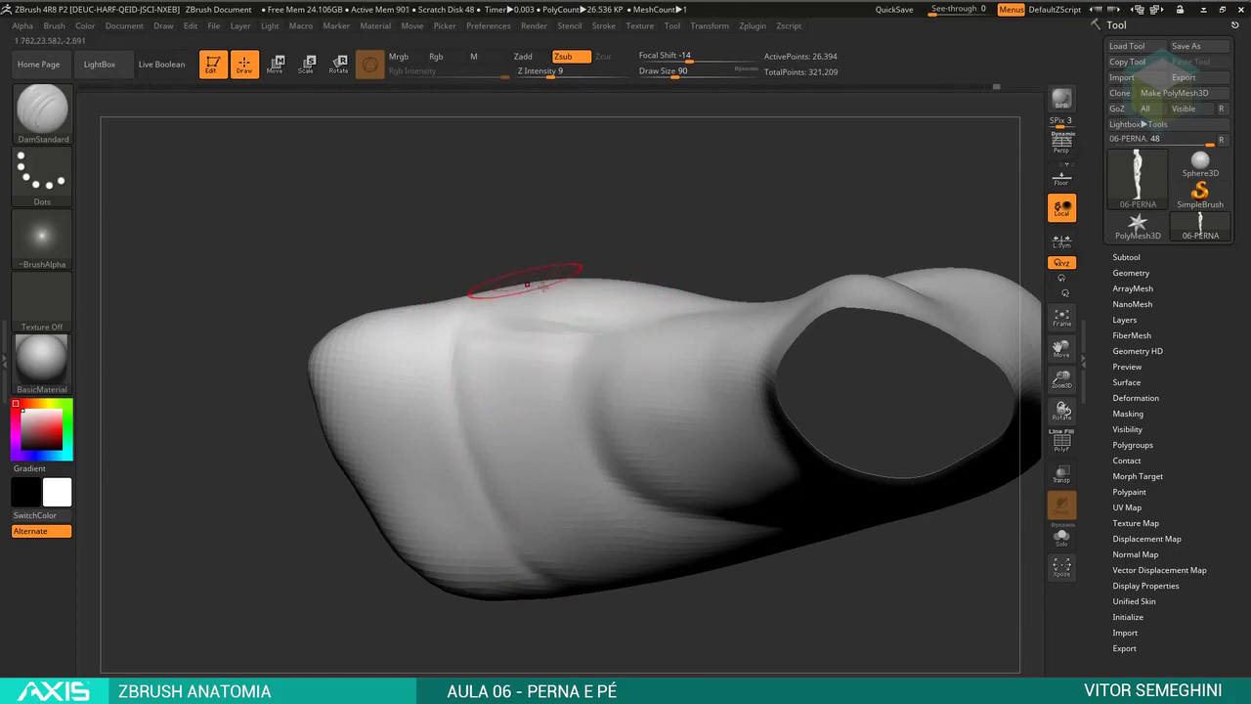
drag(573, 245, 464, 257)
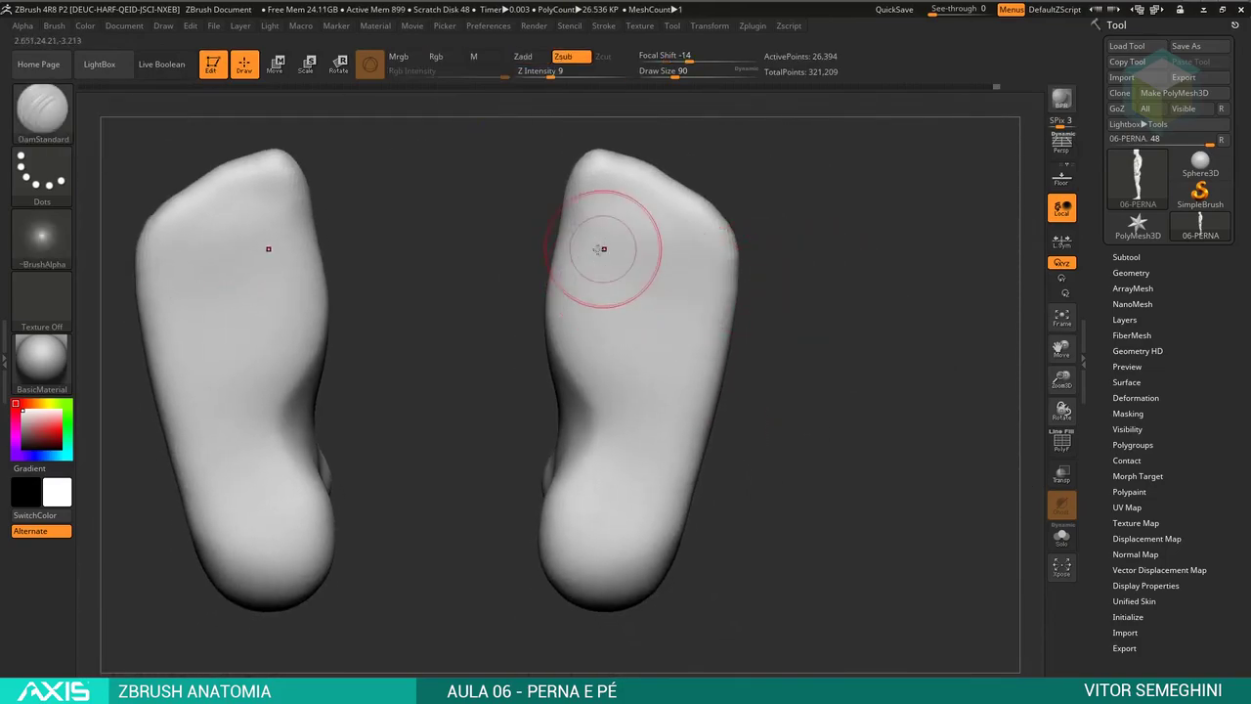
drag(574, 363, 557, 340)
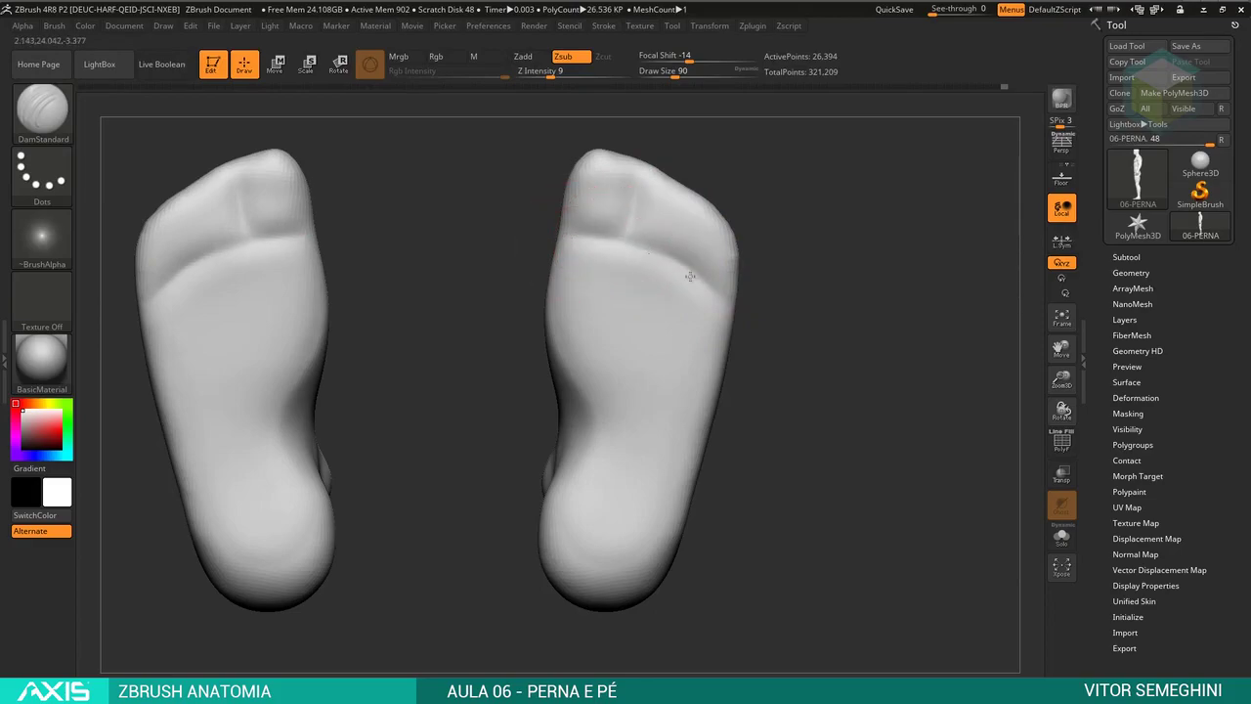
mouse_move(768, 265)
mouse_down()
mouse_move(688, 417)
mouse_move(684, 324)
mouse_up()
drag(717, 404, 670, 302)
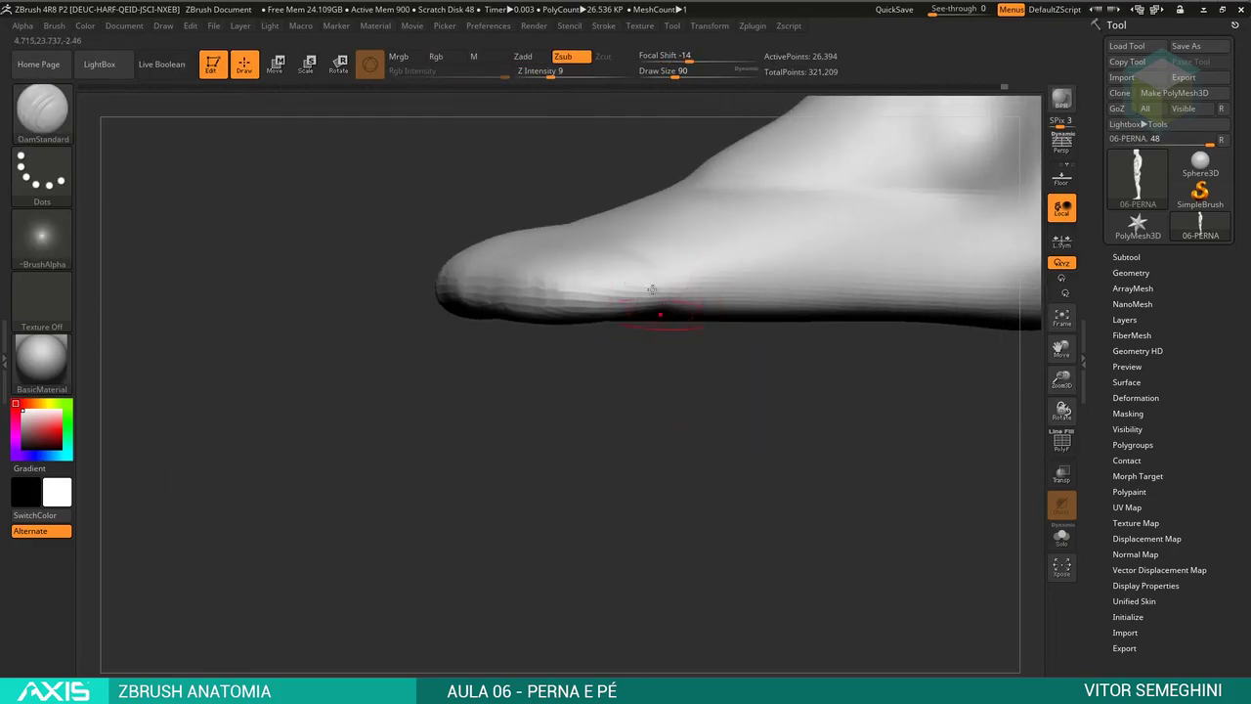
mouse_move(651, 358)
mouse_down()
mouse_move(748, 400)
mouse_move(550, 245)
mouse_up()
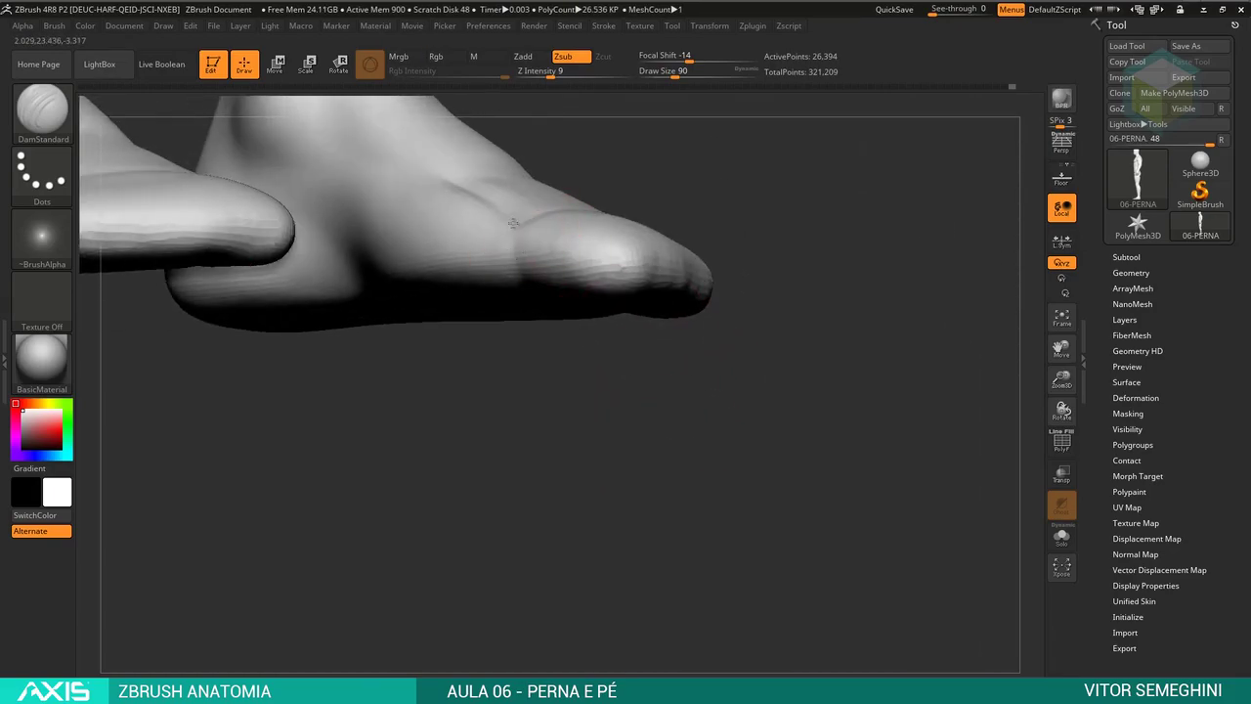
mouse_move(645, 371)
mouse_down()
mouse_move(717, 357)
mouse_move(700, 232)
mouse_move(605, 321)
mouse_move(766, 361)
mouse_move(580, 333)
mouse_move(754, 239)
mouse_move(539, 304)
mouse_up()
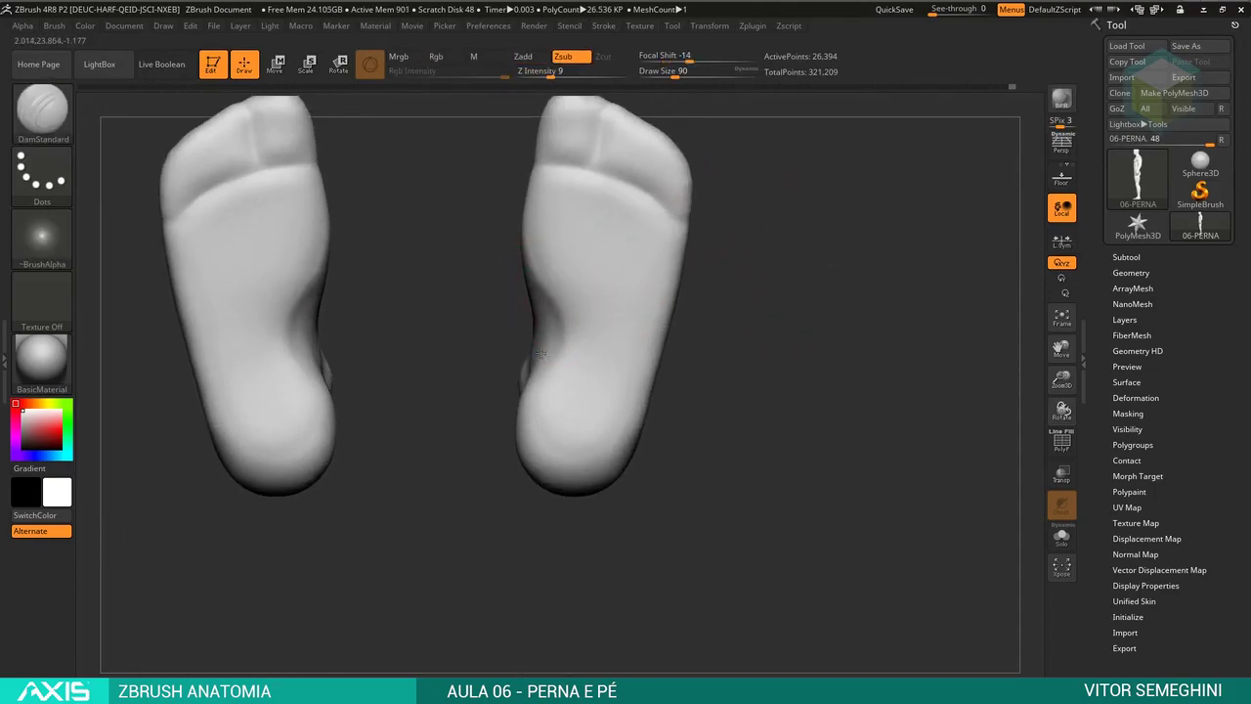
mouse_move(729, 313)
mouse_down()
mouse_move(747, 302)
mouse_move(740, 407)
mouse_move(753, 352)
mouse_move(744, 356)
mouse_up()
- Push the outer edges of both soles inward with the Move brush and smooth them
key(b)
key(m)
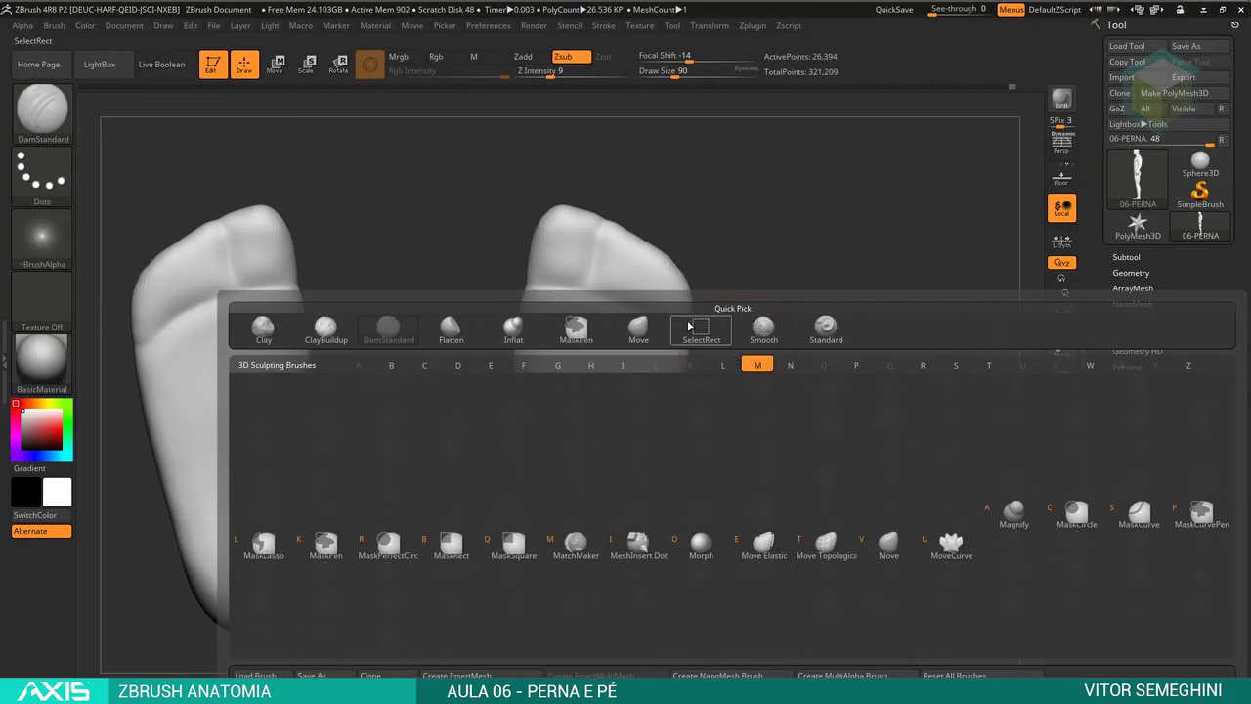
key(v)
key(space)
mouse_move(654, 305)
mouse_down()
mouse_move(670, 305)
mouse_move(670, 284)
mouse_move(635, 310)
mouse_up()
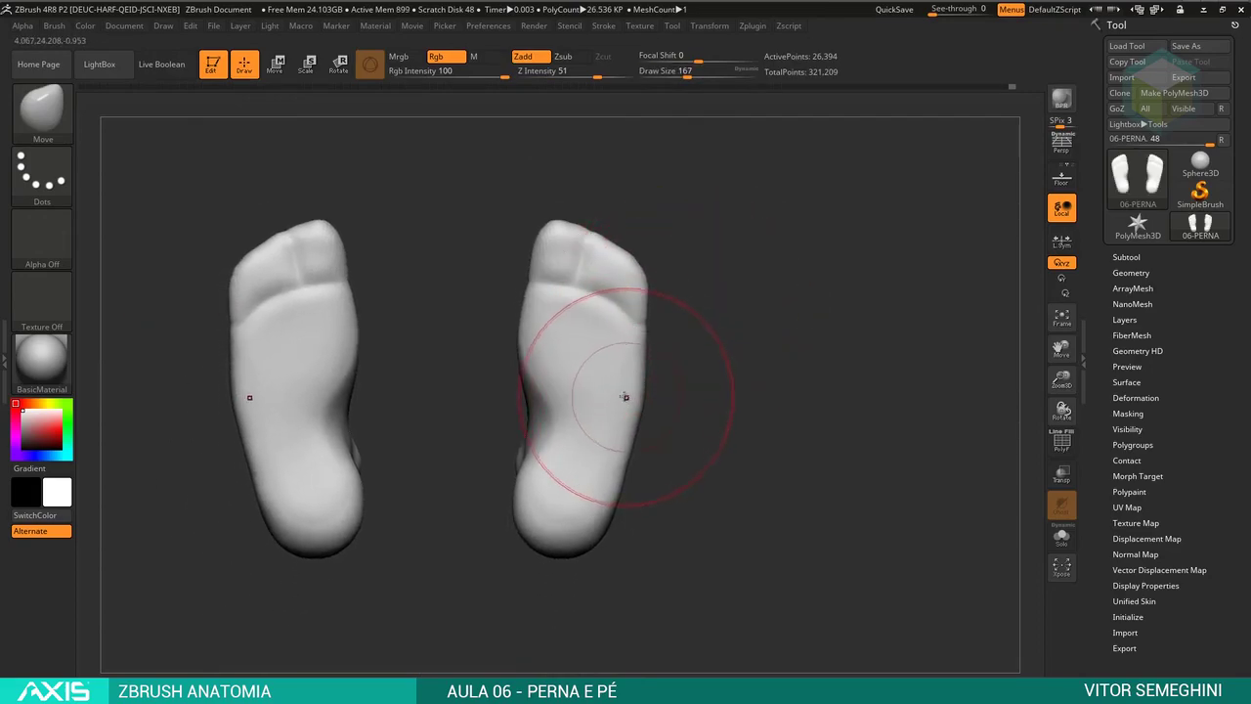
drag(616, 399, 610, 389)
shift+drag(646, 467, 653, 336)
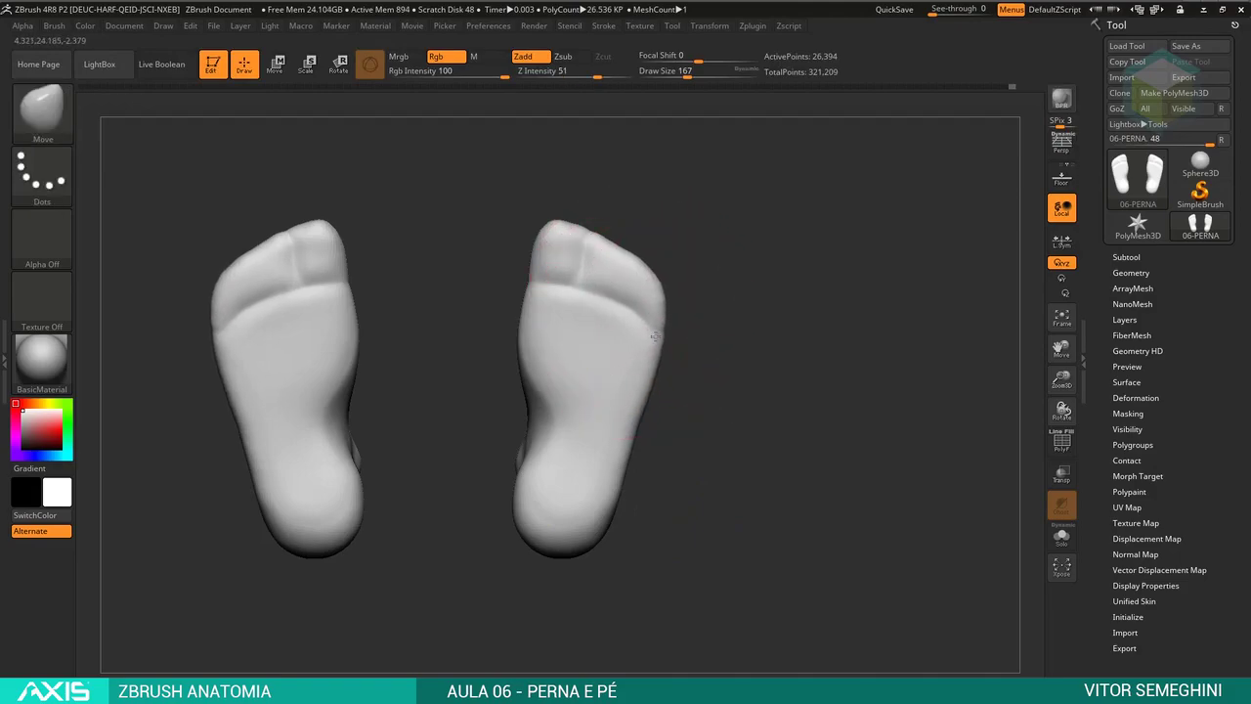
shift+drag(651, 411, 611, 286)
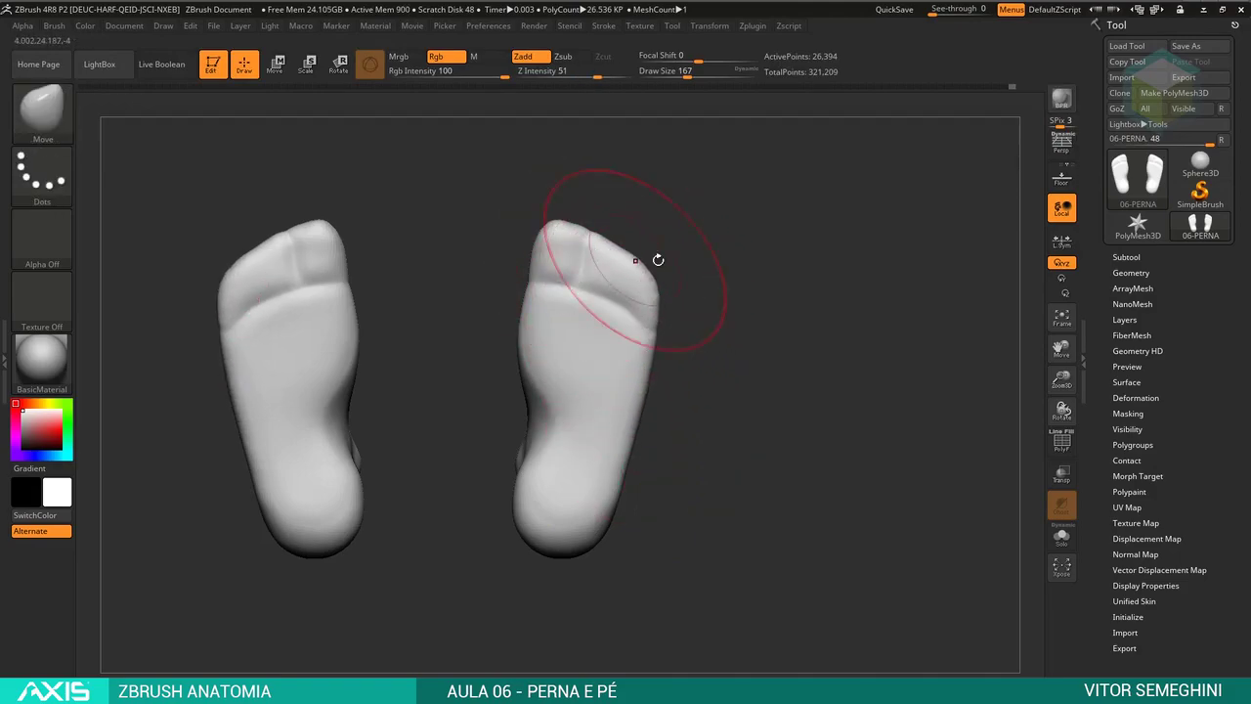
alt+drag(684, 246, 599, 273)
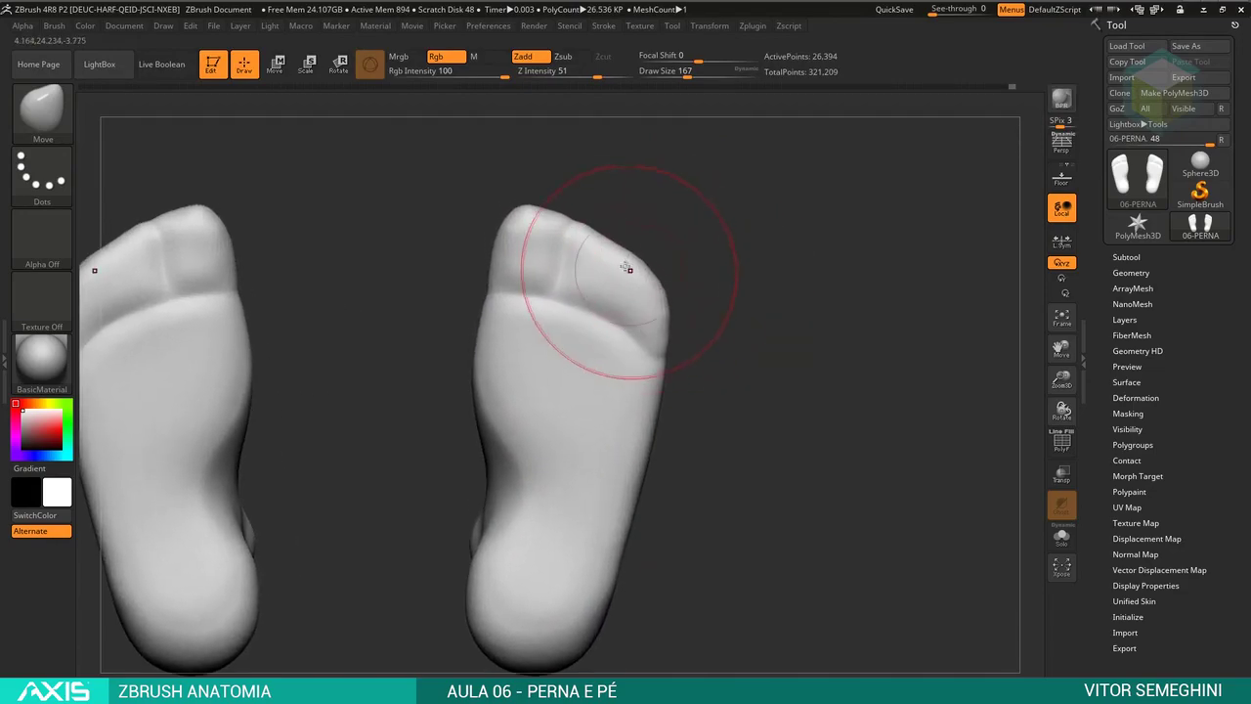
- Reshape the right foot's toe tips with the Move brush at sizes 97 to 112, with smoothing
key(space)
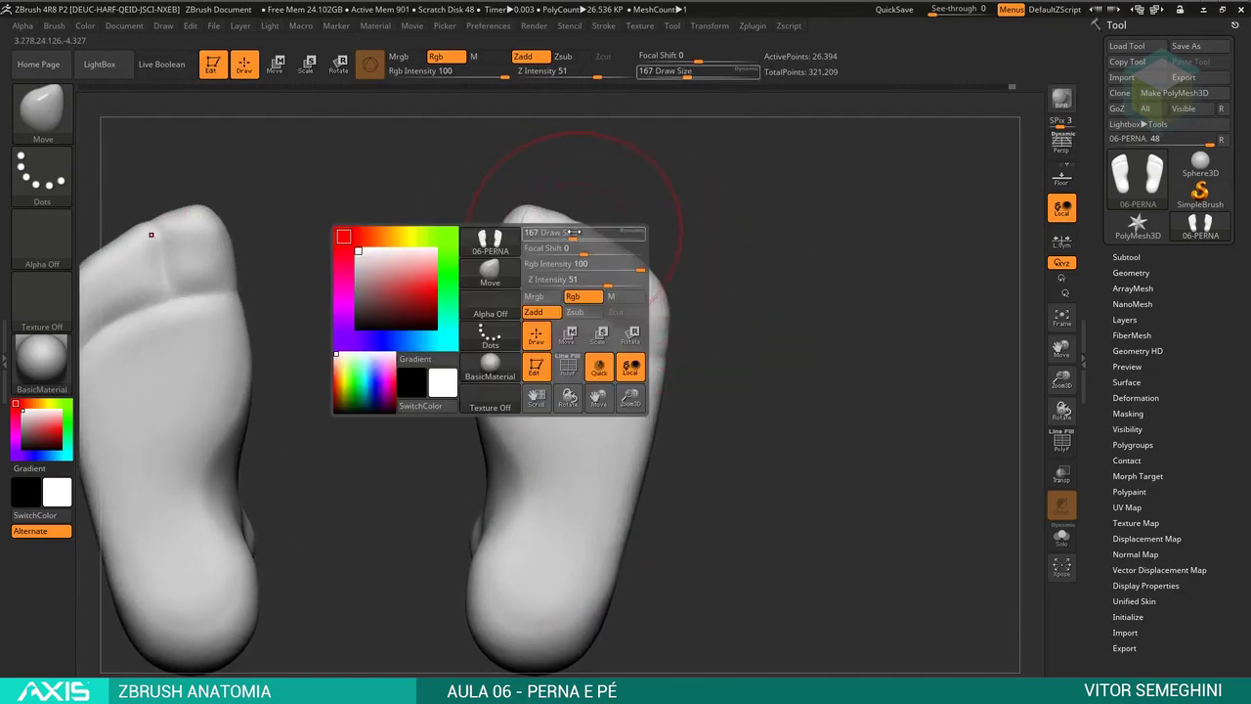
mouse_move(578, 236)
mouse_down()
mouse_move(547, 237)
mouse_move(567, 213)
mouse_move(530, 217)
mouse_move(547, 235)
mouse_up()
key(space)
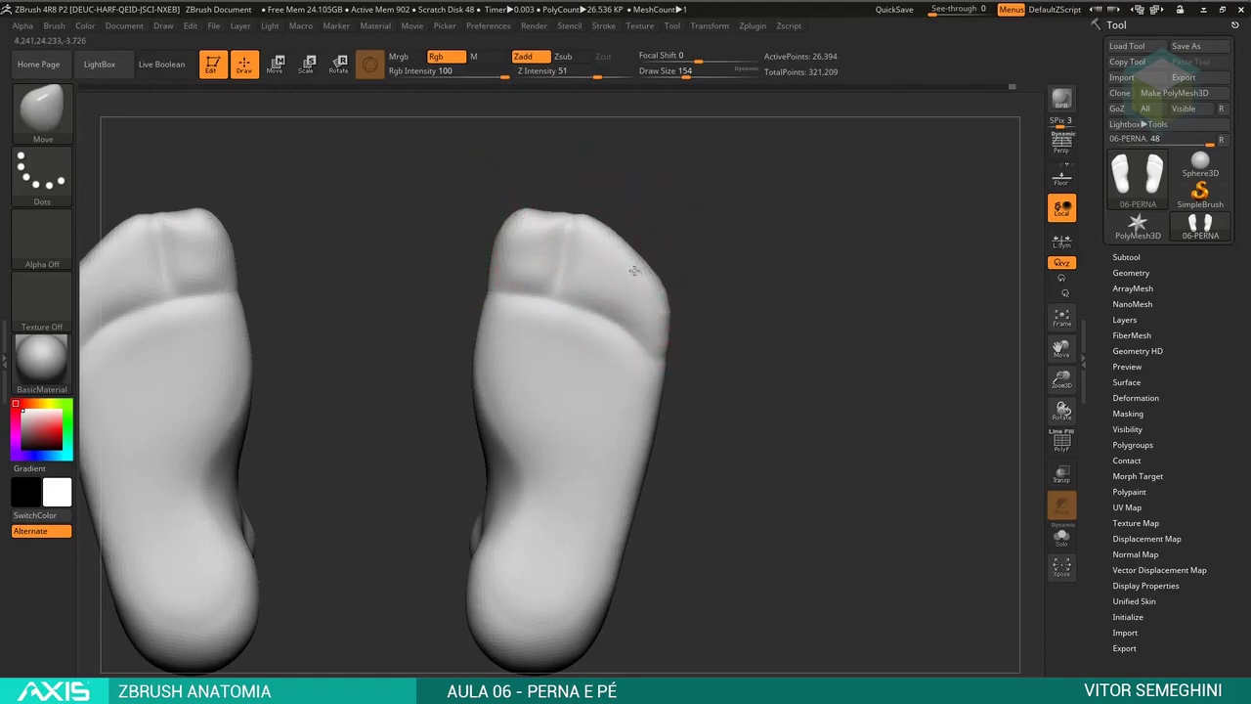
key(space)
drag(684, 293, 661, 295)
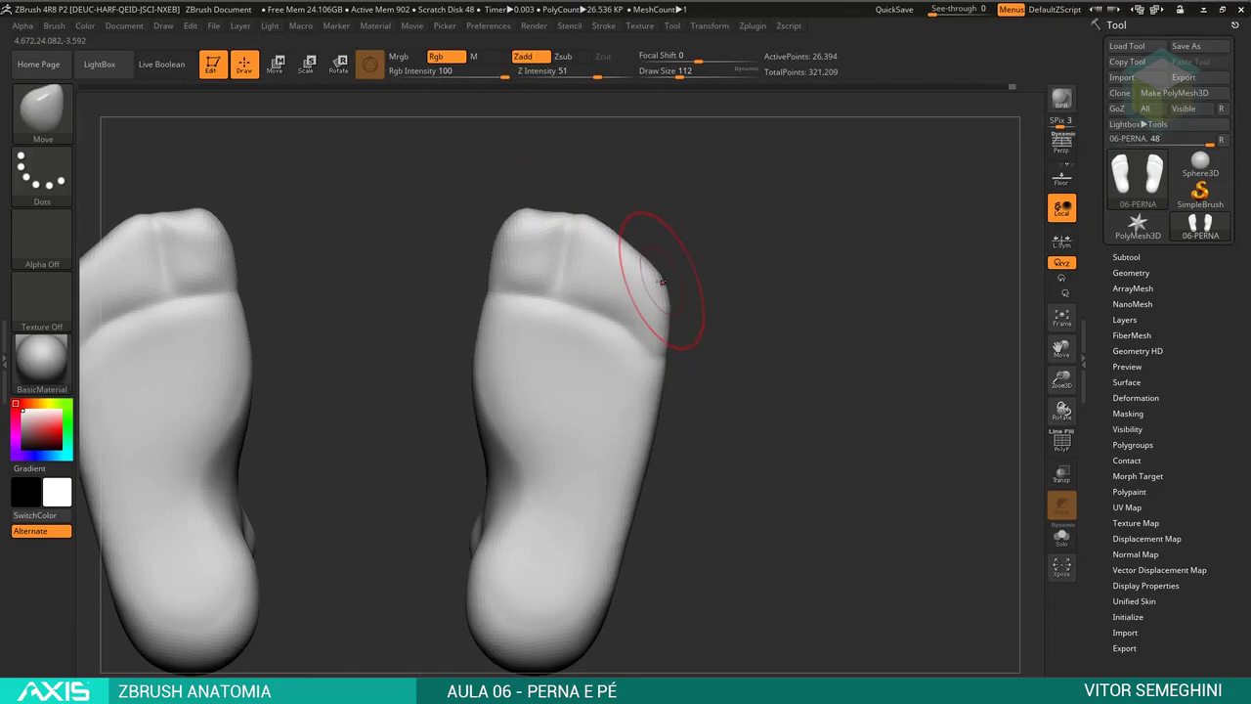
key(shift)
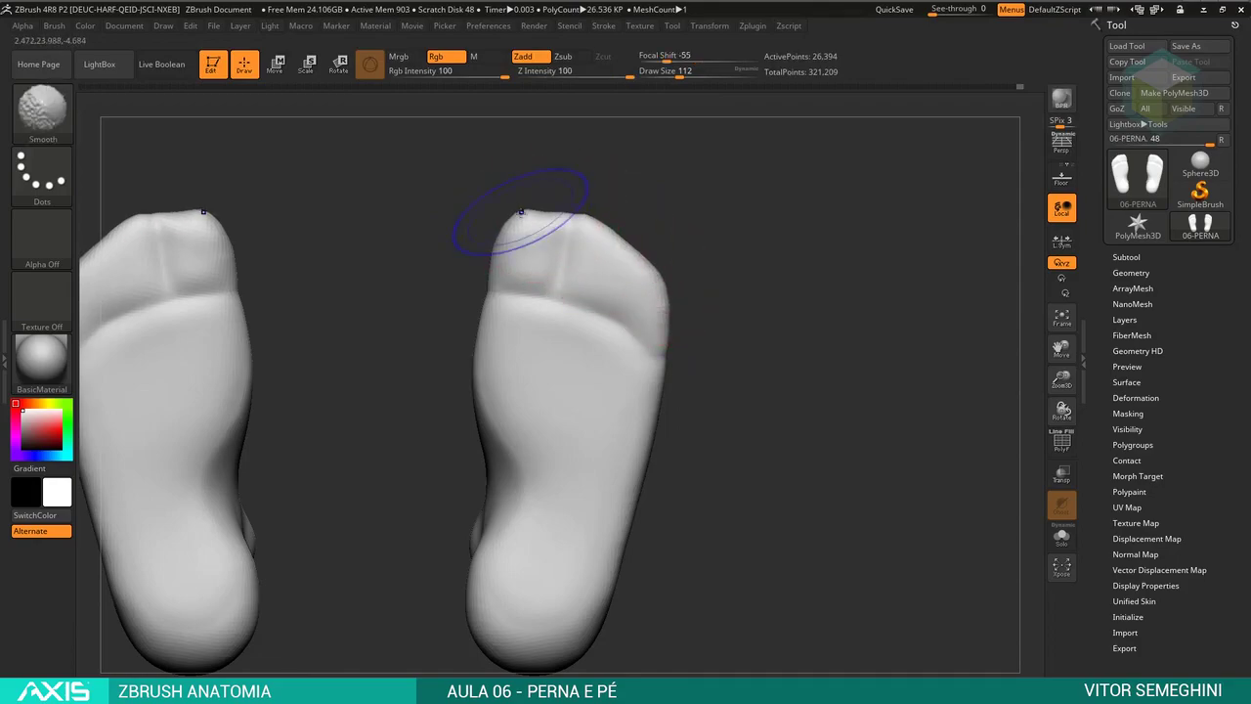
key(space)
drag(530, 209, 565, 230)
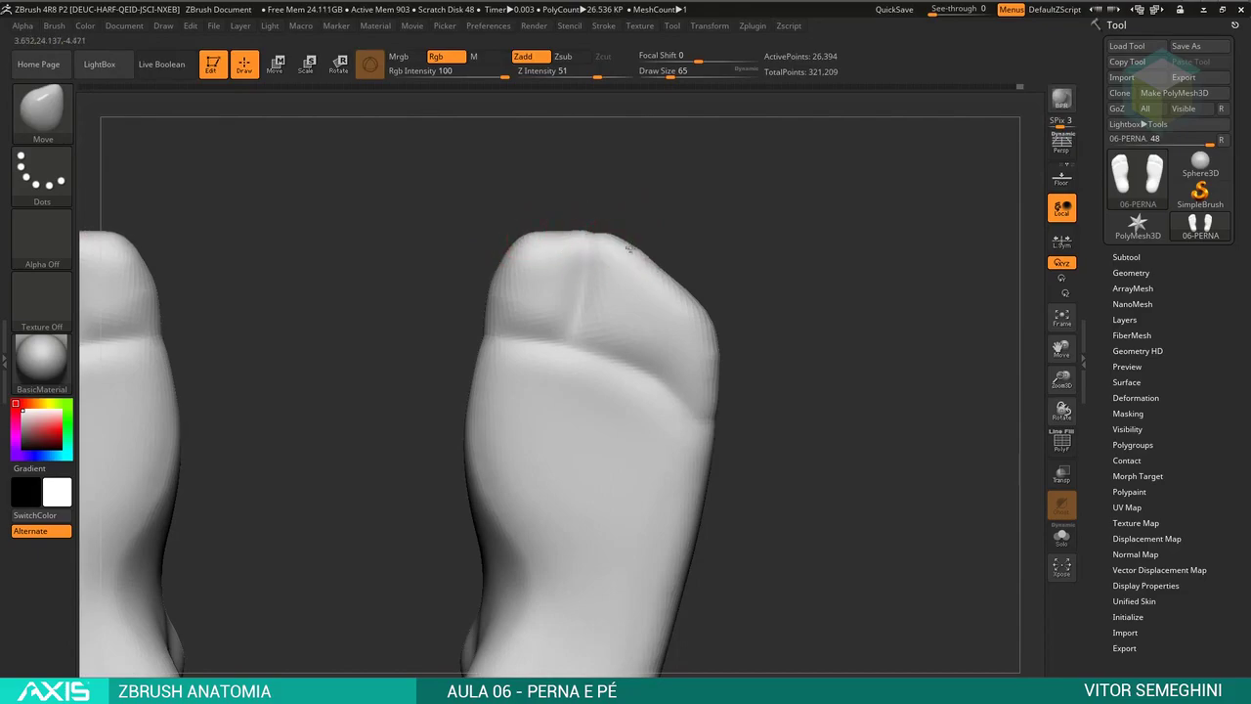
key(f)
- Smooth the top of the big toe after checking the feet from the front and side
mouse_move(690, 215)
mouse_down()
mouse_move(720, 202)
mouse_move(620, 456)
mouse_move(650, 497)
mouse_up()
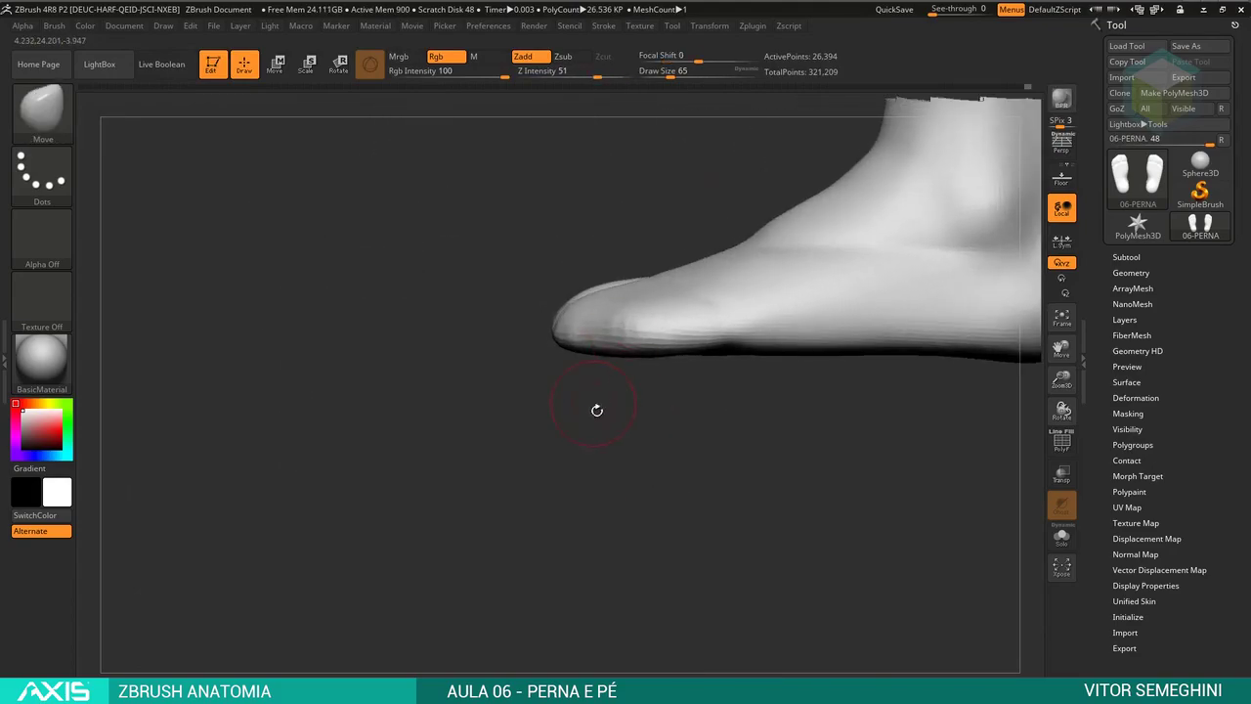
mouse_move(595, 407)
mouse_down()
mouse_move(628, 335)
mouse_move(621, 351)
mouse_up()
key(space)
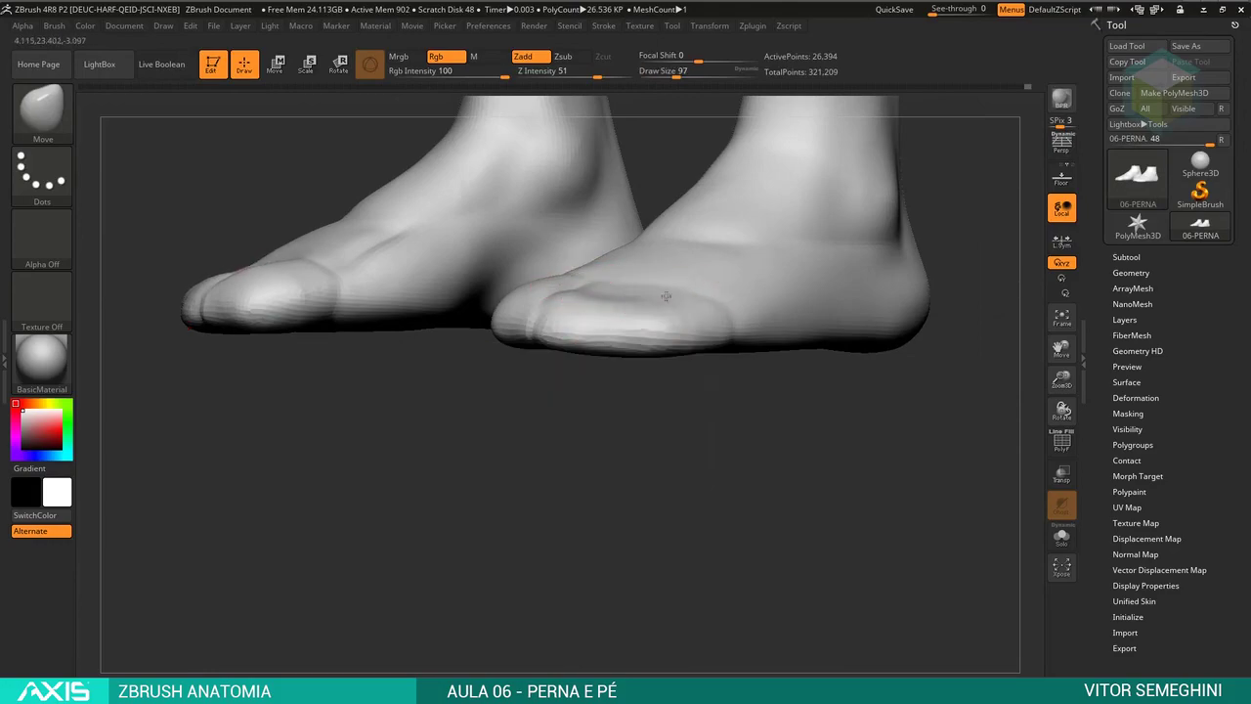
drag(707, 416, 659, 390)
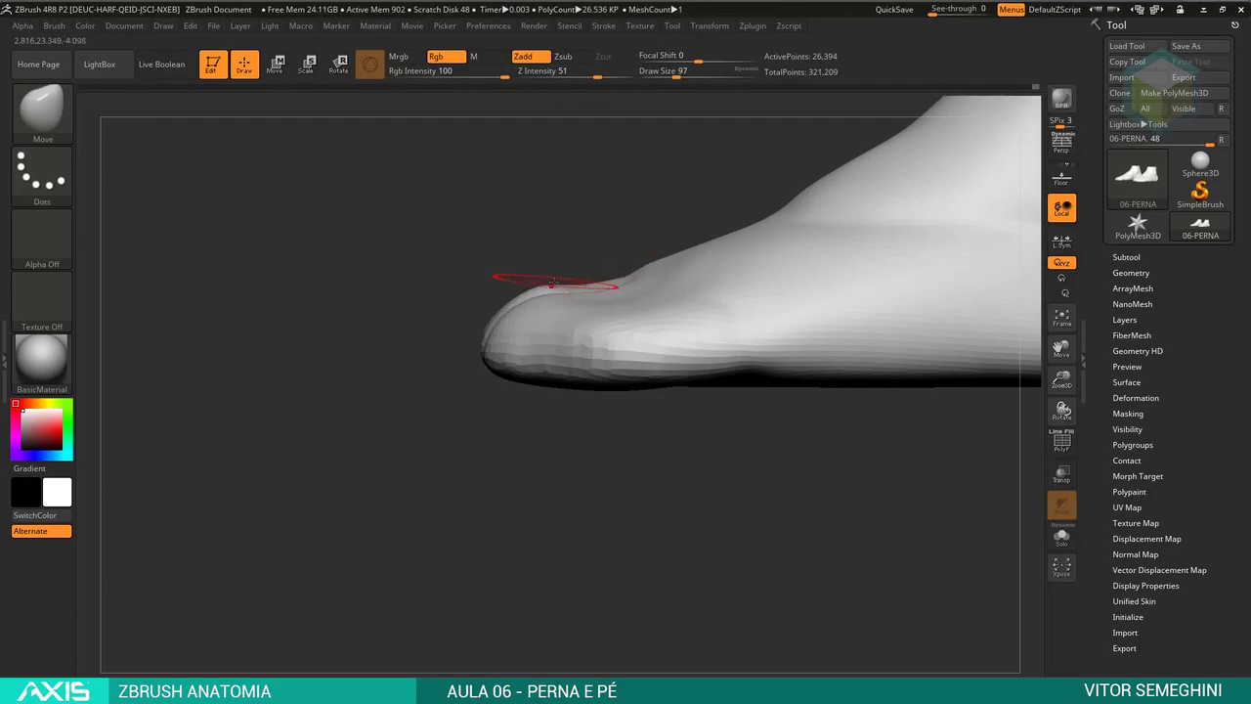
key(shift)
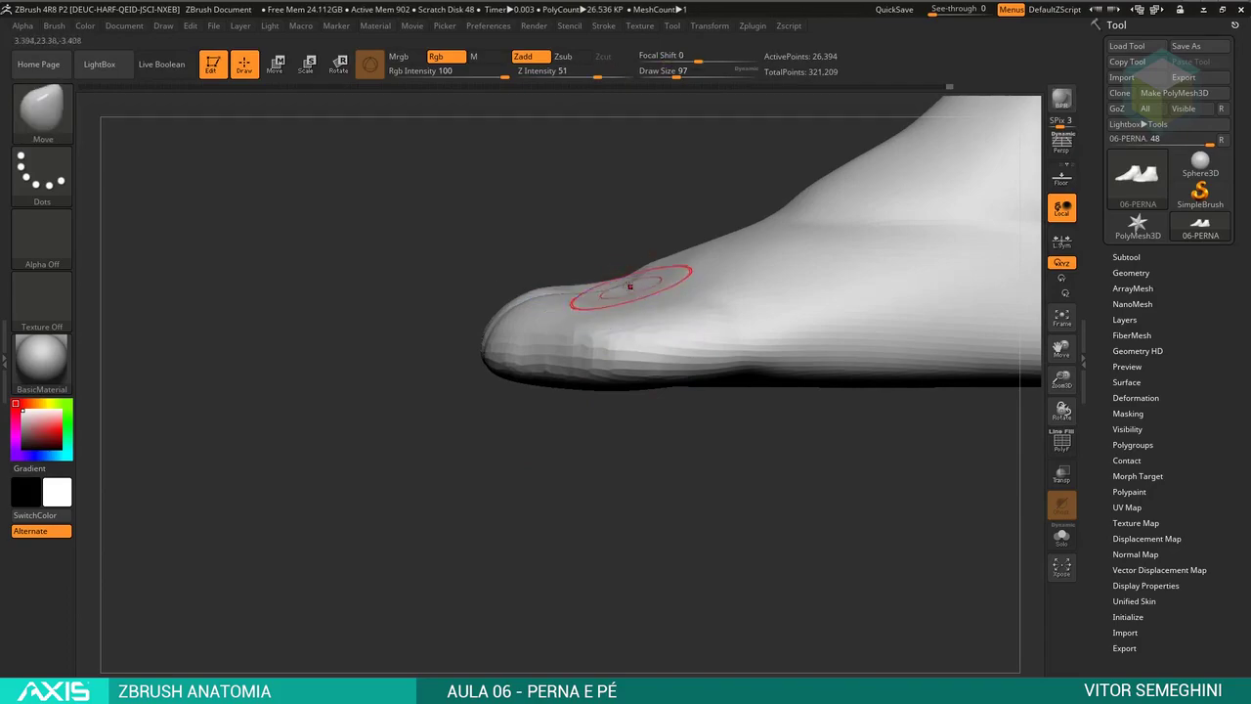
mouse_move(635, 430)
mouse_down()
mouse_move(675, 430)
mouse_move(580, 310)
mouse_up()
- Switch to the ClayBuildup brush and build up clay on the foot surface
key(b)
key(c)
key(b)
key(space)
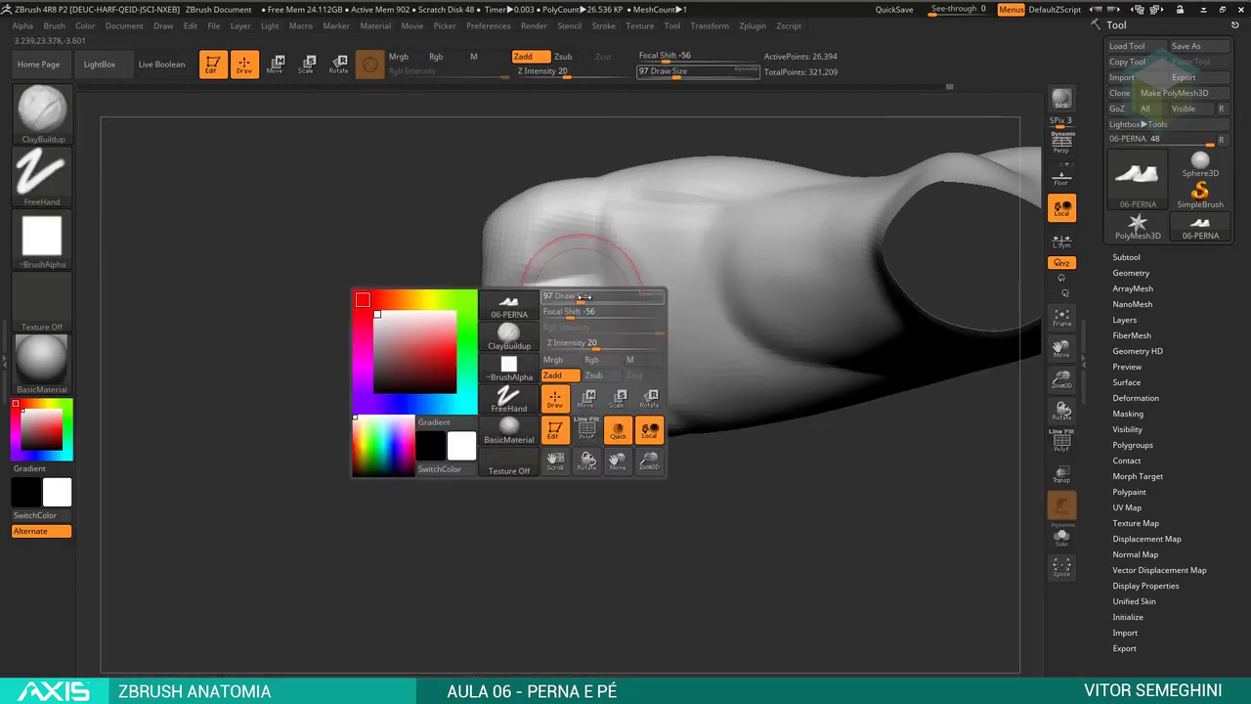
drag(605, 349, 649, 410)
drag(552, 210, 596, 254)
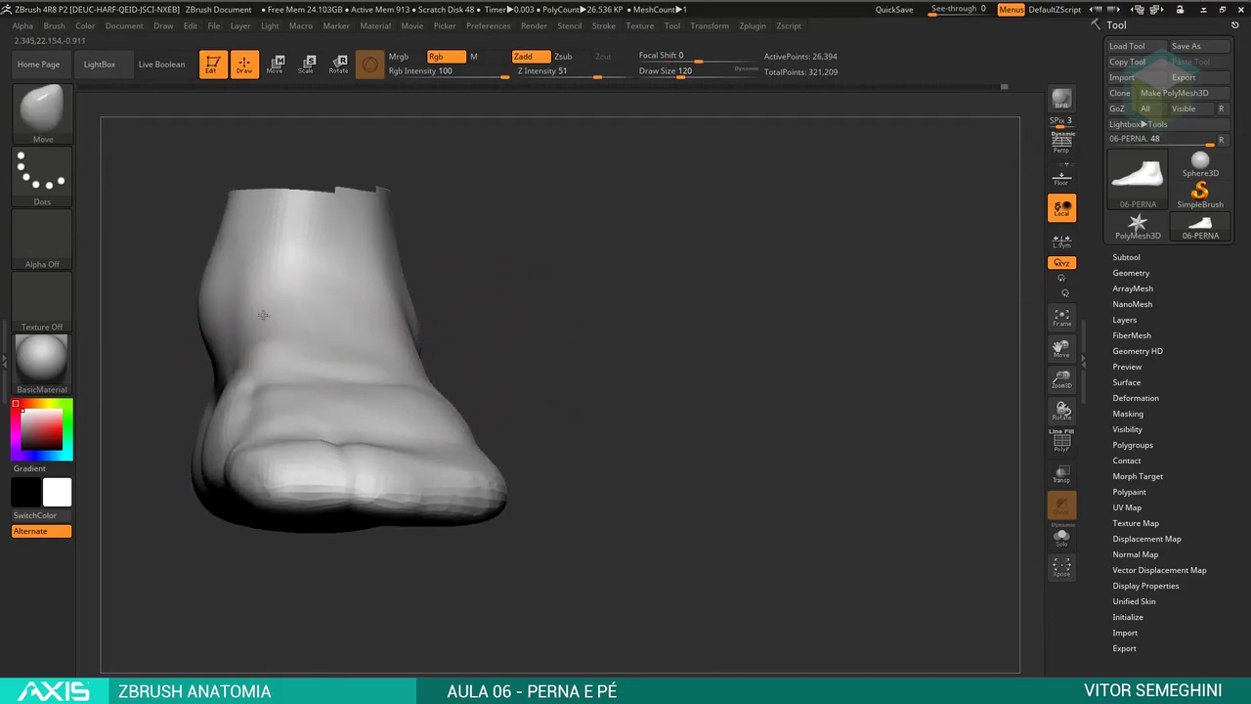
- Smooth out the ridge across the front of the ankle
key(shift)
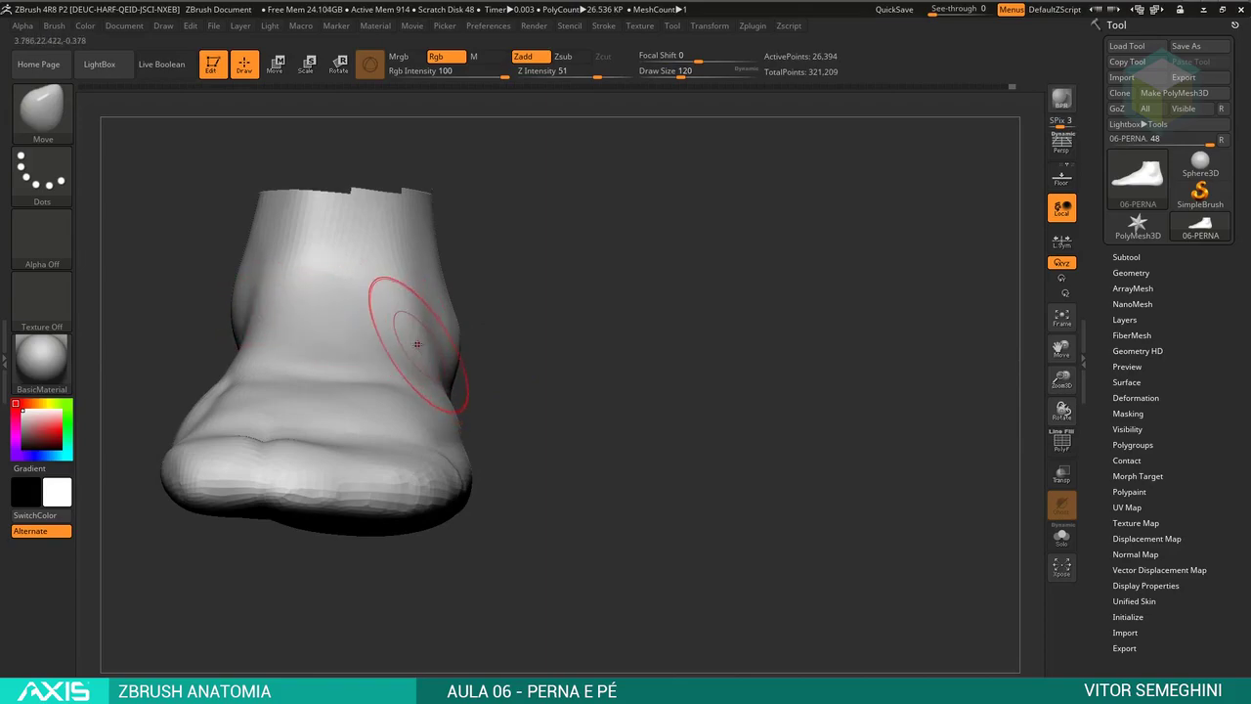
mouse_move(491, 319)
mouse_down()
mouse_move(454, 333)
mouse_move(502, 369)
mouse_move(391, 358)
mouse_up()
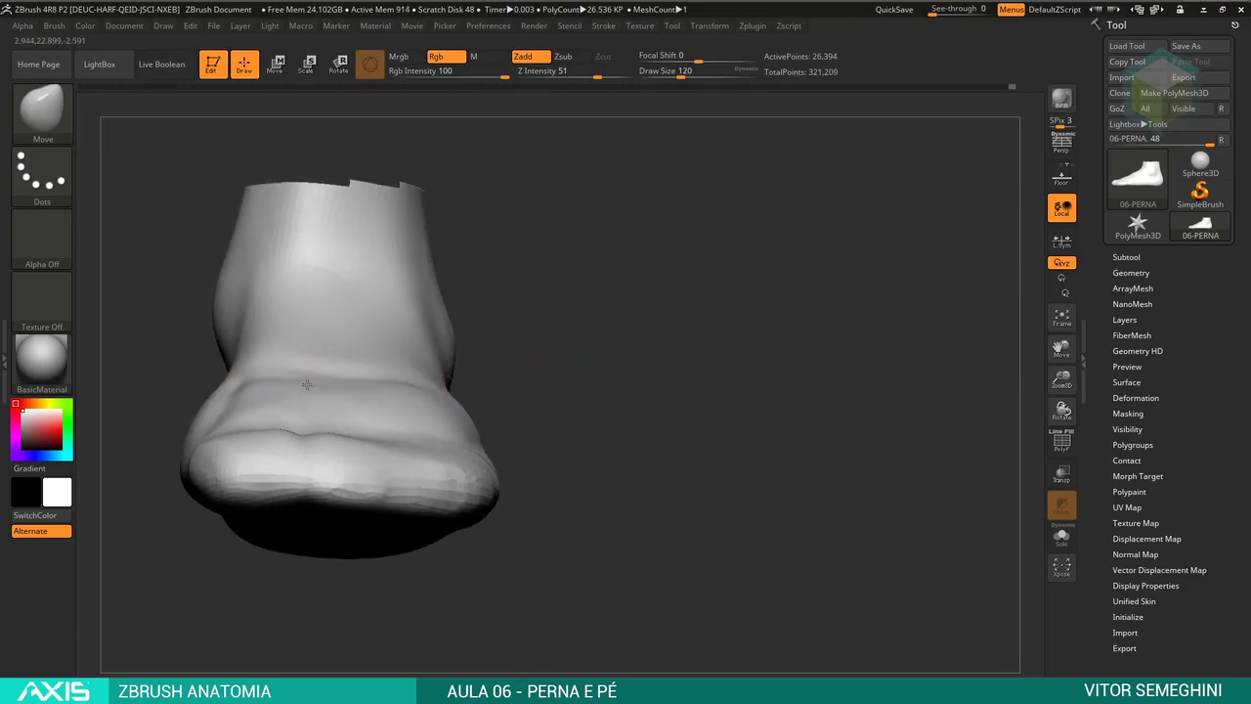
mouse_move(378, 400)
shift+mouse_down()
mouse_move(267, 369)
mouse_move(303, 393)
shift+mouse_up()
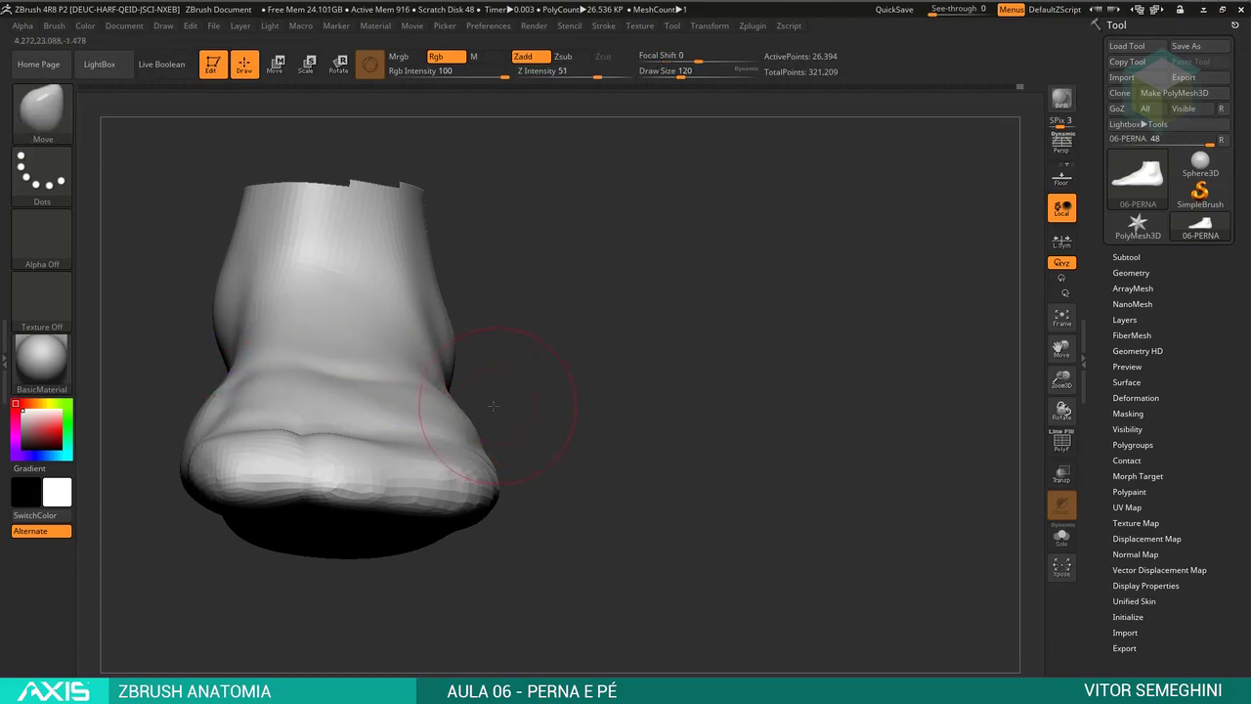
mouse_move(494, 404)
mouse_down()
mouse_move(440, 413)
mouse_move(638, 433)
mouse_move(587, 430)
mouse_up()
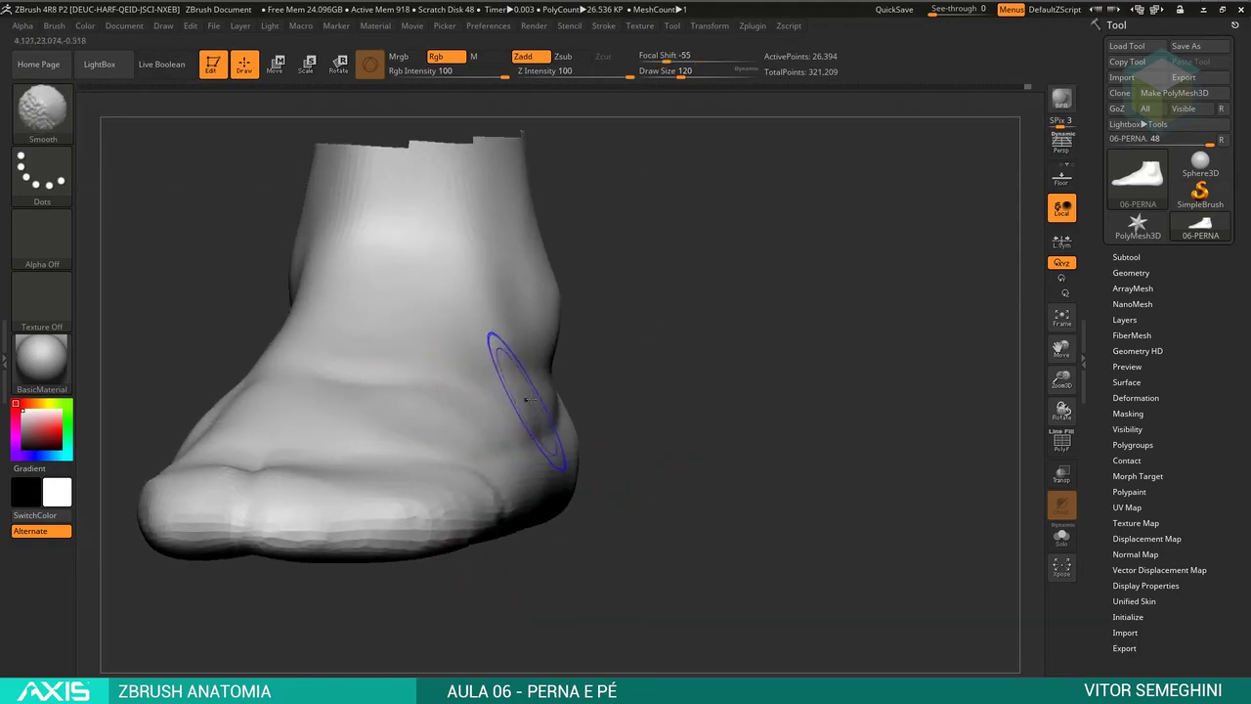
mouse_move(489, 321)
mouse_down()
mouse_move(577, 363)
mouse_move(624, 494)
mouse_move(581, 358)
mouse_move(654, 502)
mouse_move(667, 399)
mouse_move(645, 399)
mouse_move(689, 399)
mouse_move(589, 352)
mouse_up()
- At Draw Size 80, smooth the sides of the foot and the back of the heel
key(space)
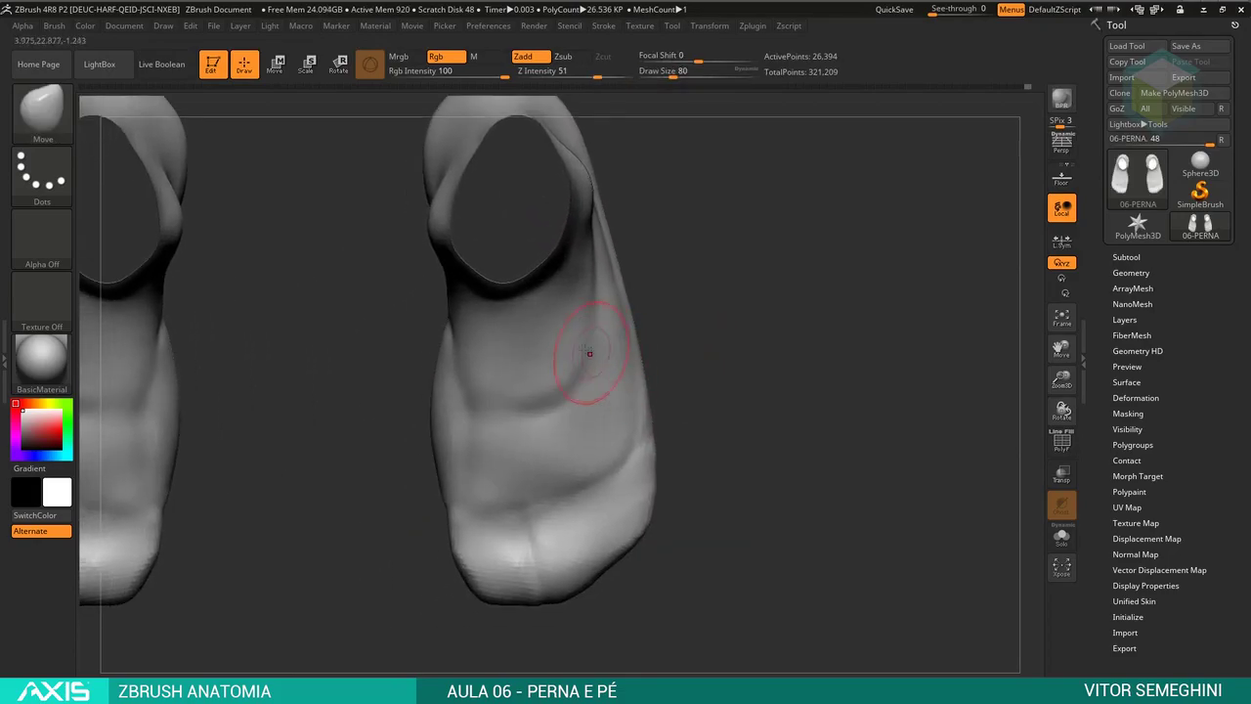
drag(669, 372, 647, 333)
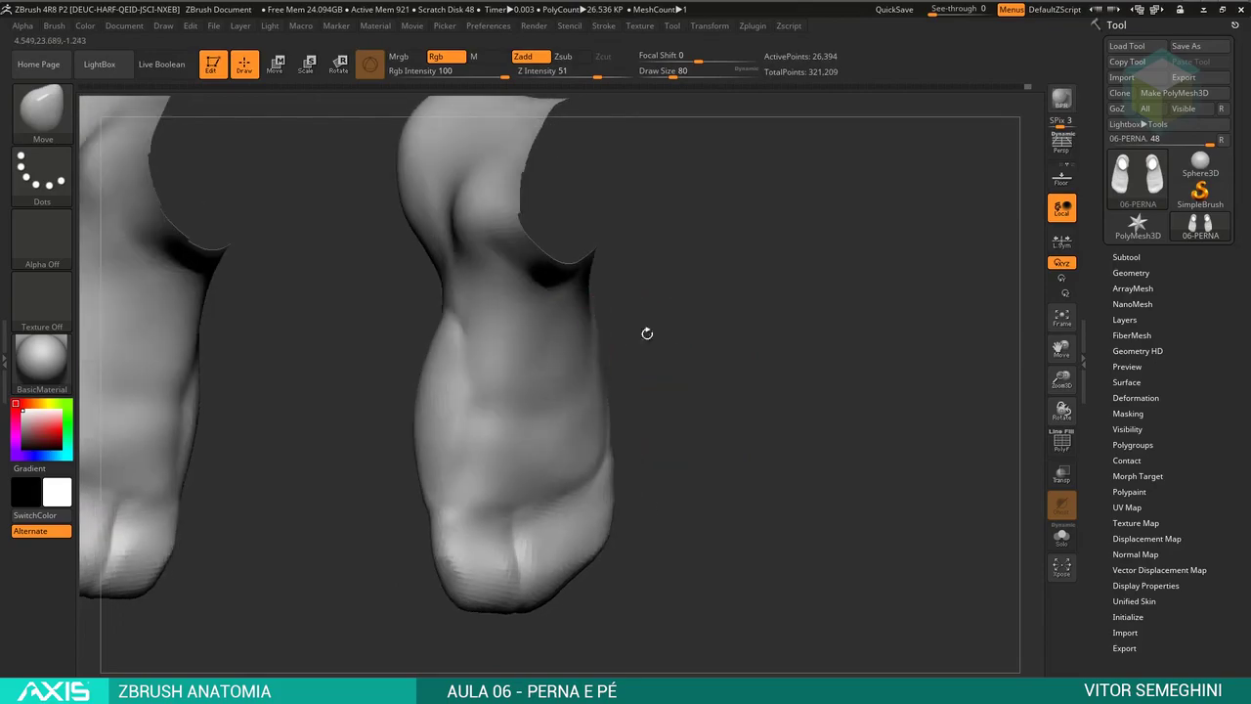
key(shift)
mouse_move(459, 460)
mouse_down()
mouse_move(619, 357)
mouse_move(573, 427)
mouse_up()
drag(670, 279, 645, 333)
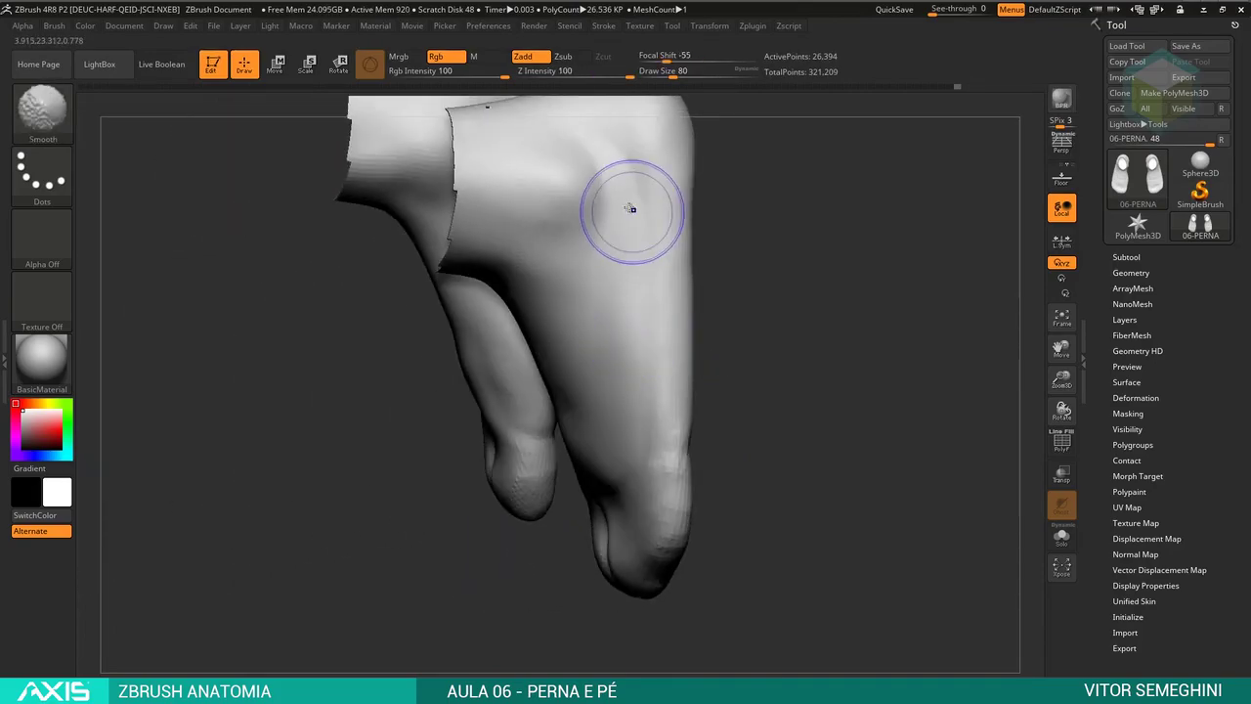
drag(636, 206, 648, 284)
key(shift)
mouse_move(595, 214)
mouse_down()
mouse_move(740, 265)
mouse_move(768, 309)
mouse_up()
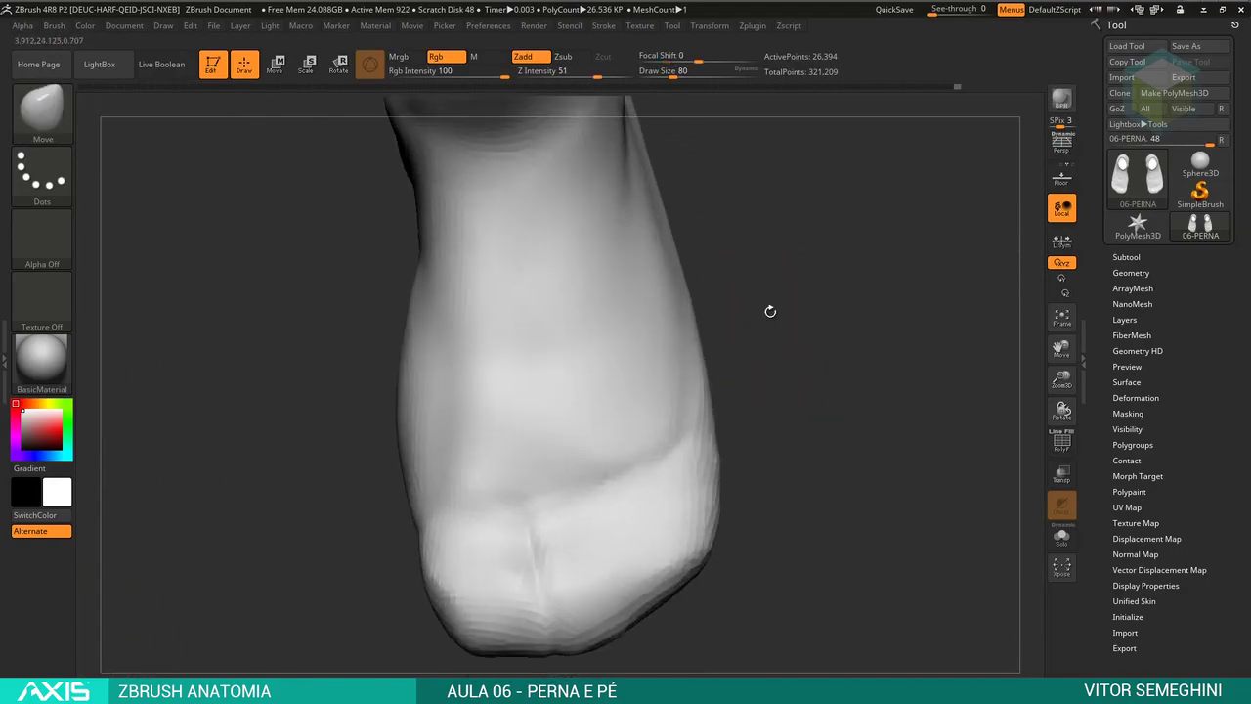
key(shift)
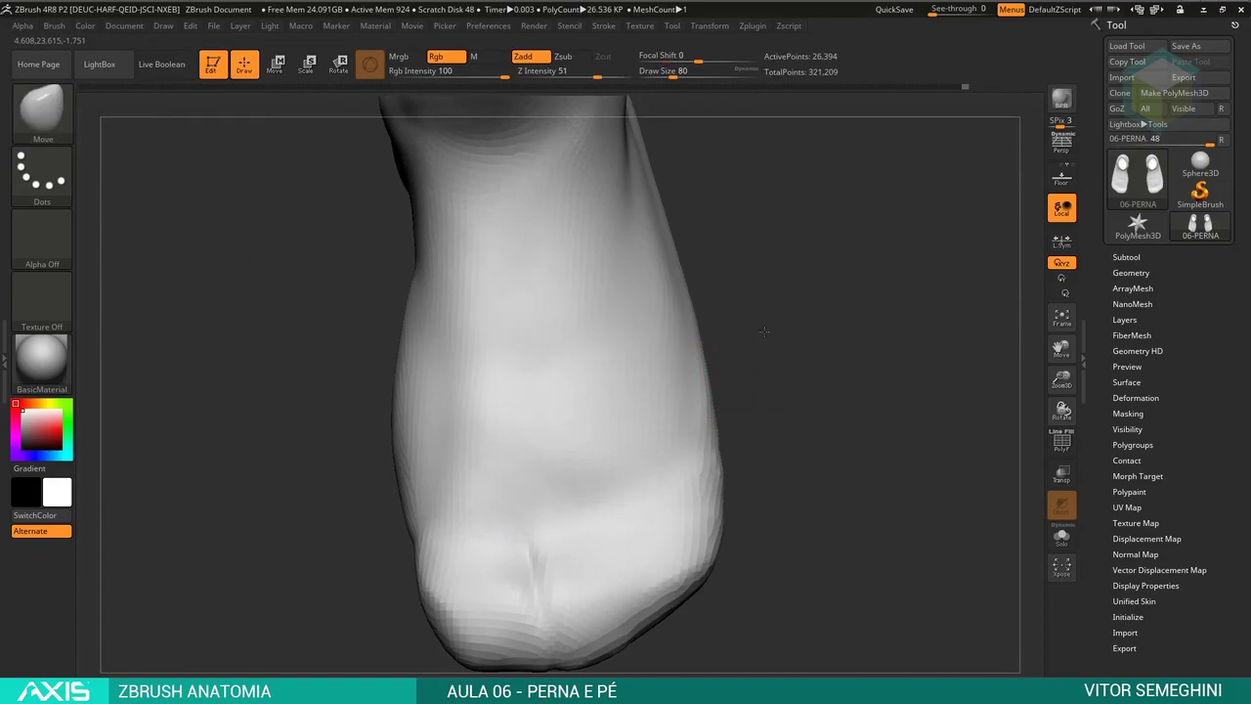
mouse_move(468, 501)
mouse_down()
mouse_move(521, 375)
mouse_move(516, 327)
mouse_move(466, 416)
mouse_move(511, 508)
mouse_move(511, 329)
mouse_move(681, 365)
mouse_move(486, 407)
mouse_move(554, 492)
mouse_move(741, 417)
mouse_move(511, 400)
mouse_move(709, 391)
mouse_move(437, 652)
mouse_move(586, 410)
mouse_move(547, 322)
mouse_move(636, 333)
mouse_up()
- Return to the Move brush and zoom out to frame the full figure's legs and feet
key(b)
key(c)
key(b)
key(b)
key(m)
key(v)
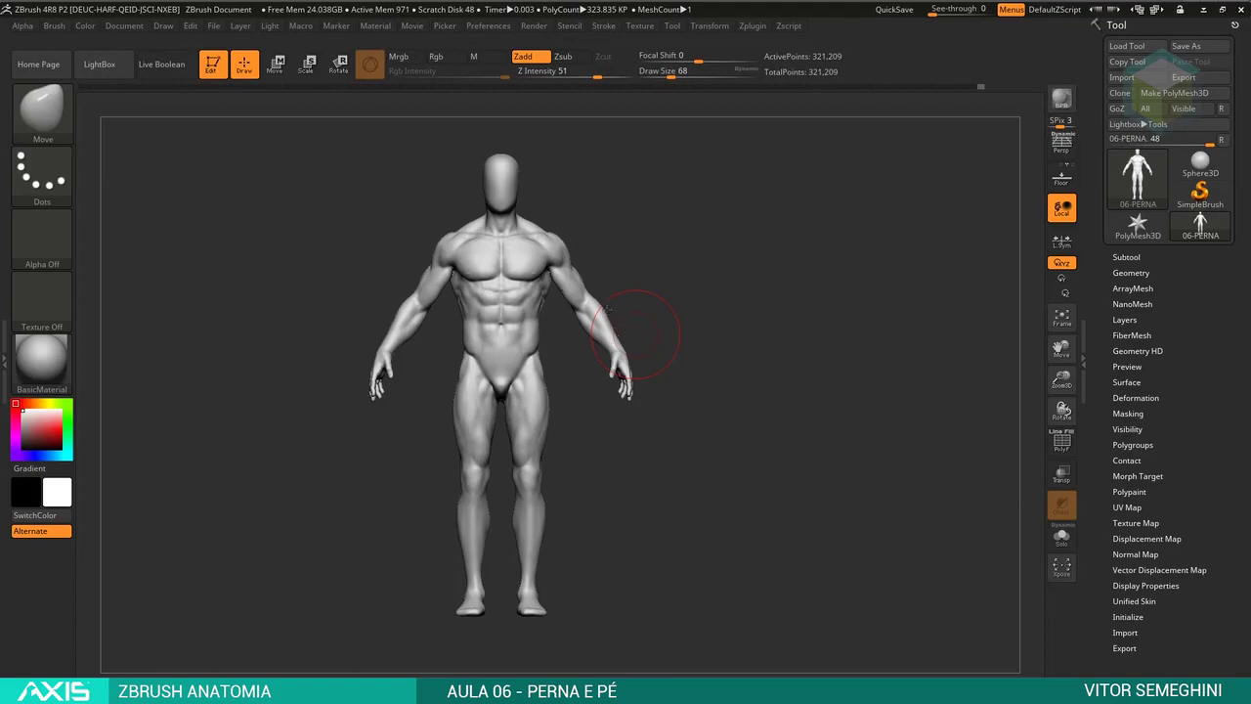
mouse_move(655, 549)
alt+mouse_down()
mouse_move(684, 586)
mouse_move(704, 501)
alt+mouse_up()
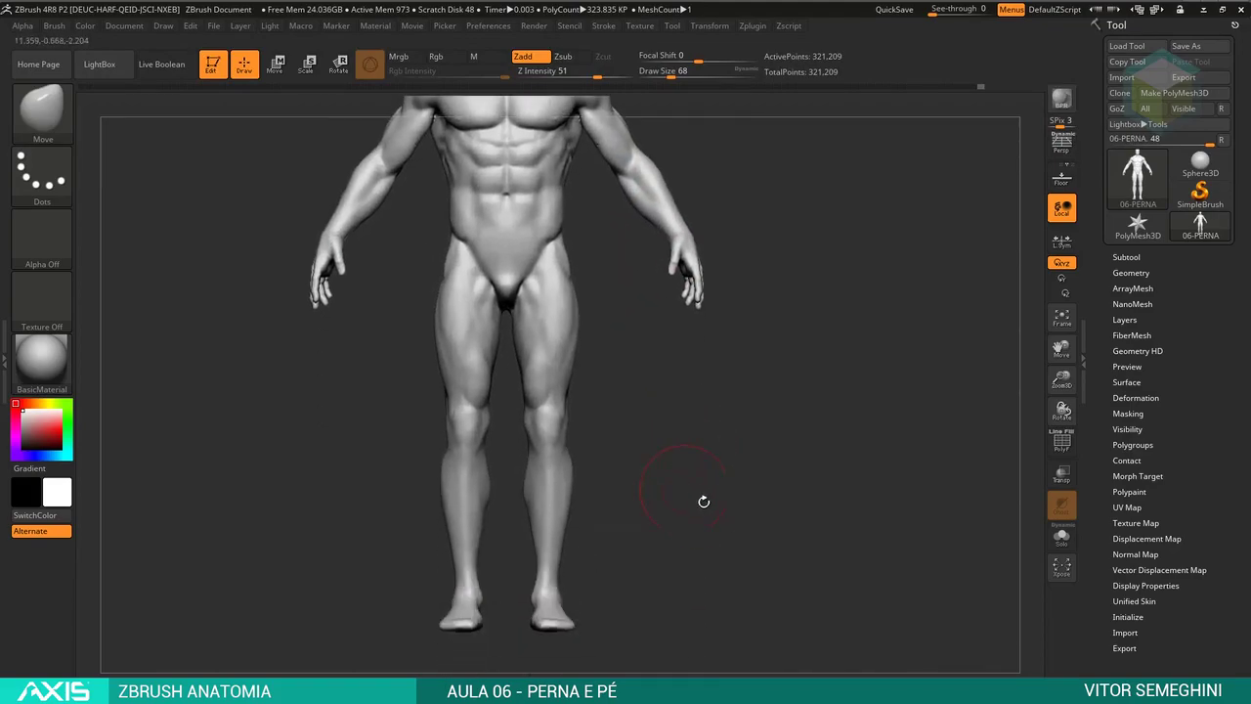